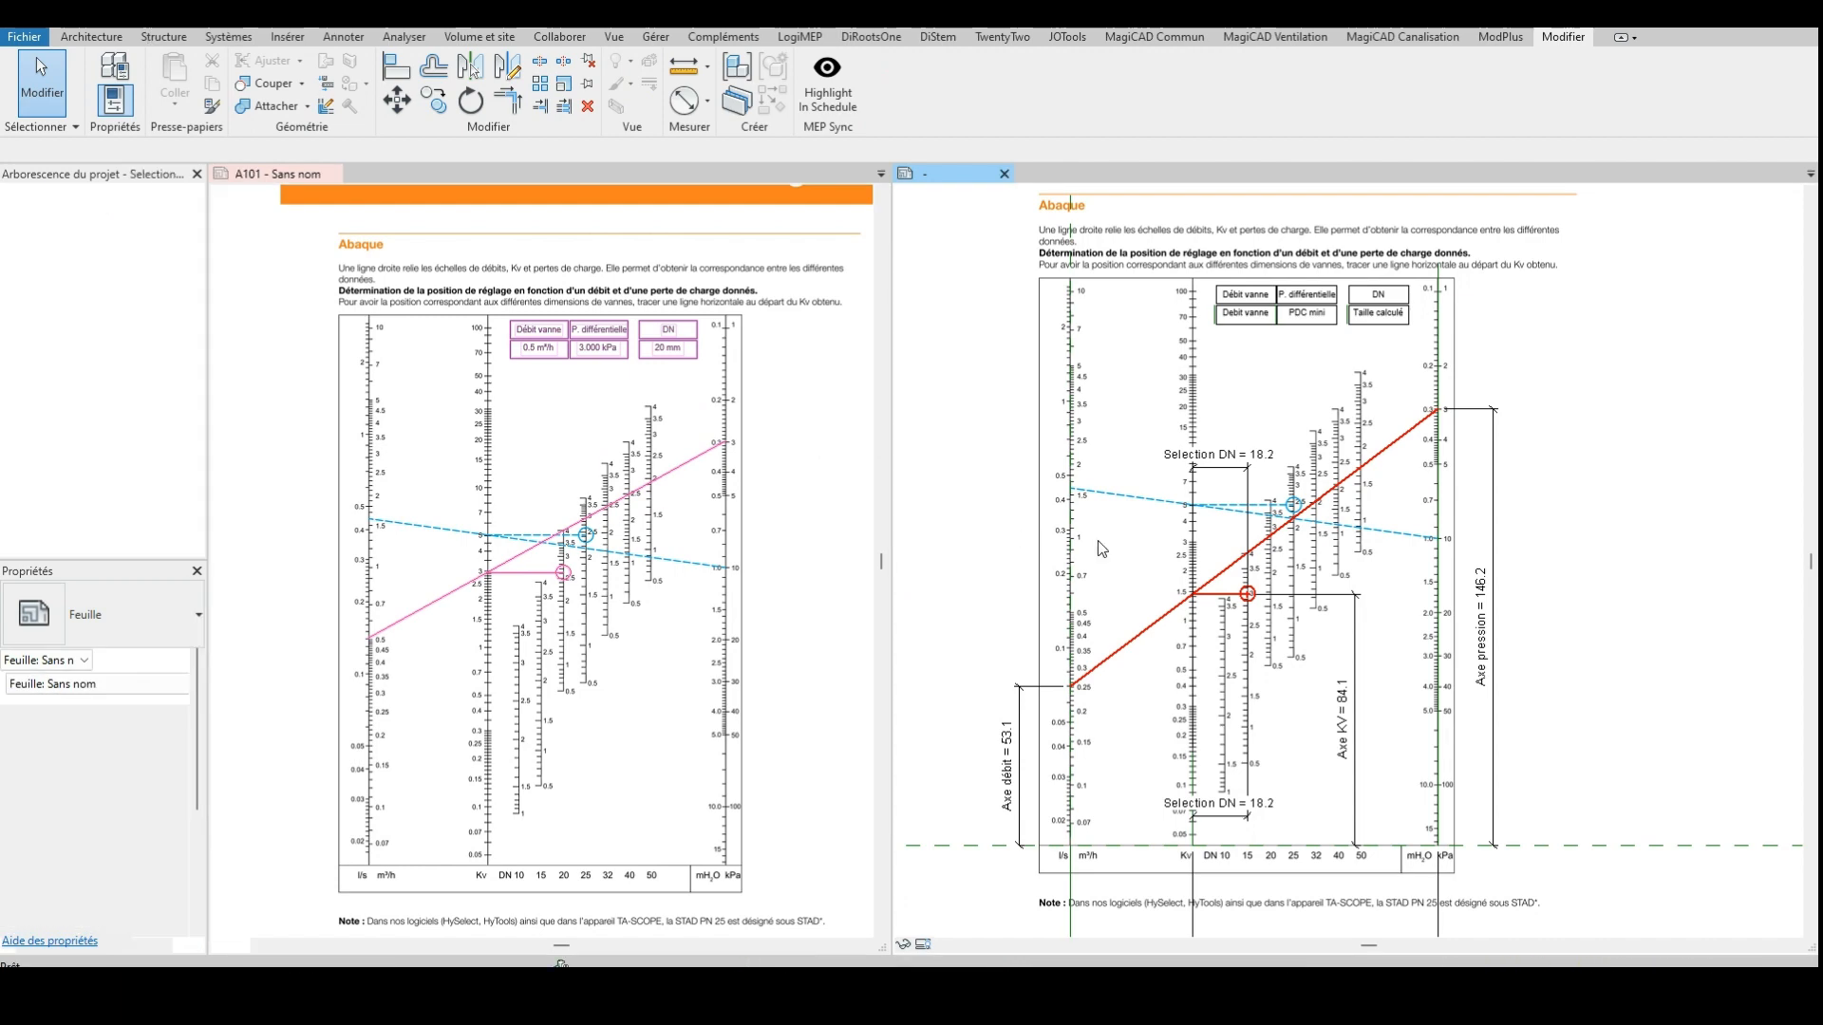
# Select the STAD valve selection annotation on sheet A101 to examine its flow, pressure-loss and DN parameters
pyautogui.click(806, 556)
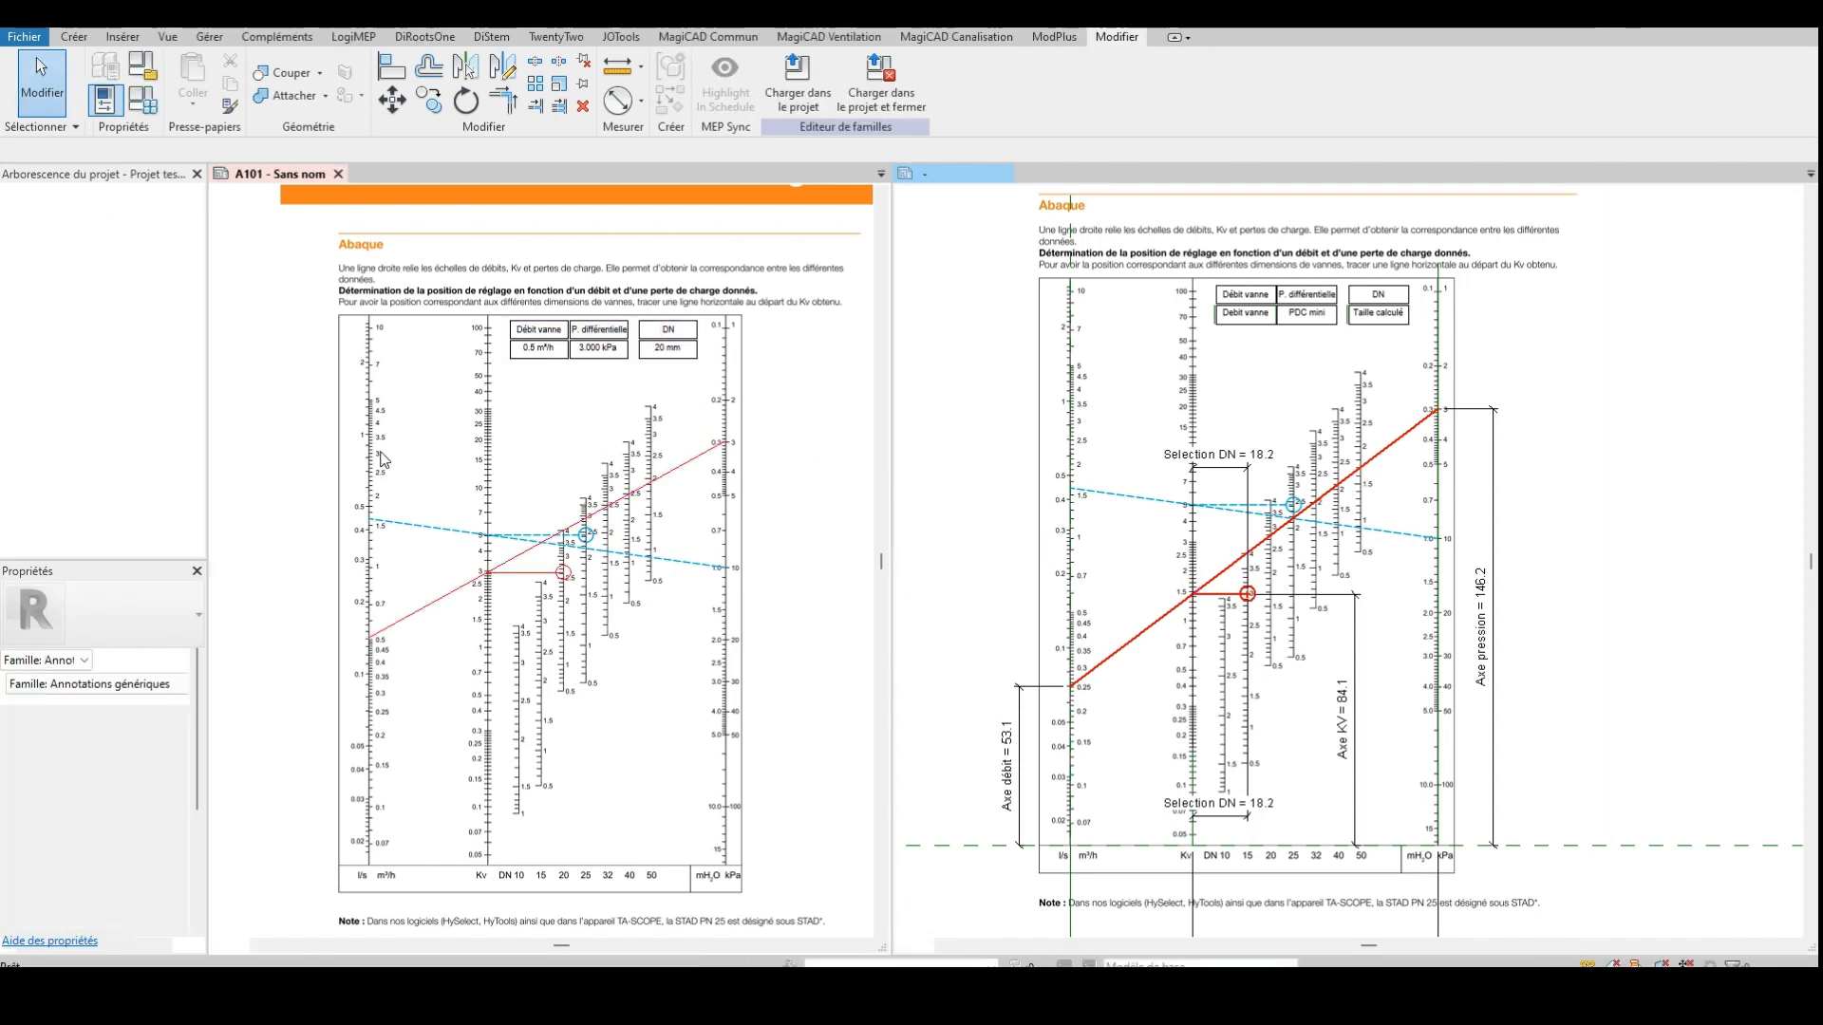
pyautogui.click(1074, 579)
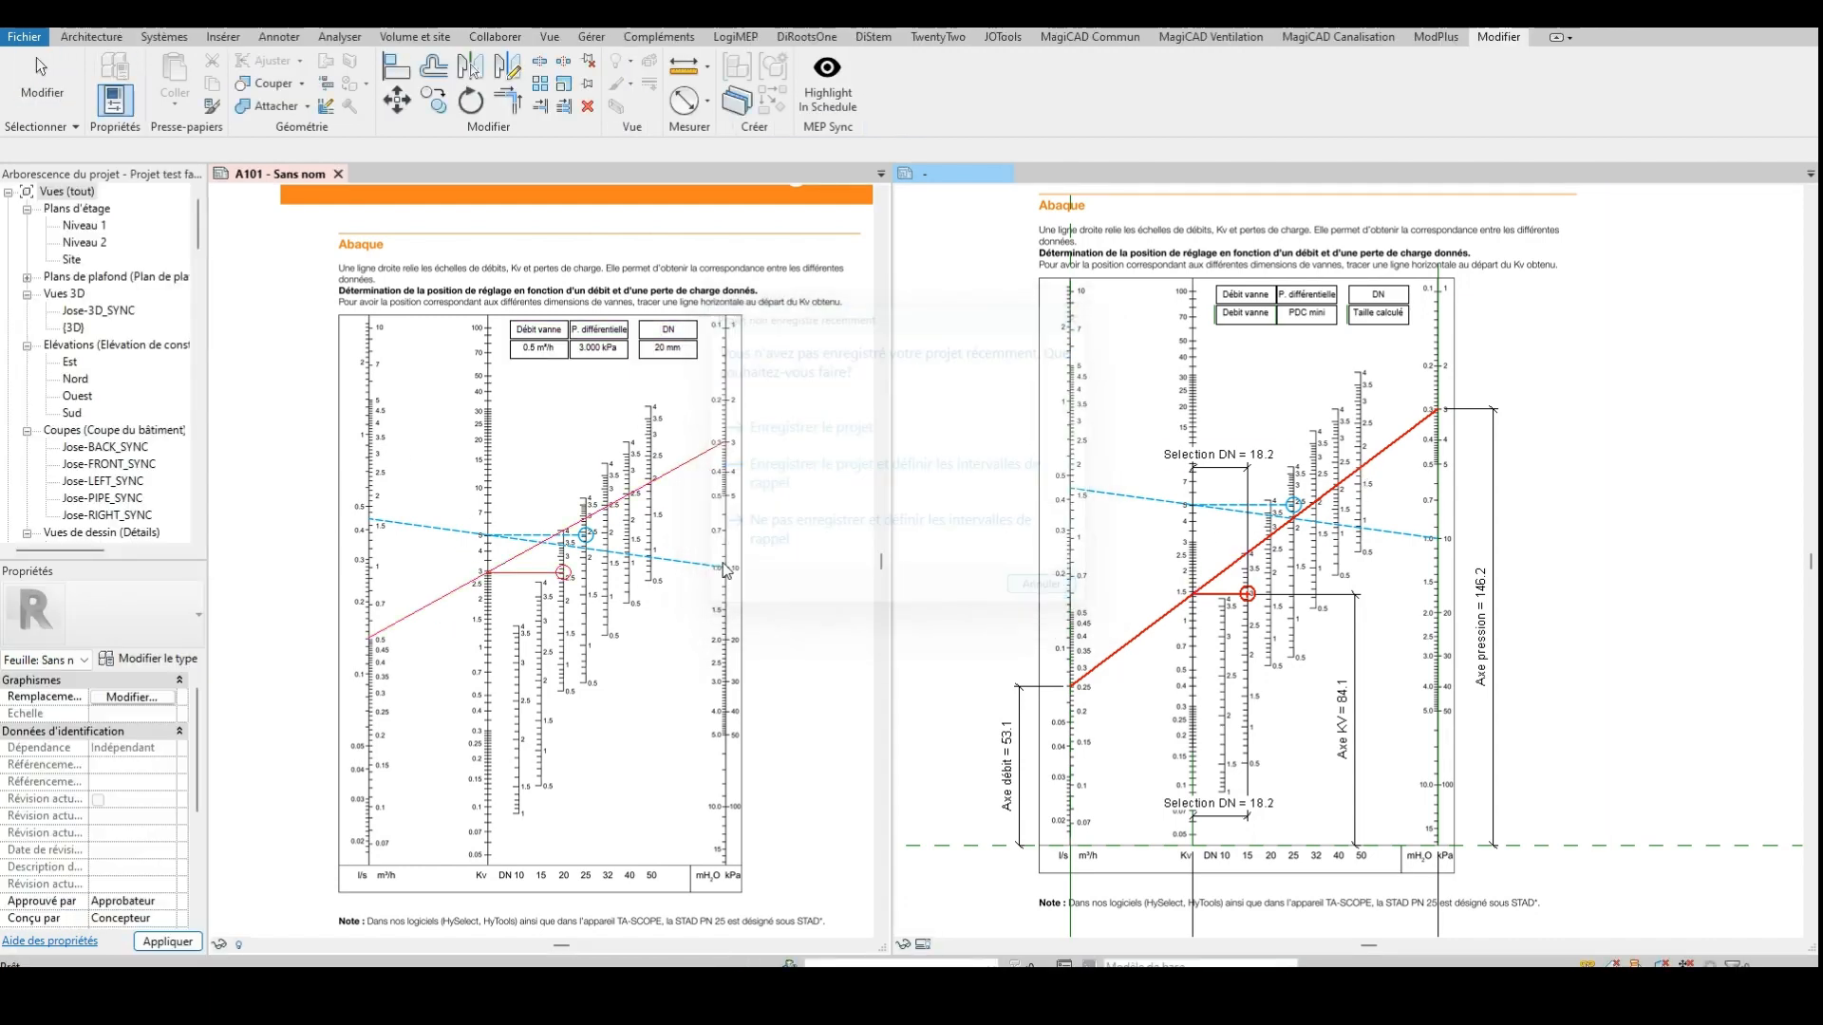
pyautogui.click(722, 549)
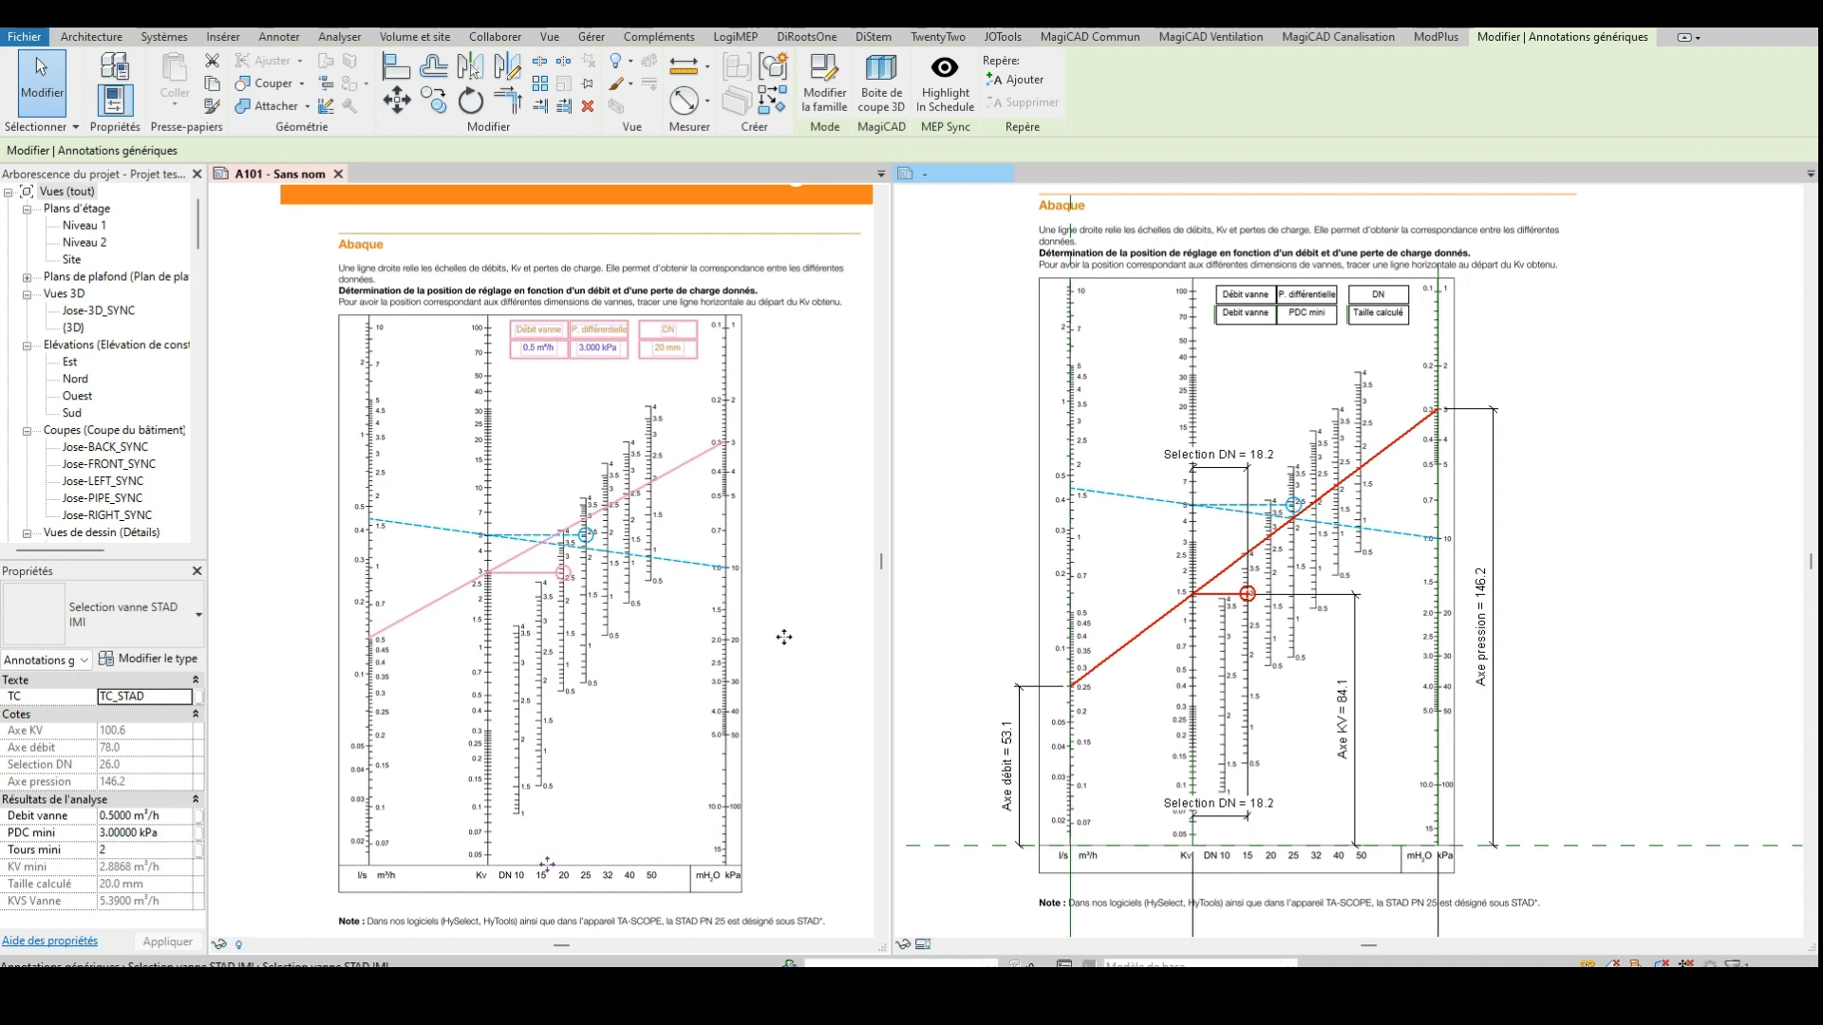
# In the annotation family, examine the reference line on the pressure axis and the vertical reference plane on the flow axis
pyautogui.doubleClick(1388, 593)
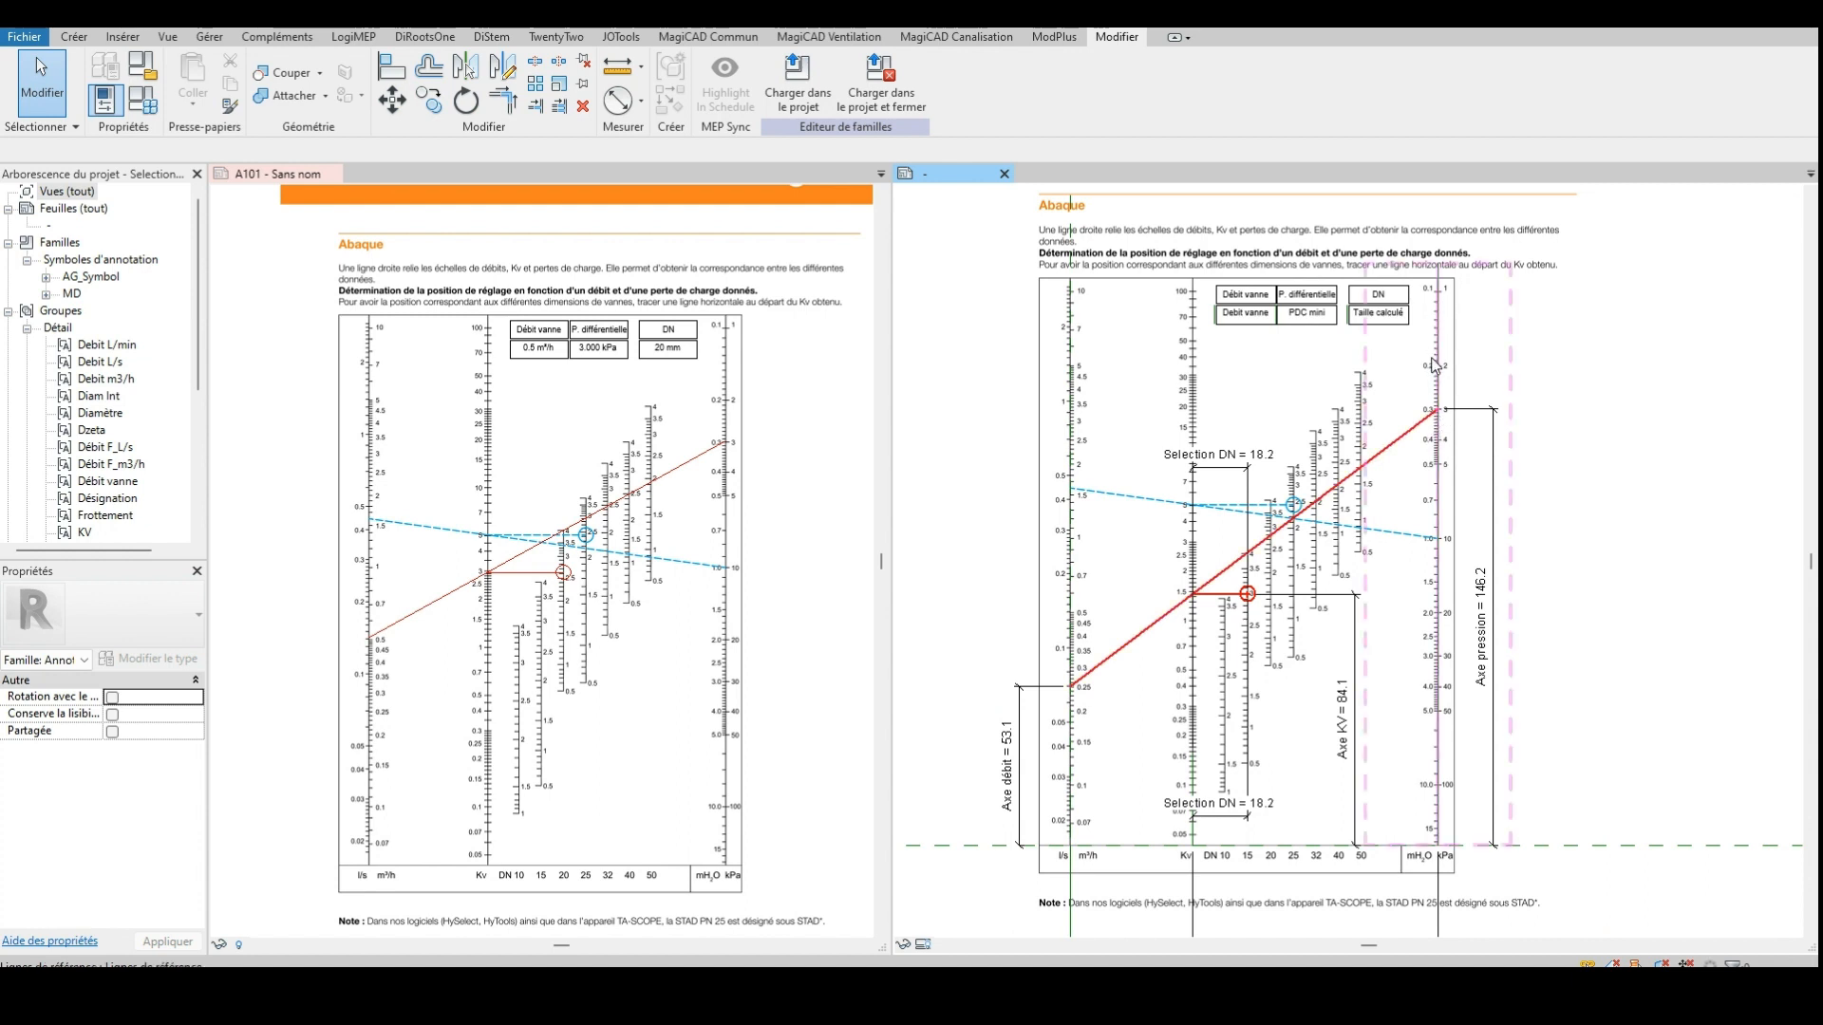
pyautogui.click(1445, 371)
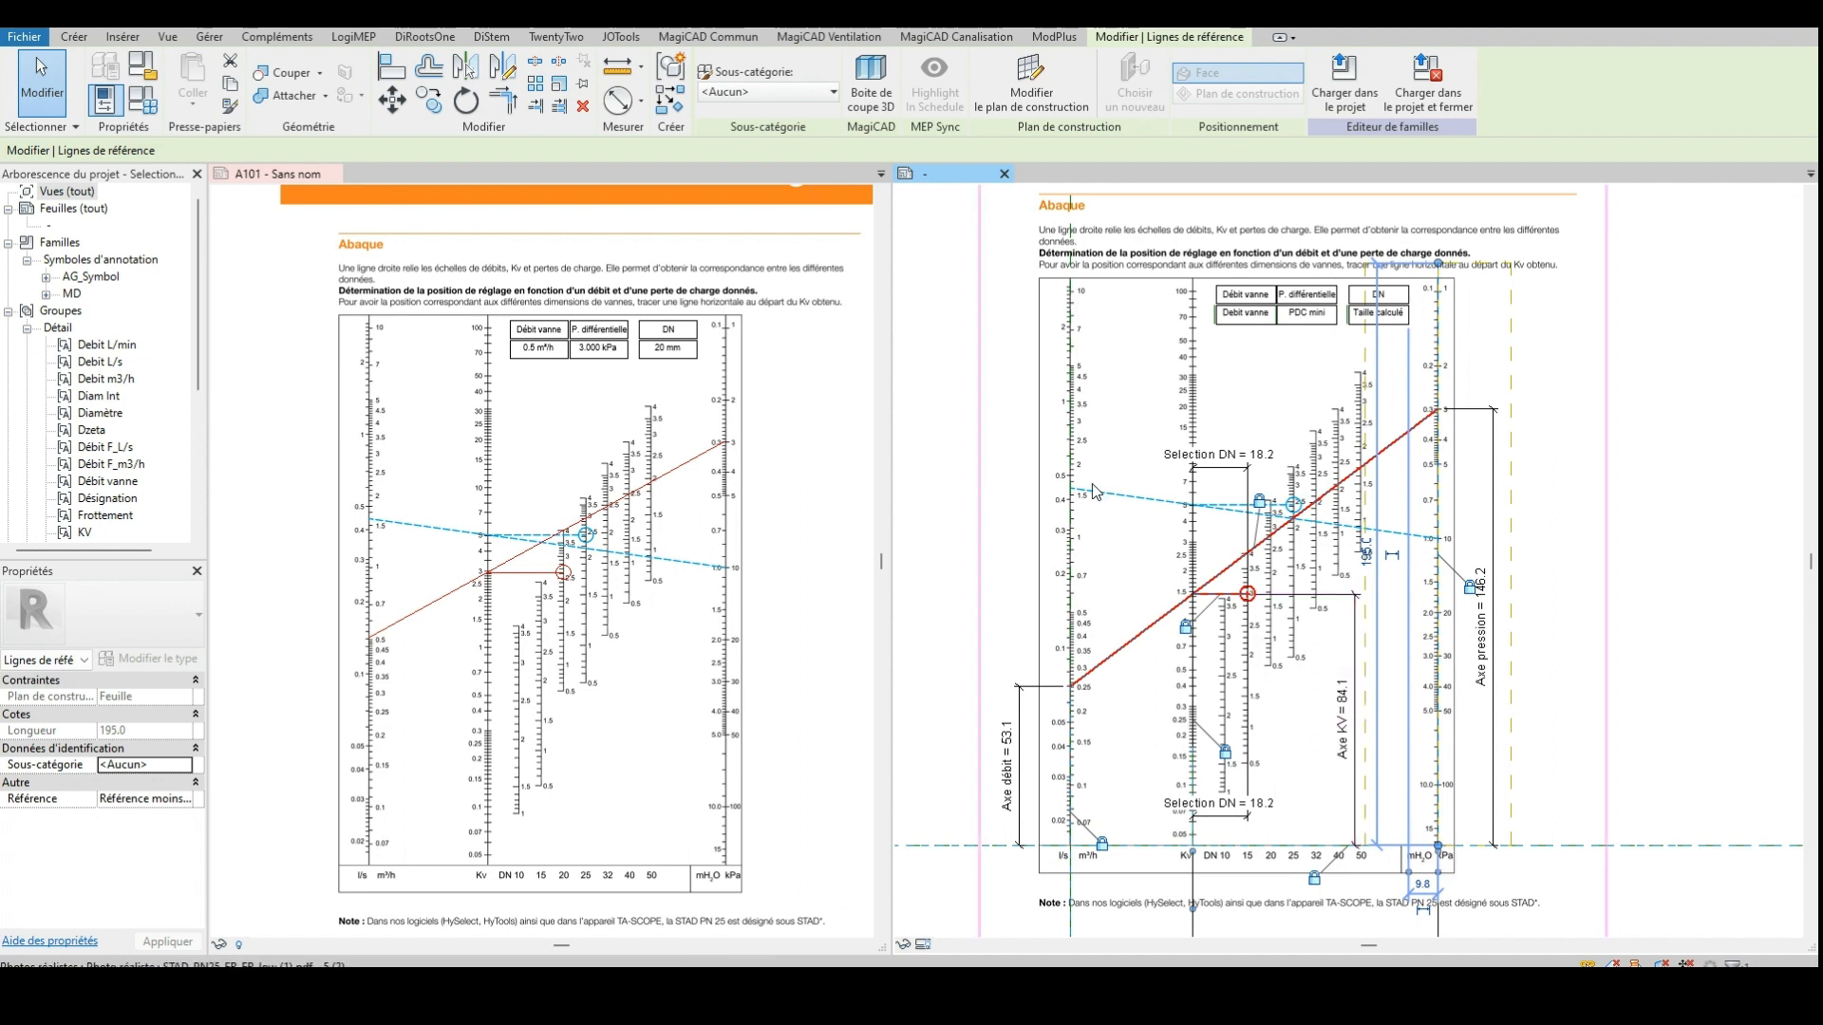
pyautogui.click(1076, 596)
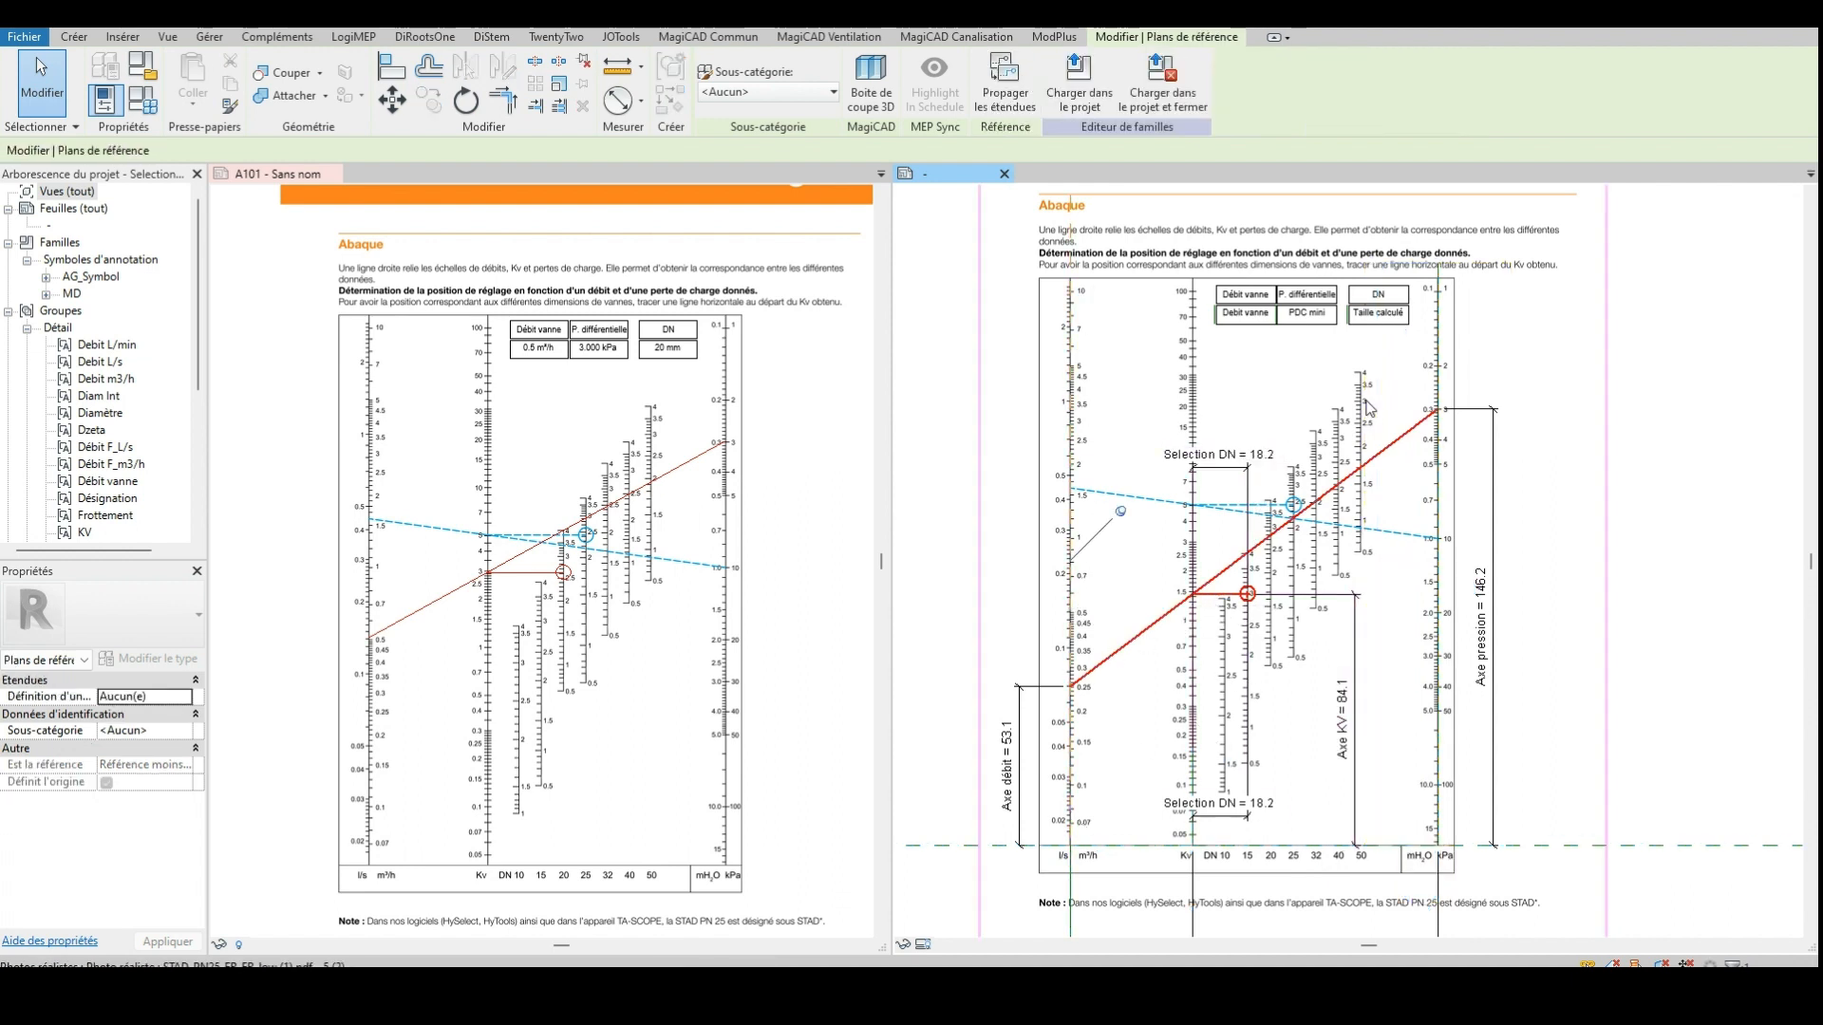
pyautogui.click(1631, 425)
pyautogui.scroll(-1, 1386, 319)
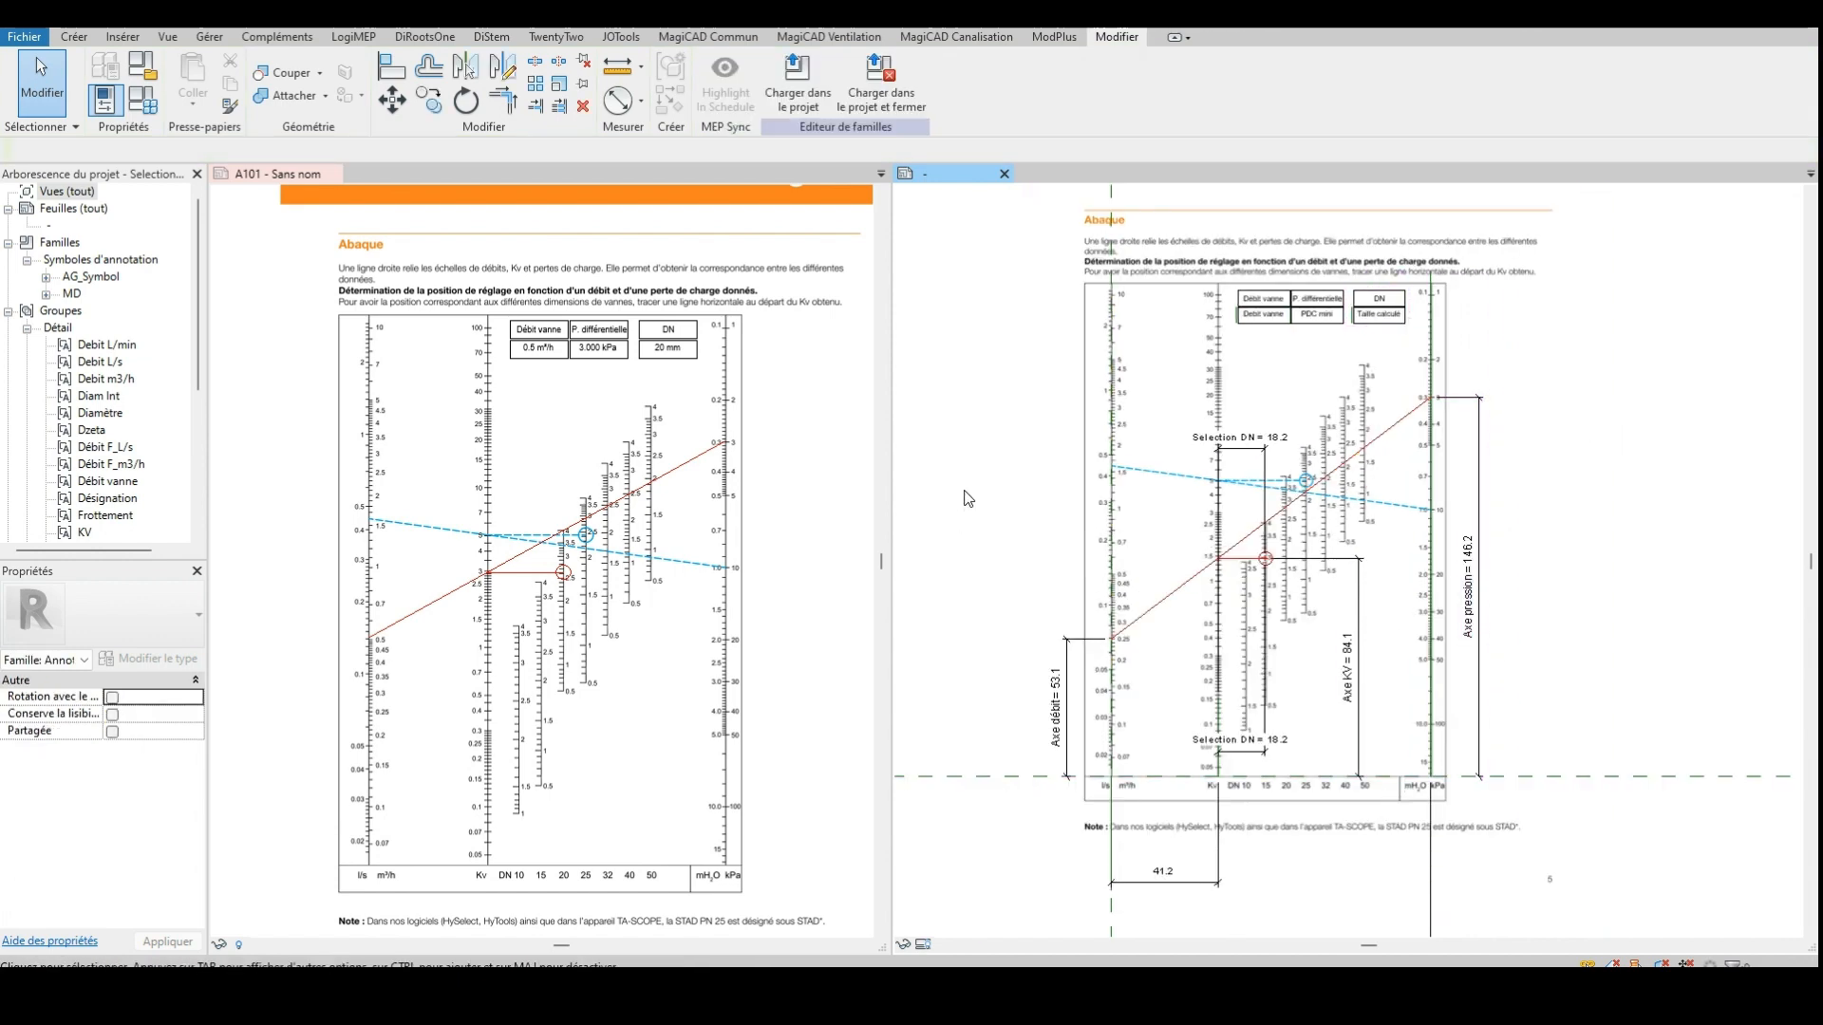
pyautogui.scroll(1, 1021, 482)
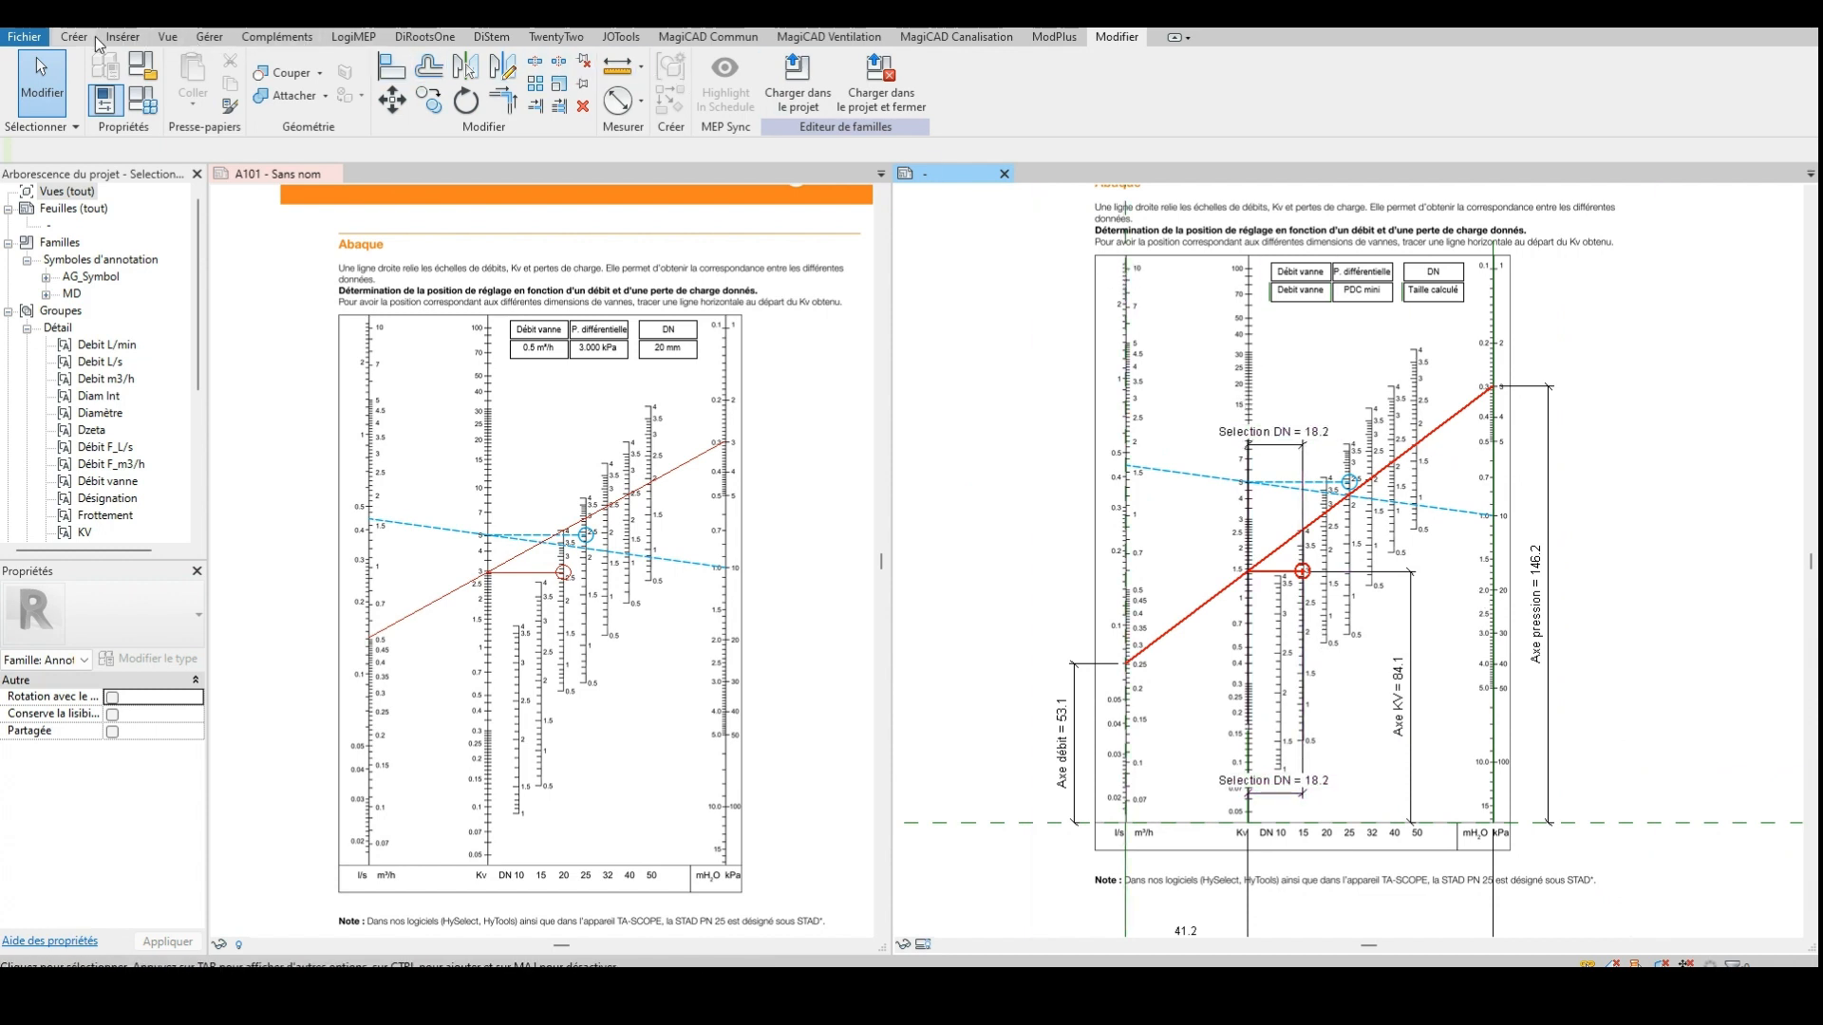
# Look up the PDF insertion command, select the imported PDF chart and examine its alignment with the reference planes at the flow axis base
pyautogui.click(122, 37)
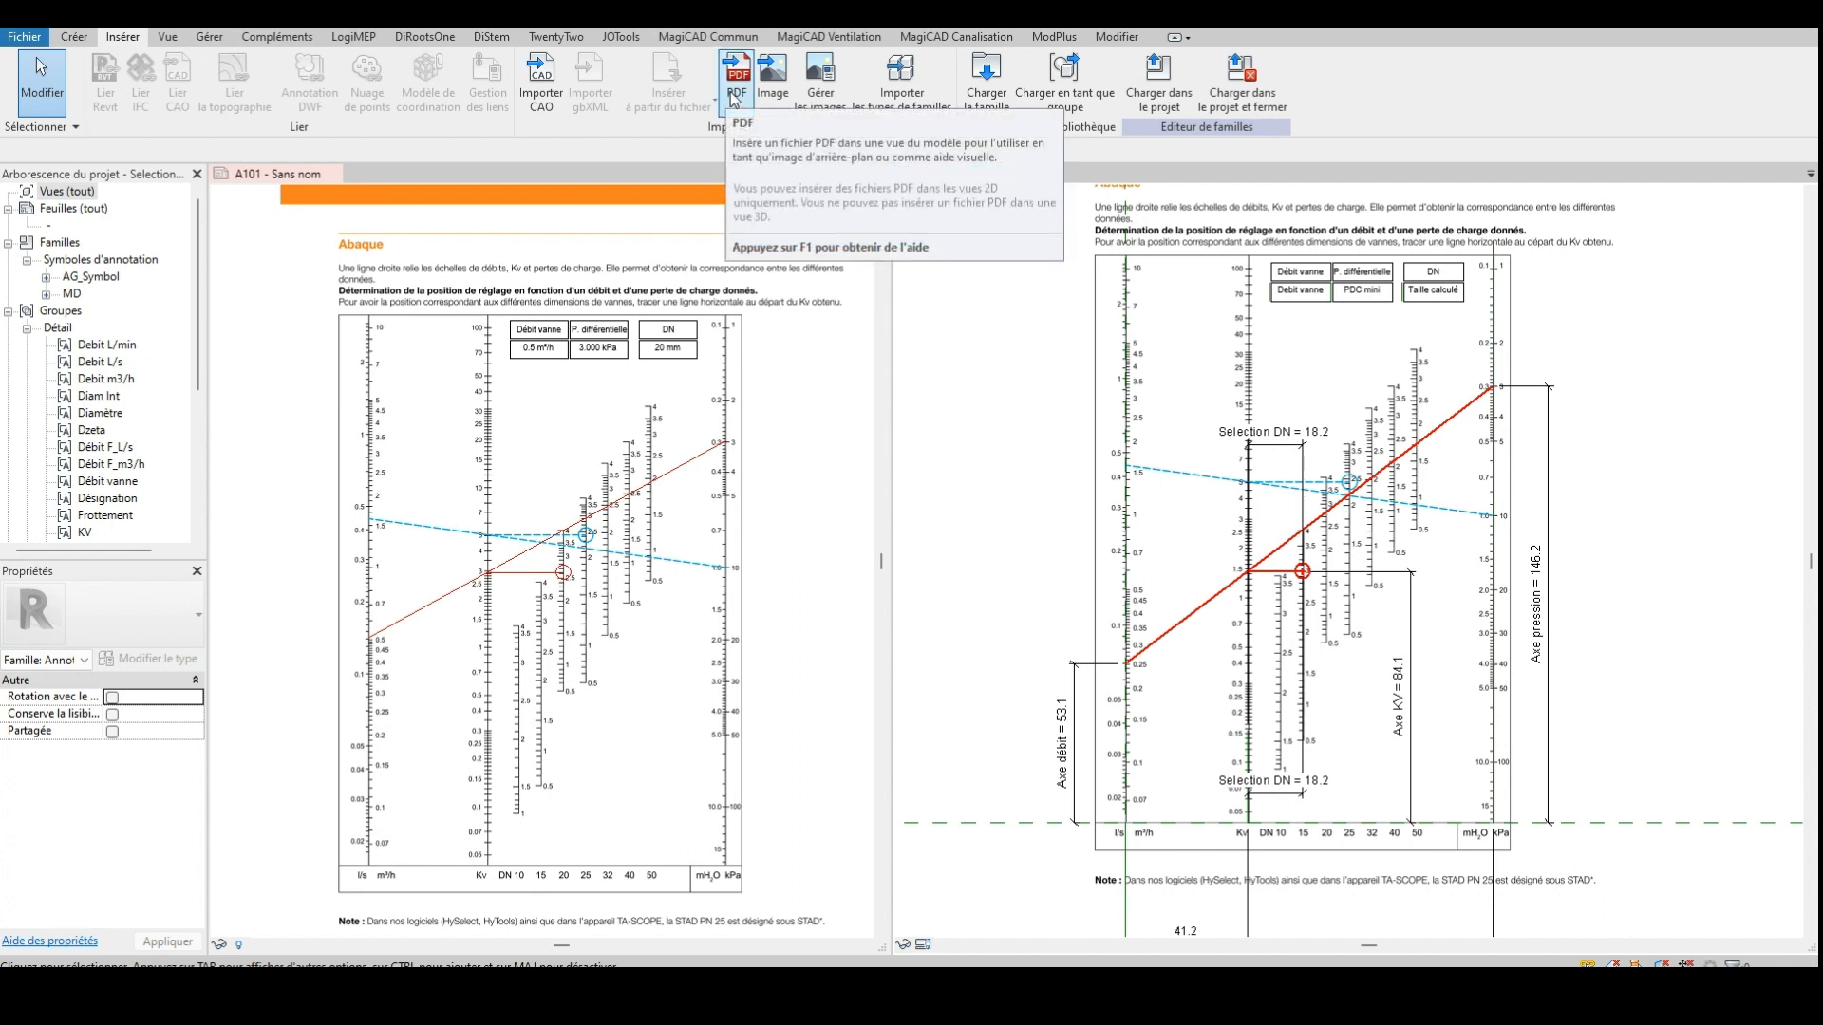
pyautogui.click(1512, 309)
pyautogui.scroll(-1, 1192, 487)
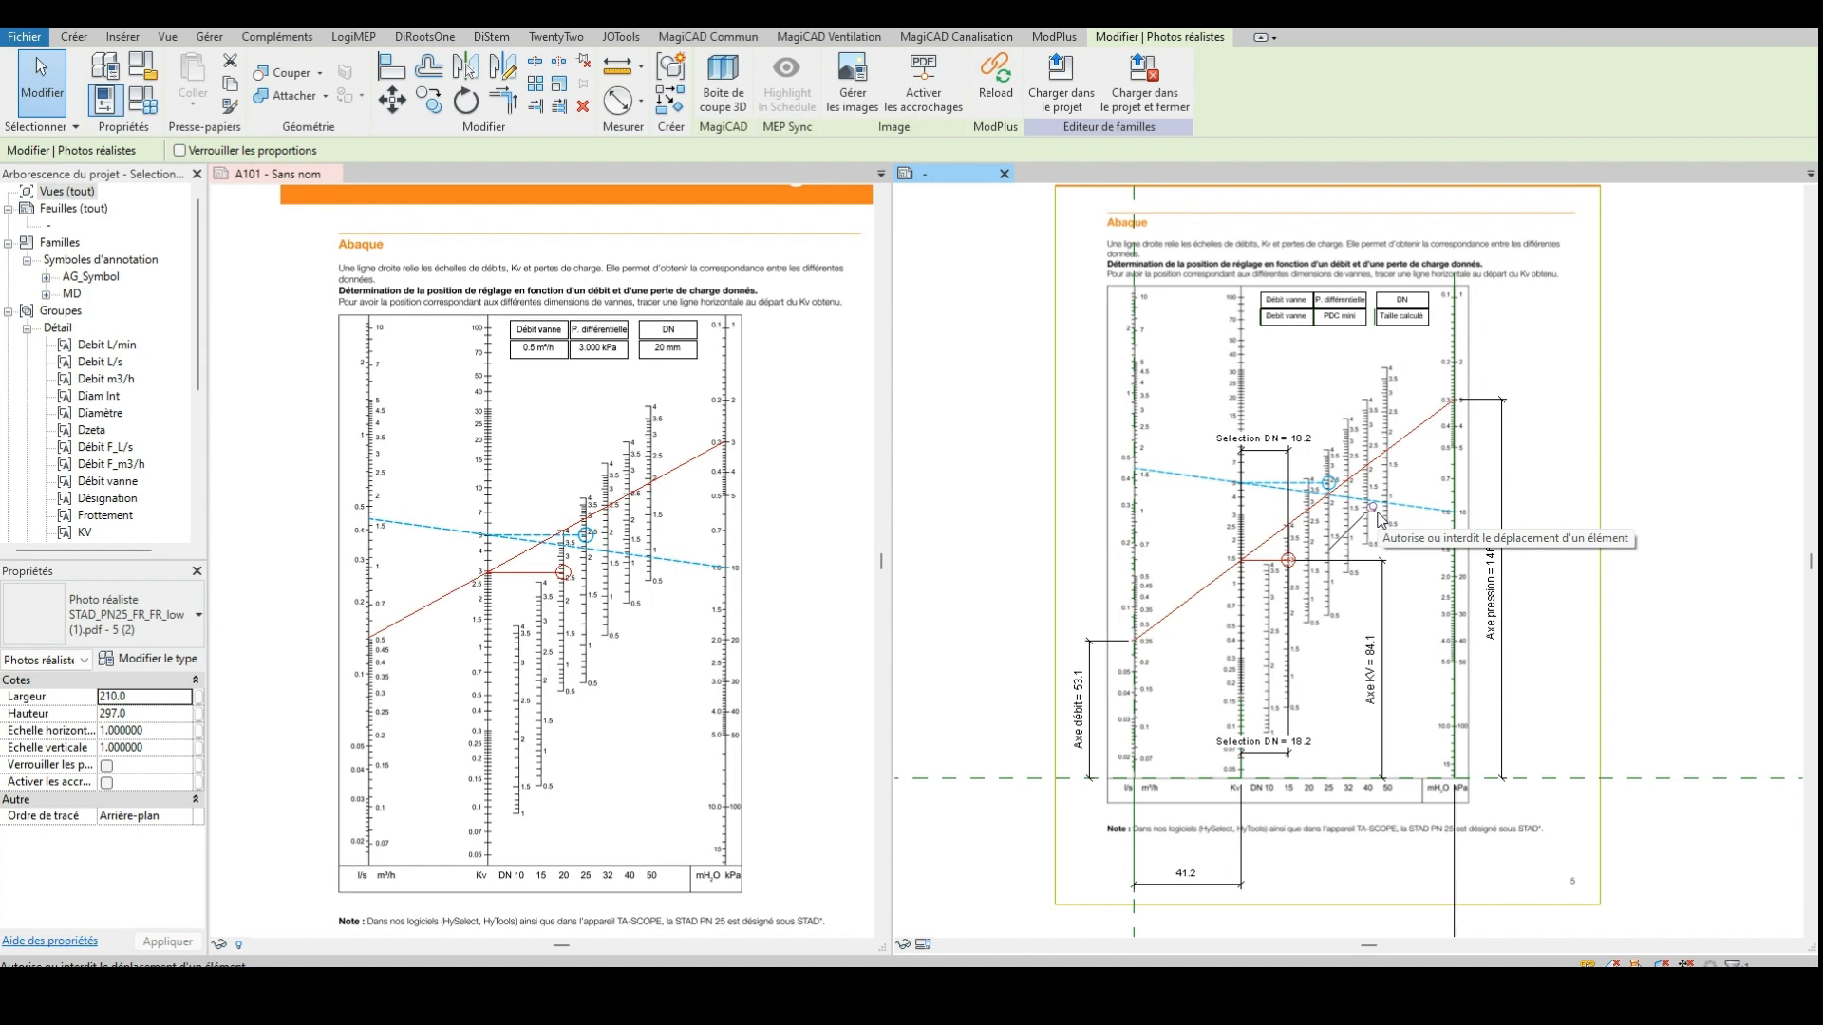
pyautogui.scroll(8, 1172, 741)
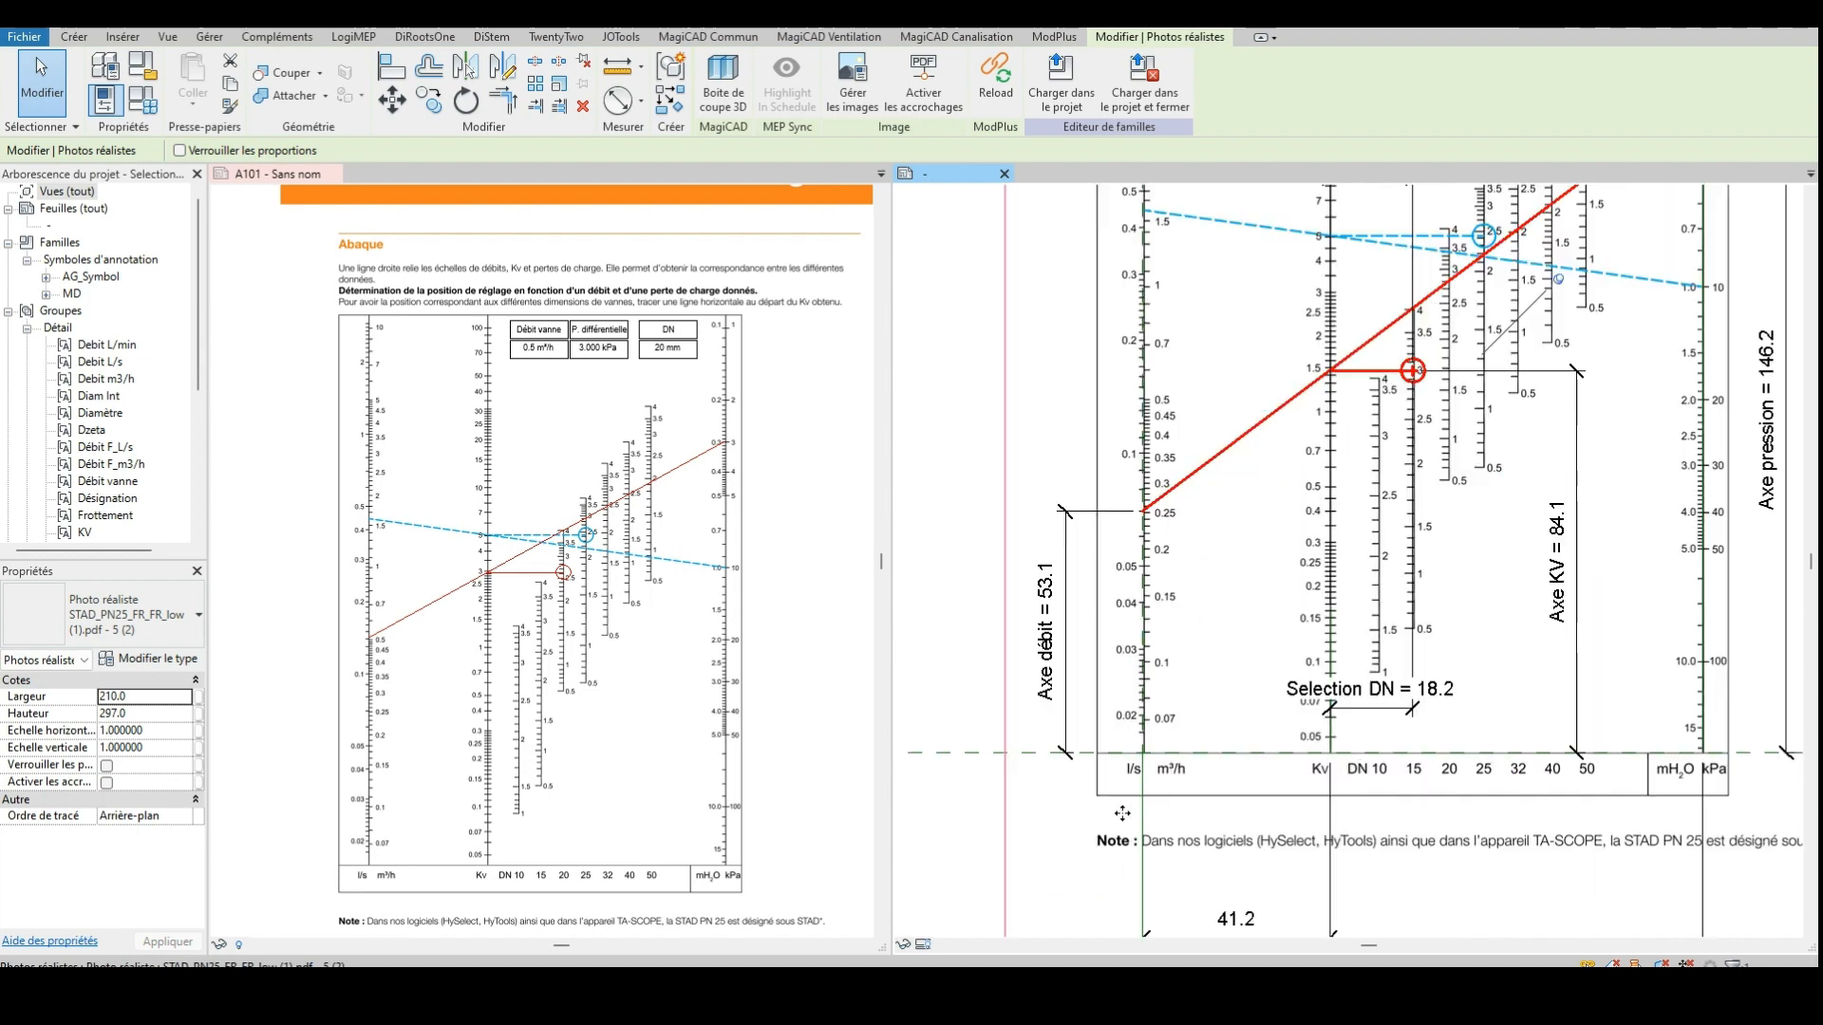
pyautogui.scroll(2, 1172, 741)
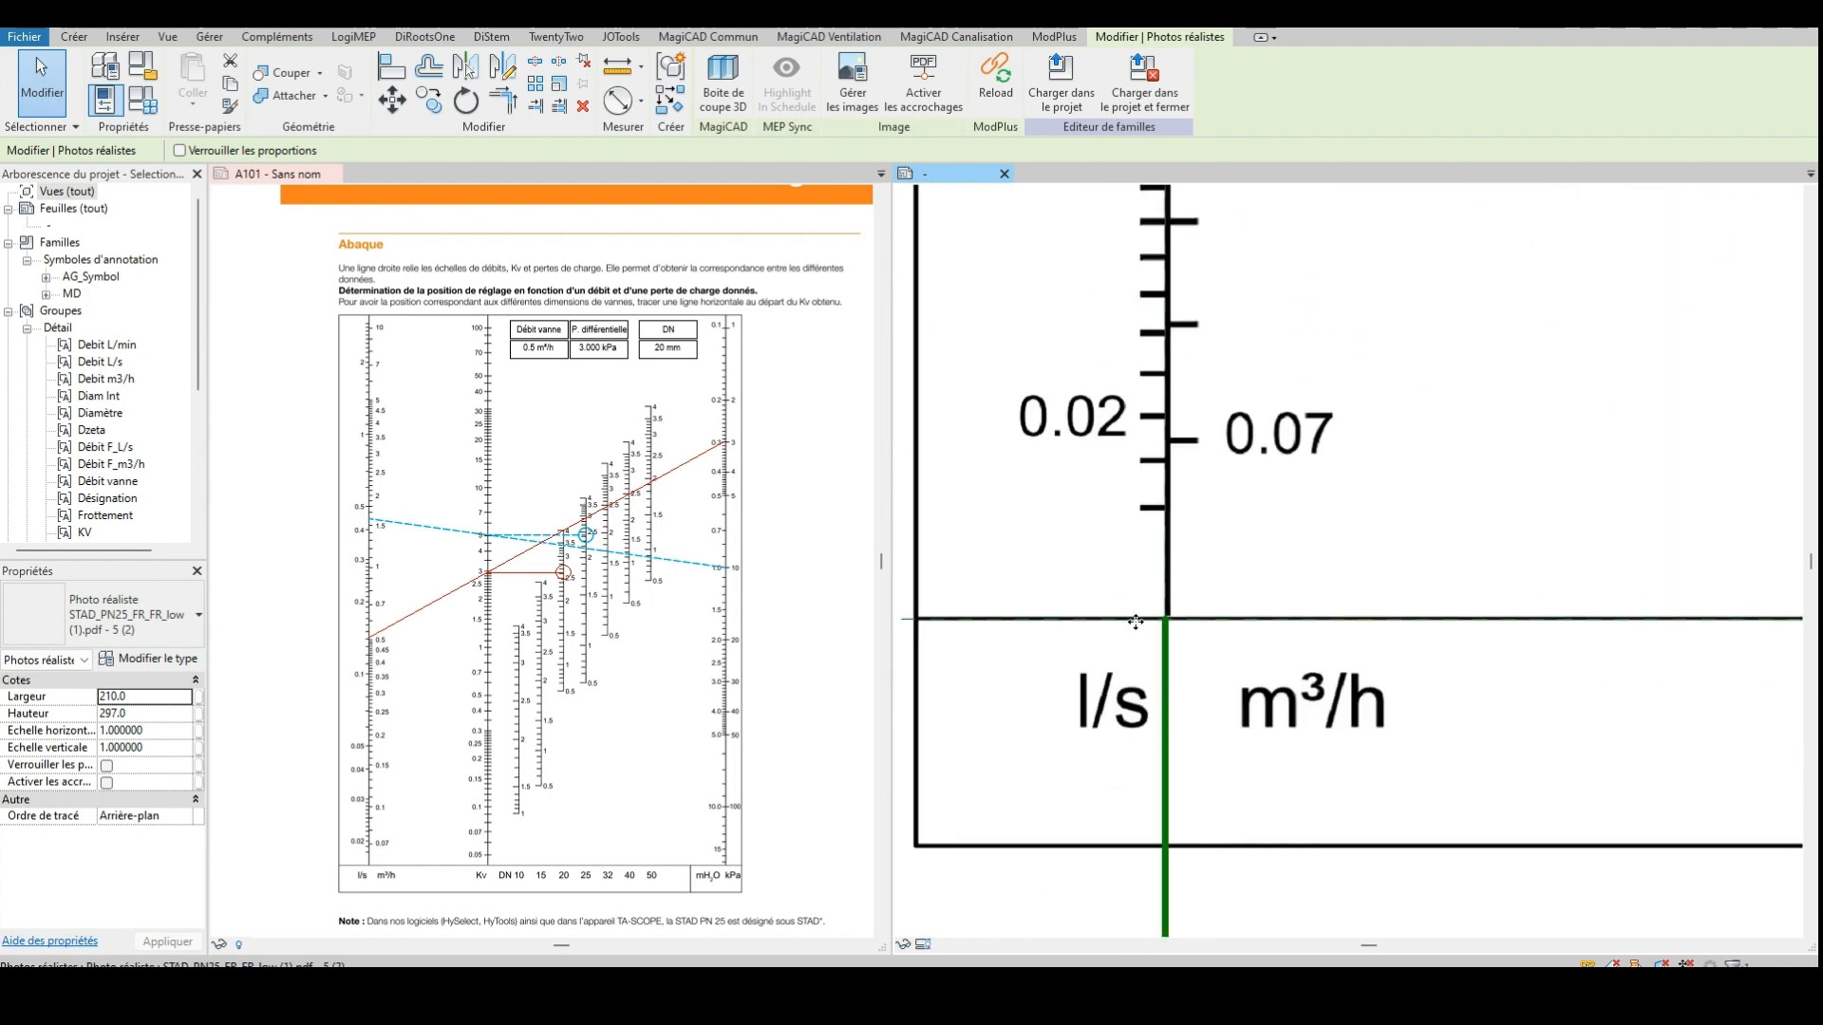
pyautogui.scroll(-8, 1135, 621)
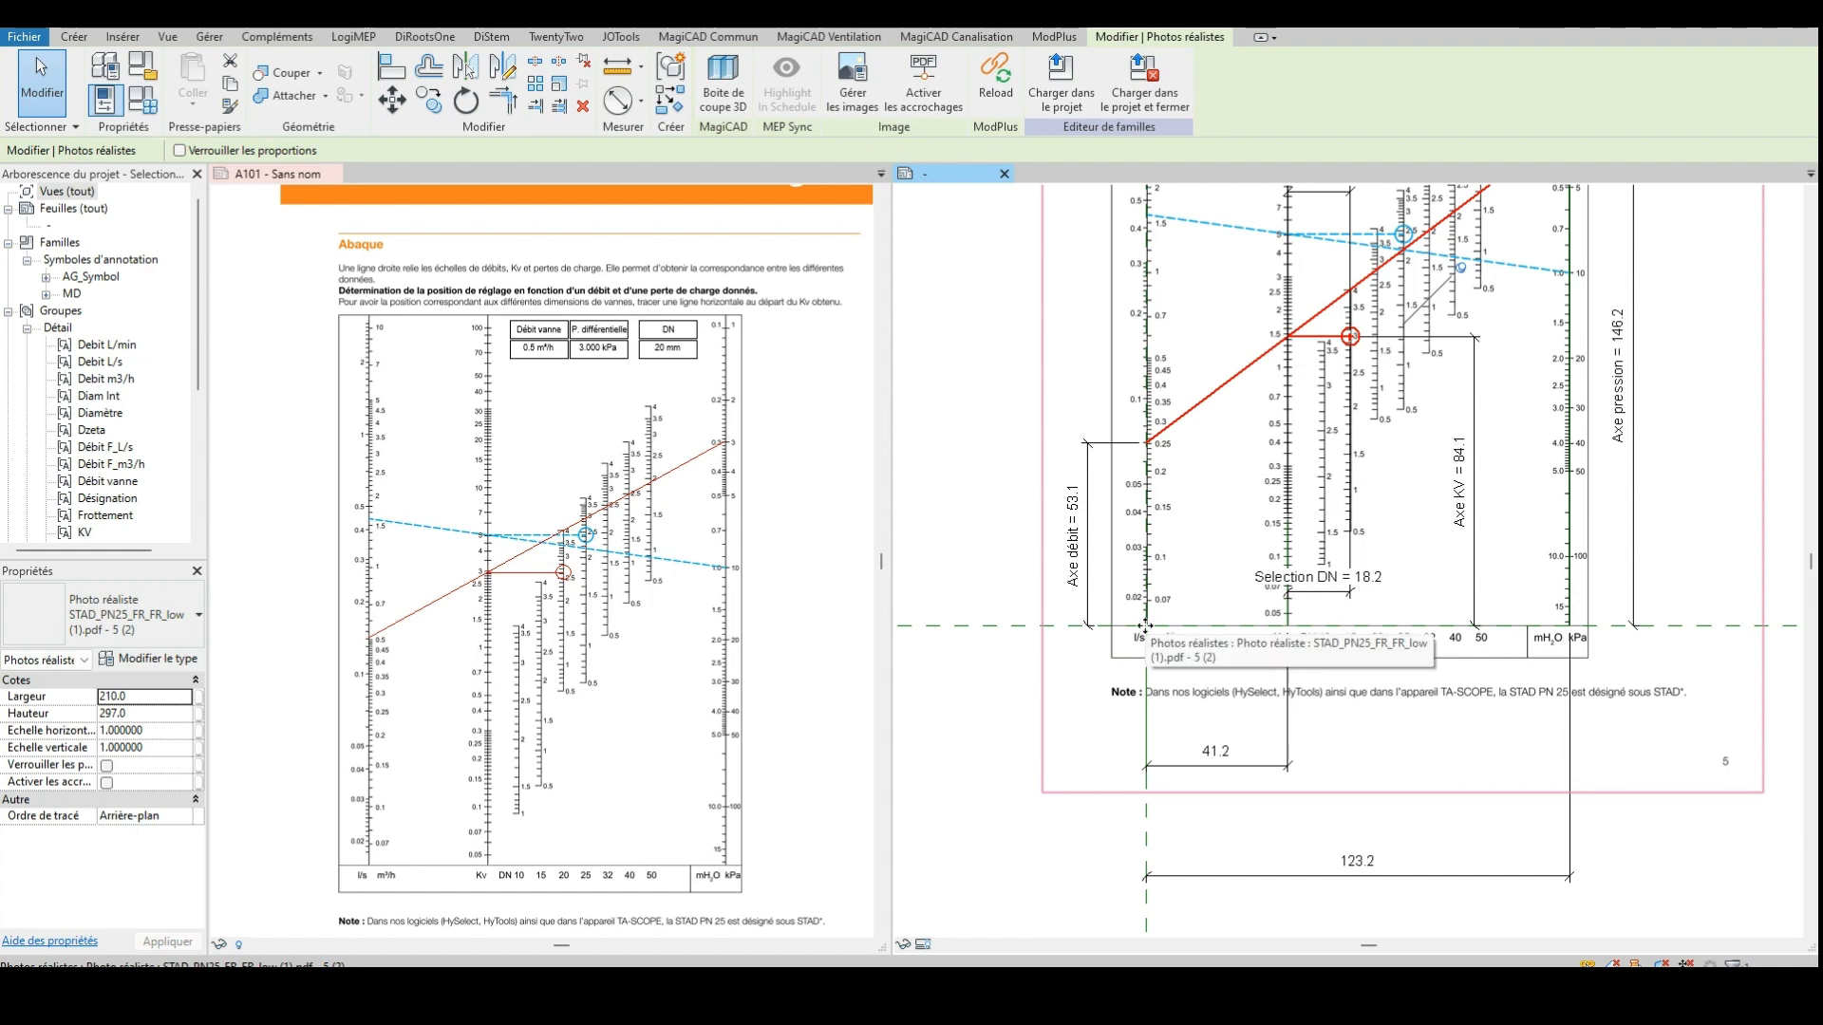
pyautogui.scroll(-3, 1151, 628)
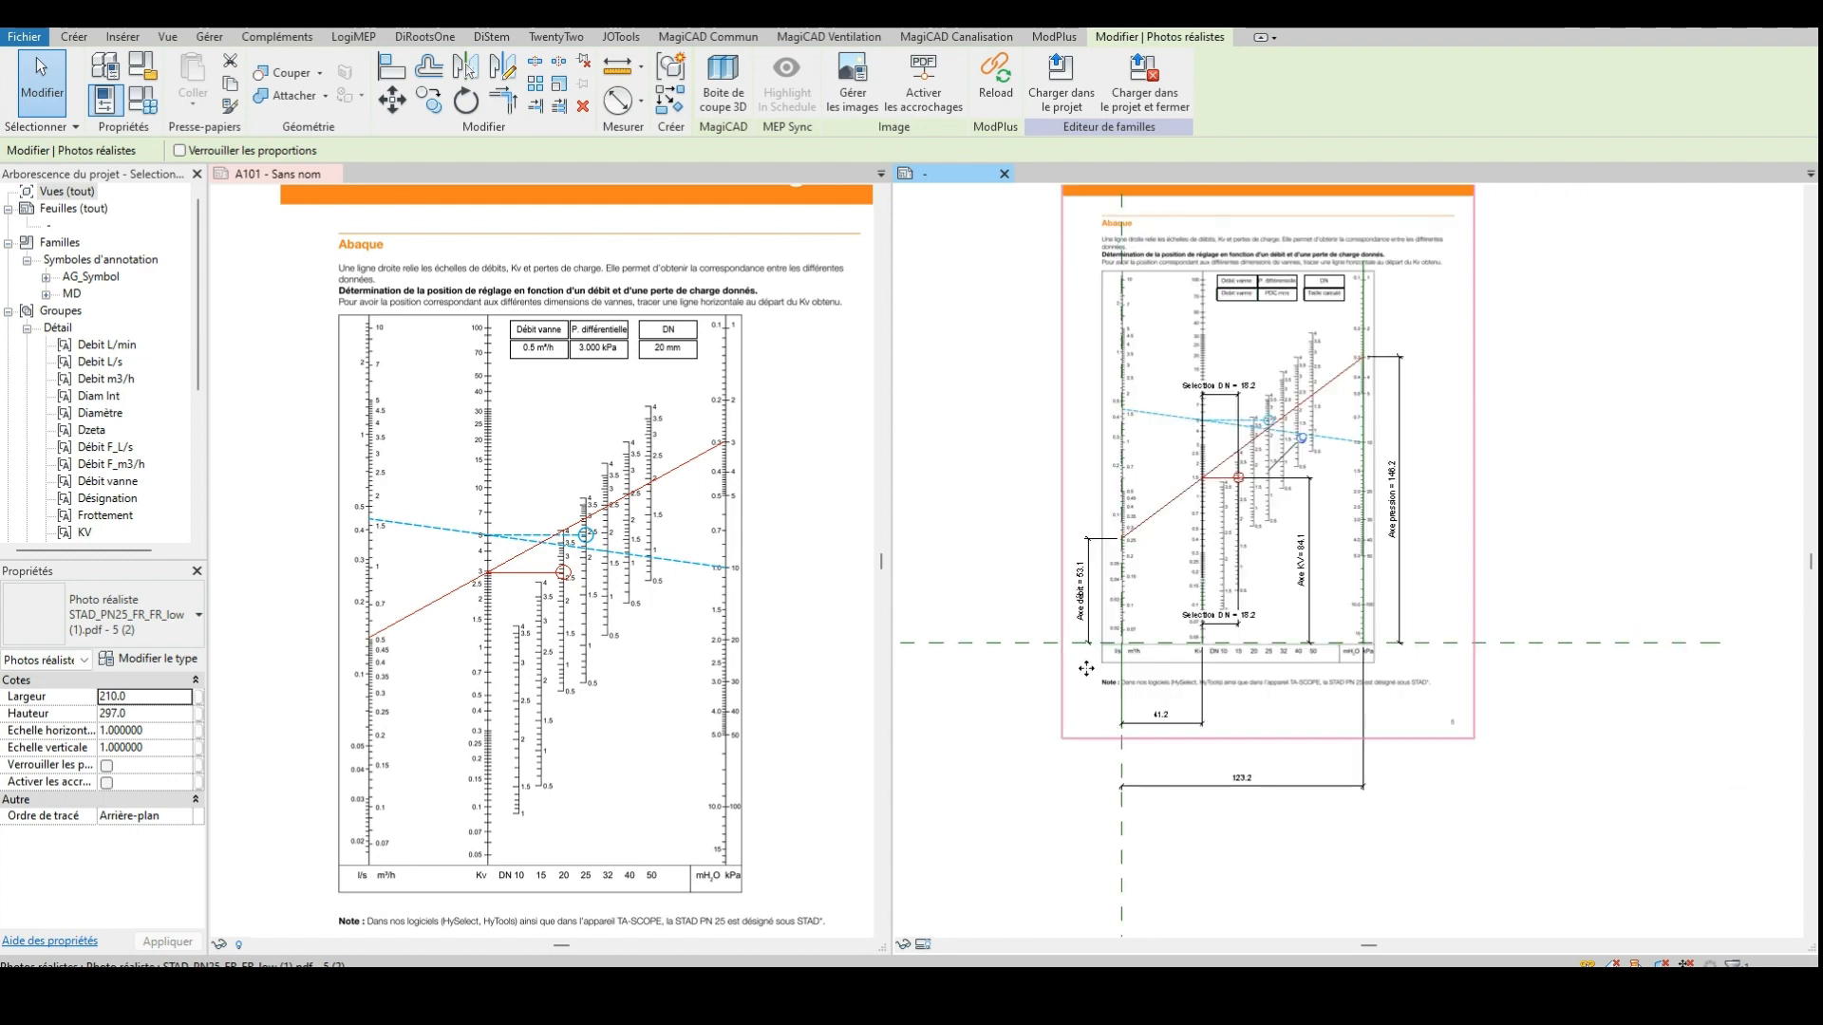
pyautogui.click(1433, 512)
# Examine the vertical reference plane along the flow axis against the PDF chart image
pyautogui.scroll(2, 1085, 497)
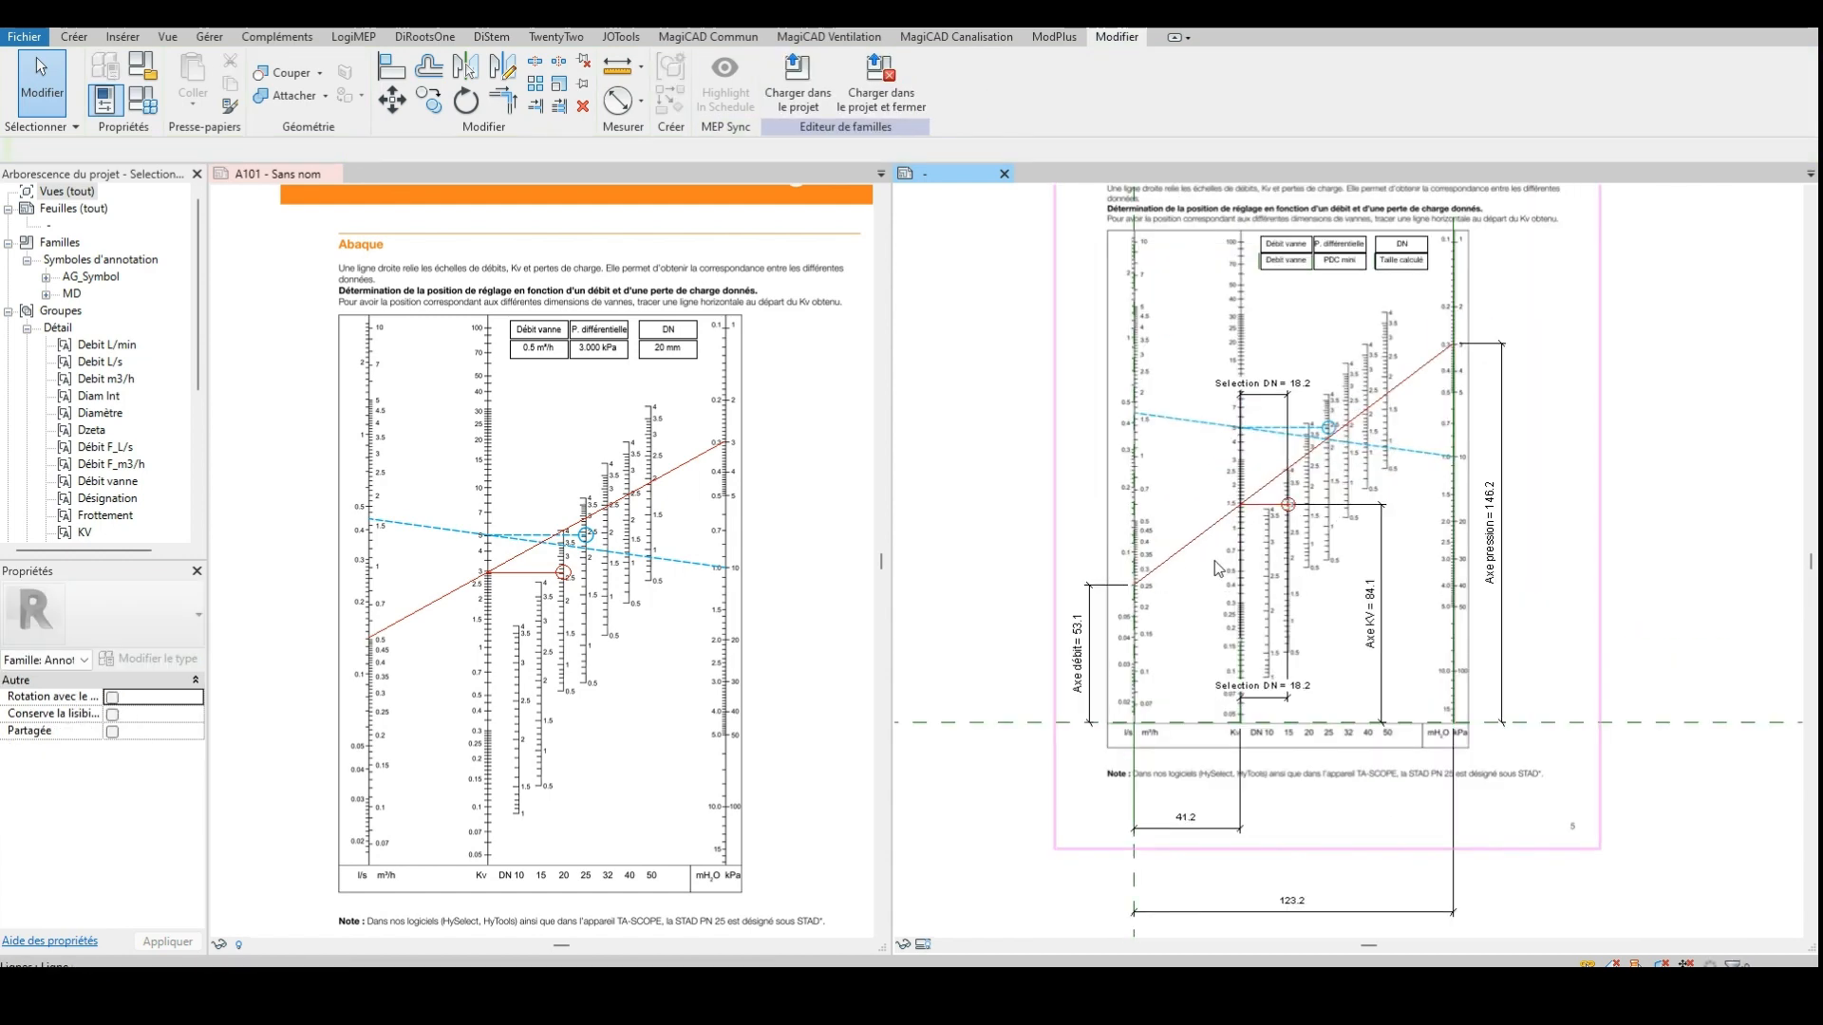
pyautogui.moveTo(1707, 472); pyautogui.dragTo(1698, 533, button='middle')
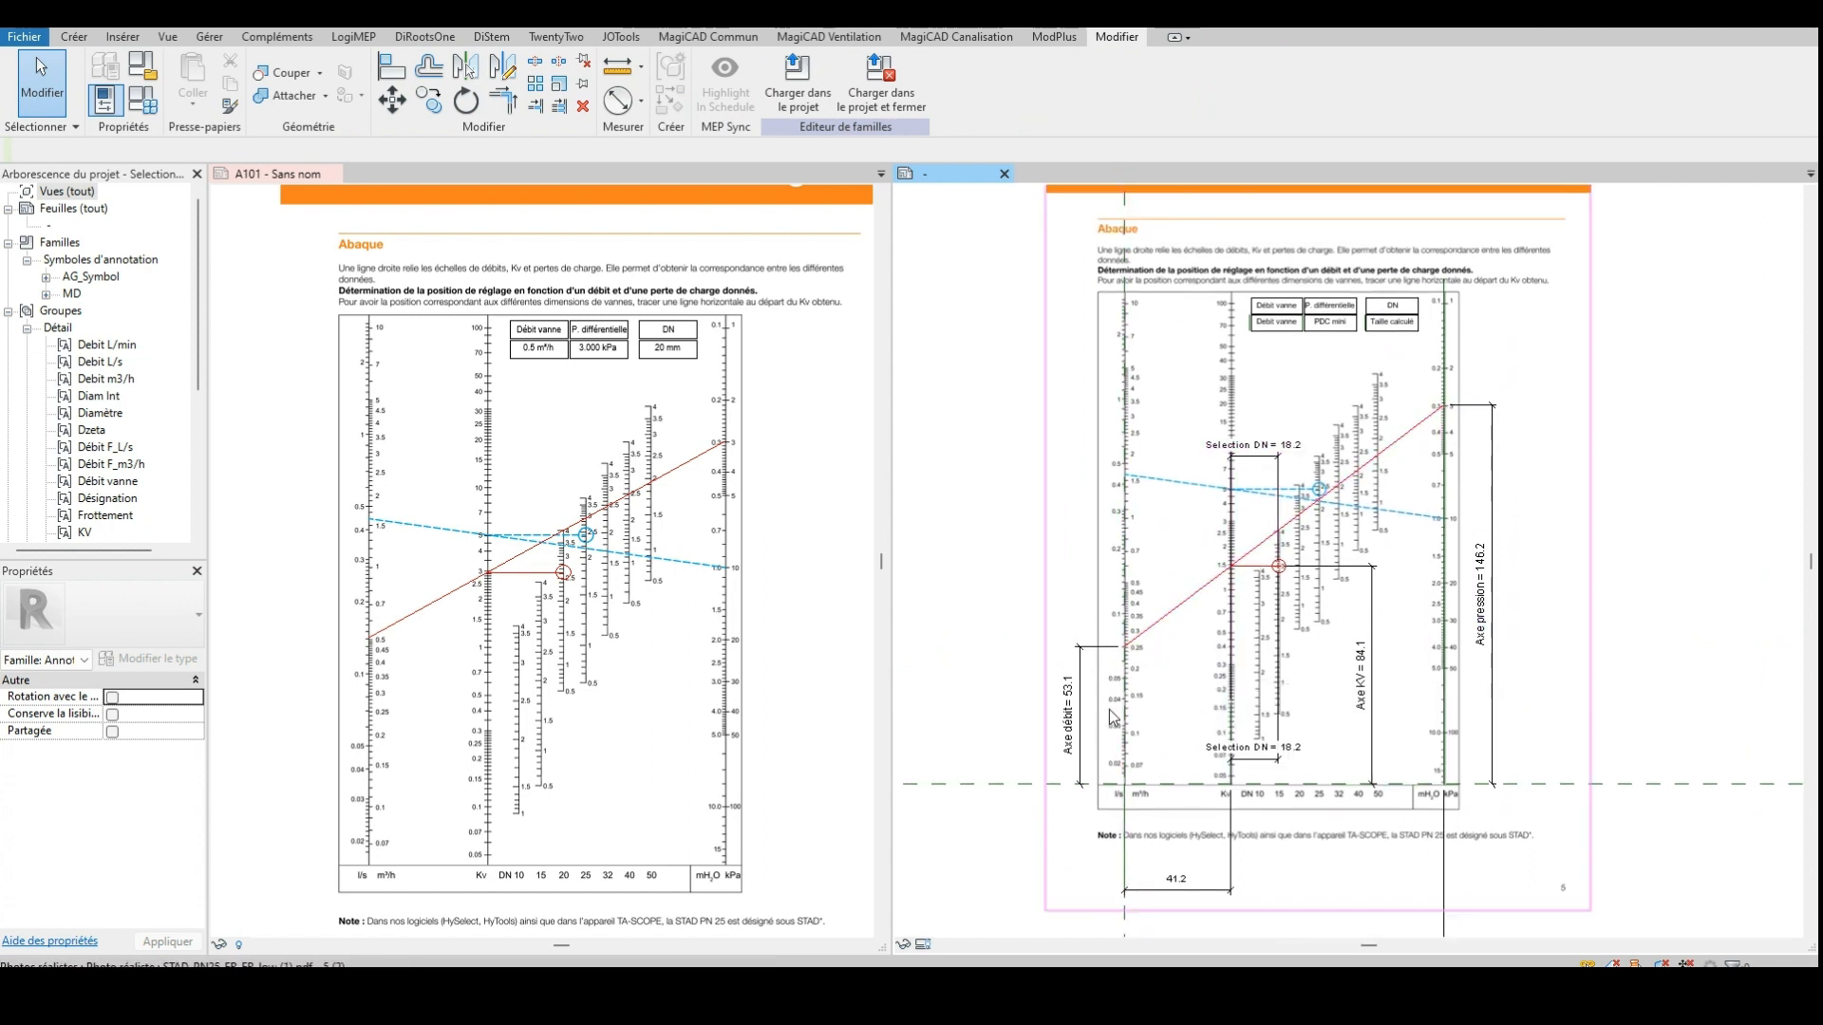
pyautogui.scroll(2, 1114, 714)
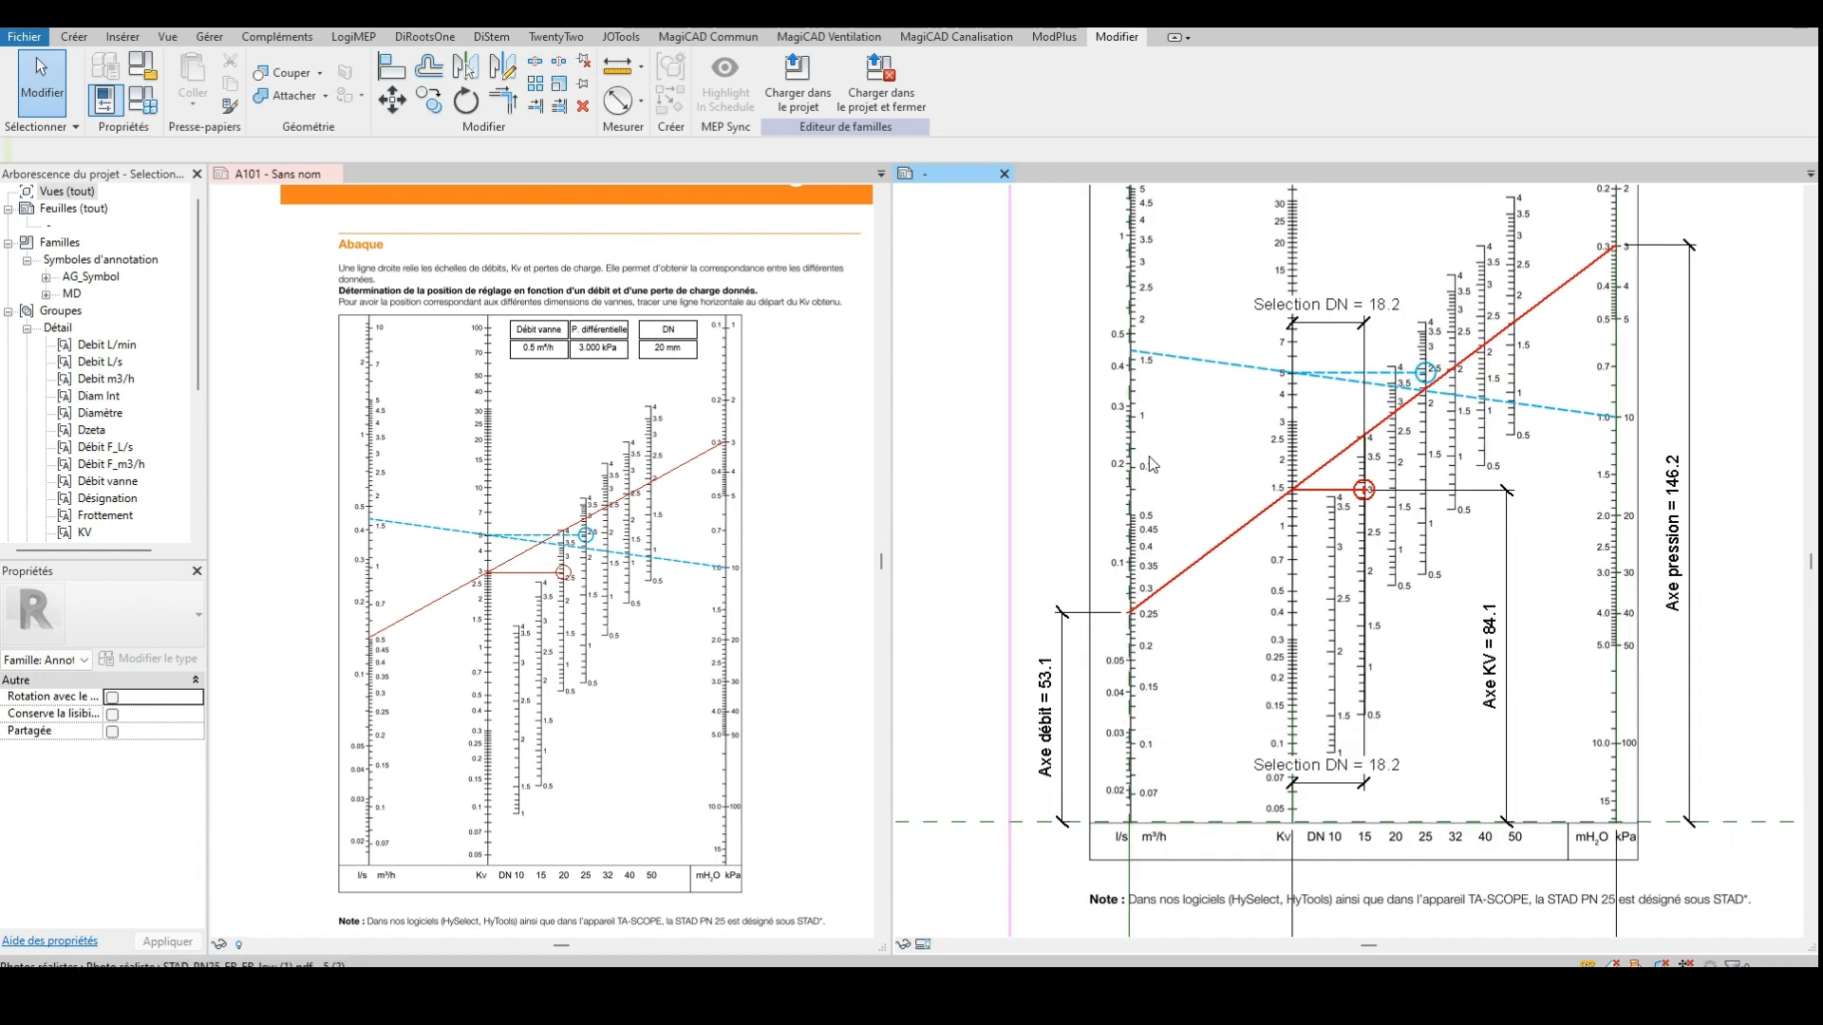
pyautogui.click(1148, 543)
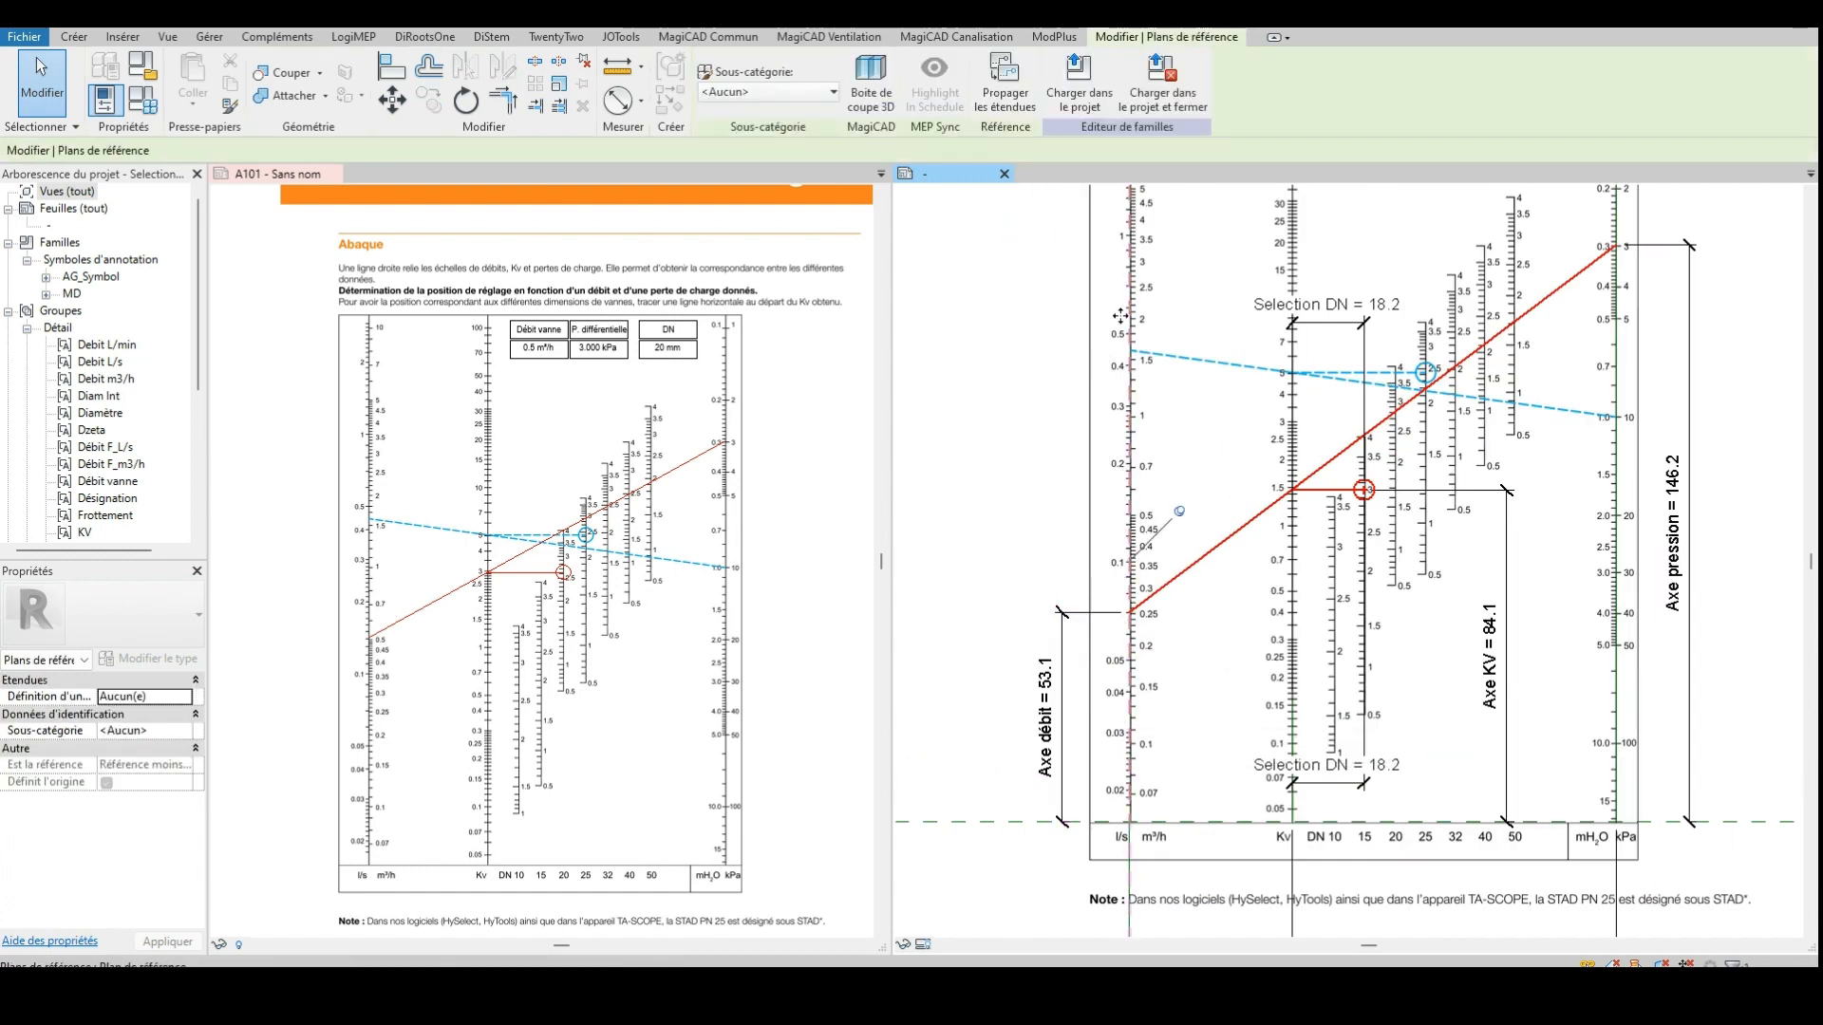
pyautogui.click(1251, 482)
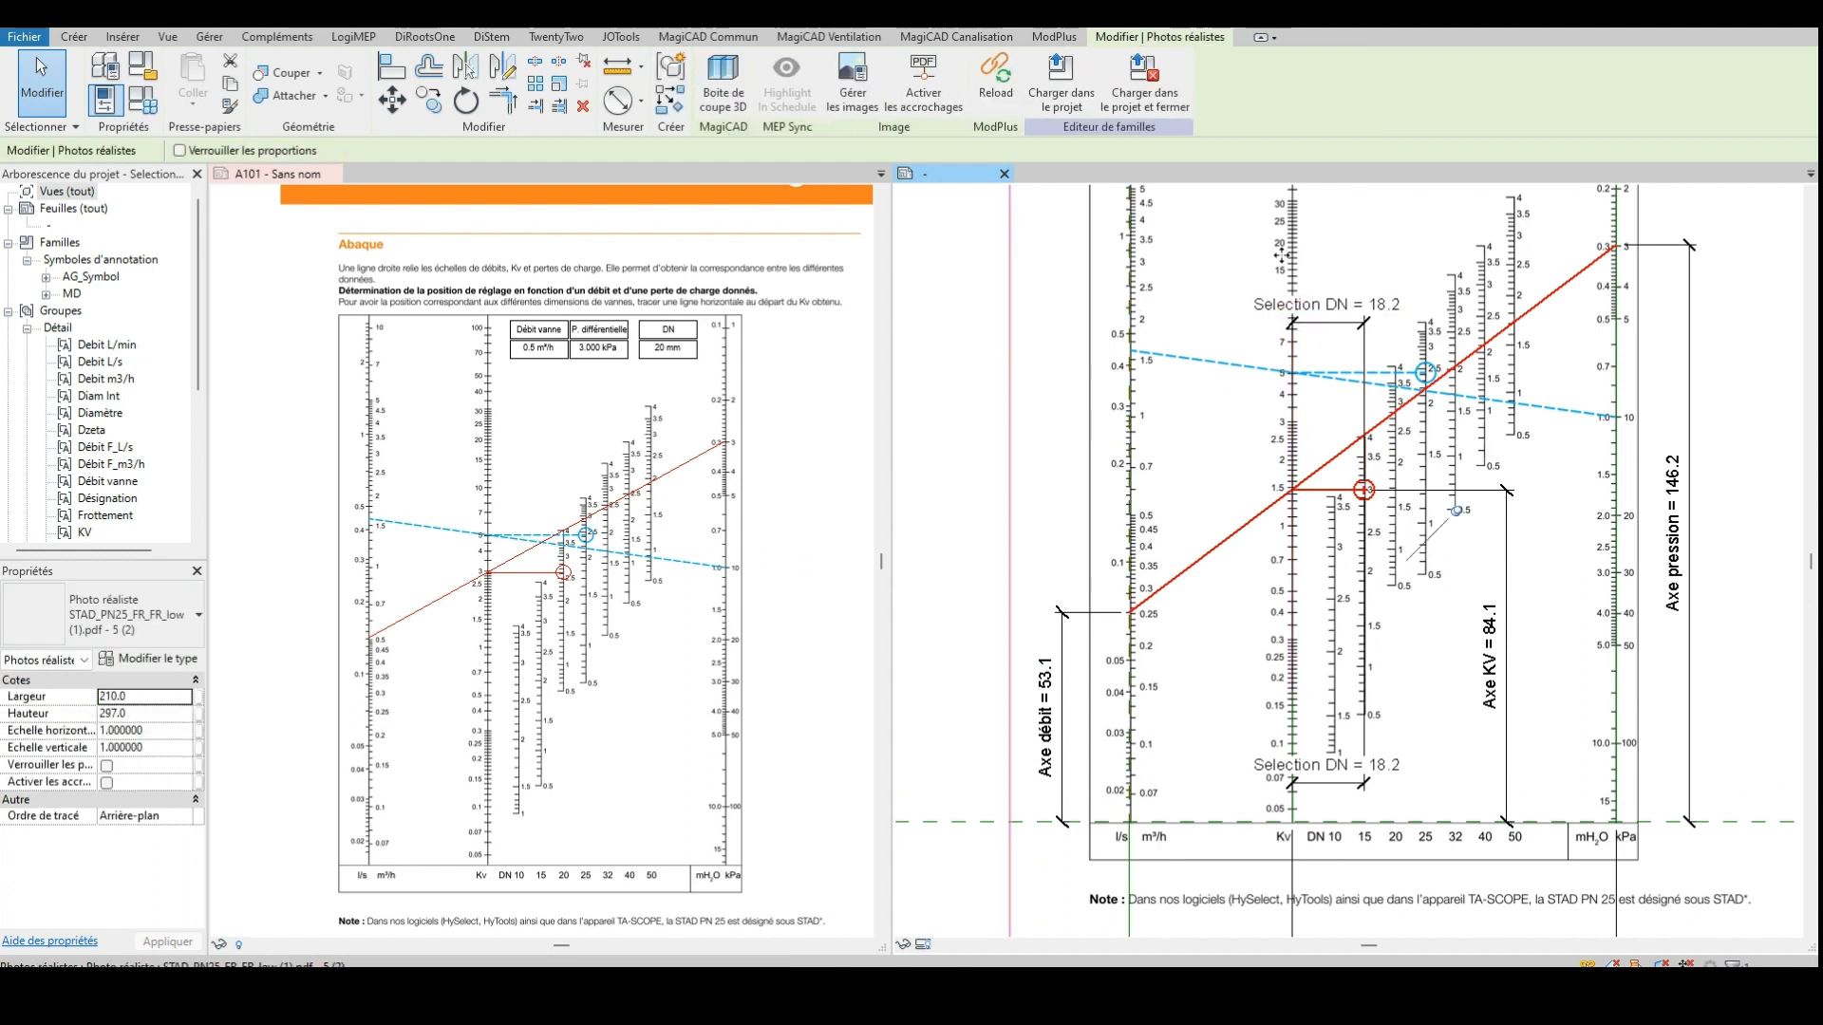
pyautogui.press('Escape')
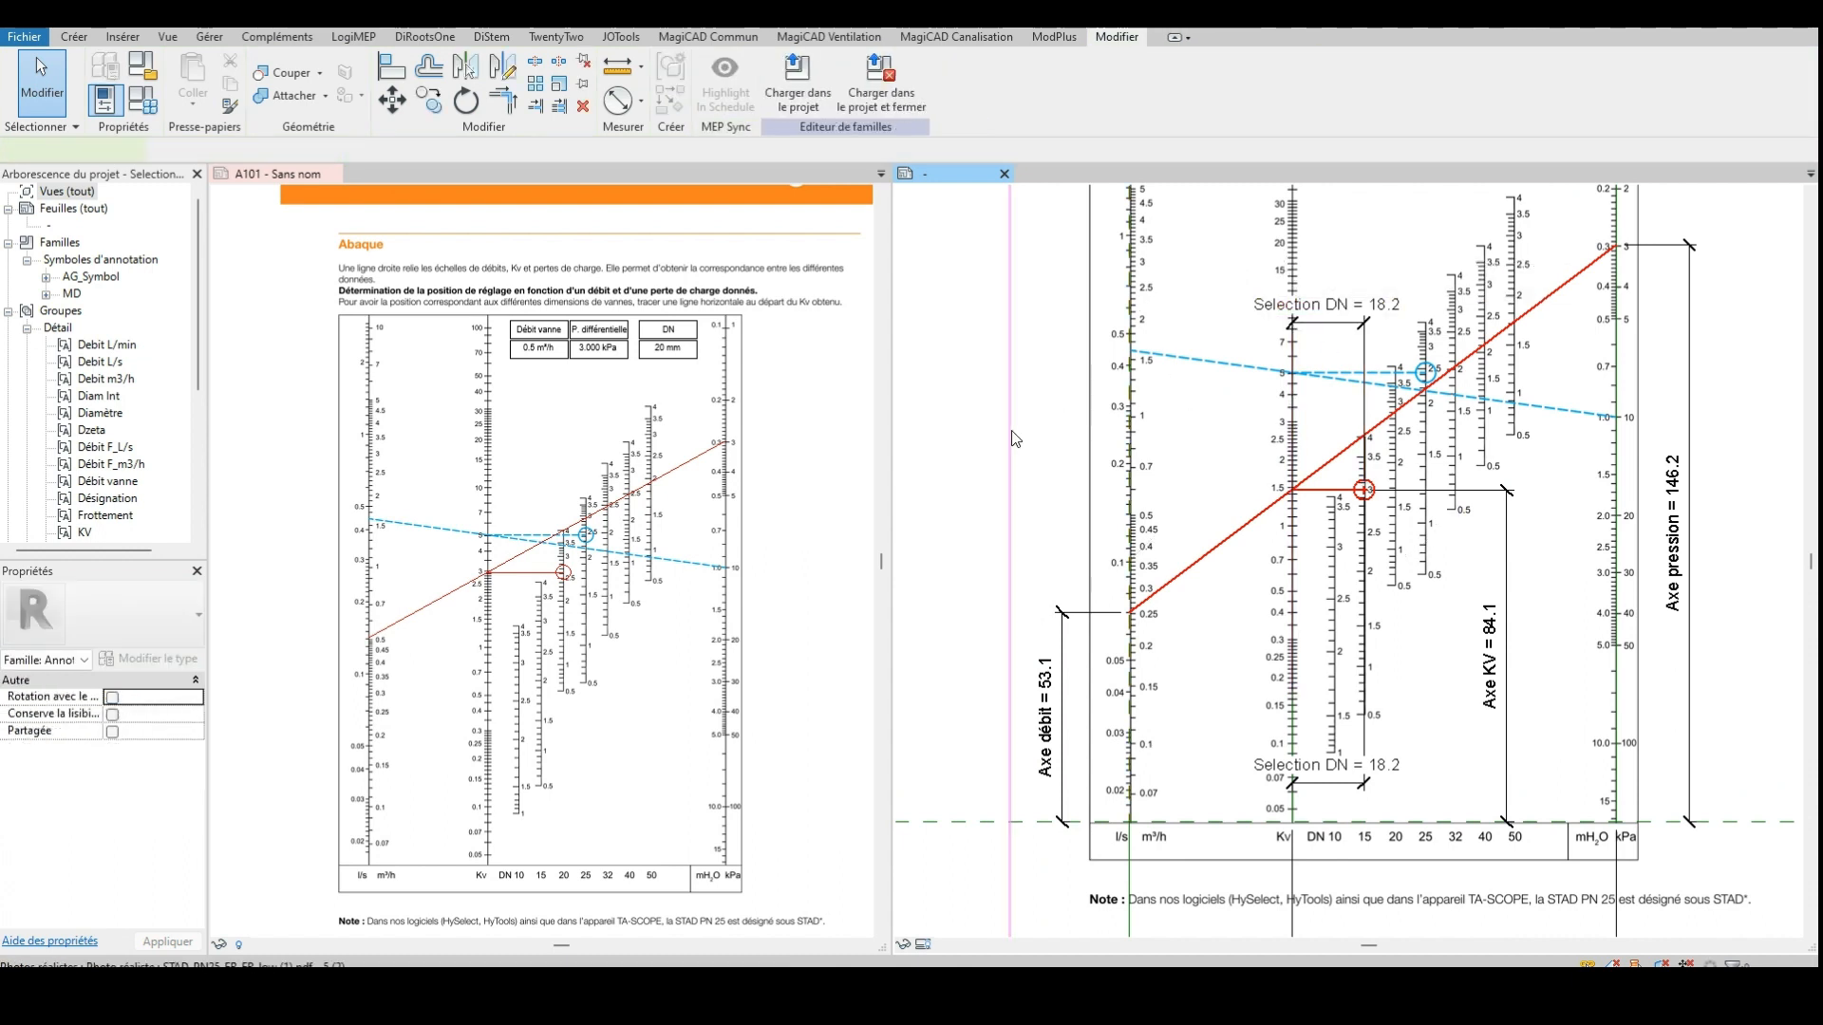
# Collapse the PDF chart image by setting its vertical scale to 0
pyautogui.click(1015, 439)
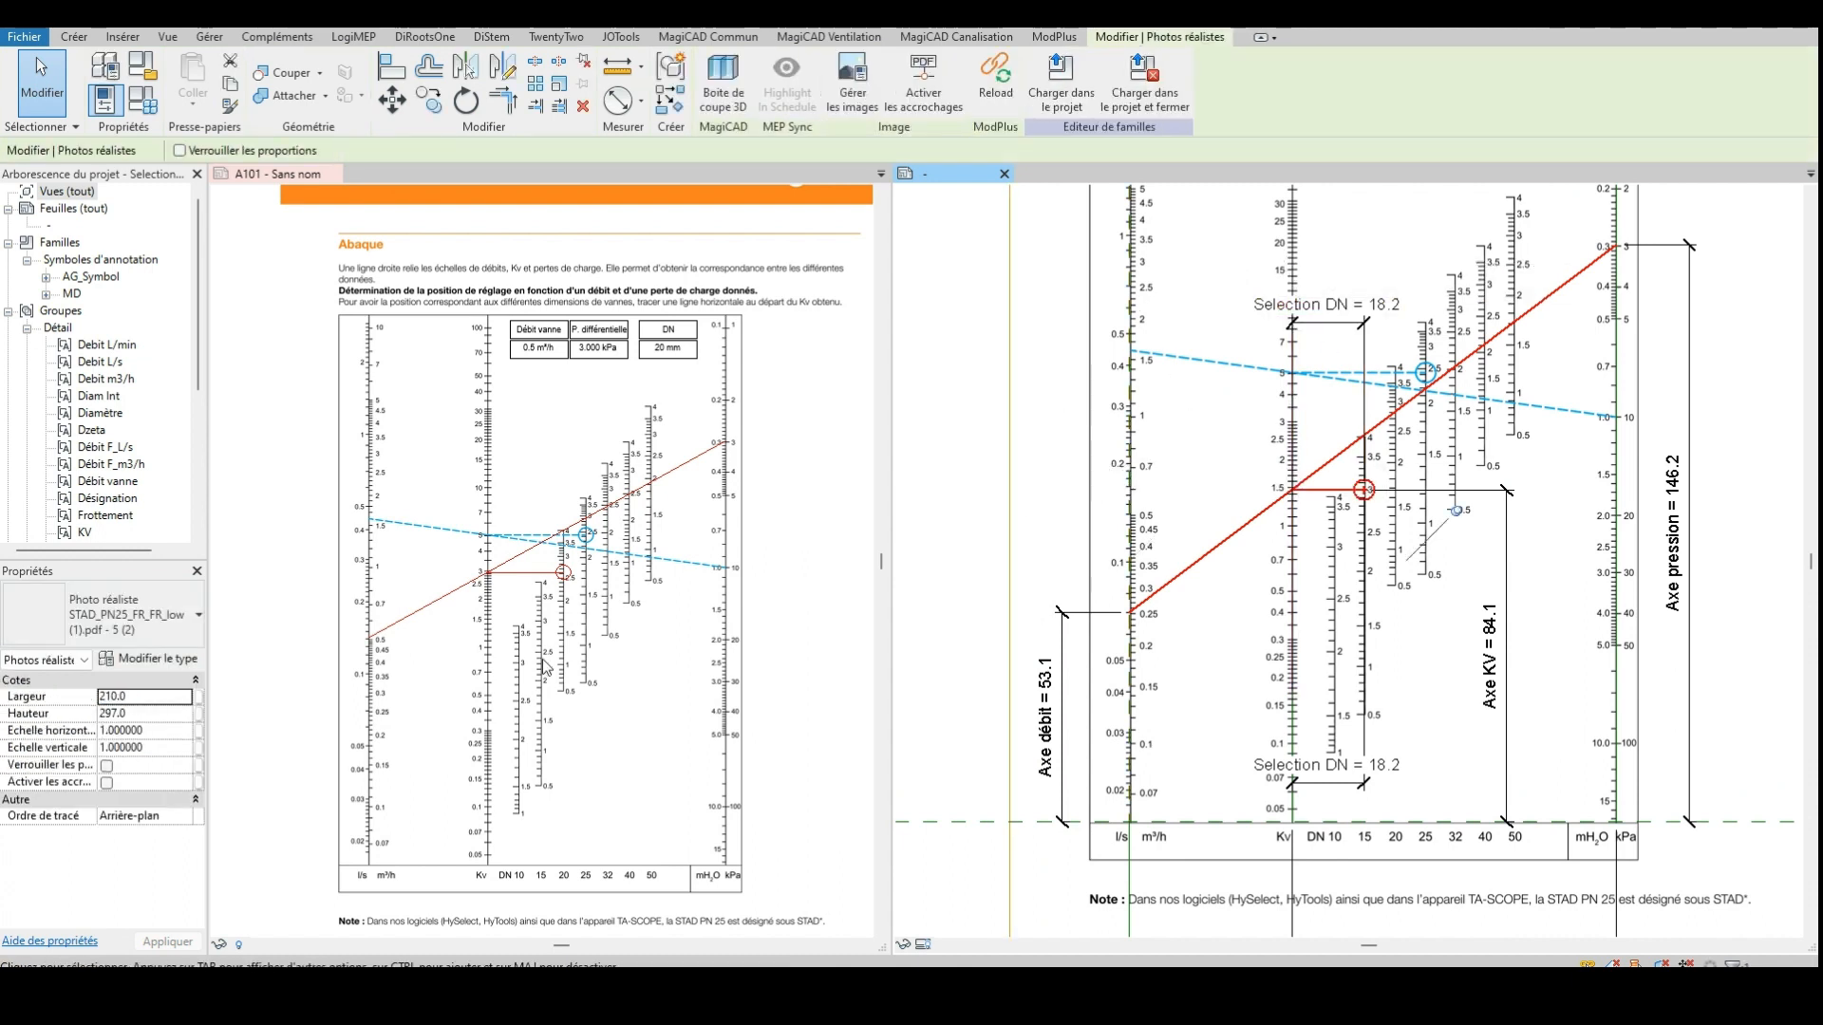
pyautogui.click(167, 752)
pyautogui.write('0')
pyautogui.press('Return')
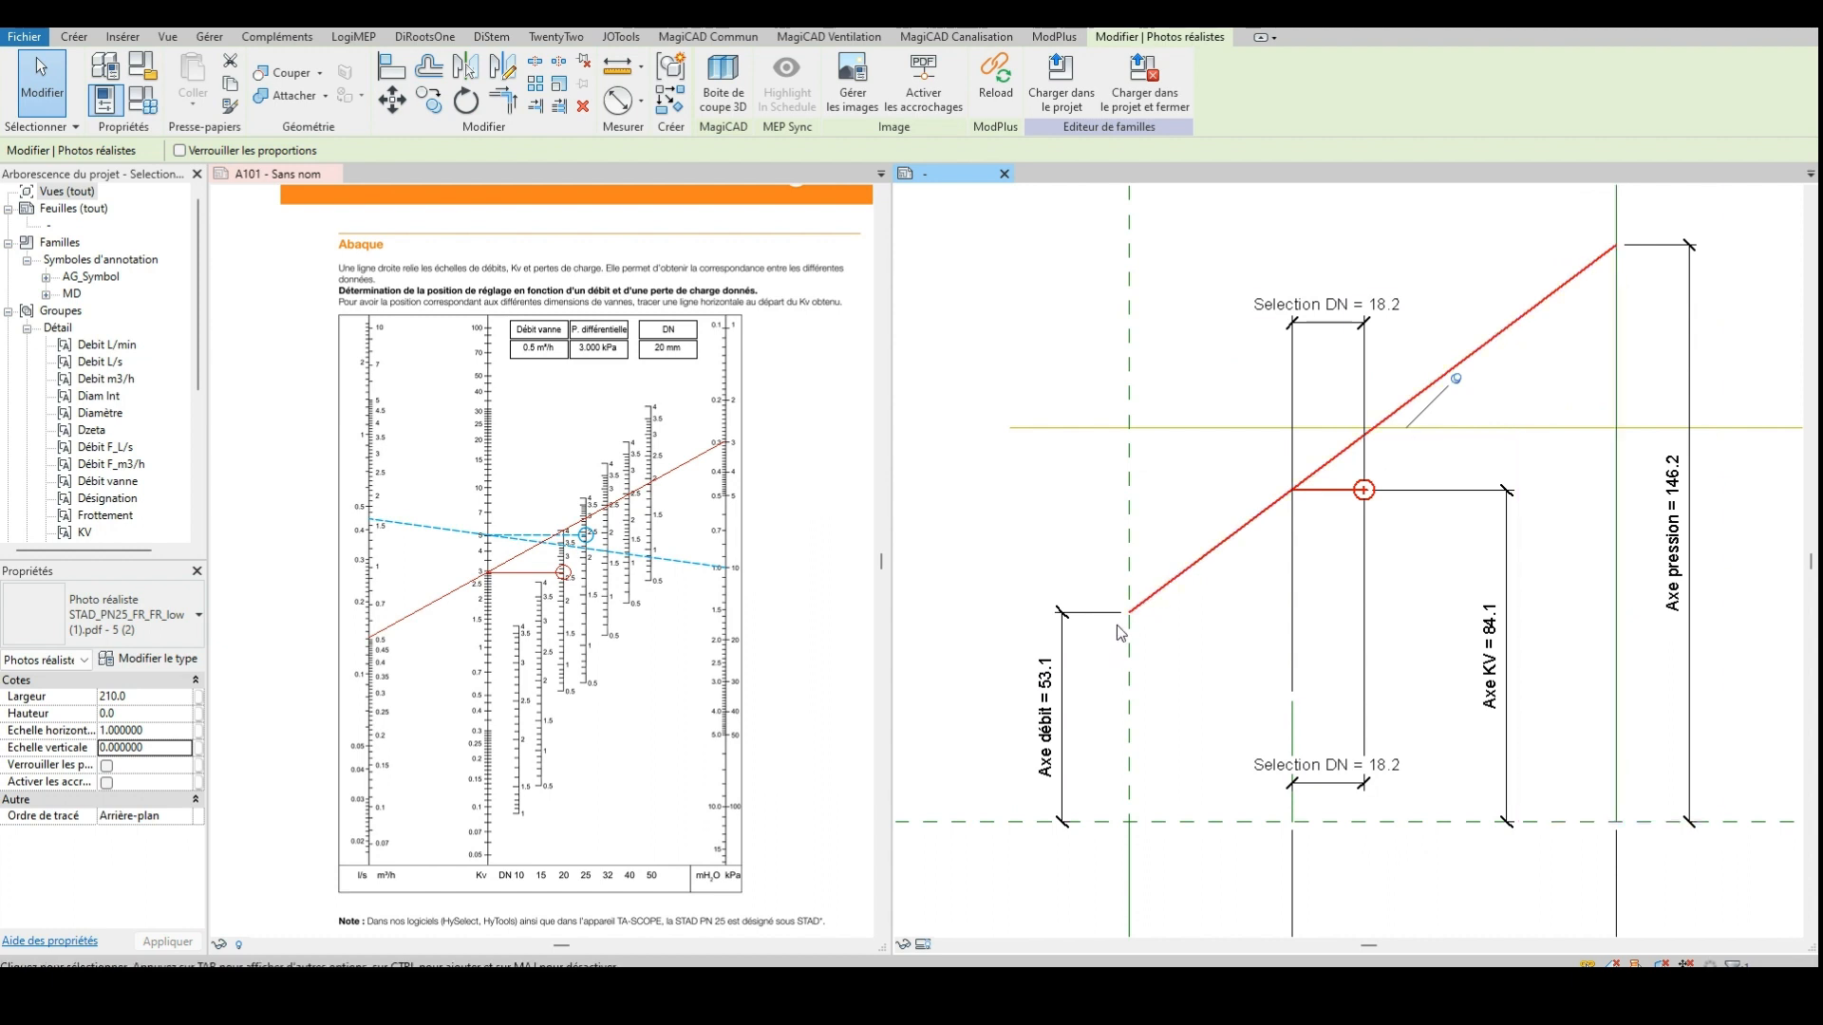
# Inspect the flow-axis reference plane and the pressure-axis reference line without the chart image, and dismiss the save reminder
pyautogui.click(1129, 532)
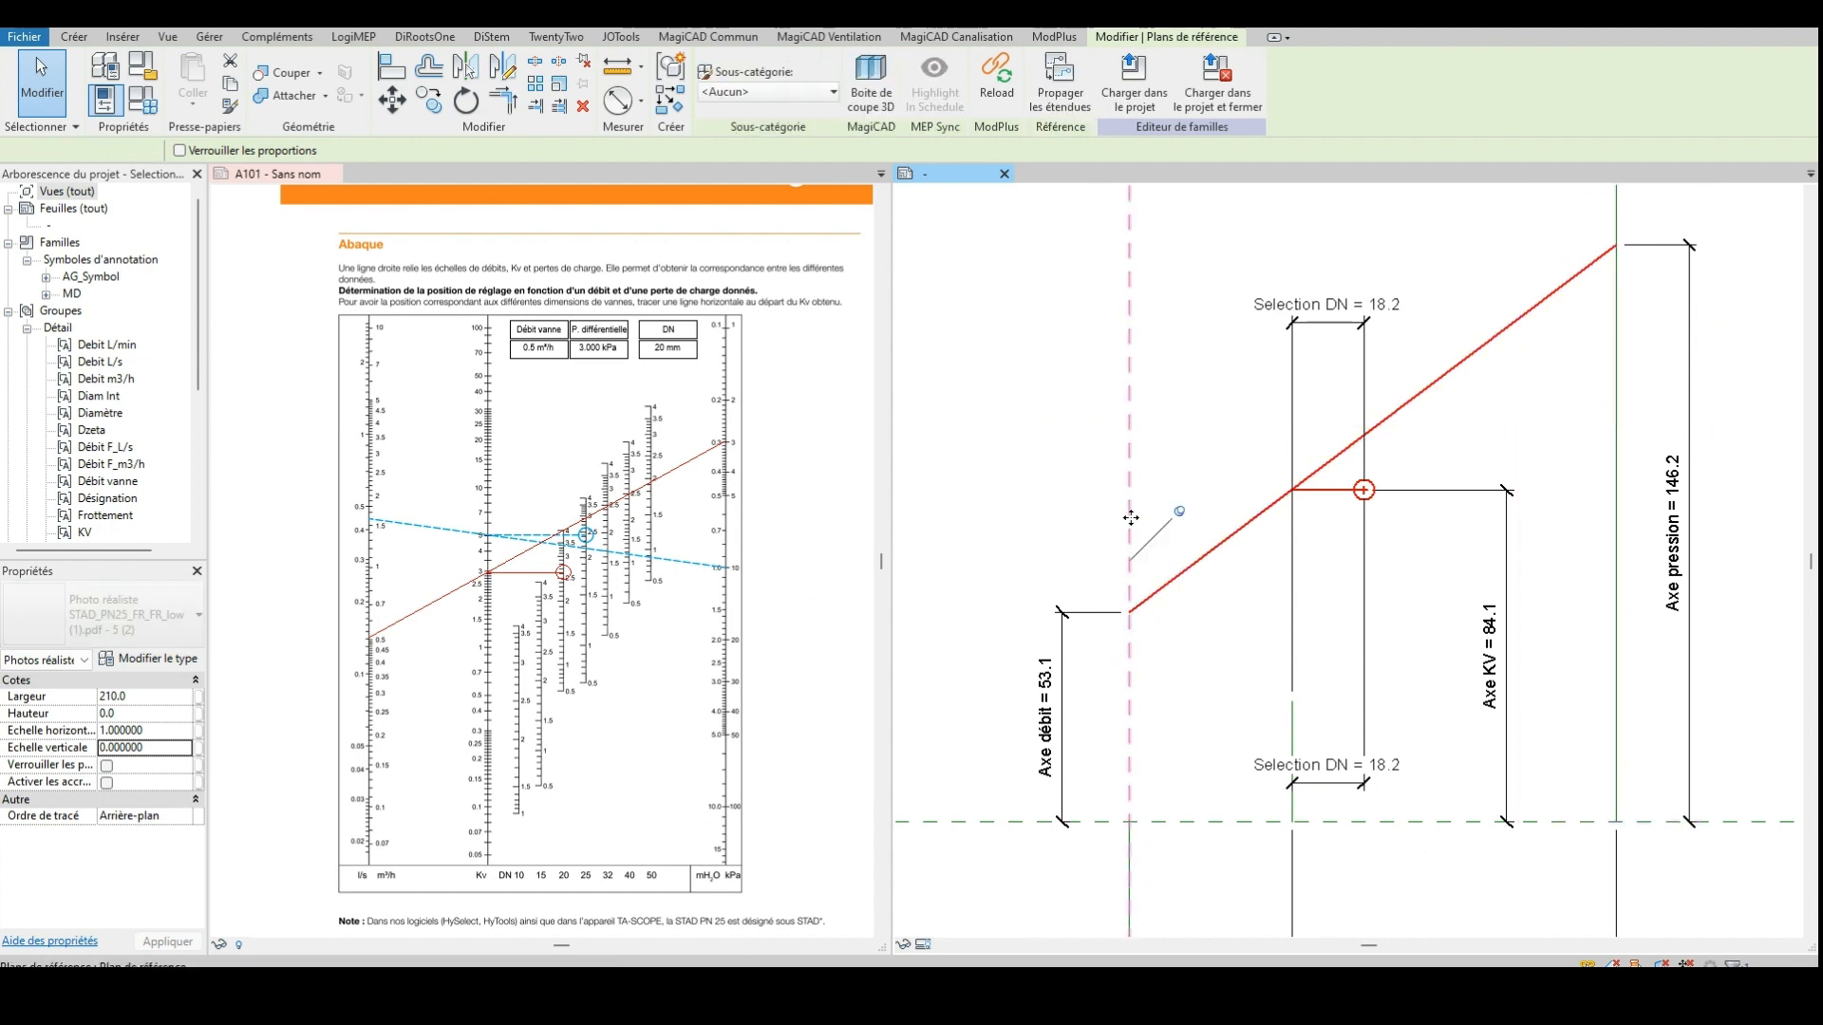
pyautogui.scroll(-3, 1087, 503)
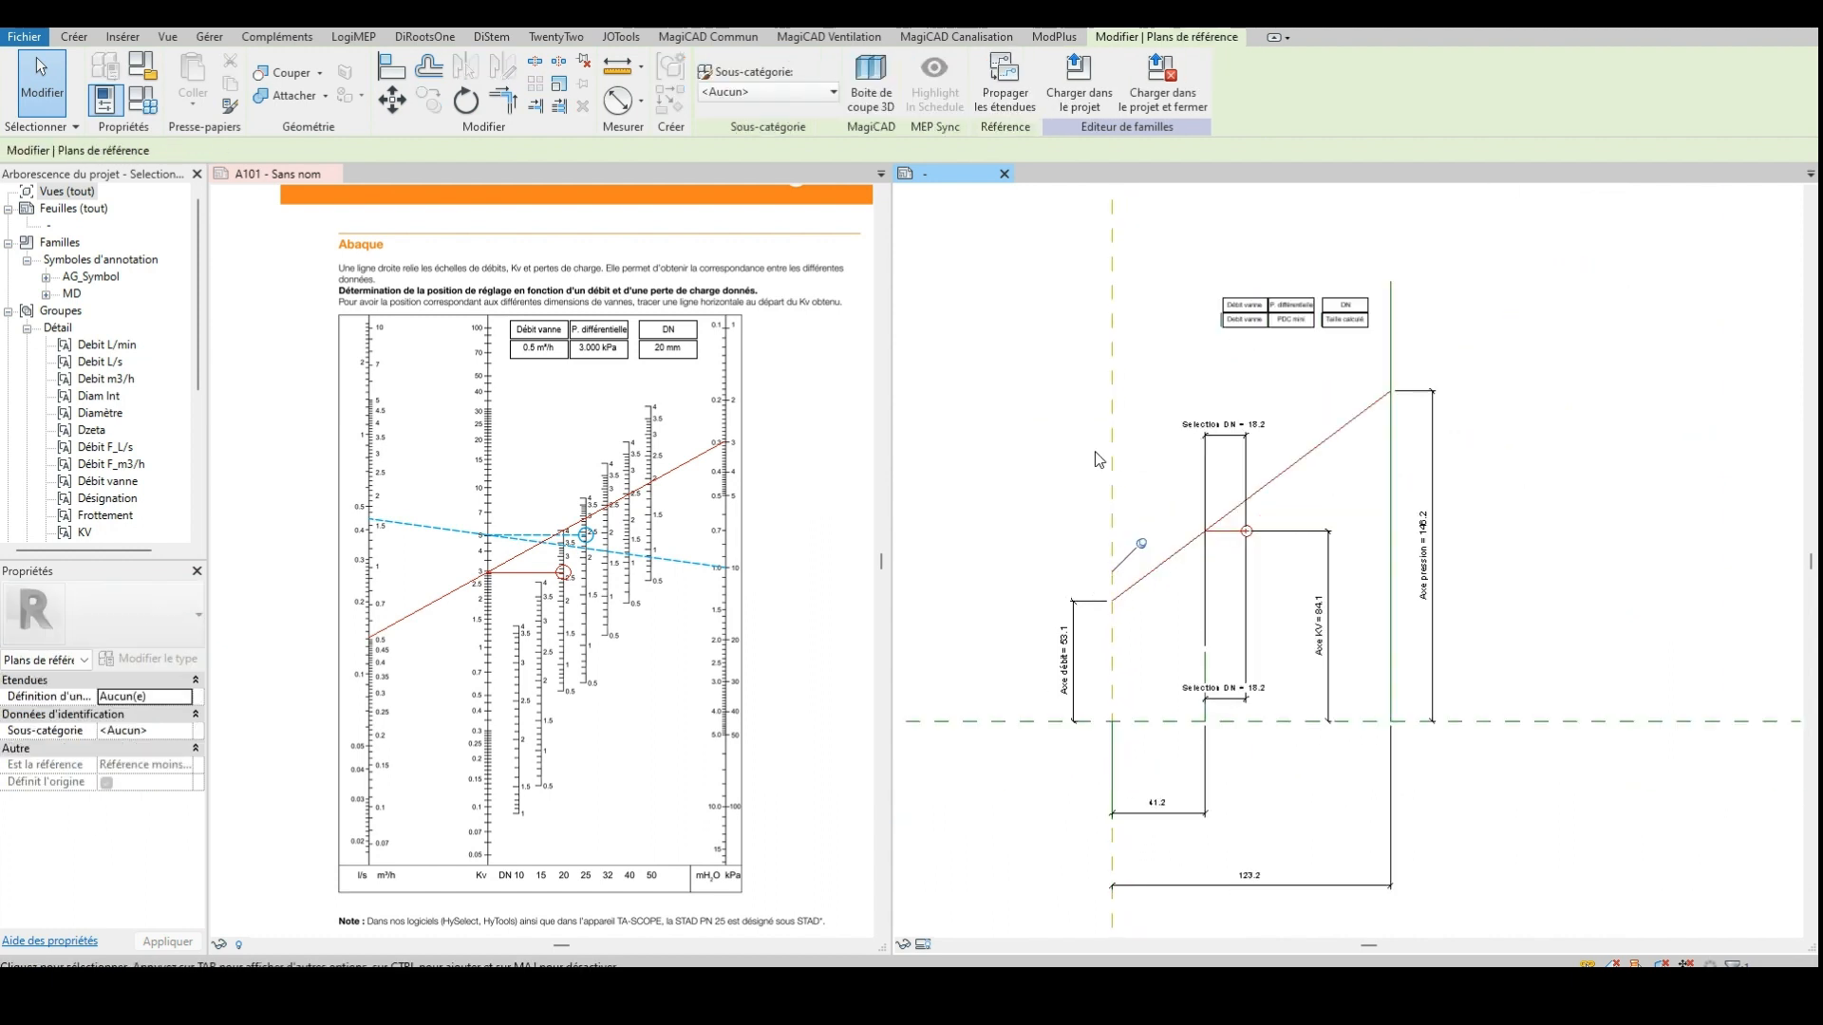
pyautogui.click(1391, 461)
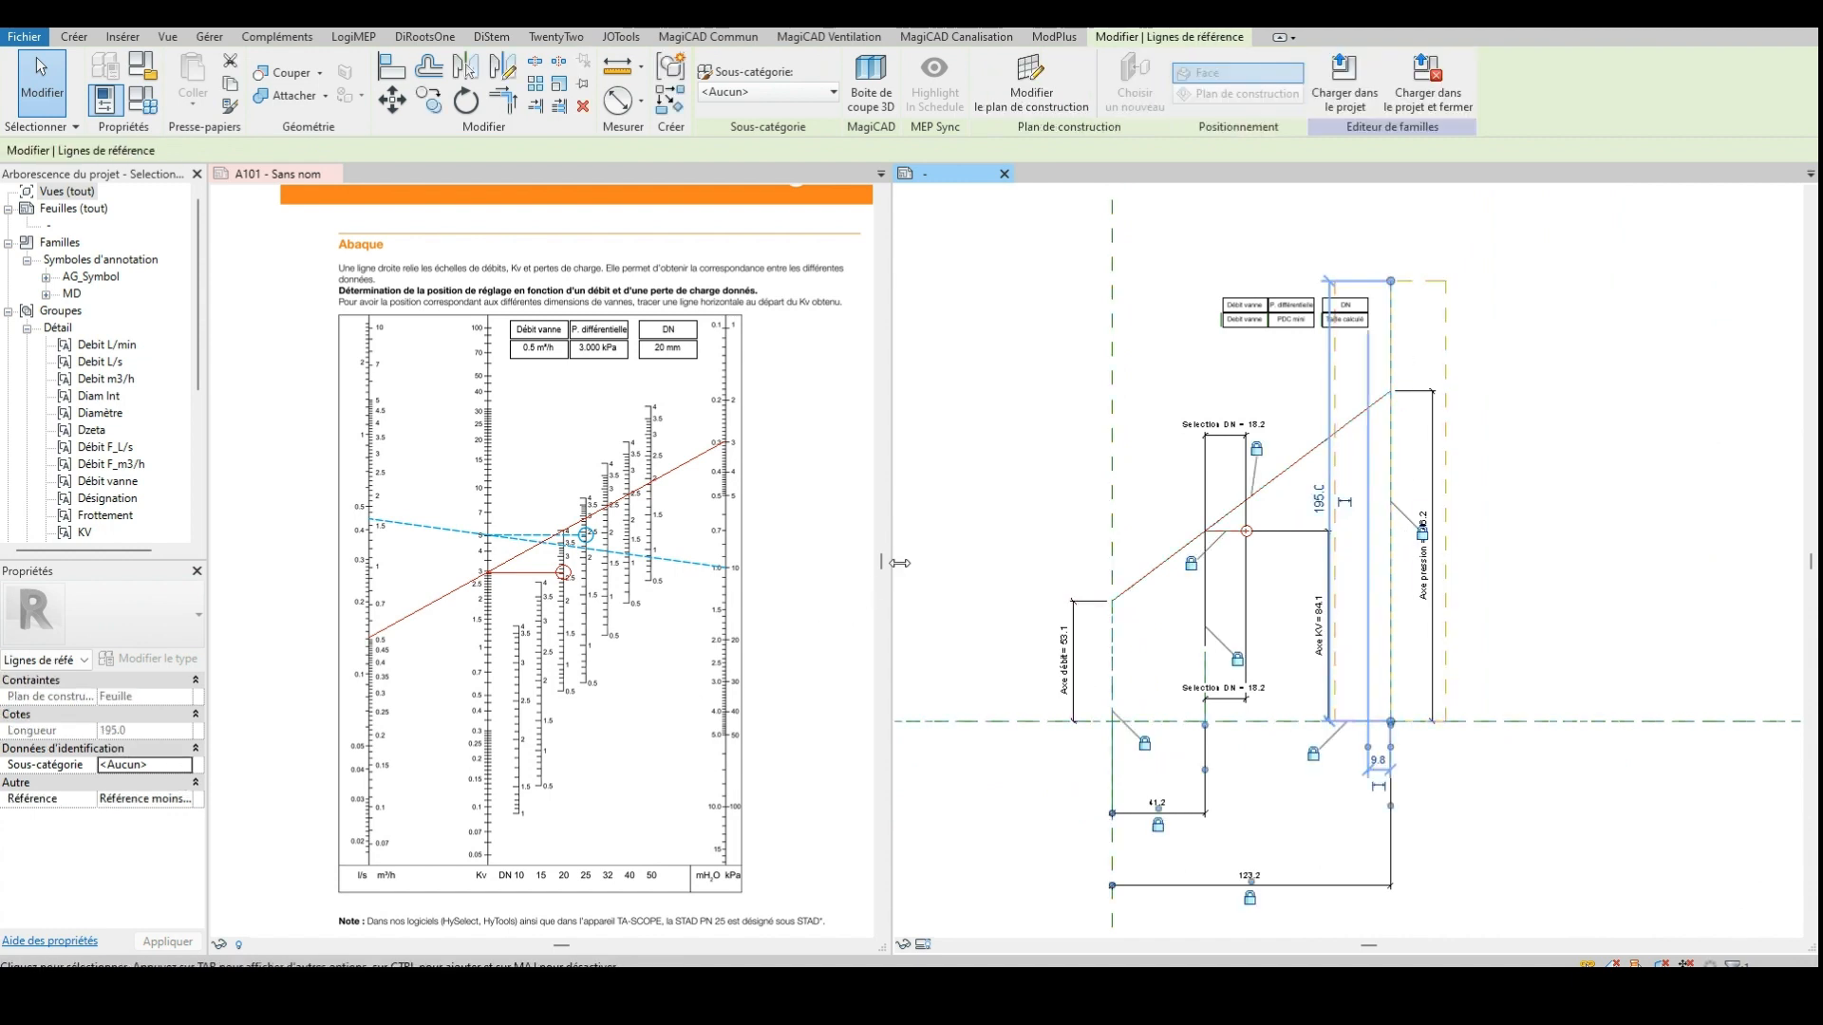
pyautogui.click(973, 551)
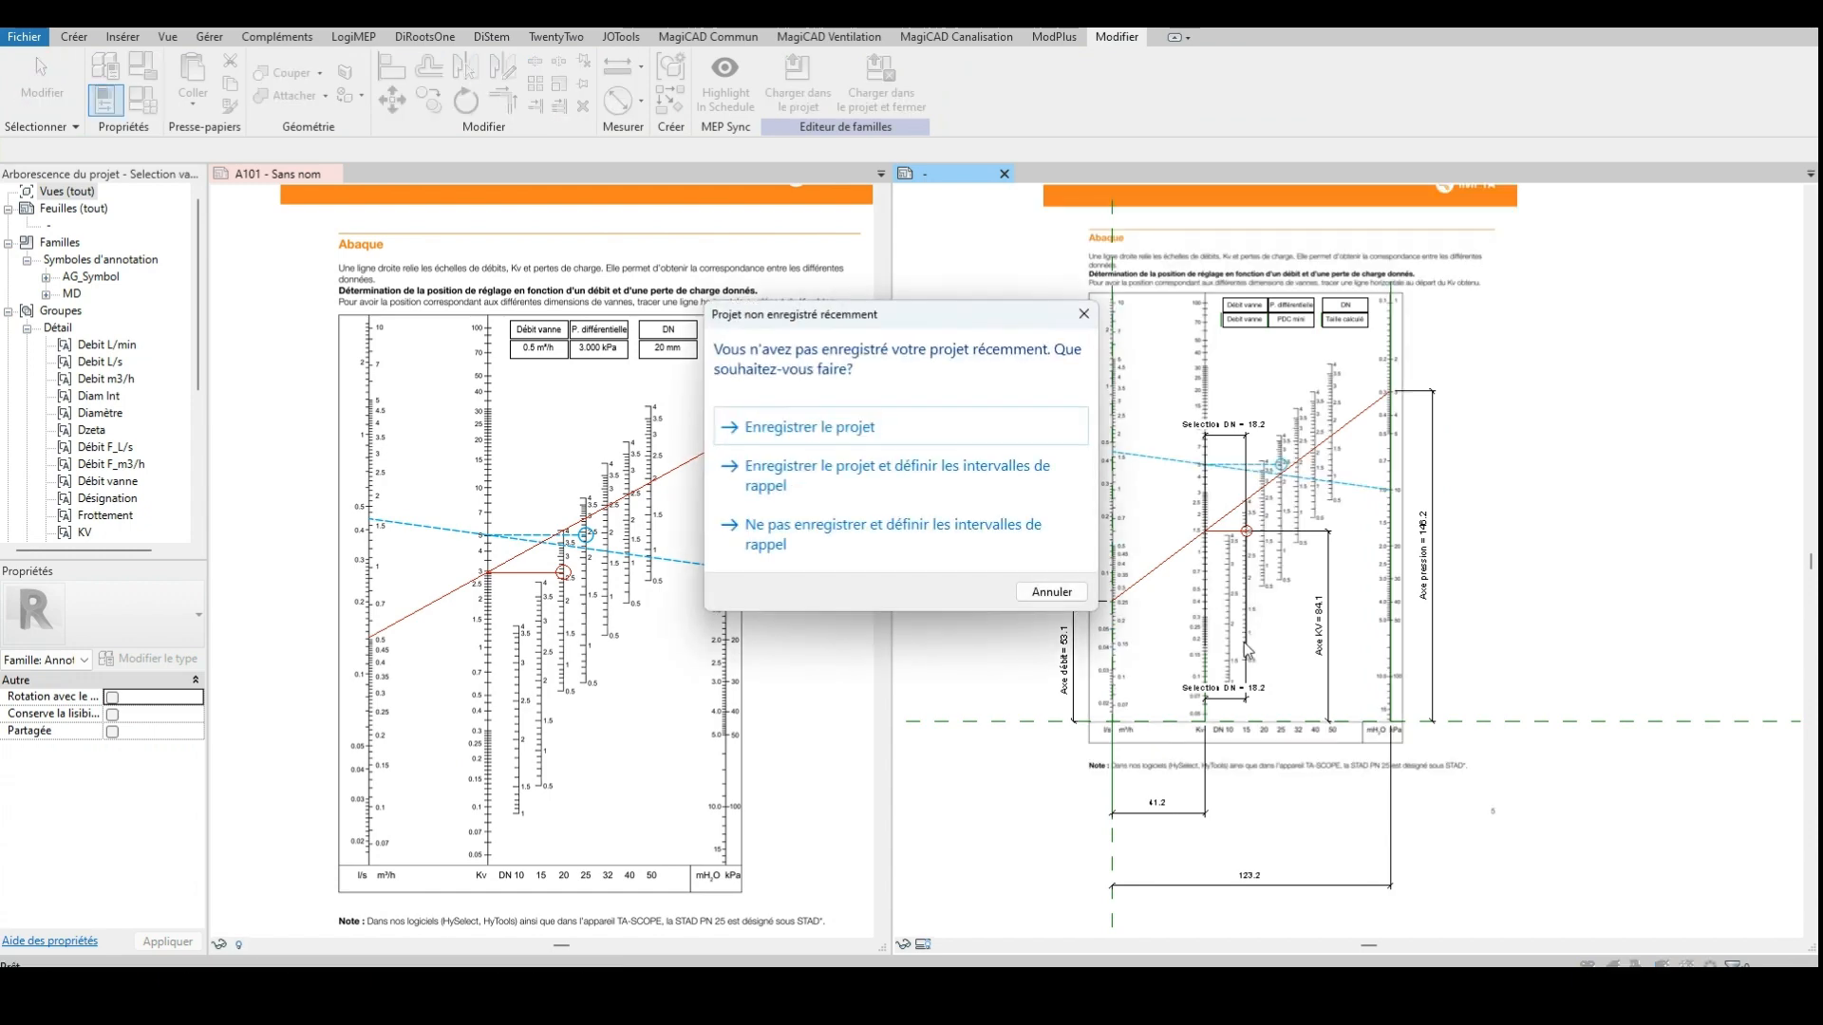
pyautogui.click(1066, 598)
# Examine the Axe débit dimension from the horizontal reference plane up to the red line's start on the flow scale
pyautogui.scroll(2, 1200, 755)
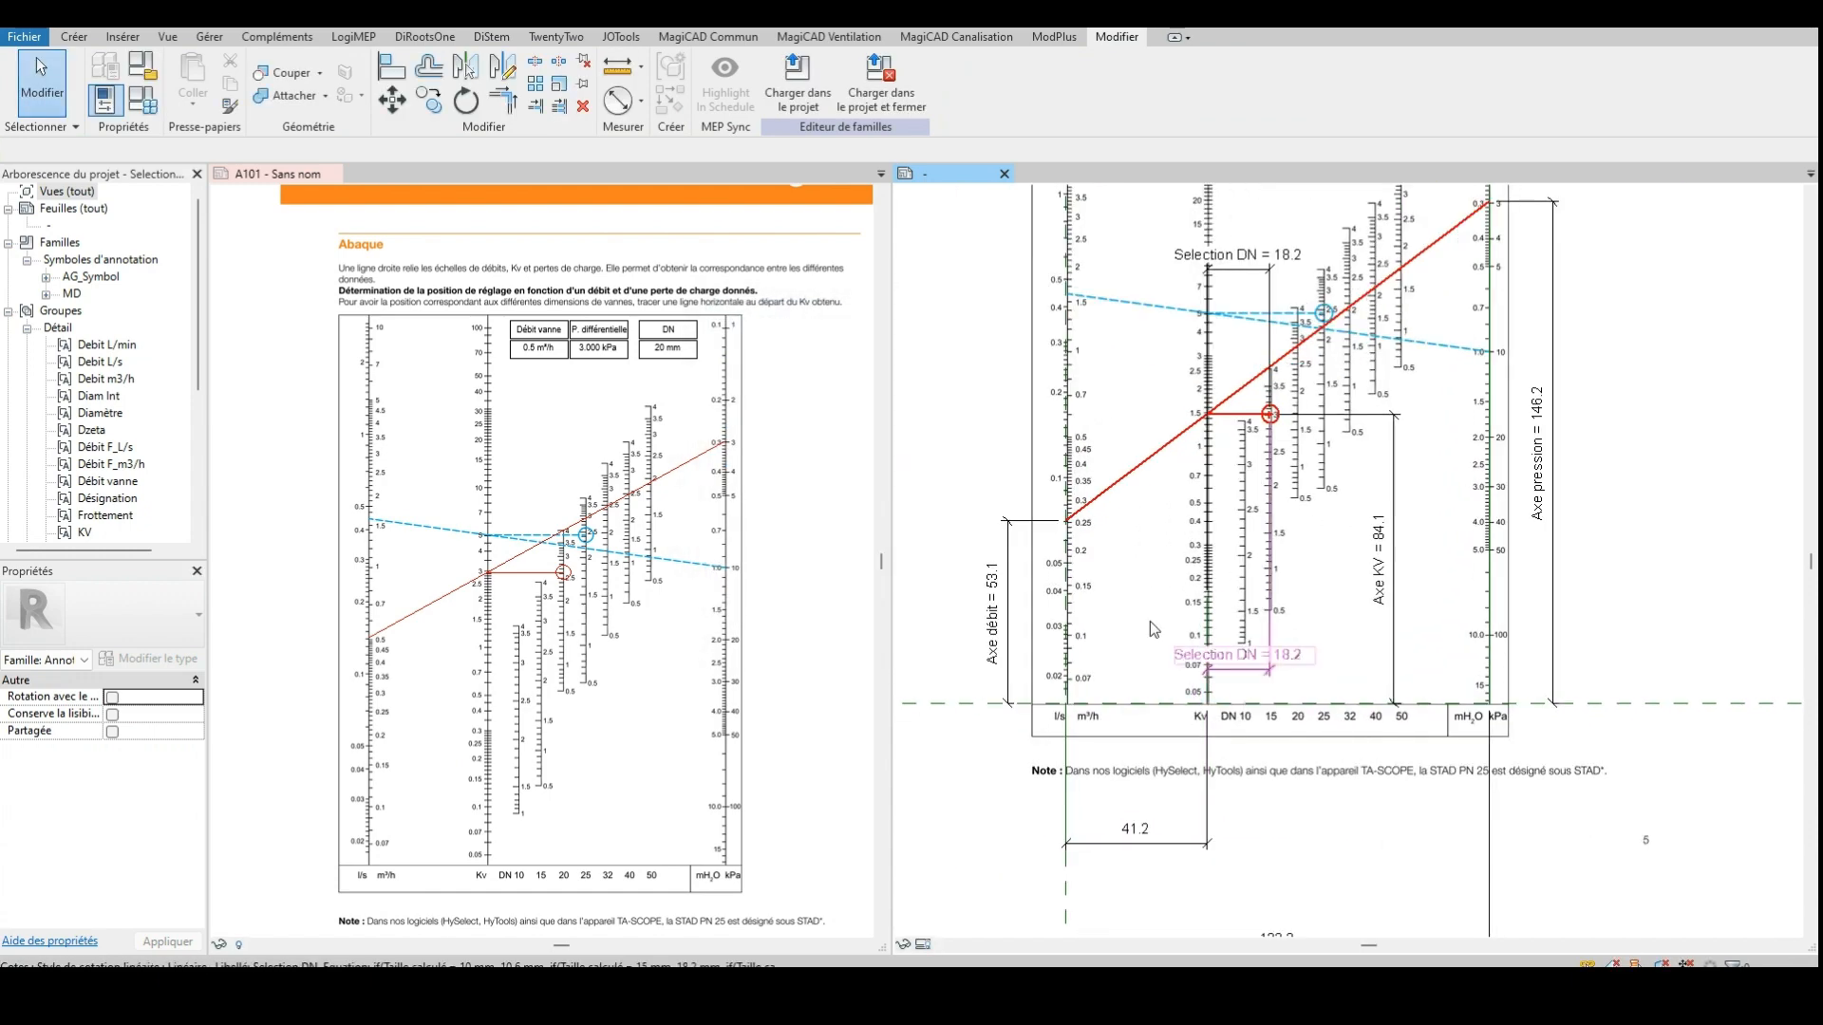
pyautogui.scroll(4, 1066, 531)
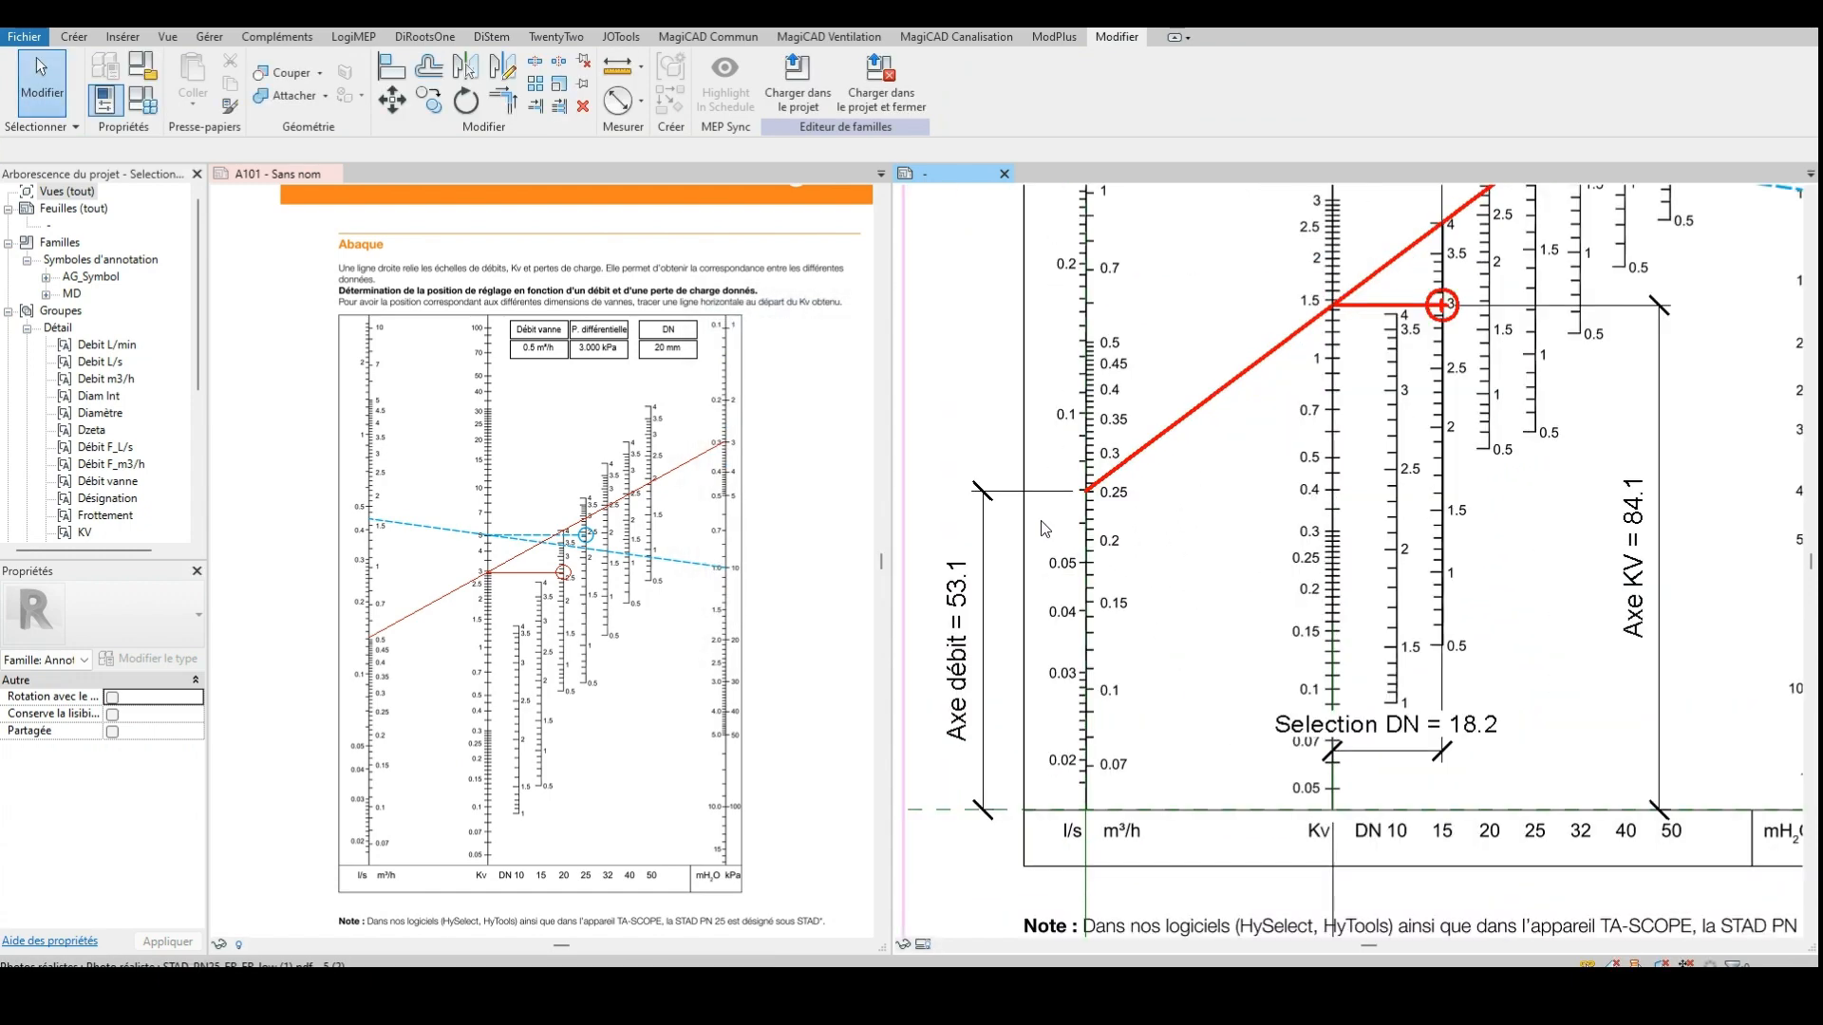
pyautogui.scroll(-6, 1116, 493)
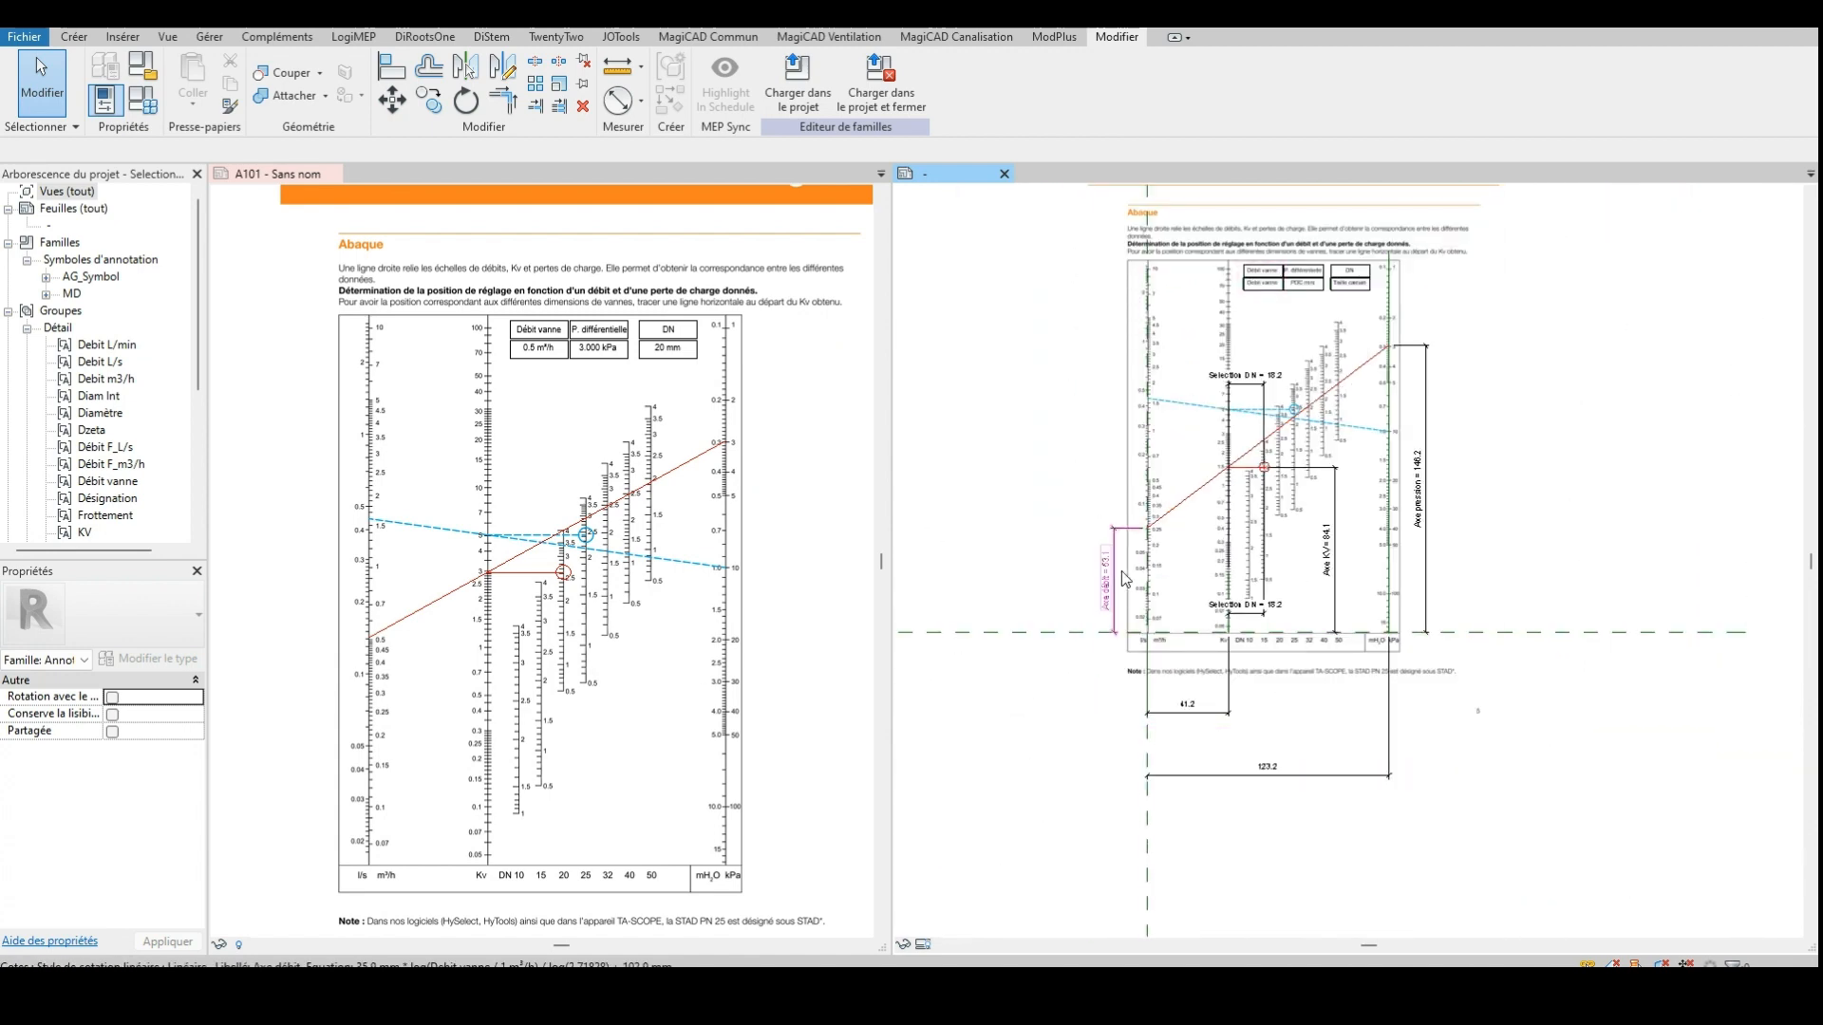
pyautogui.scroll(4, 1121, 571)
pyautogui.scroll(-2, 1197, 518)
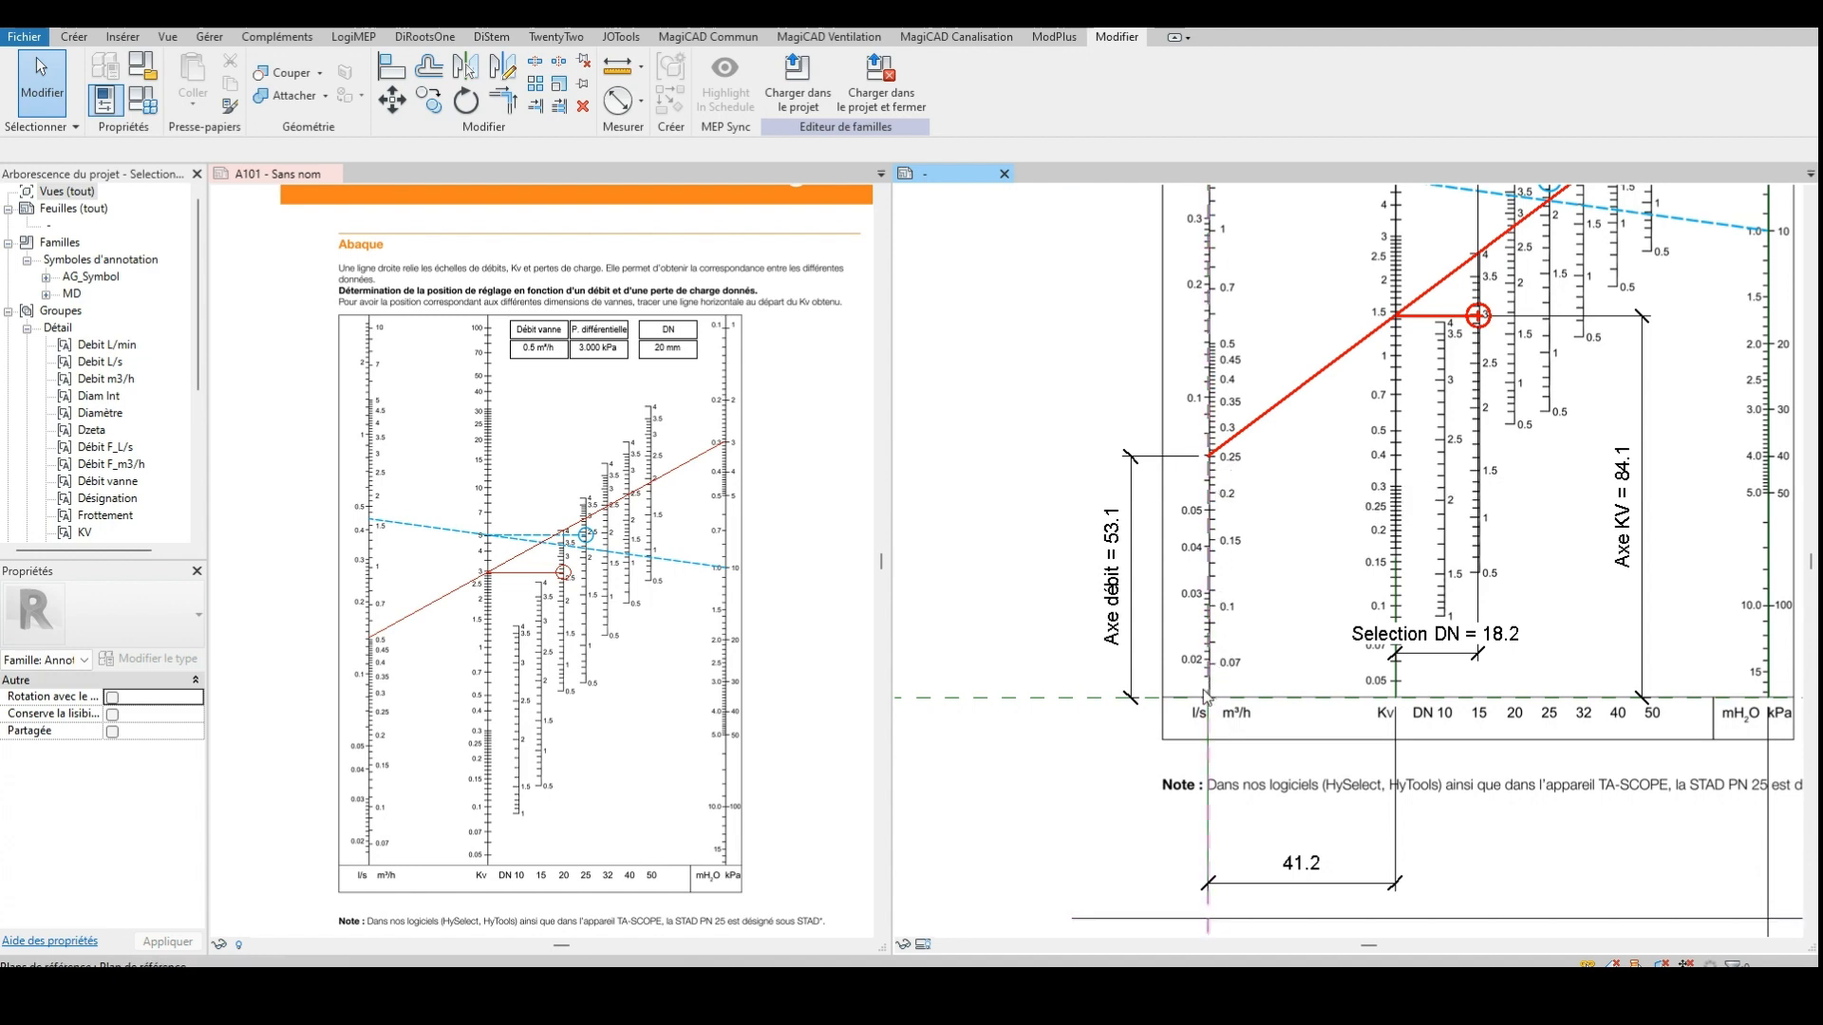
pyautogui.scroll(-1, 1186, 700)
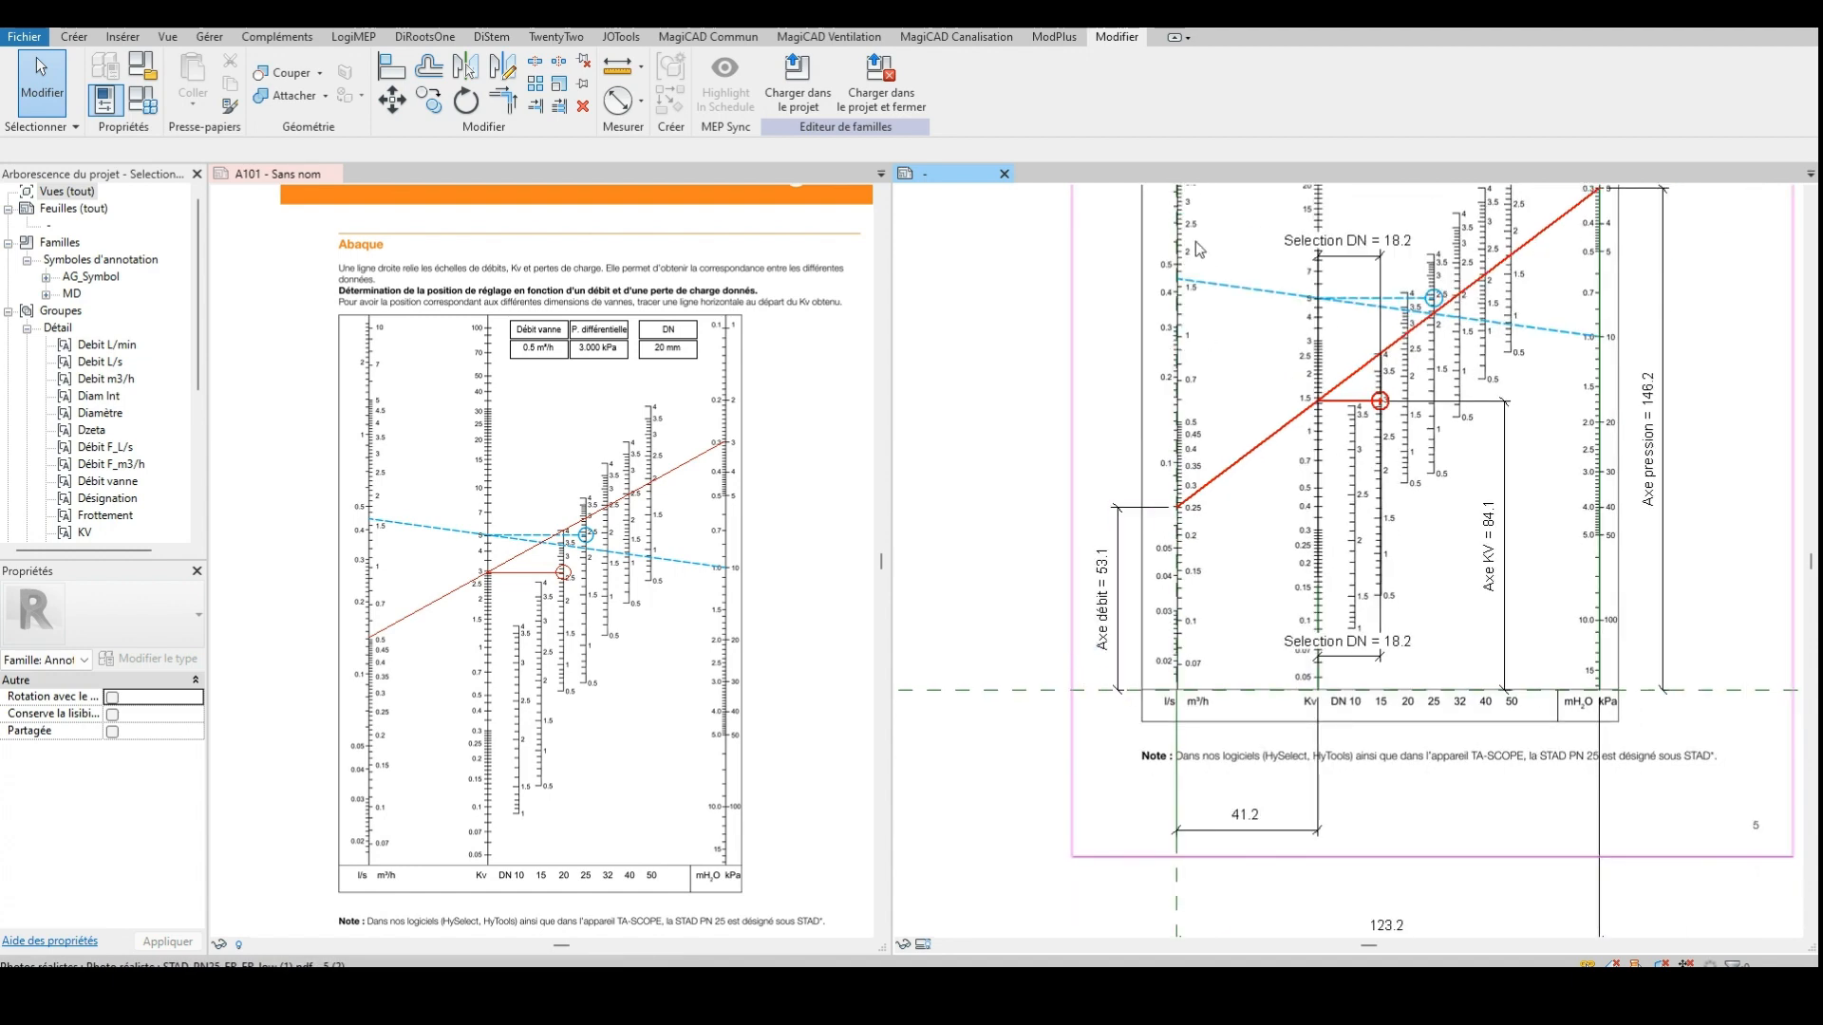
pyautogui.scroll(-2, 1179, 588)
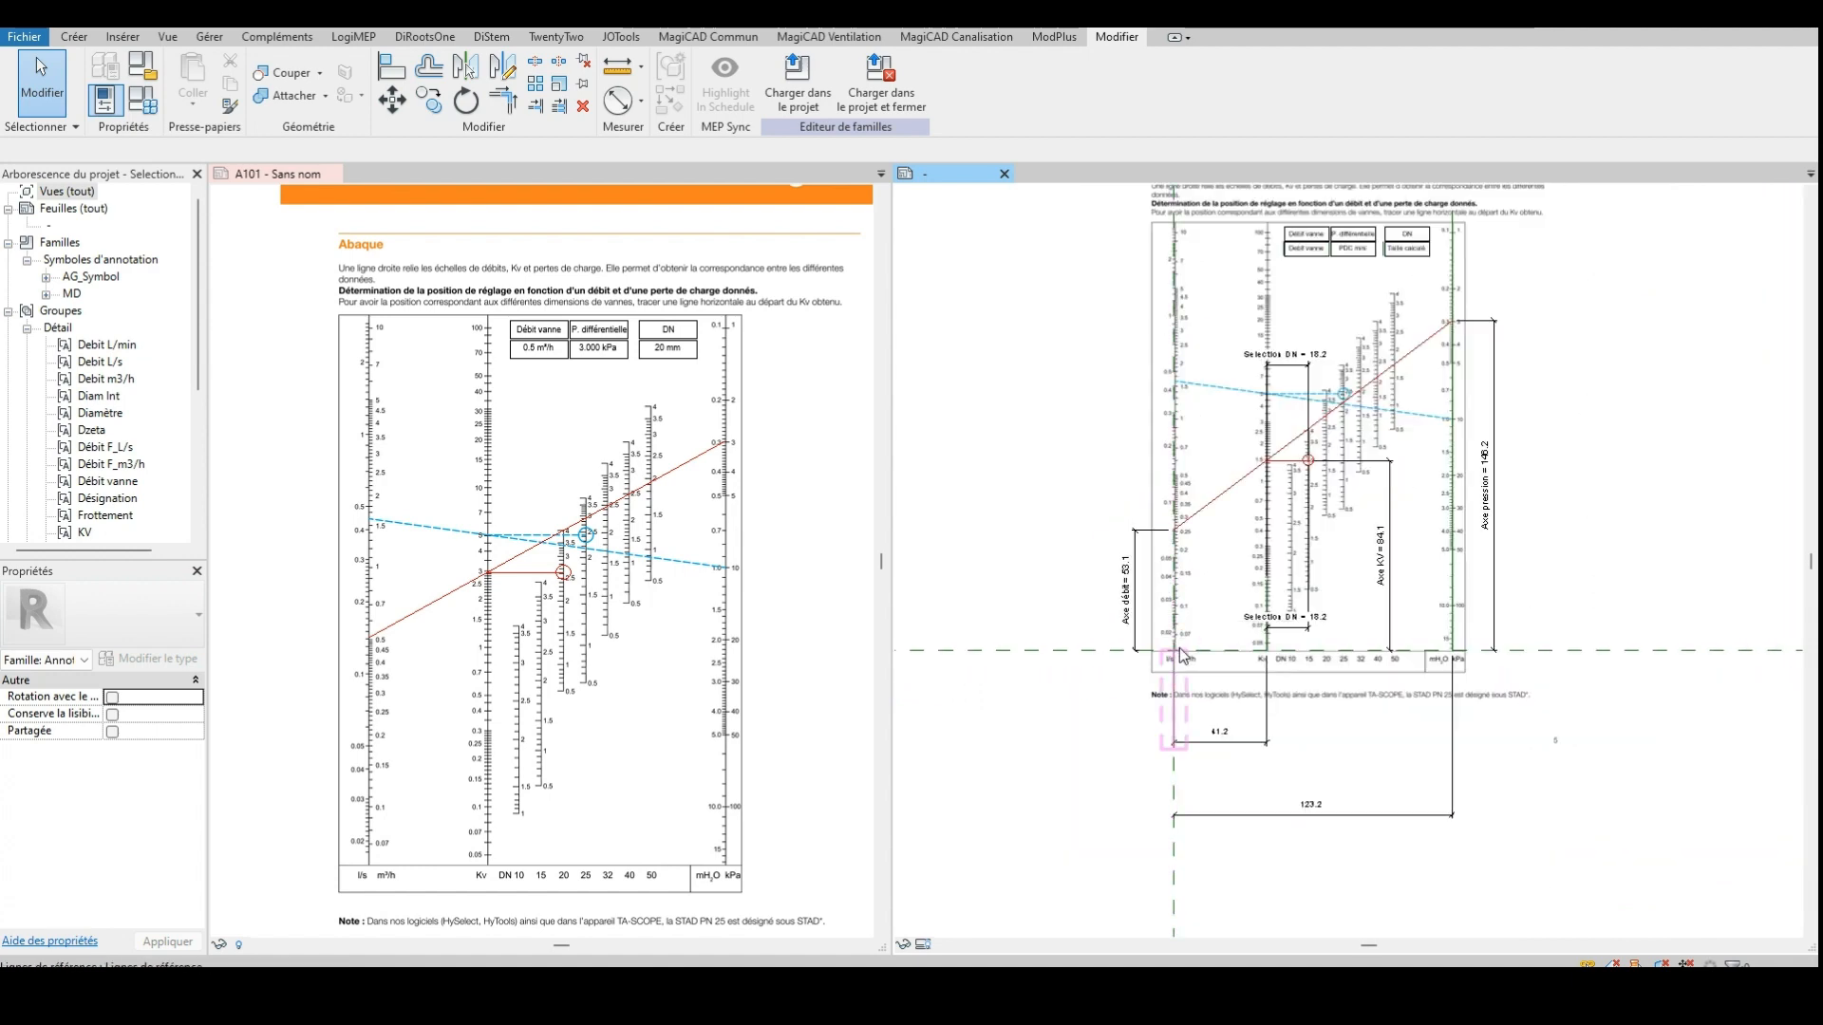
pyautogui.scroll(2, 1181, 653)
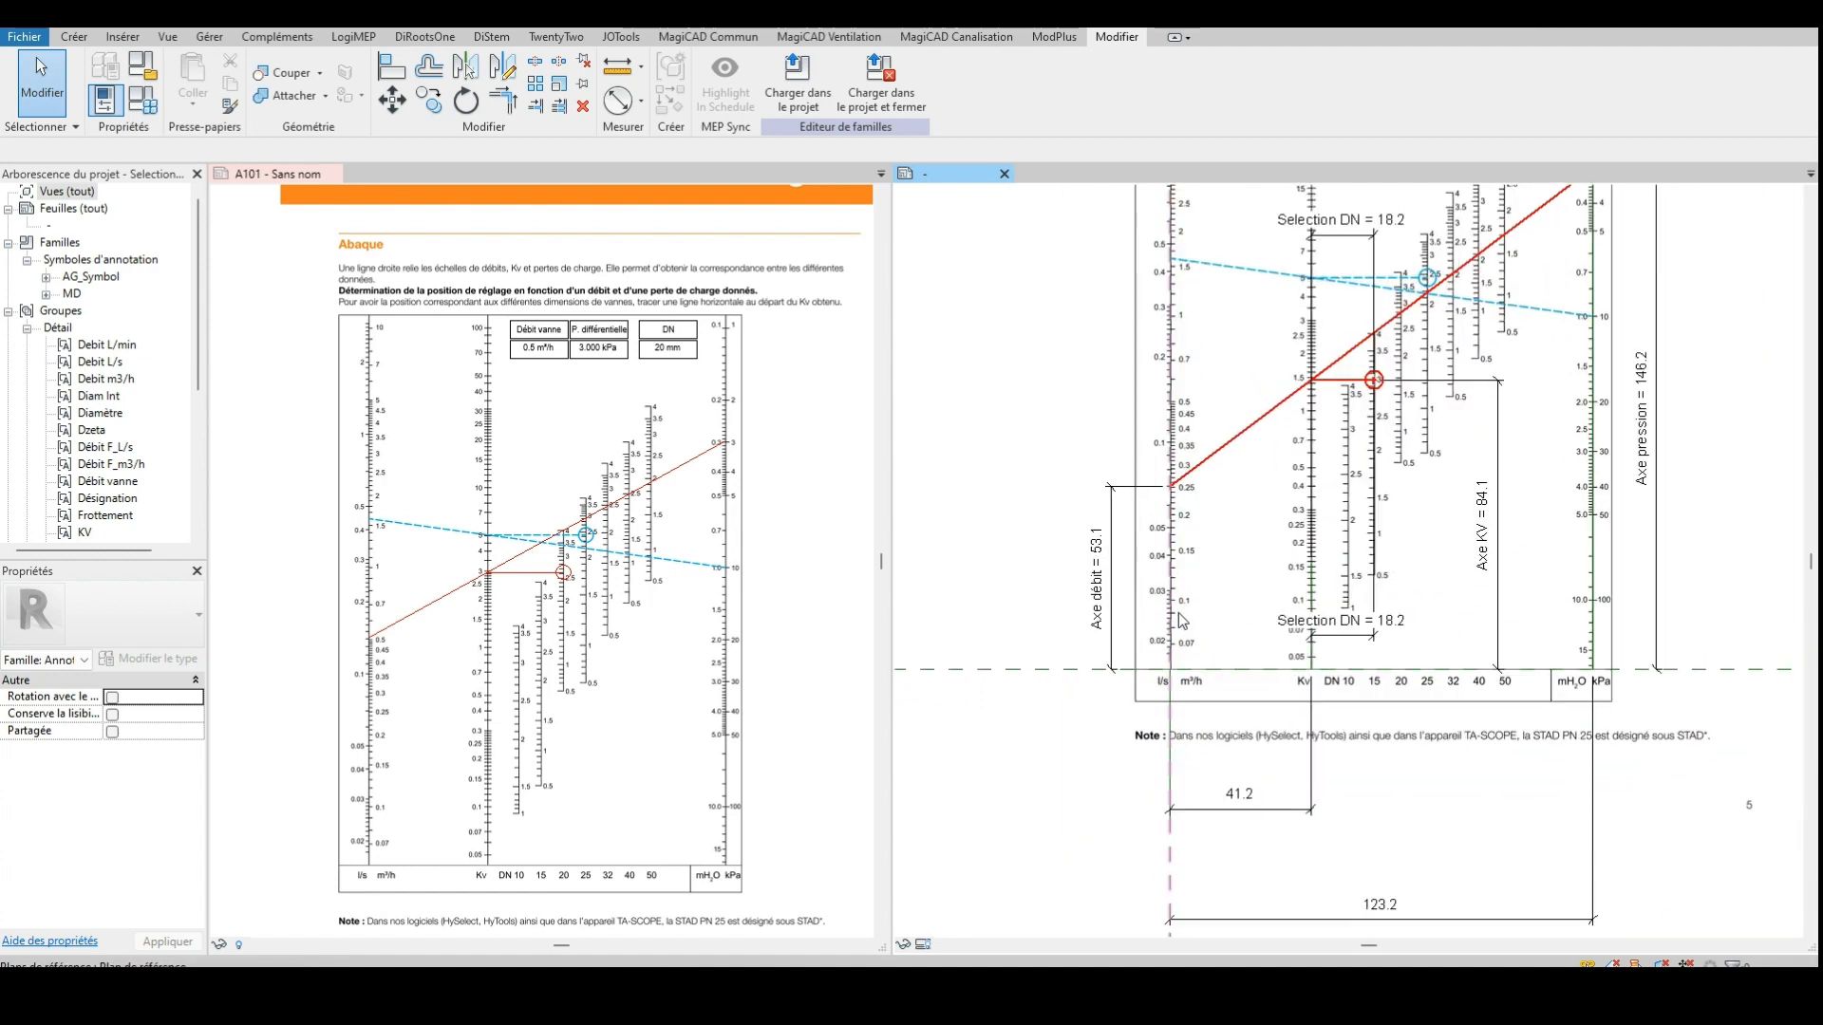
pyautogui.scroll(2, 1181, 382)
pyautogui.scroll(1, 1155, 472)
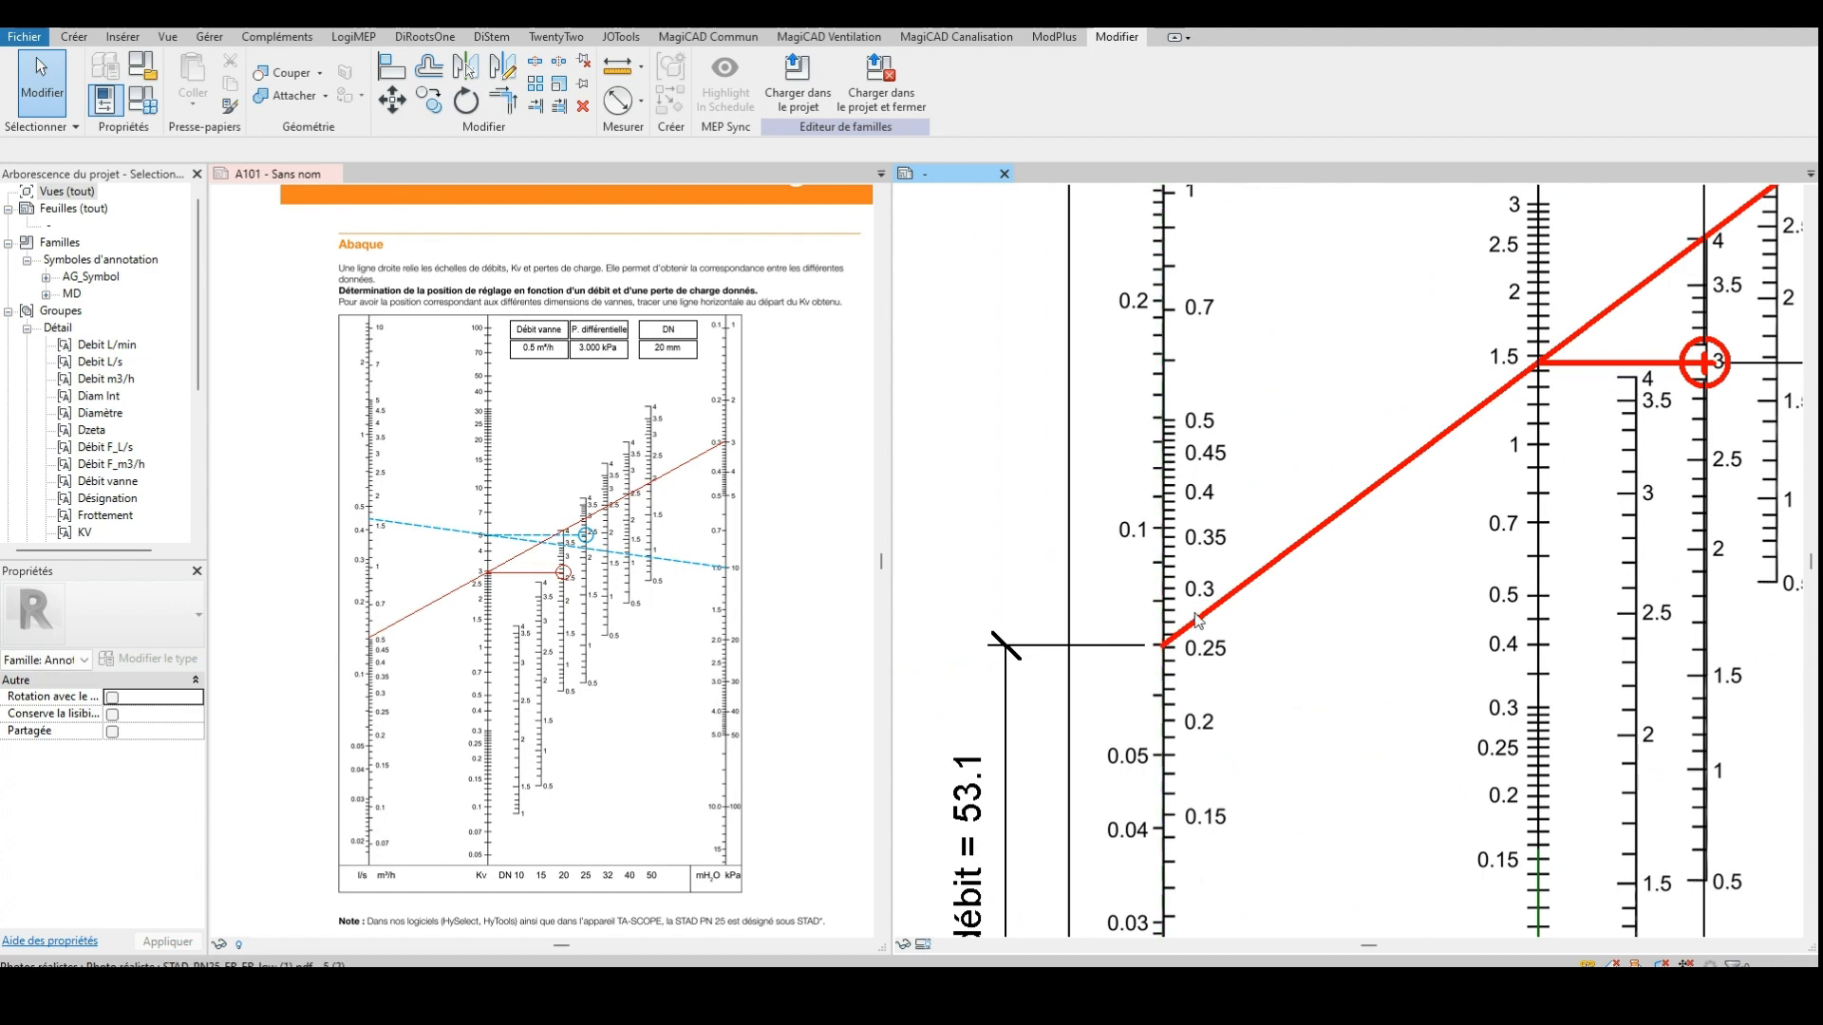
pyautogui.scroll(-1, 1219, 858)
pyautogui.scroll(-1, 1232, 665)
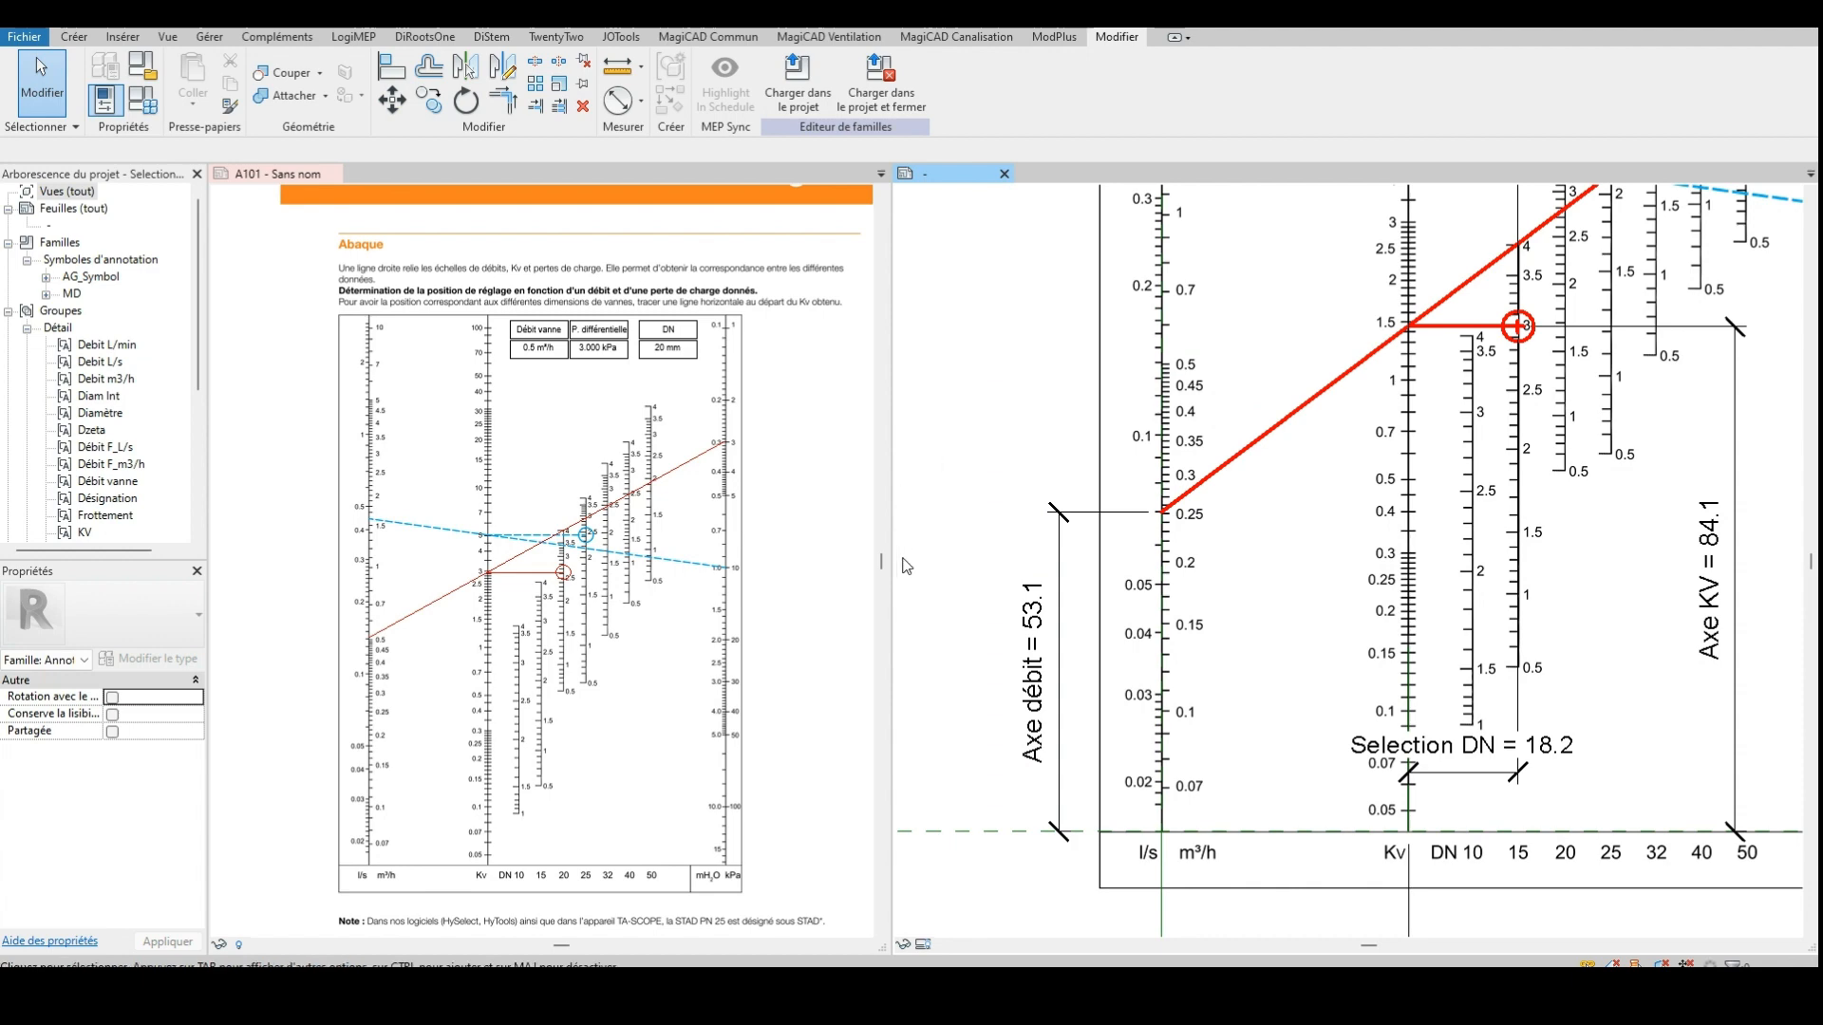
# Switch to the Excel workbook, tile it side by side with Revit, and show the Feuil2 sheet
pyautogui.scroll(-2, 940, 622)
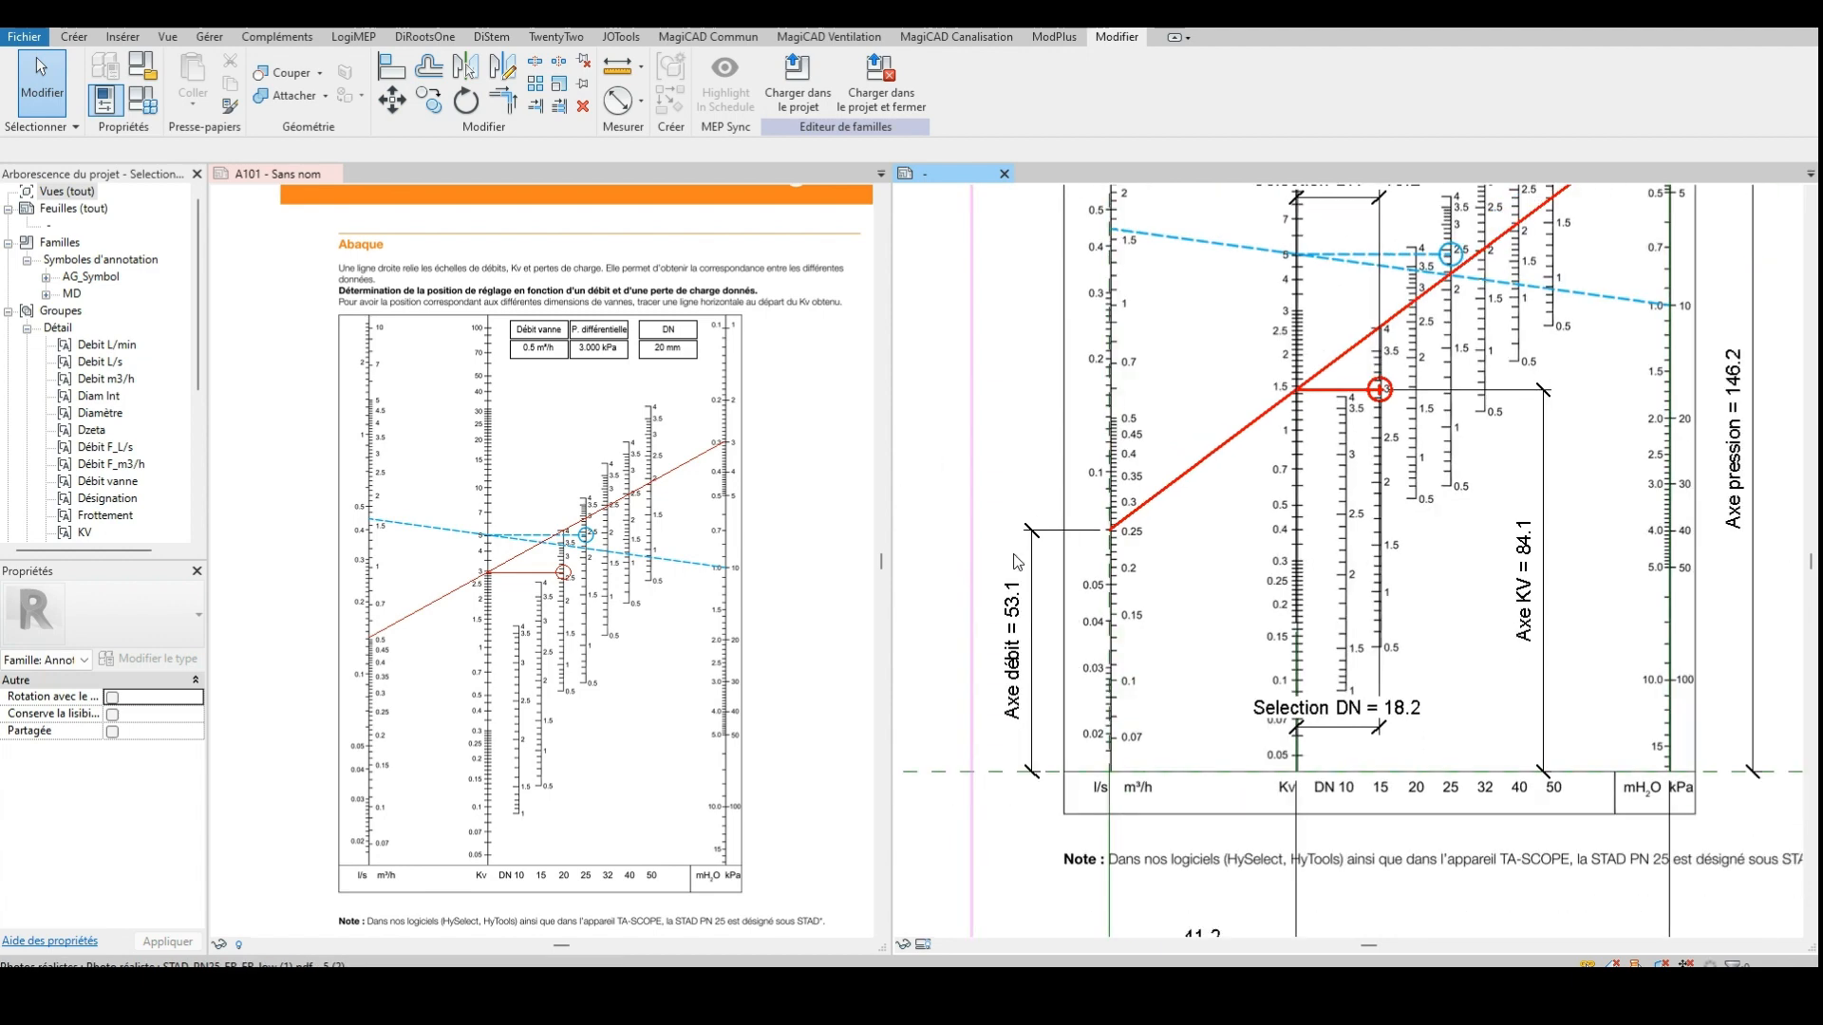
pyautogui.click(1203, 987)
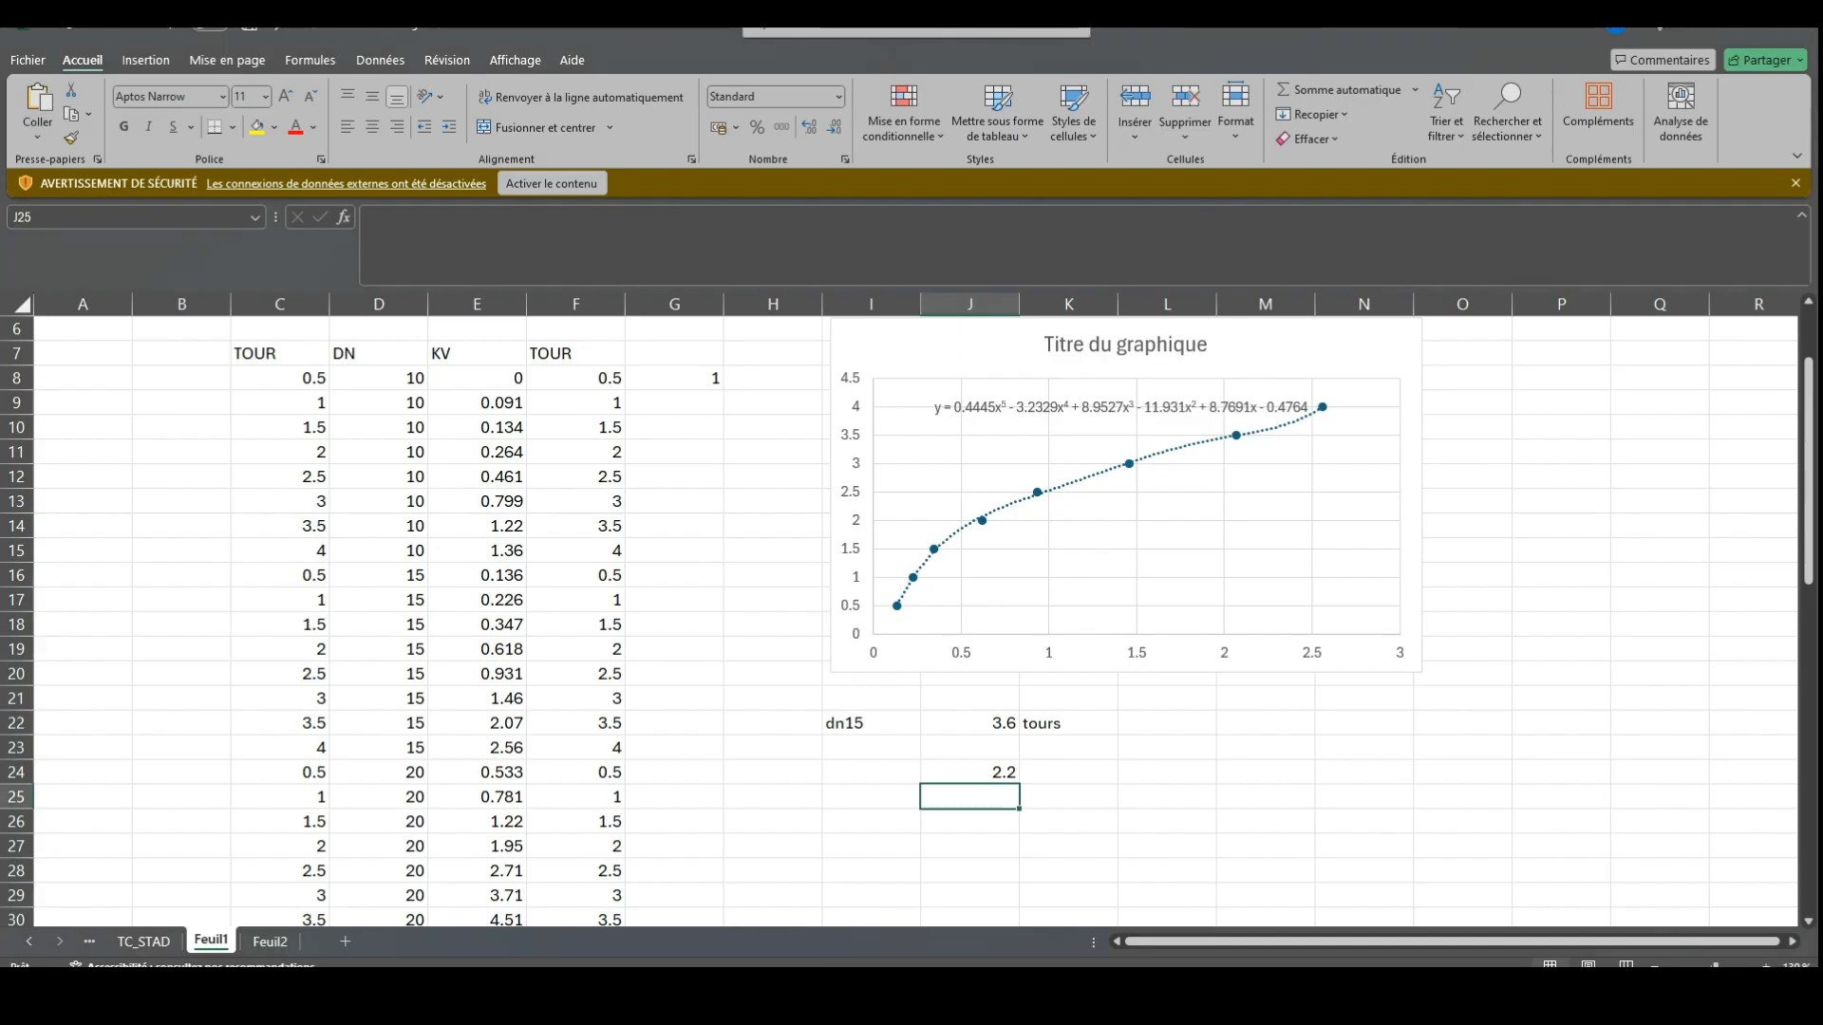
pyautogui.click(1752, 29)
pyautogui.moveTo(1451, 29); pyautogui.dragTo(1822, 190)
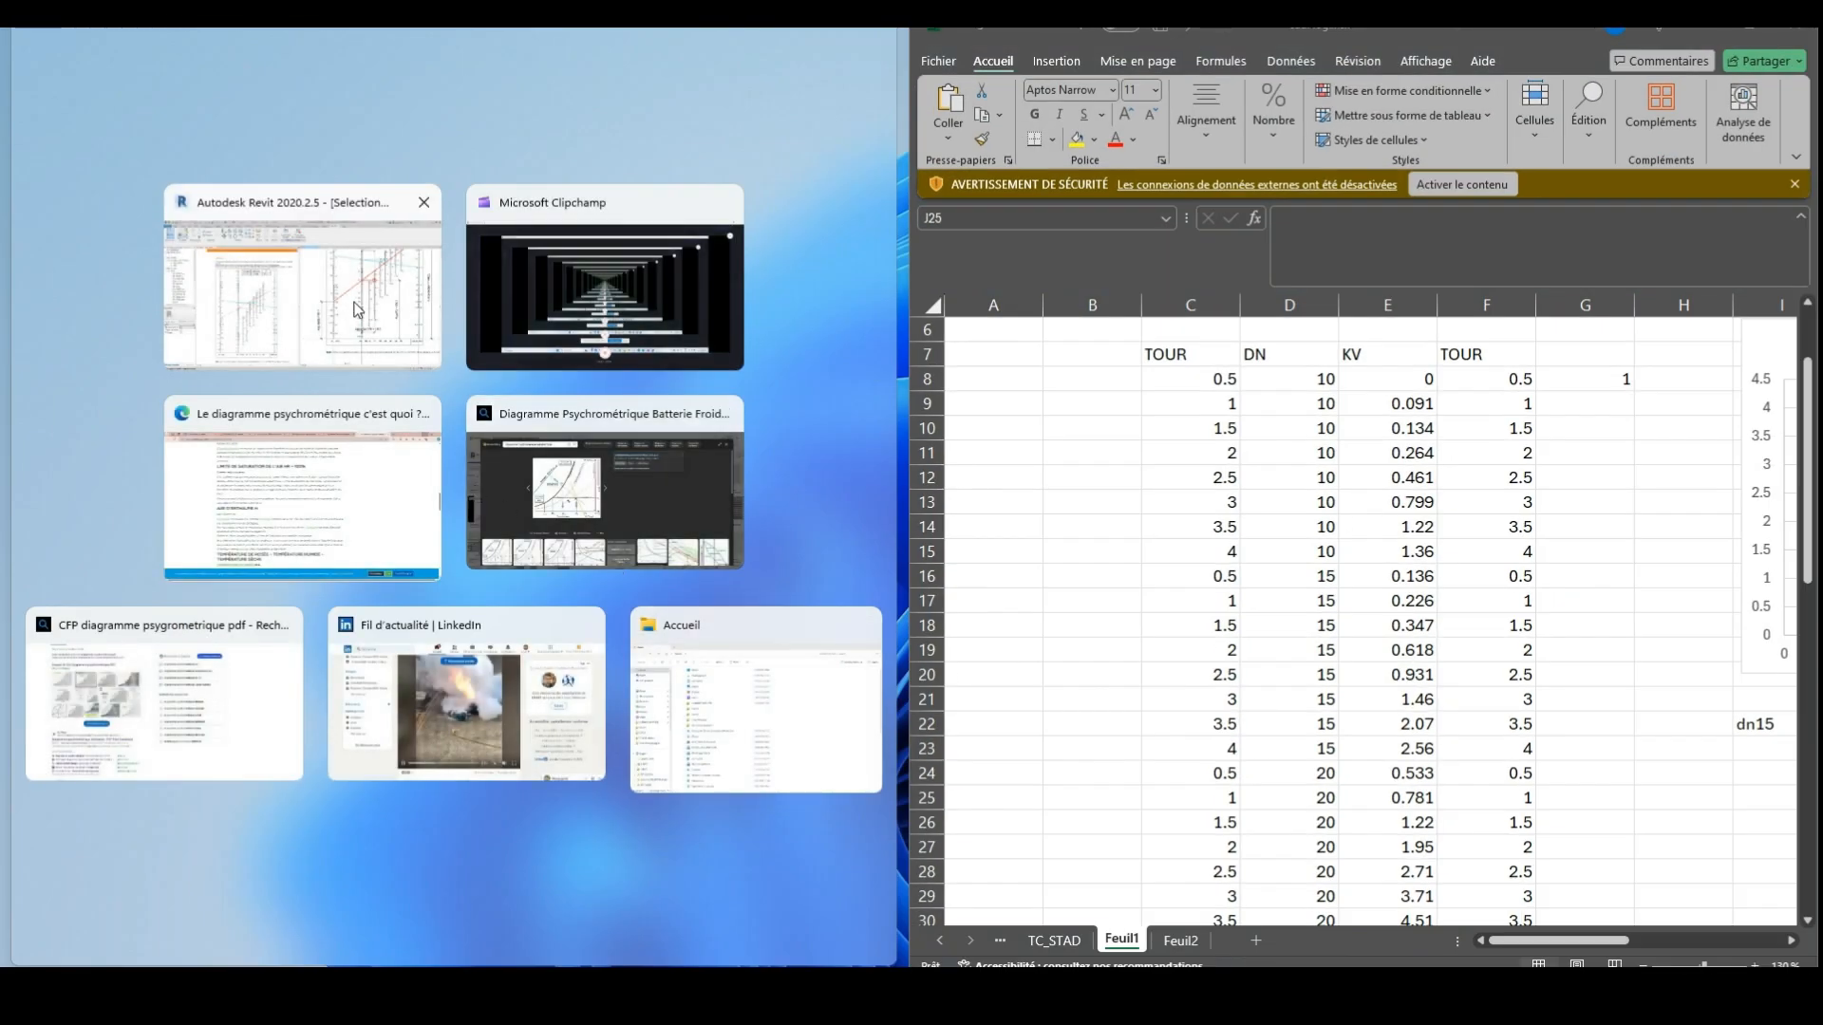
pyautogui.click(357, 309)
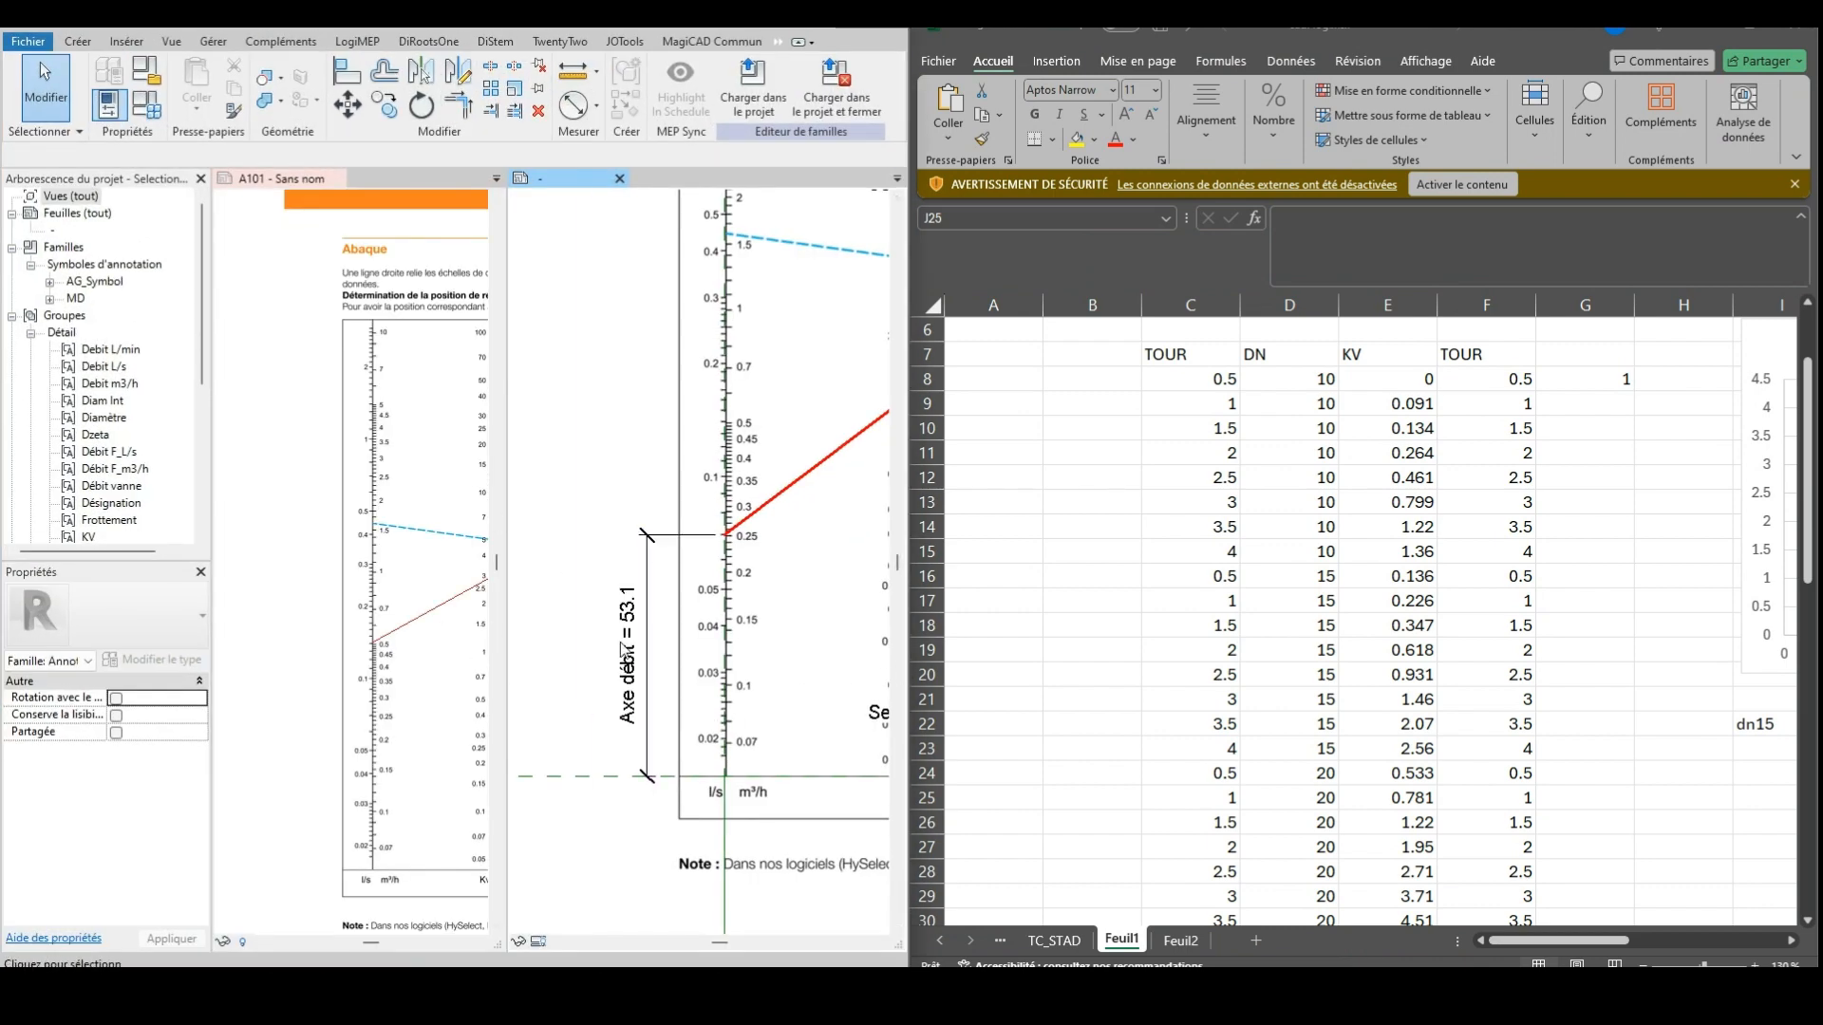
pyautogui.click(1178, 939)
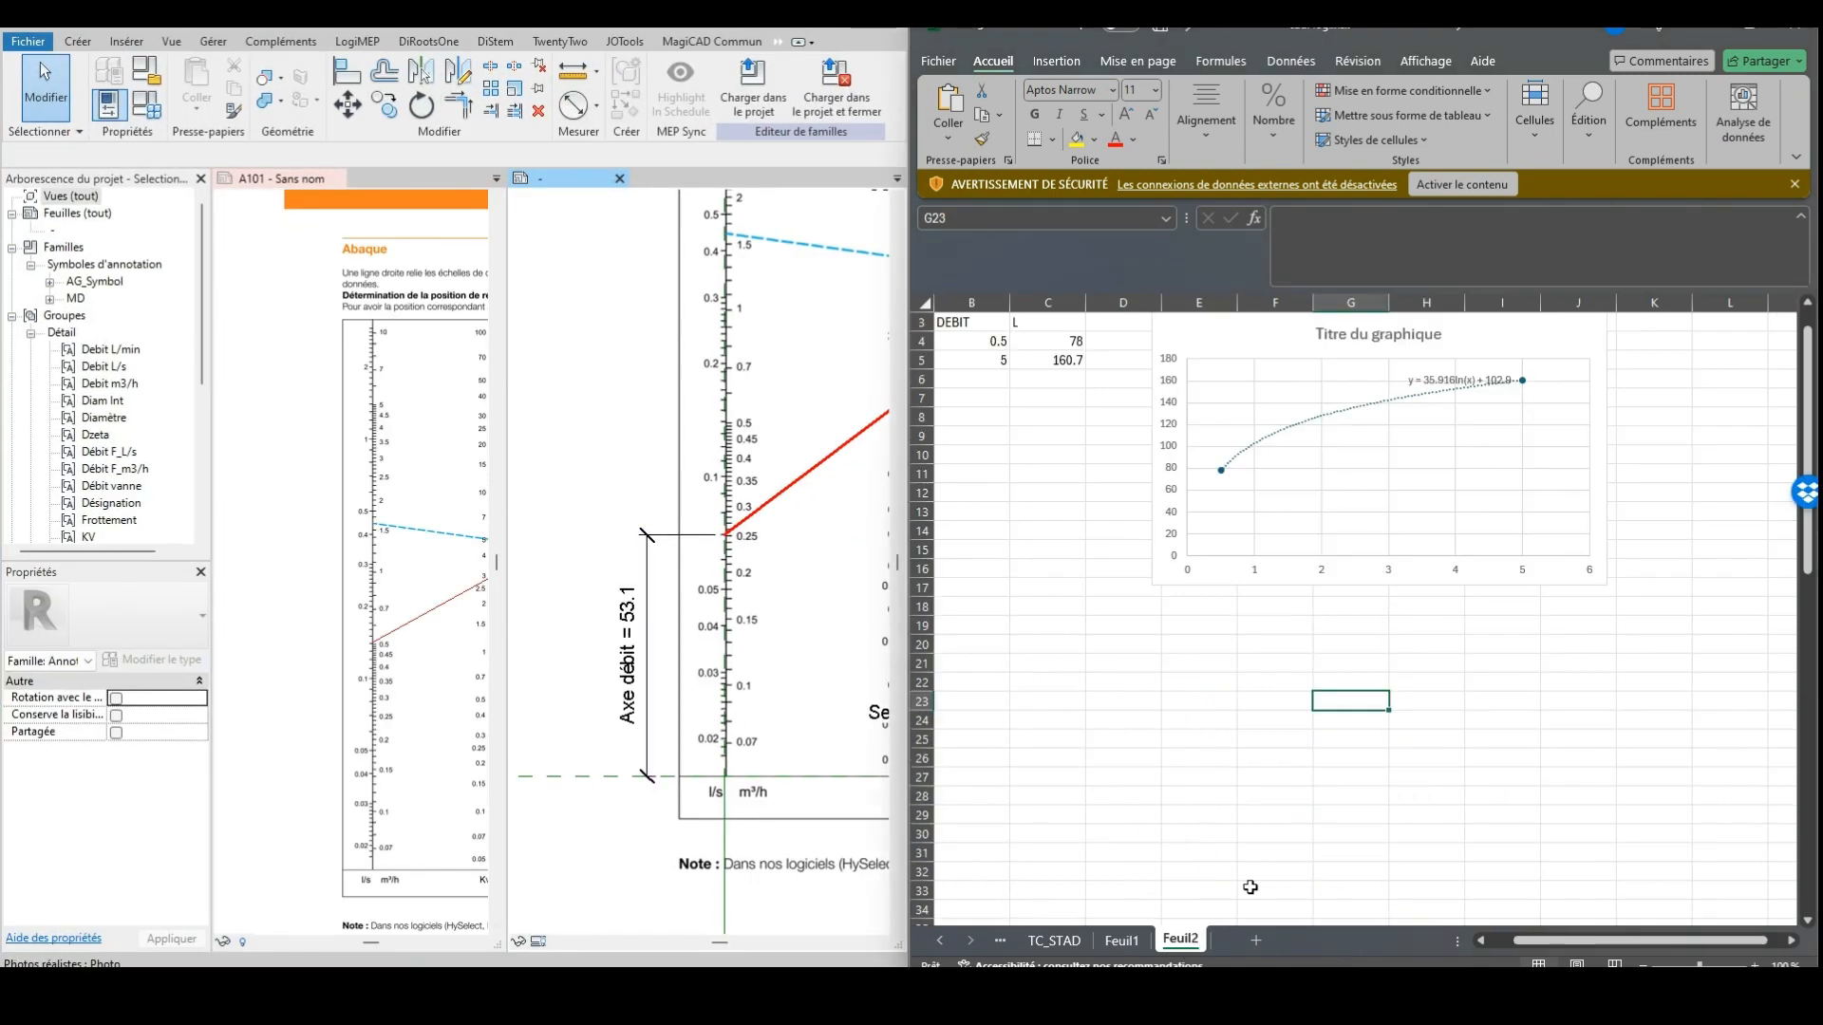
pyautogui.click(1473, 697)
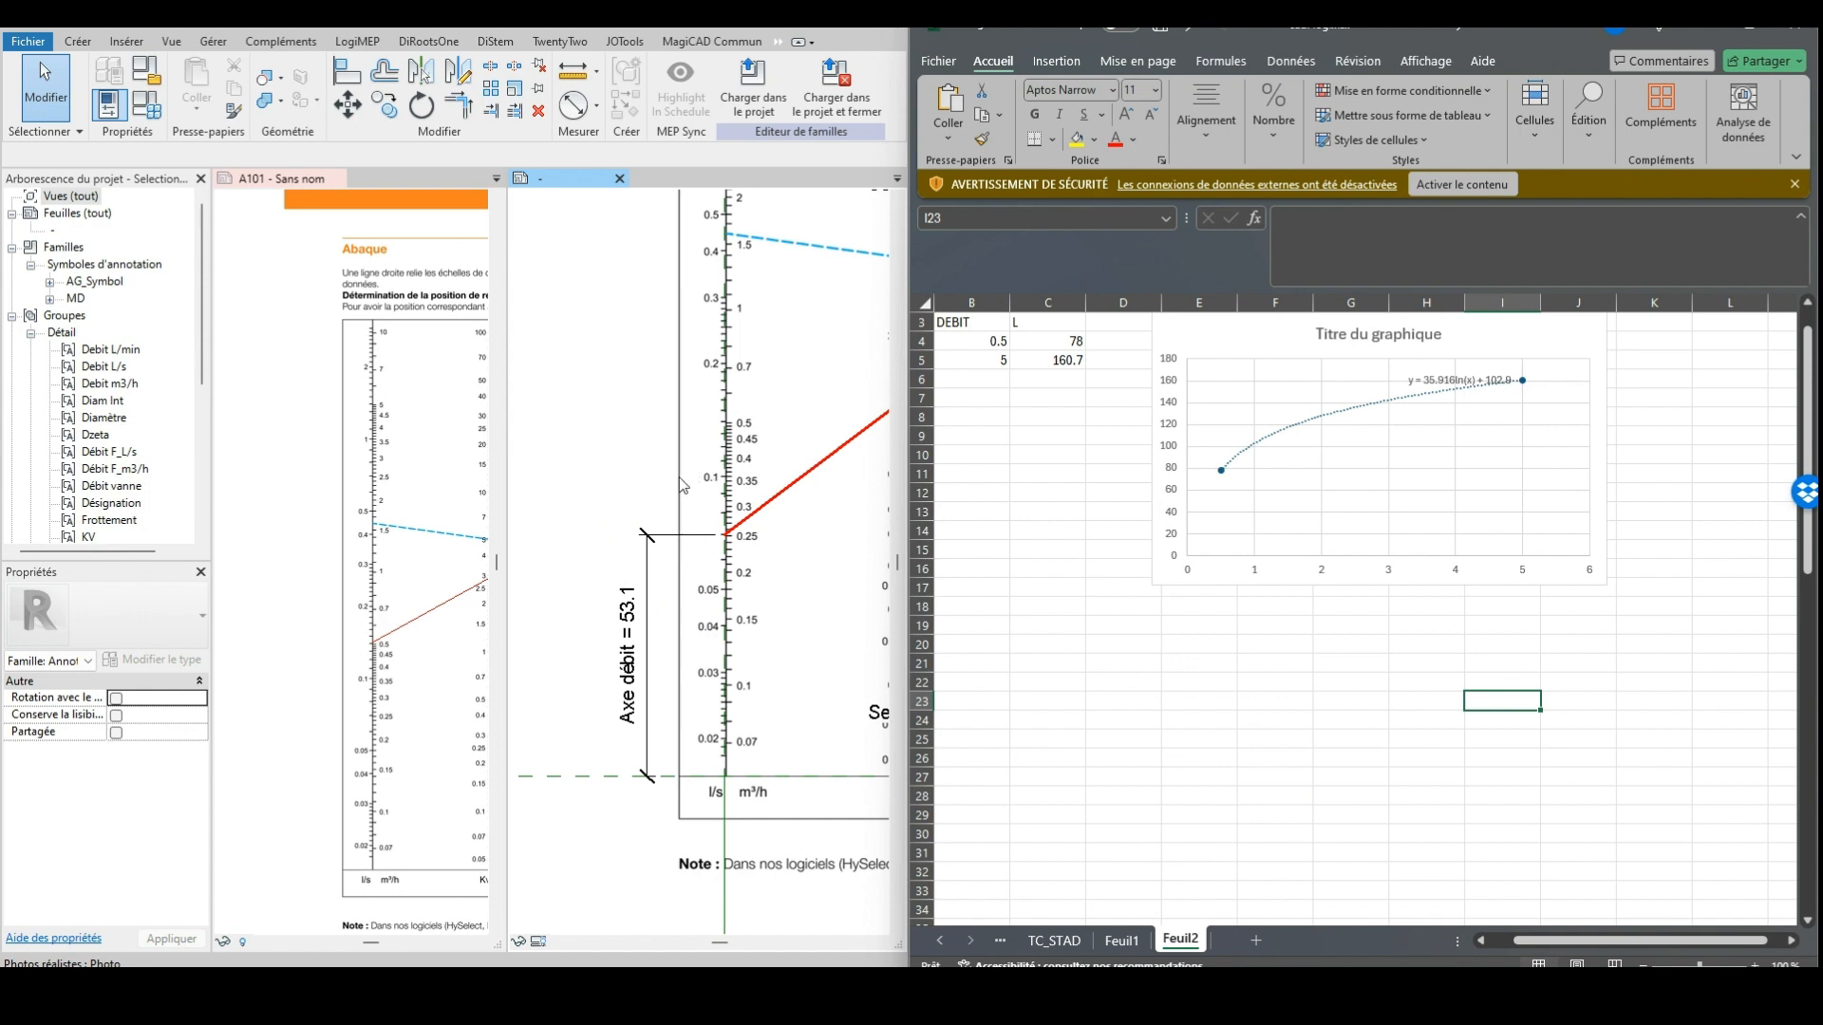
# Draw a horizontal line about 45 mm long outward from the 0.5 m³/h mark of the flow scale in Revit
pyautogui.moveTo(631, 528); pyautogui.dragTo(608, 529, button='middle')
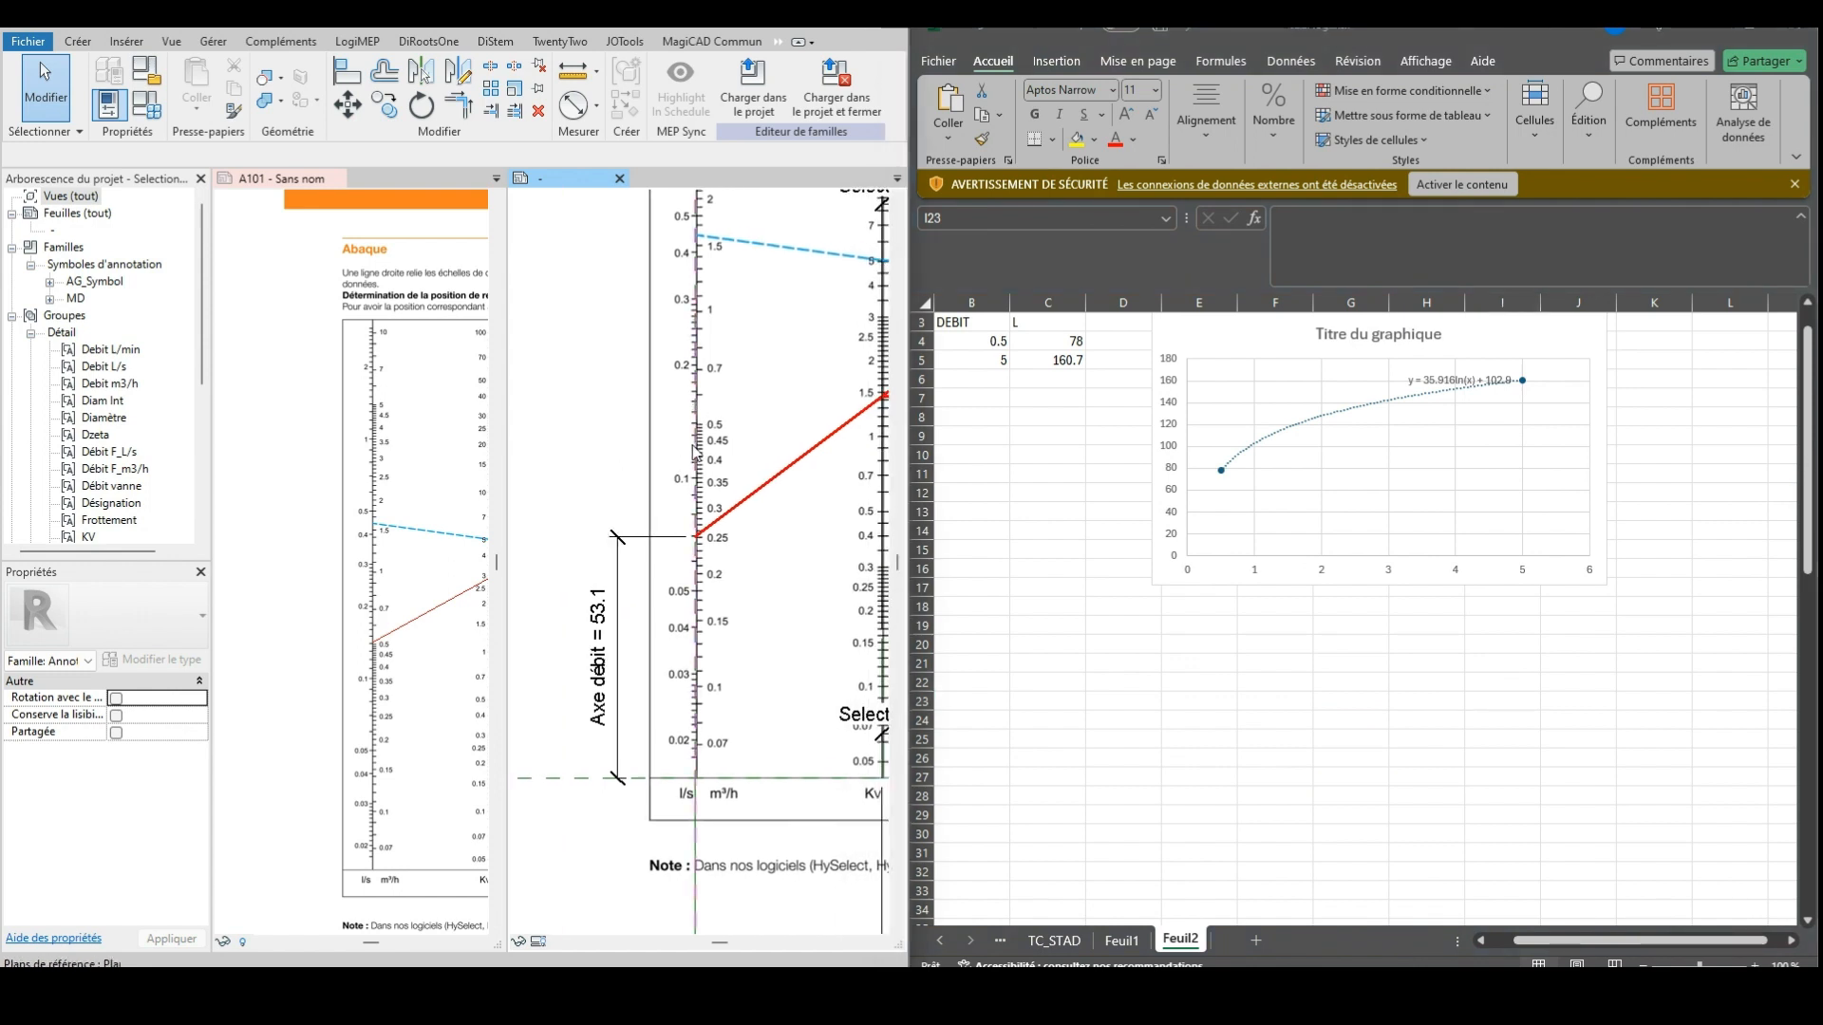
pyautogui.moveTo(696, 434); pyautogui.dragTo(714, 729, button='middle')
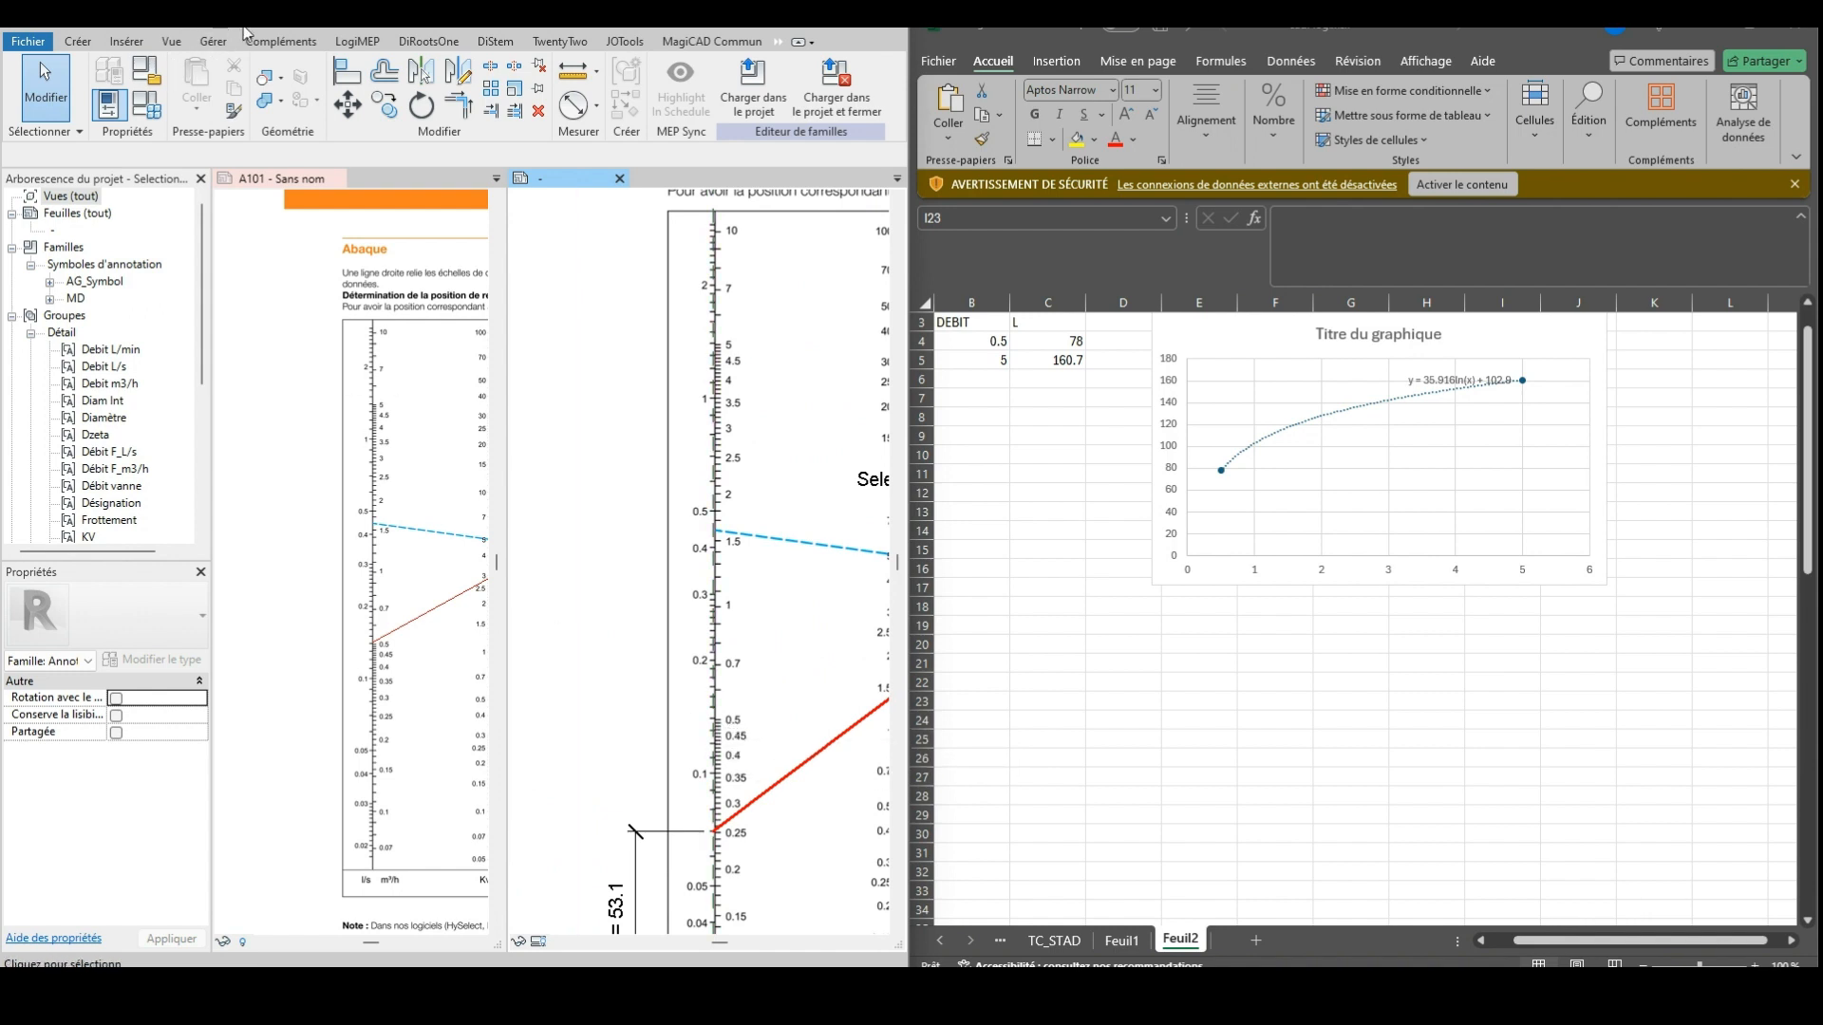
pyautogui.moveTo(765, 831); pyautogui.dragTo(764, 770, button='middle')
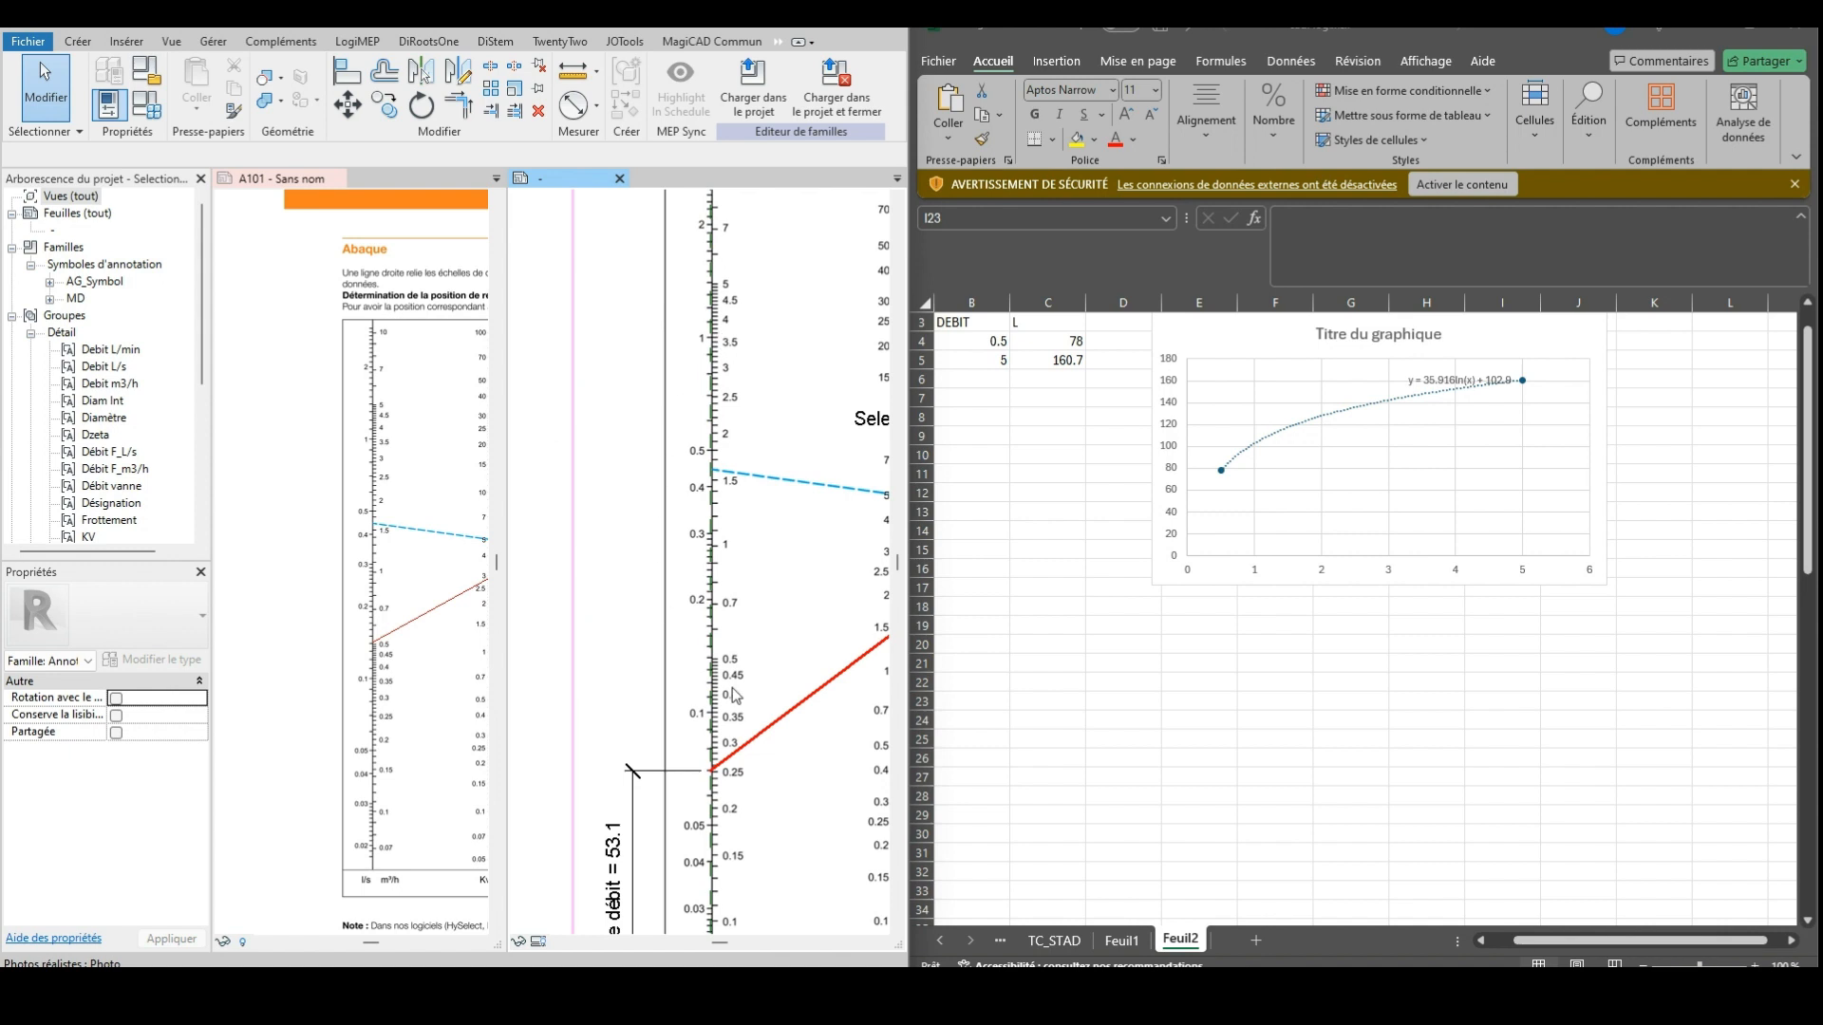
pyautogui.click(81, 46)
pyautogui.click(197, 70)
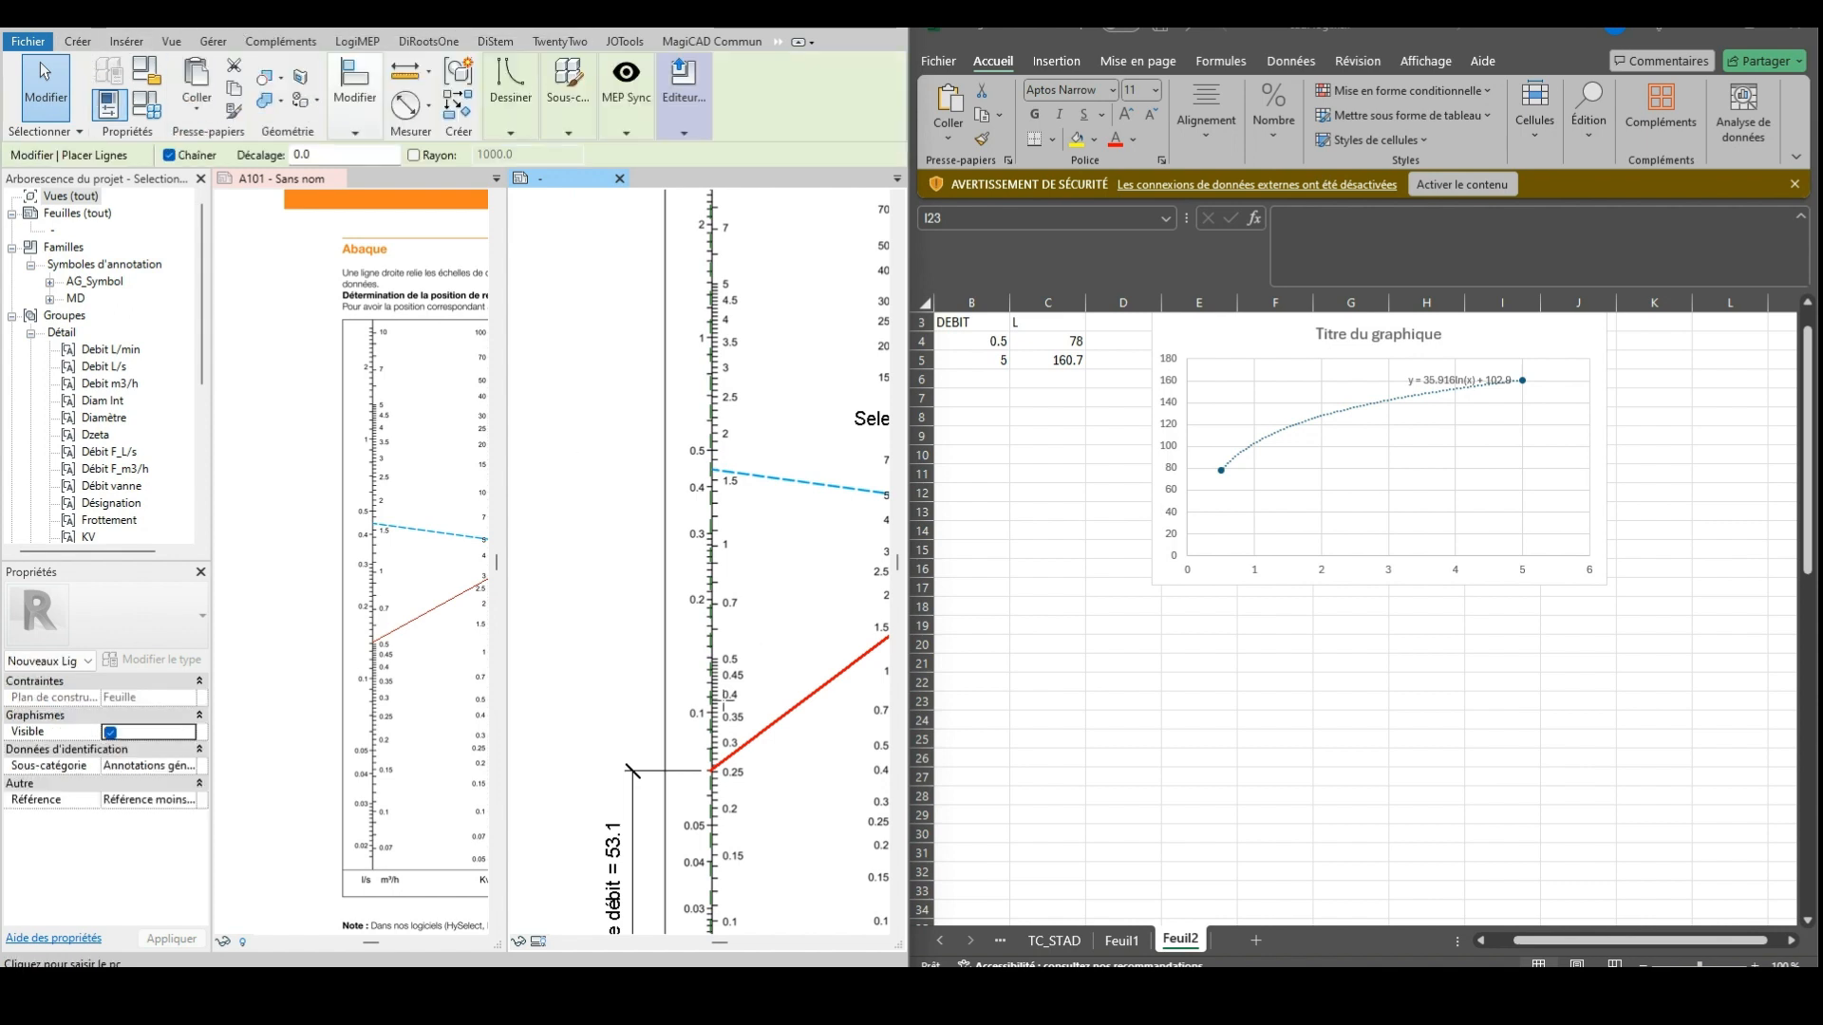
pyautogui.scroll(2, 721, 706)
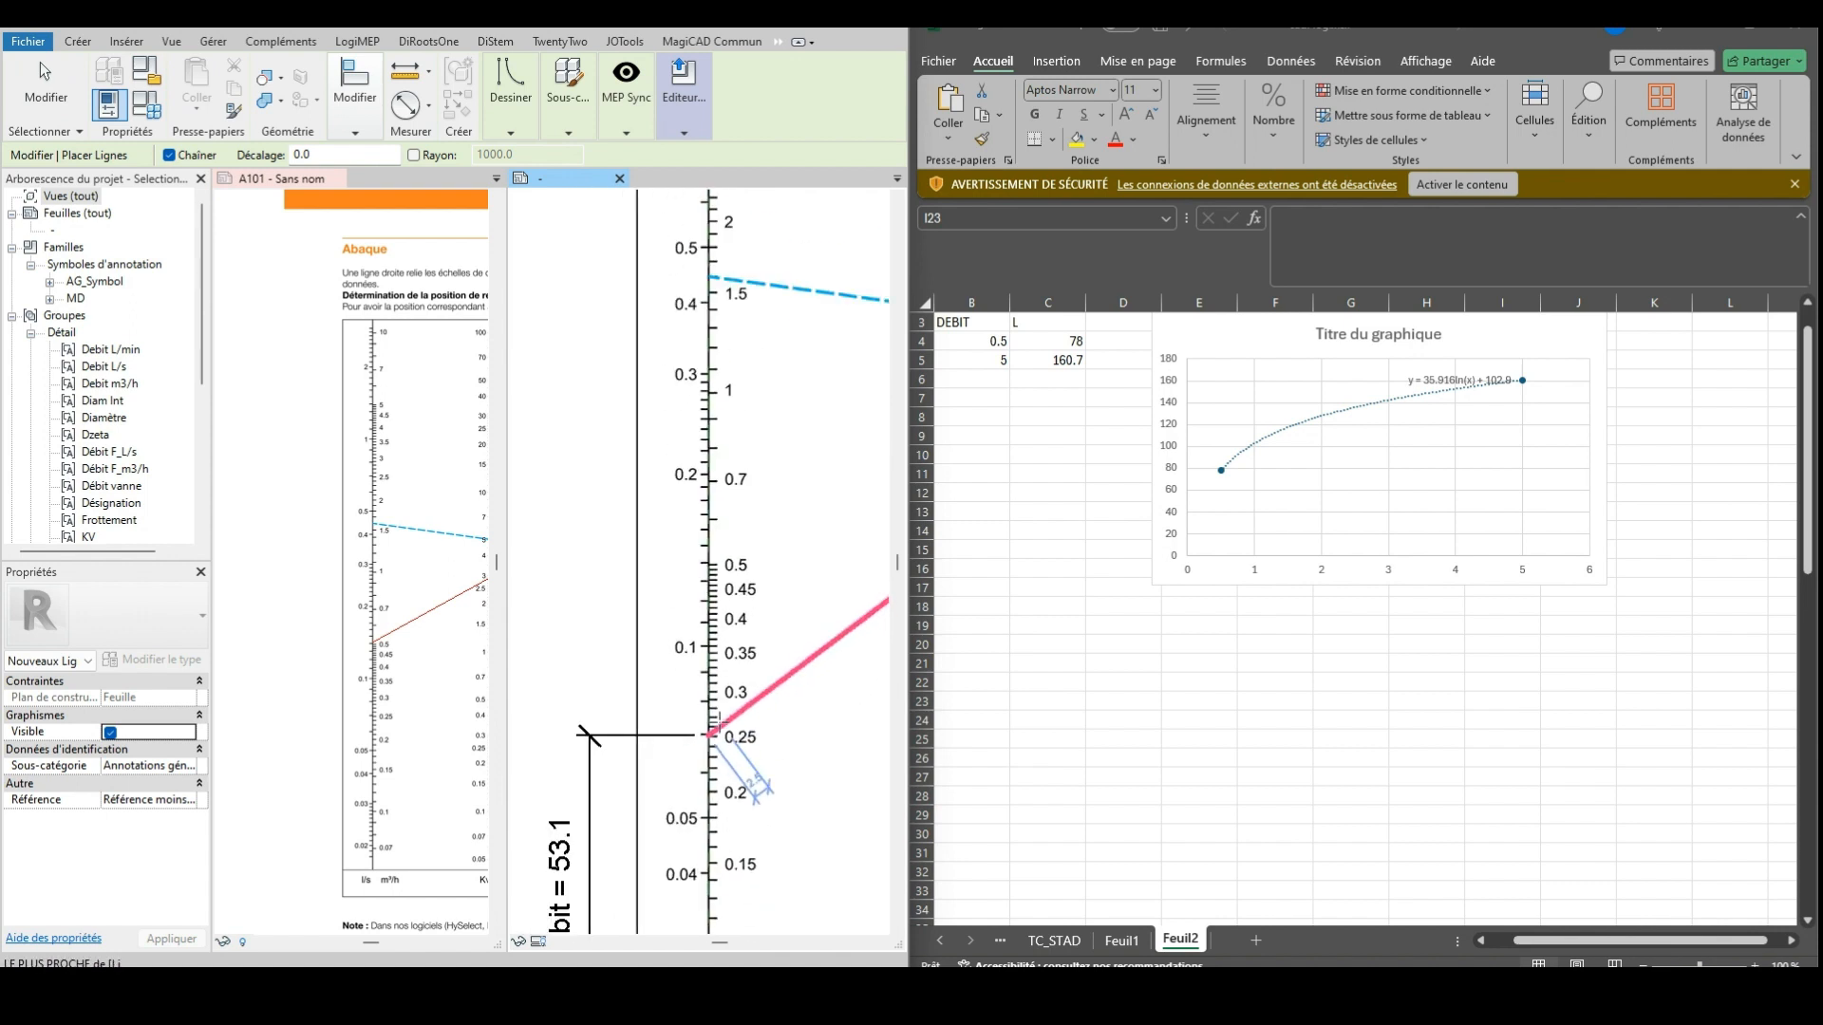
pyautogui.scroll(6, 727, 802)
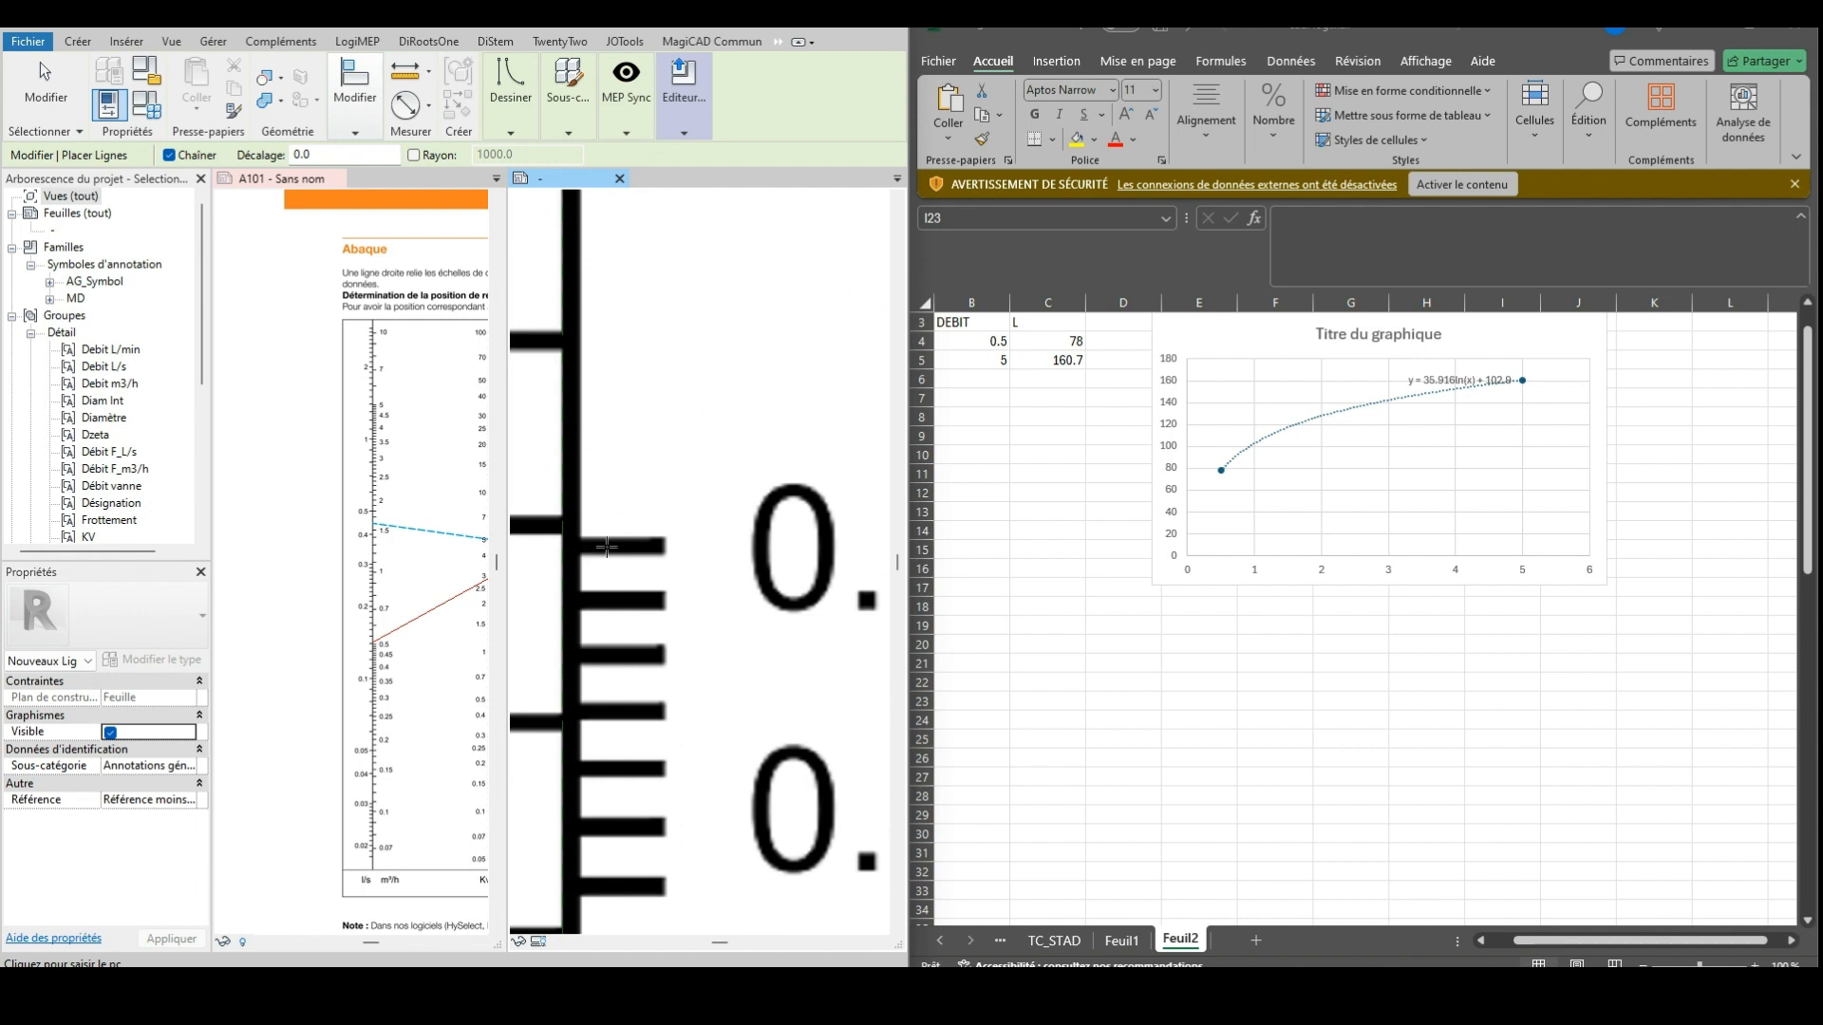
pyautogui.click(611, 544)
pyautogui.scroll(-5, 788, 576)
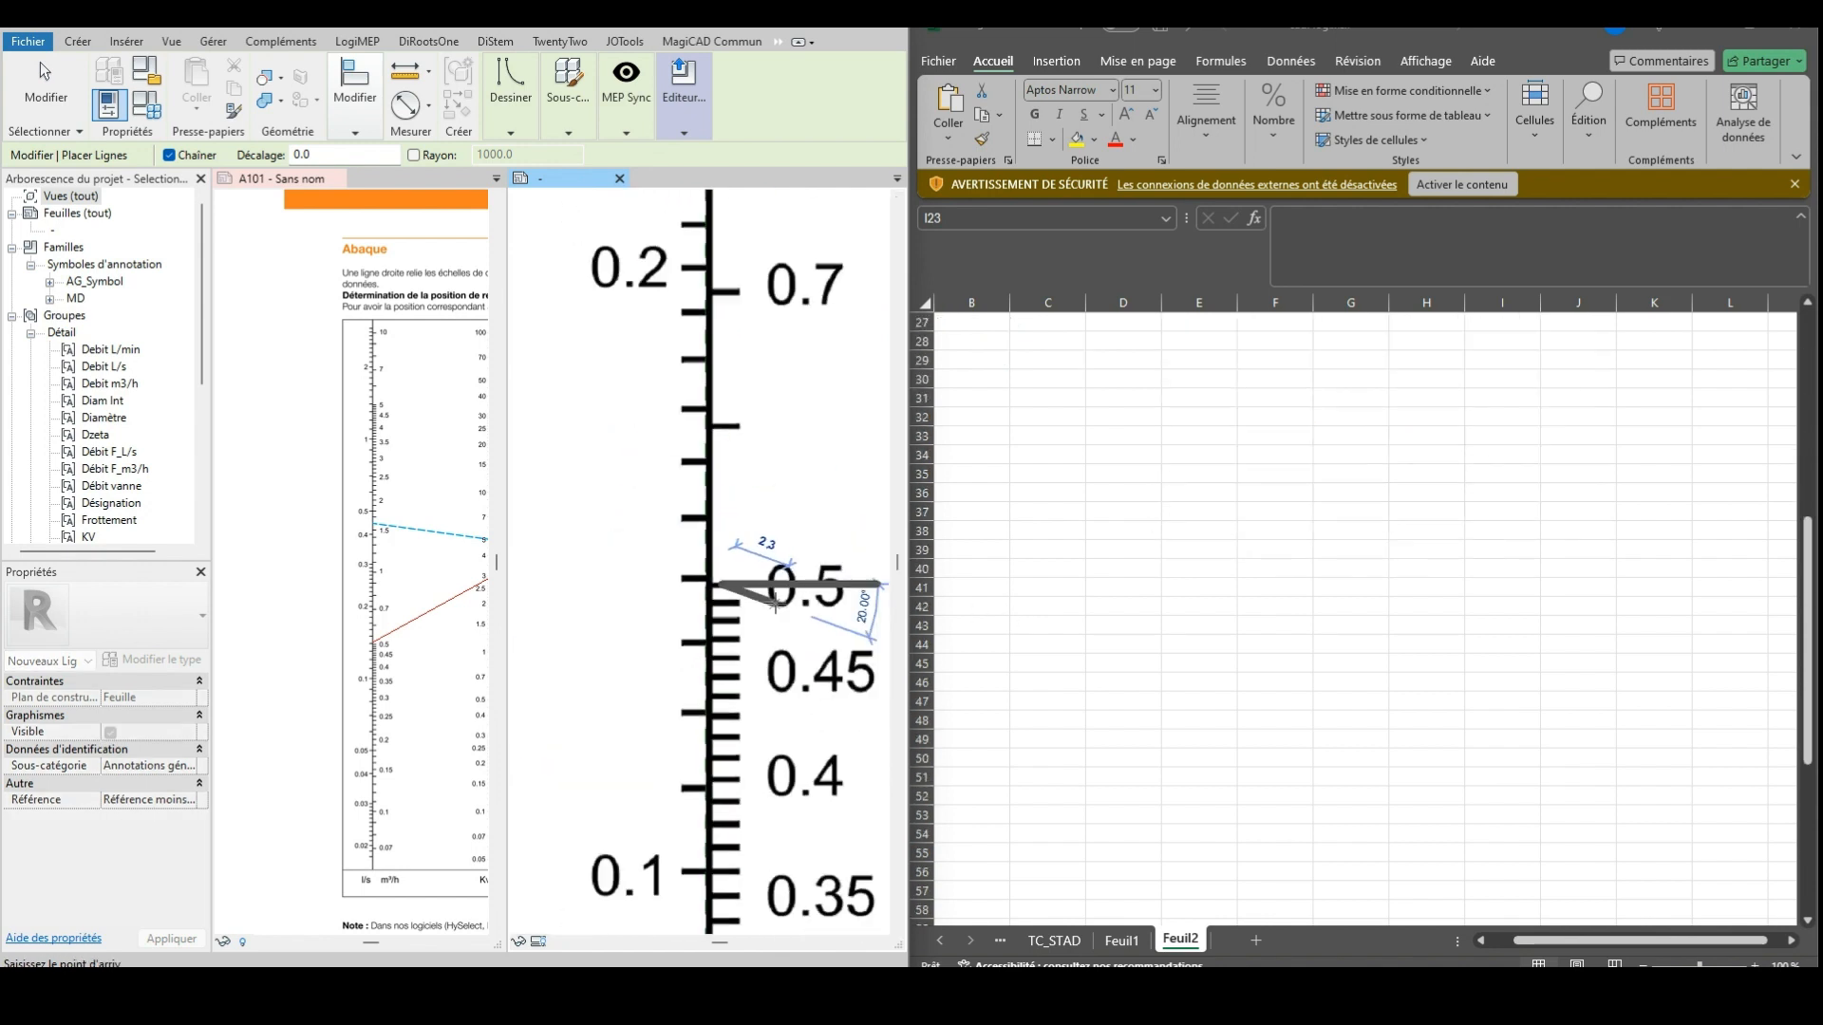
pyautogui.scroll(-3, 788, 576)
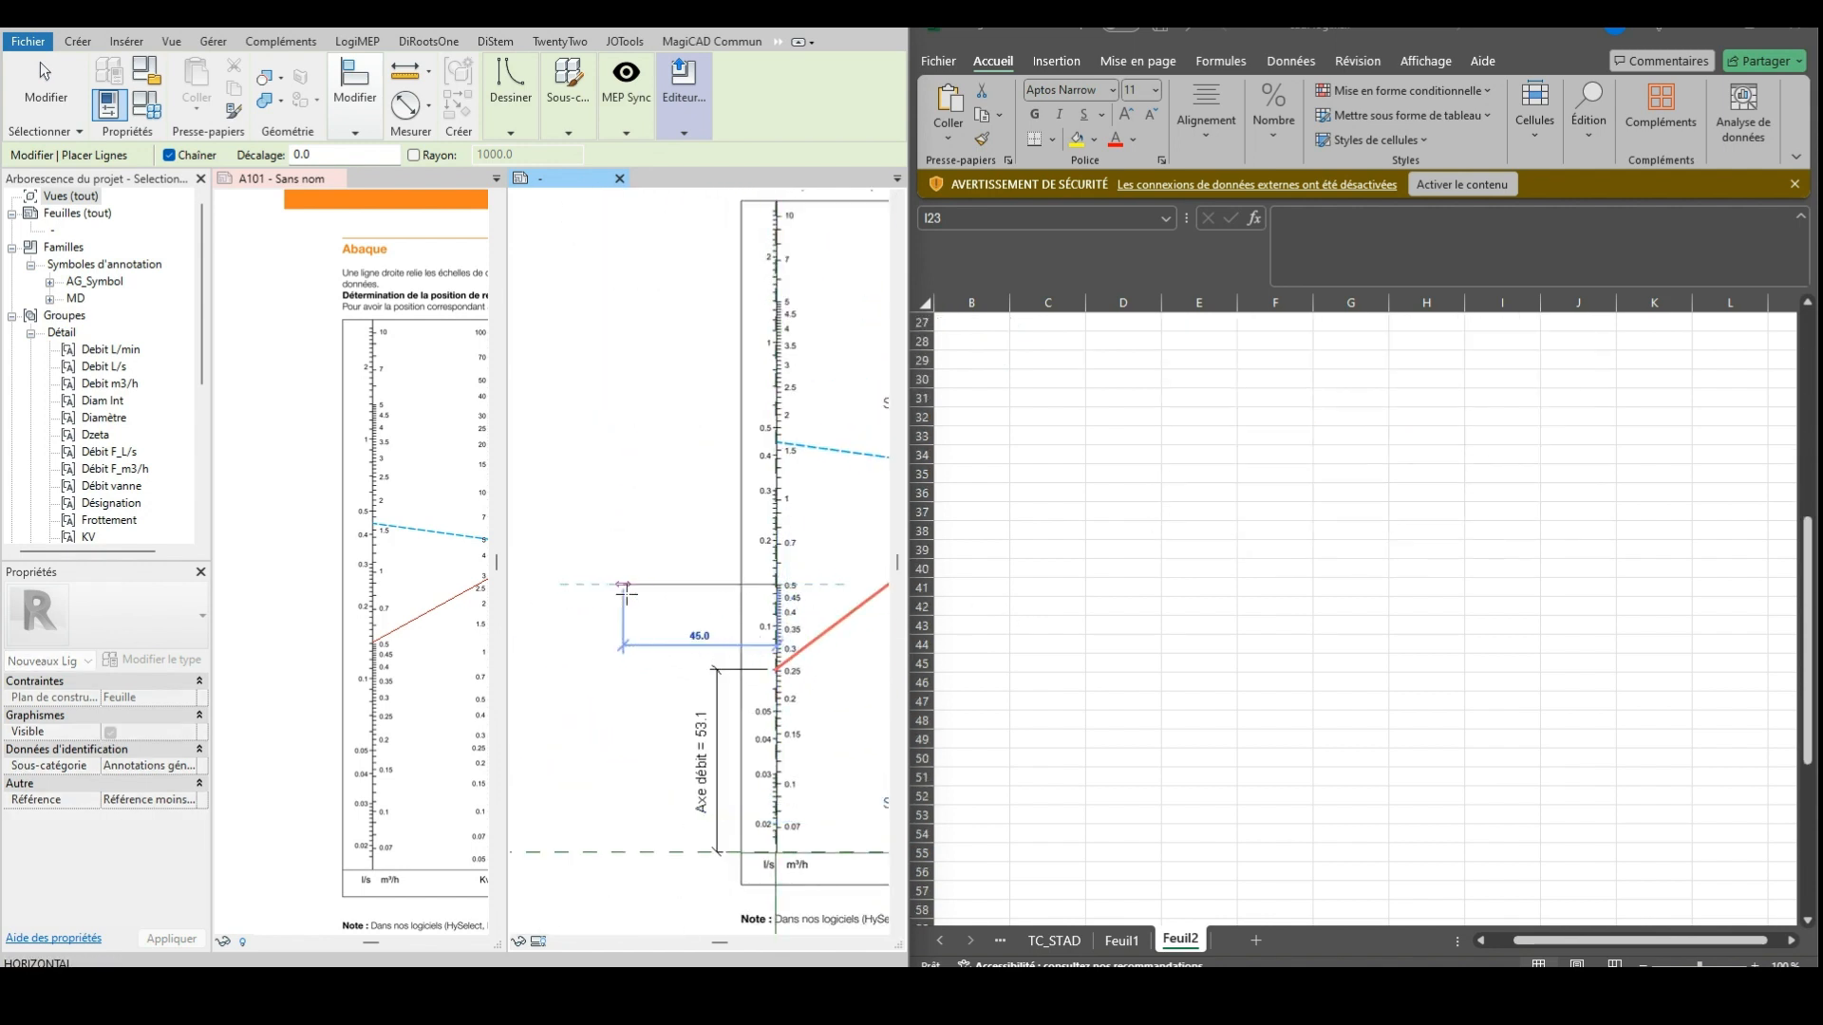
pyautogui.click(777, 586)
# Draw a second horizontal line outward from the 5 m³/h mark, ending in line with the 0.5 m³/h line's outer end
pyautogui.scroll(3, 776, 371)
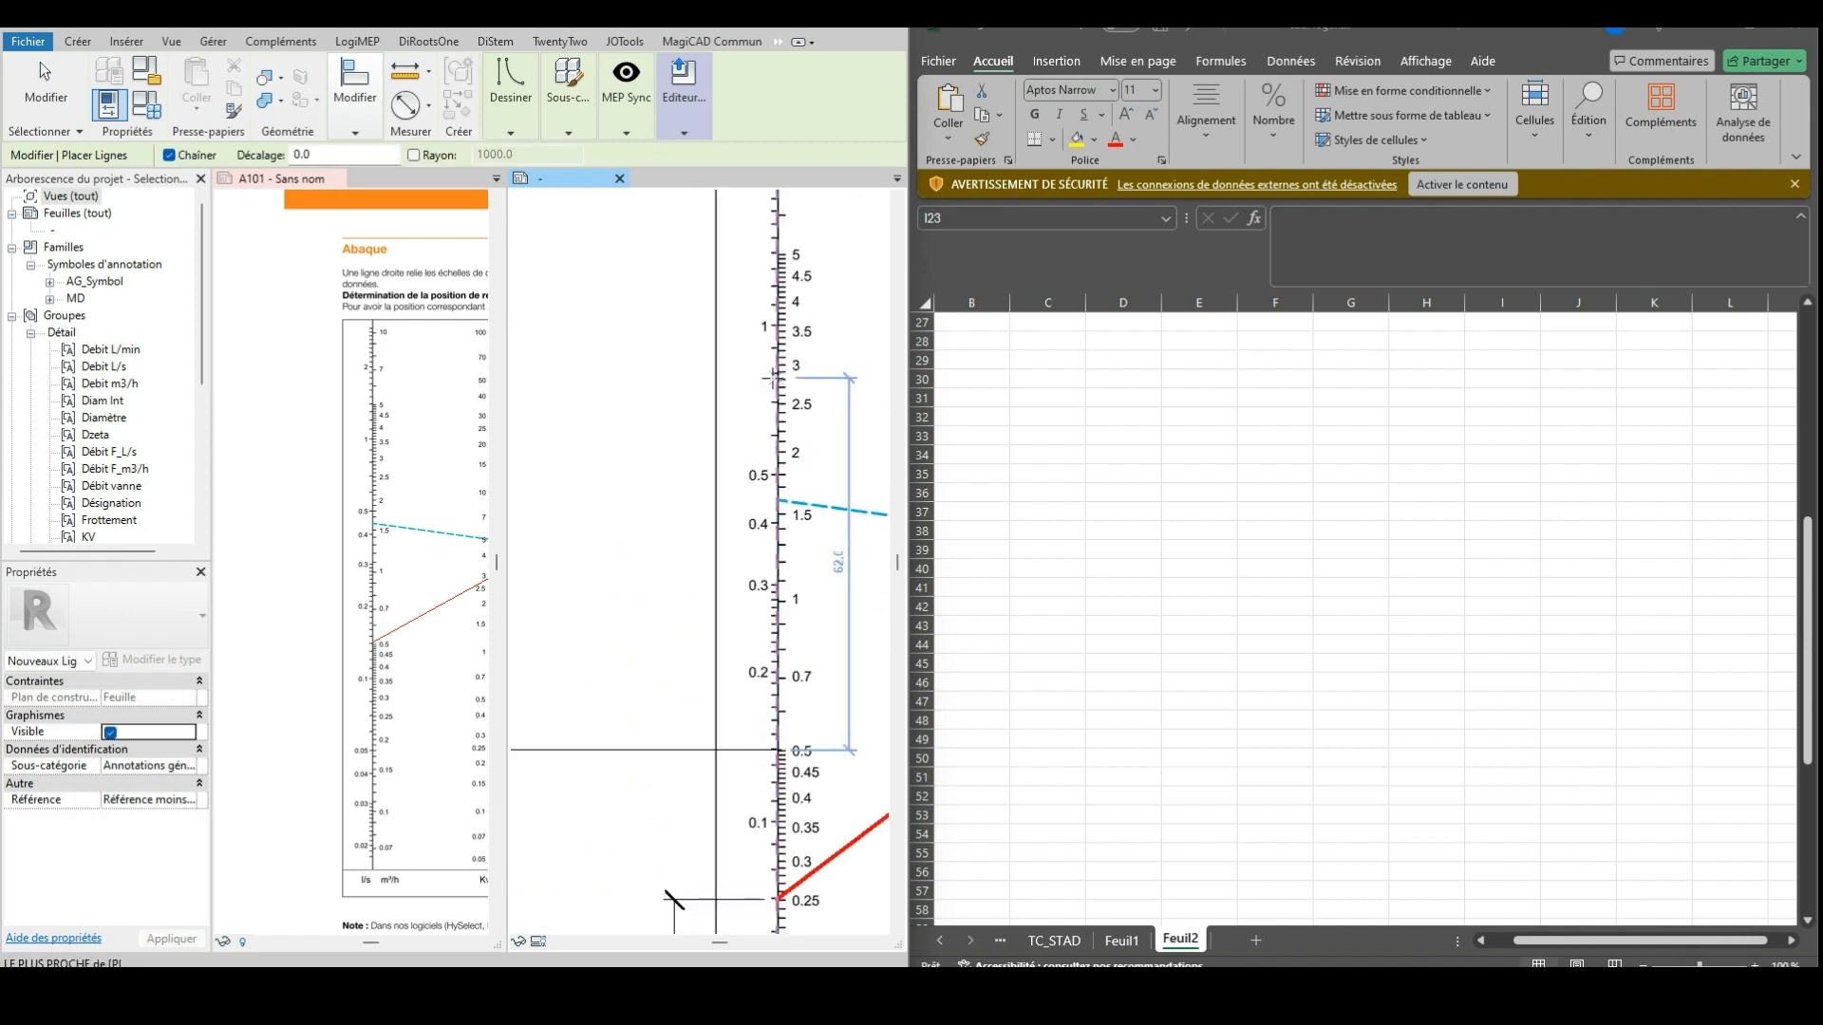
pyautogui.scroll(8, 780, 232)
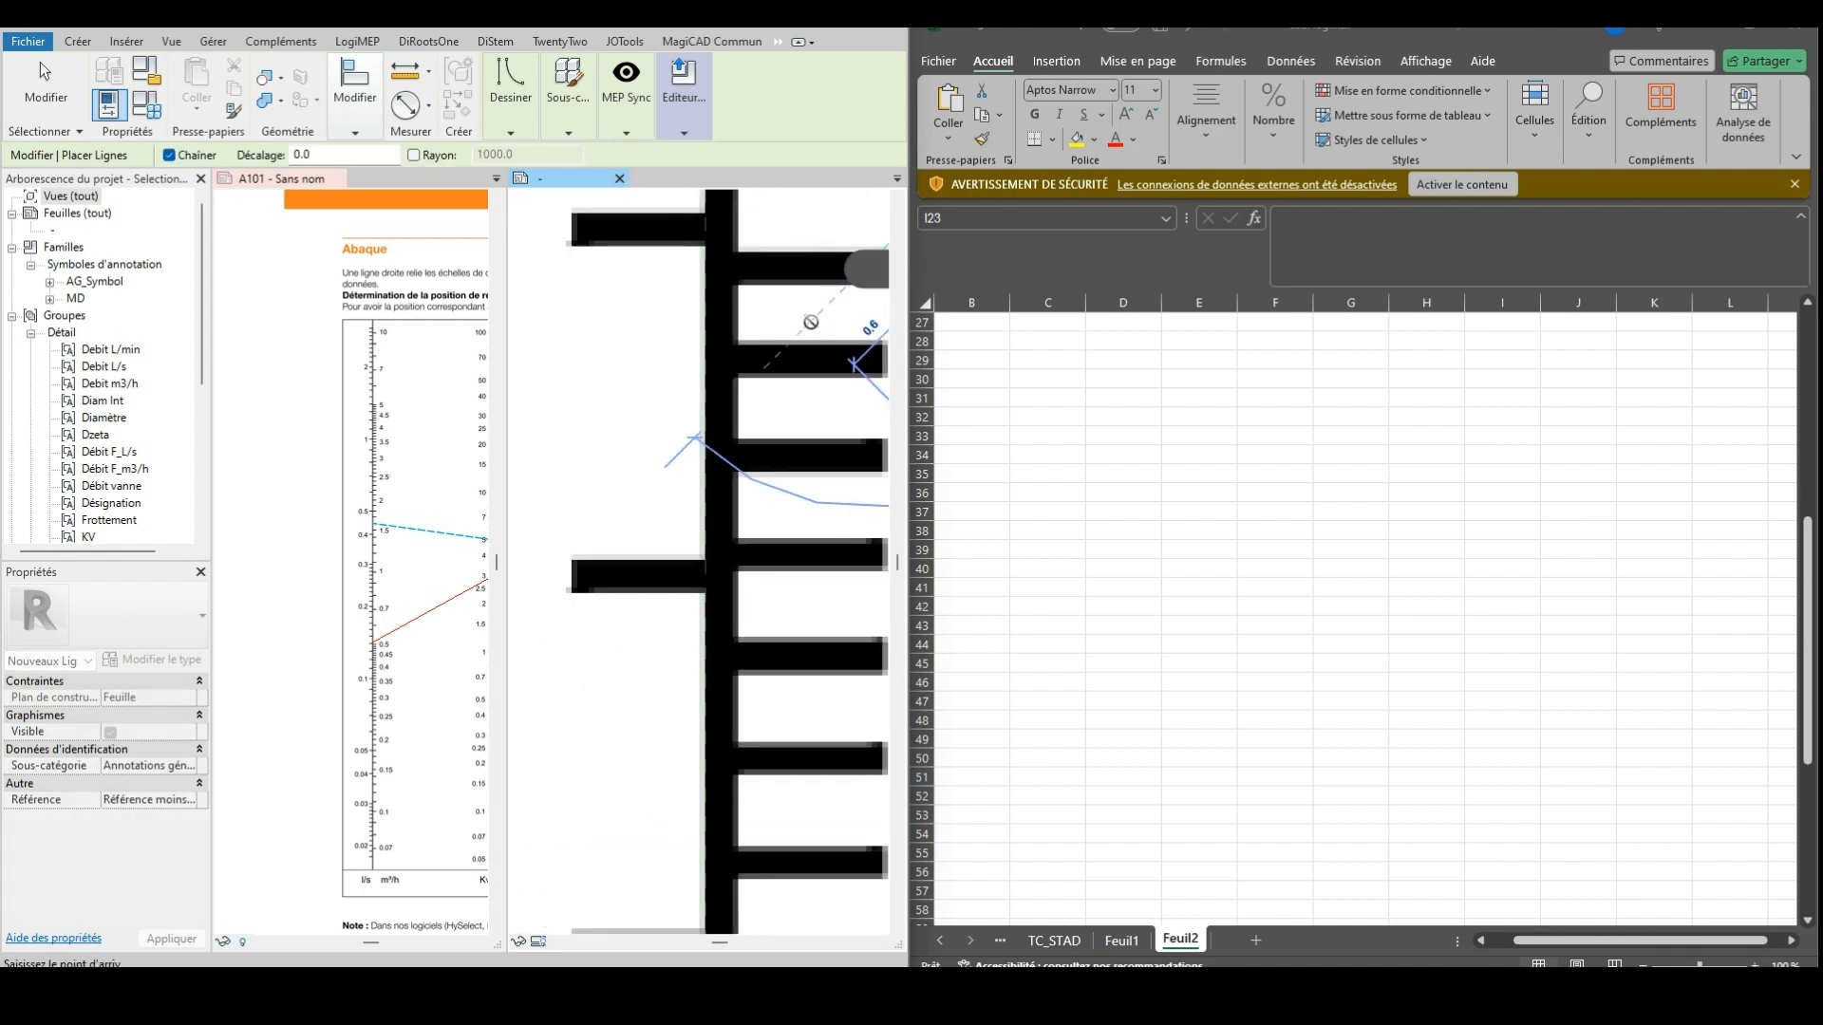
pyautogui.scroll(-5, 864, 270)
pyautogui.scroll(-2, 812, 318)
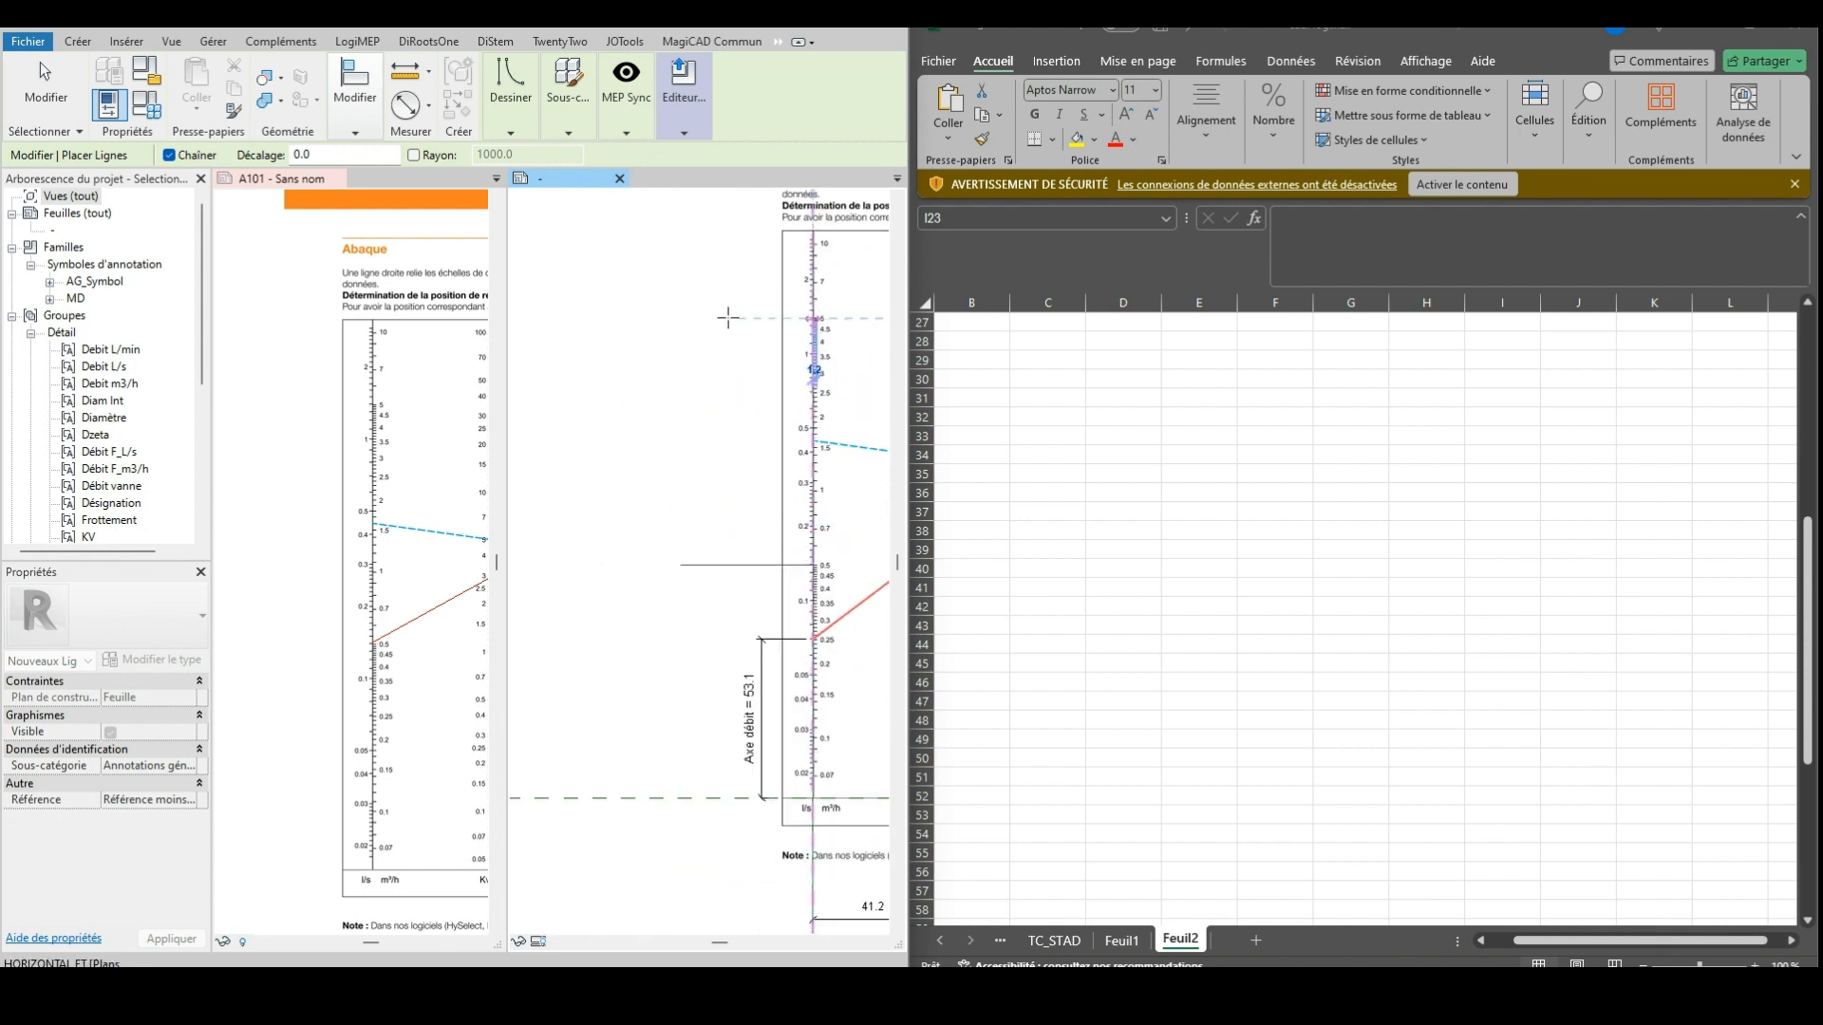
pyautogui.click(681, 318)
pyautogui.press('Escape')
pyautogui.press('Escape')
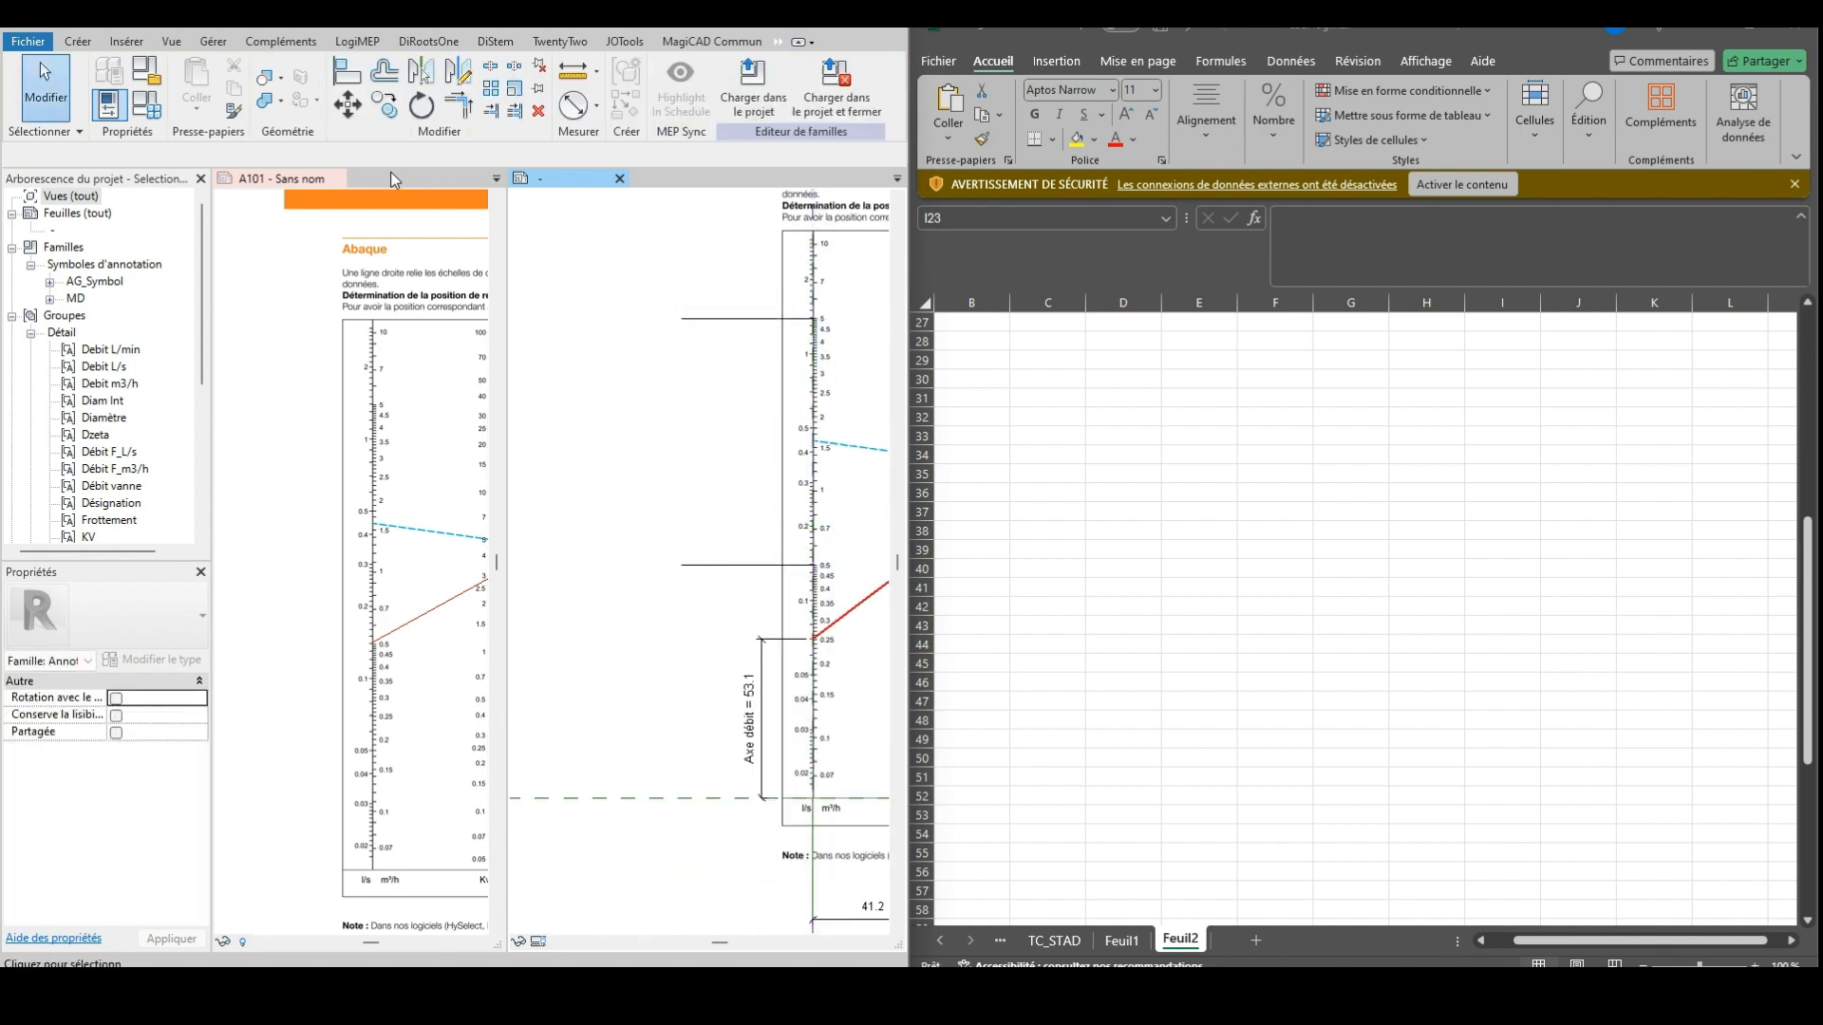
# Add a chained dimension from the horizontal reference plane through the 0.5 m³/h line to the 5 m³/h line
pyautogui.click(279, 21)
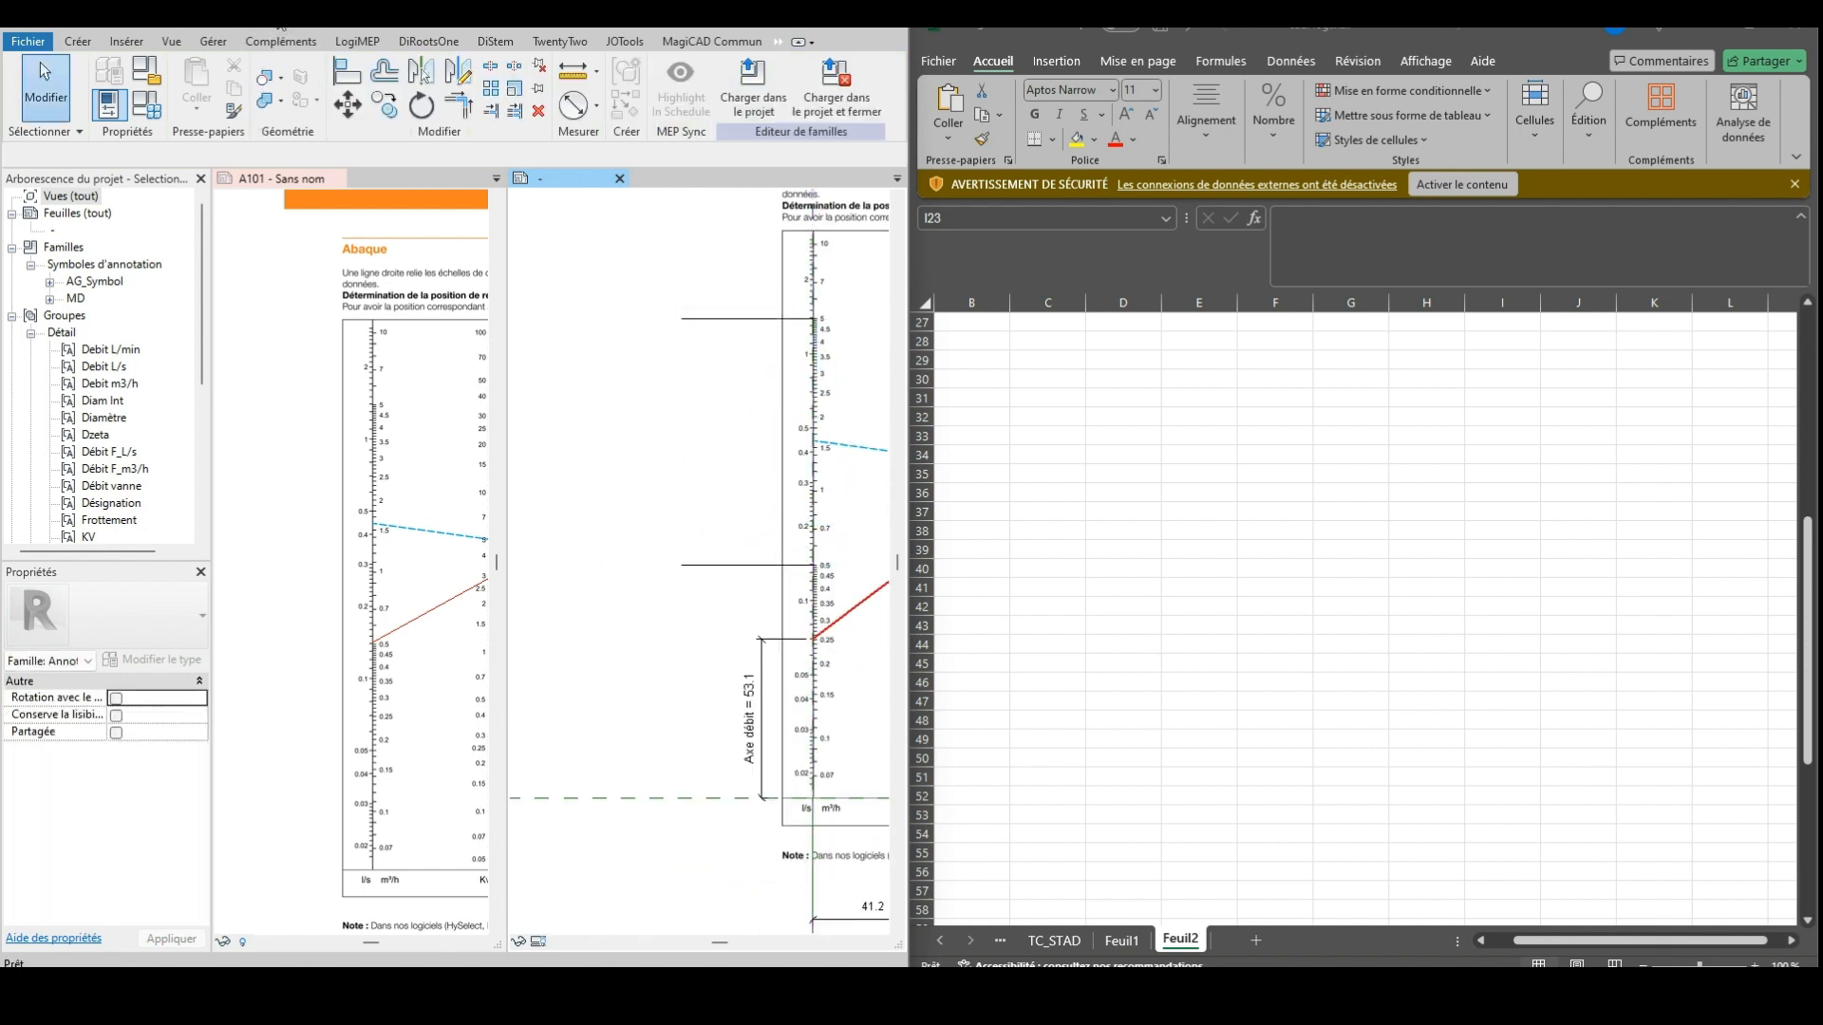
pyautogui.click(705, 799)
pyautogui.click(731, 564)
pyautogui.click(731, 319)
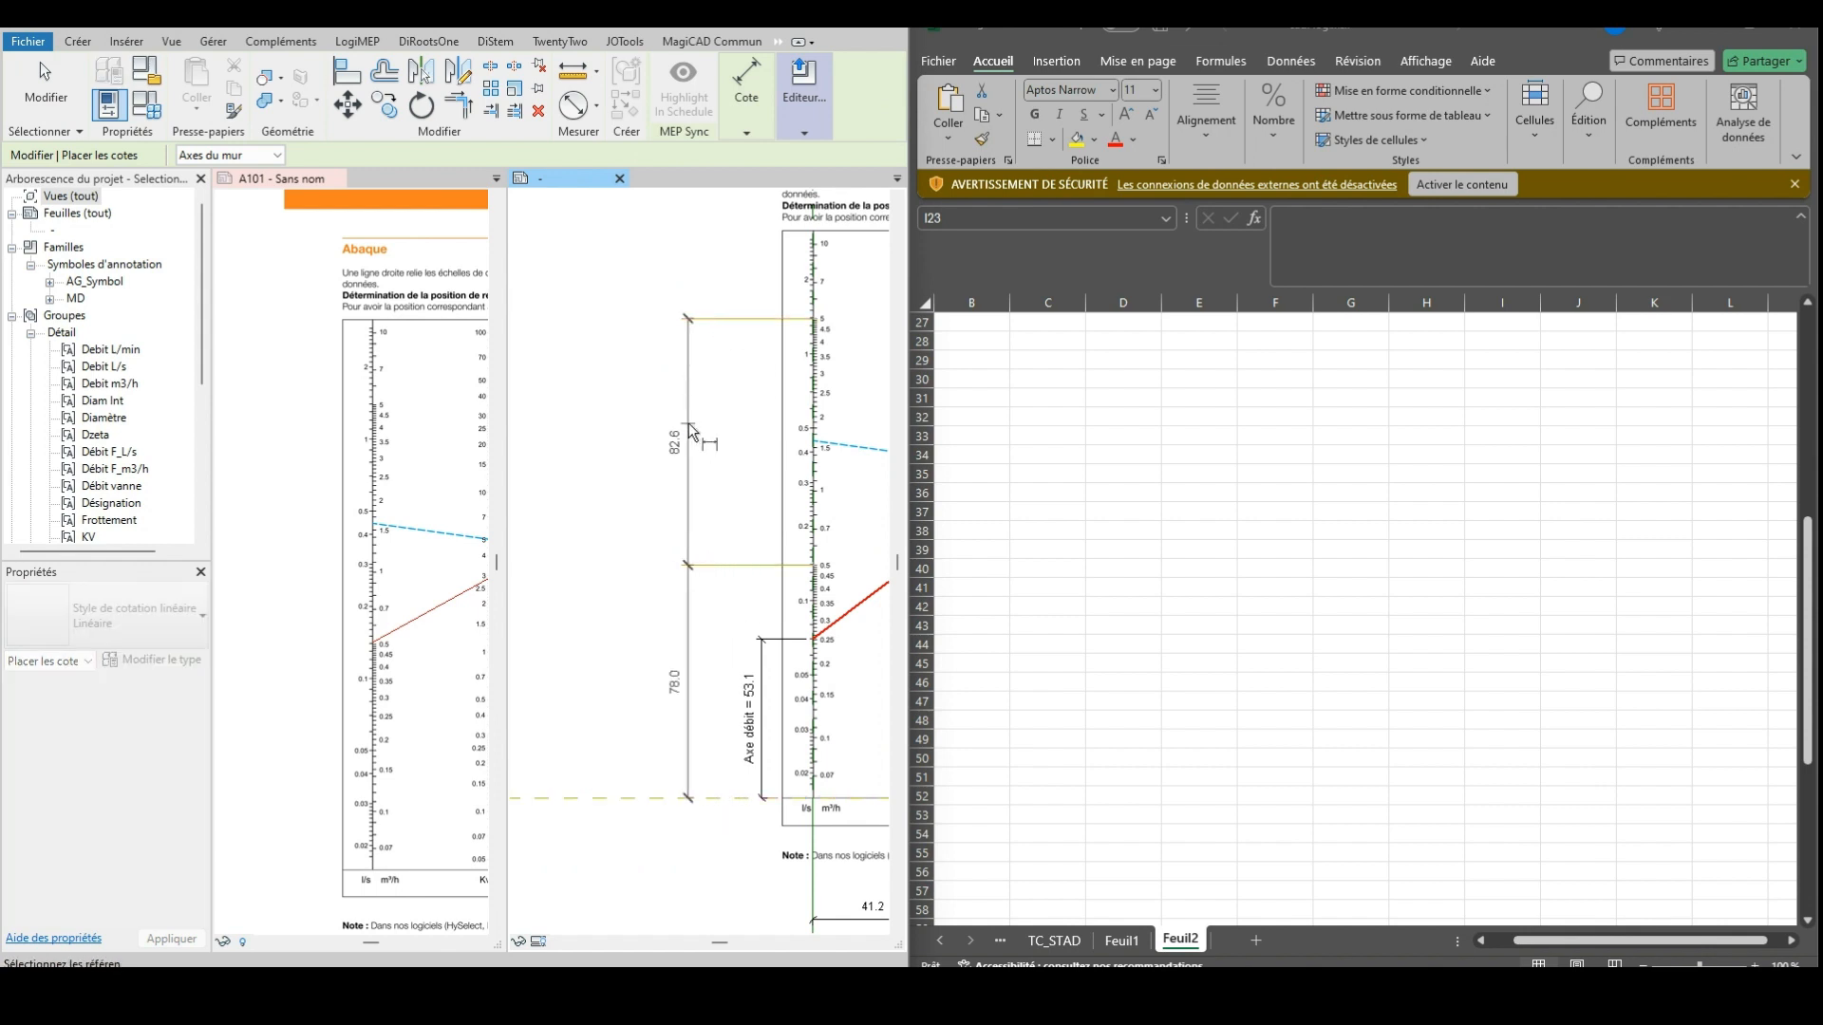
pyautogui.click(632, 441)
# End dimensioning and compare the DEBIT and L values on Feuil2 with the new dimensions along the flow axis
pyautogui.click(1257, 809)
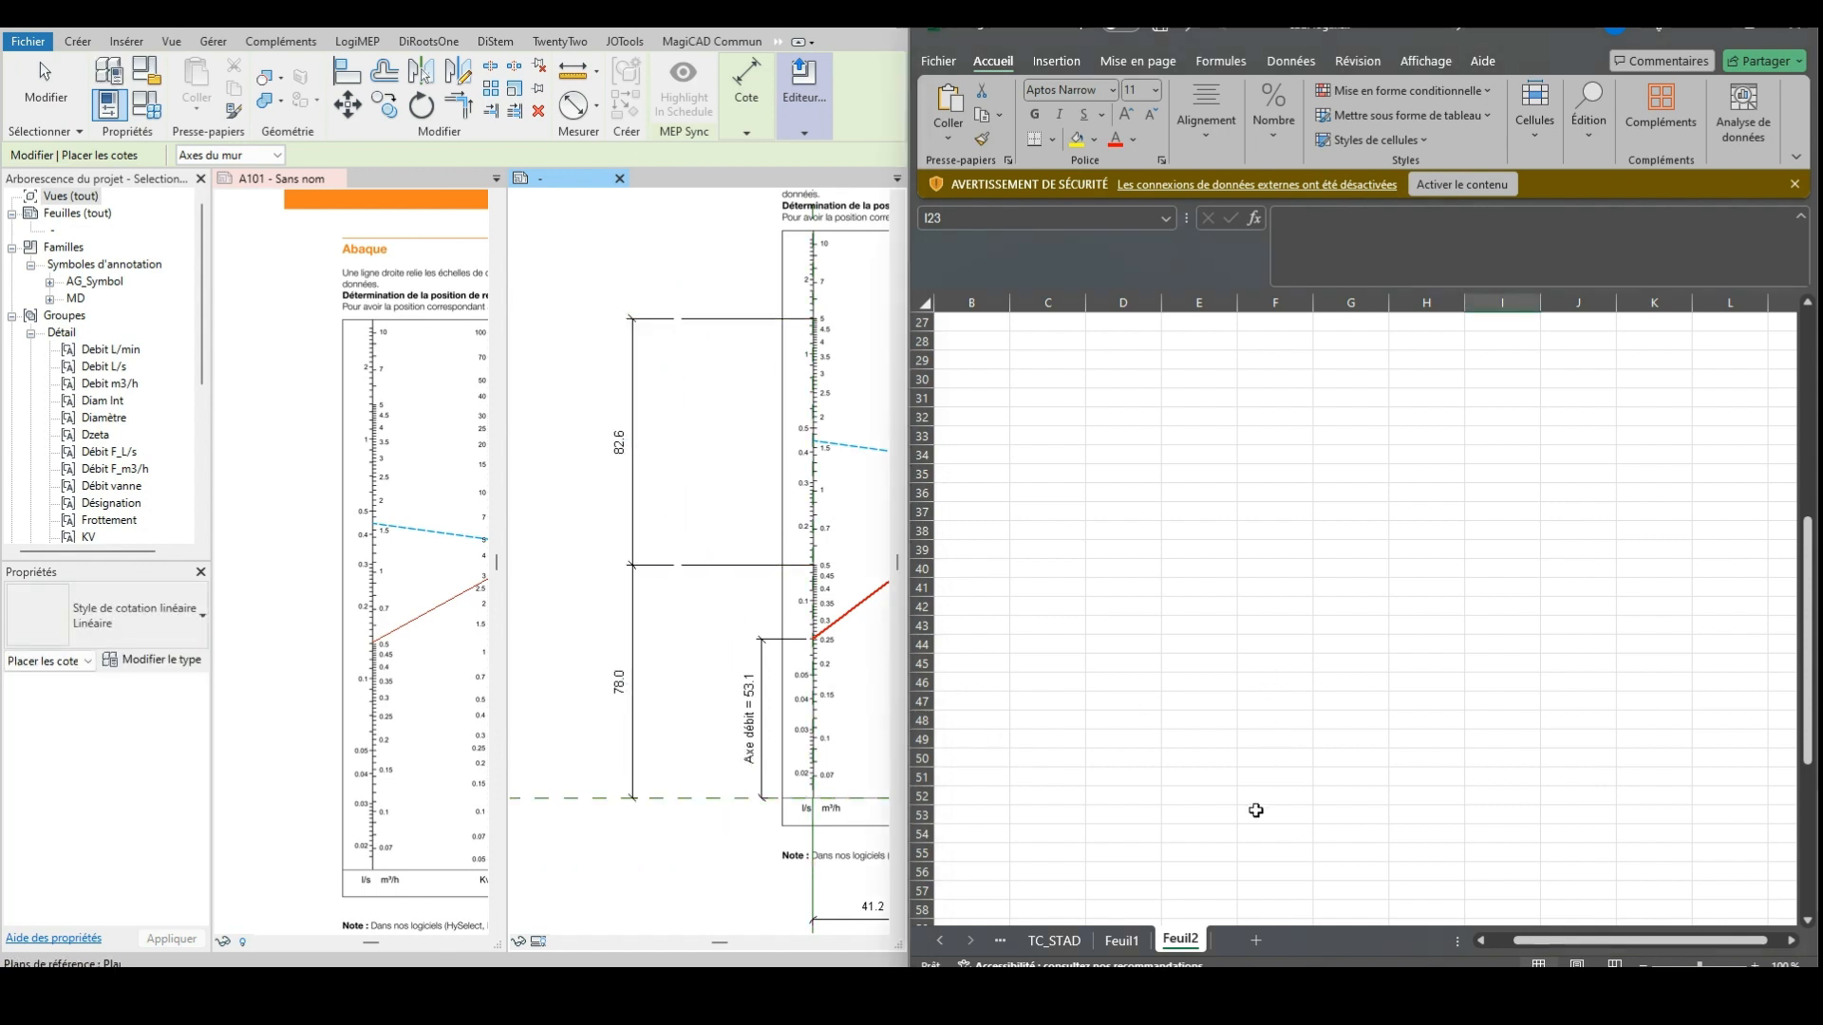
pyautogui.scroll(-7, 1298, 680)
pyautogui.middleClick(1445, 590)
pyautogui.scroll(15, 1299, 737)
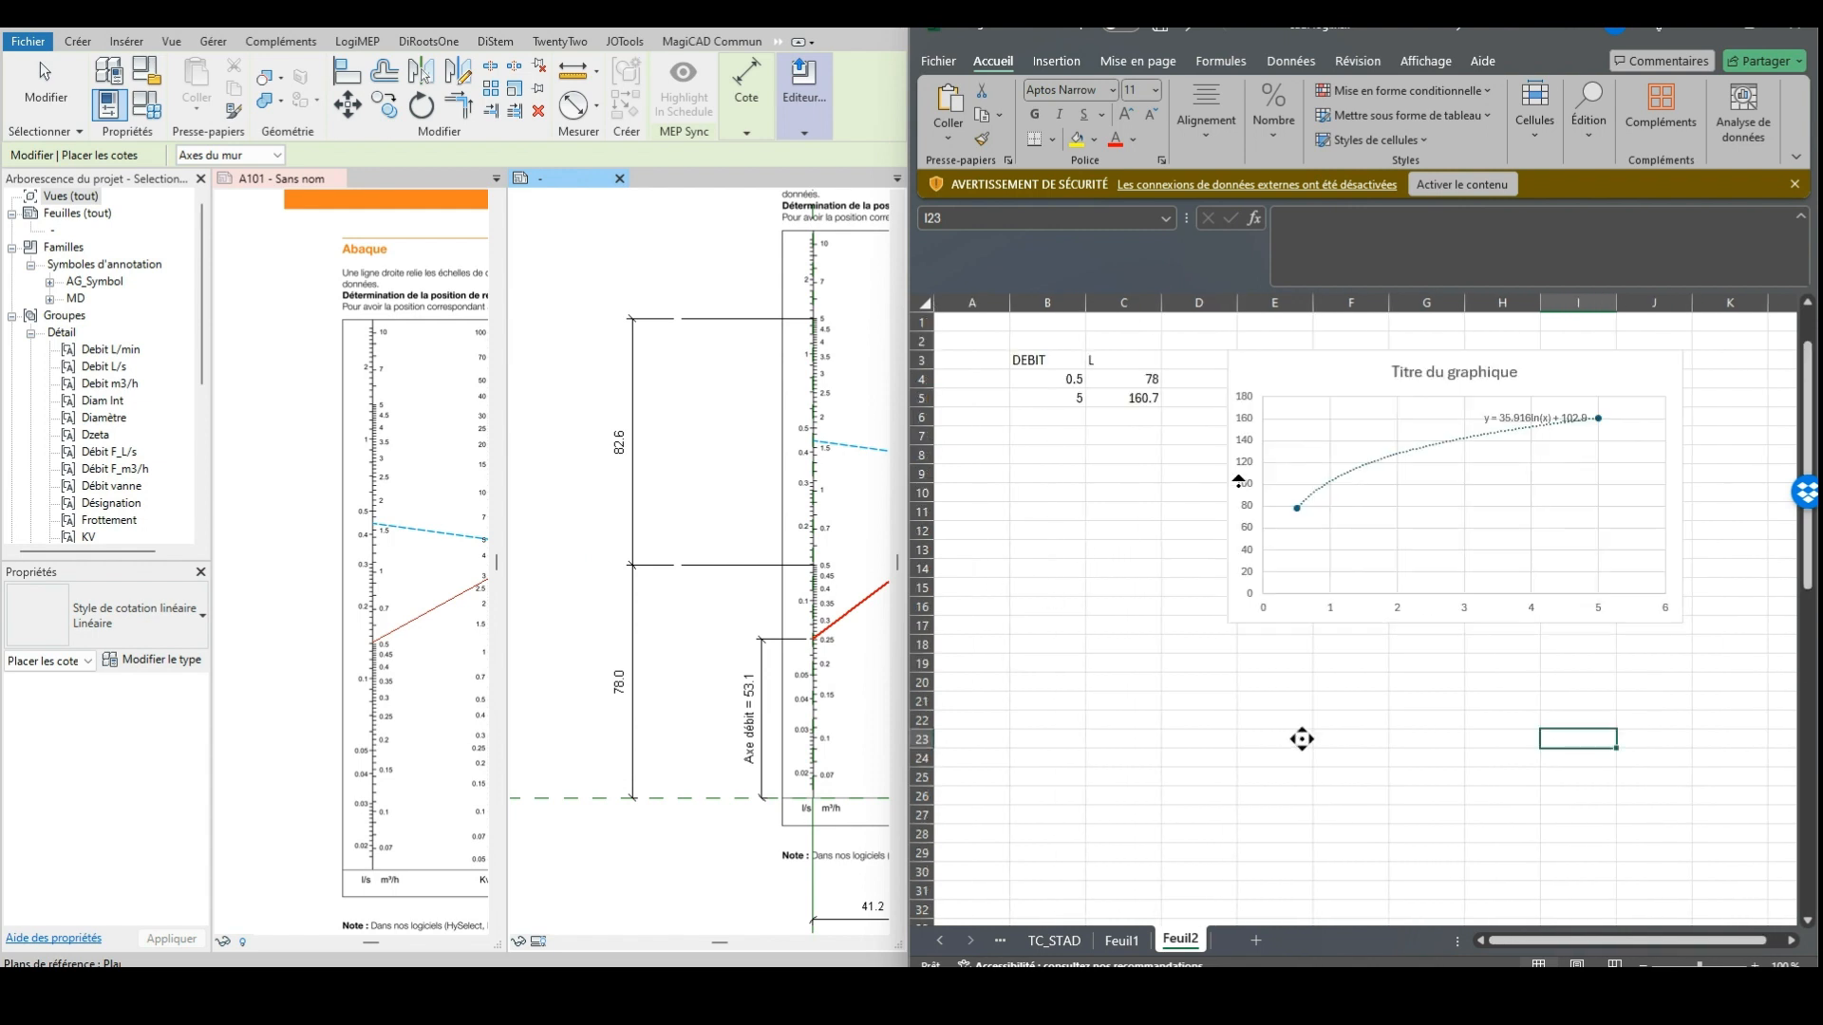
pyautogui.click(1199, 764)
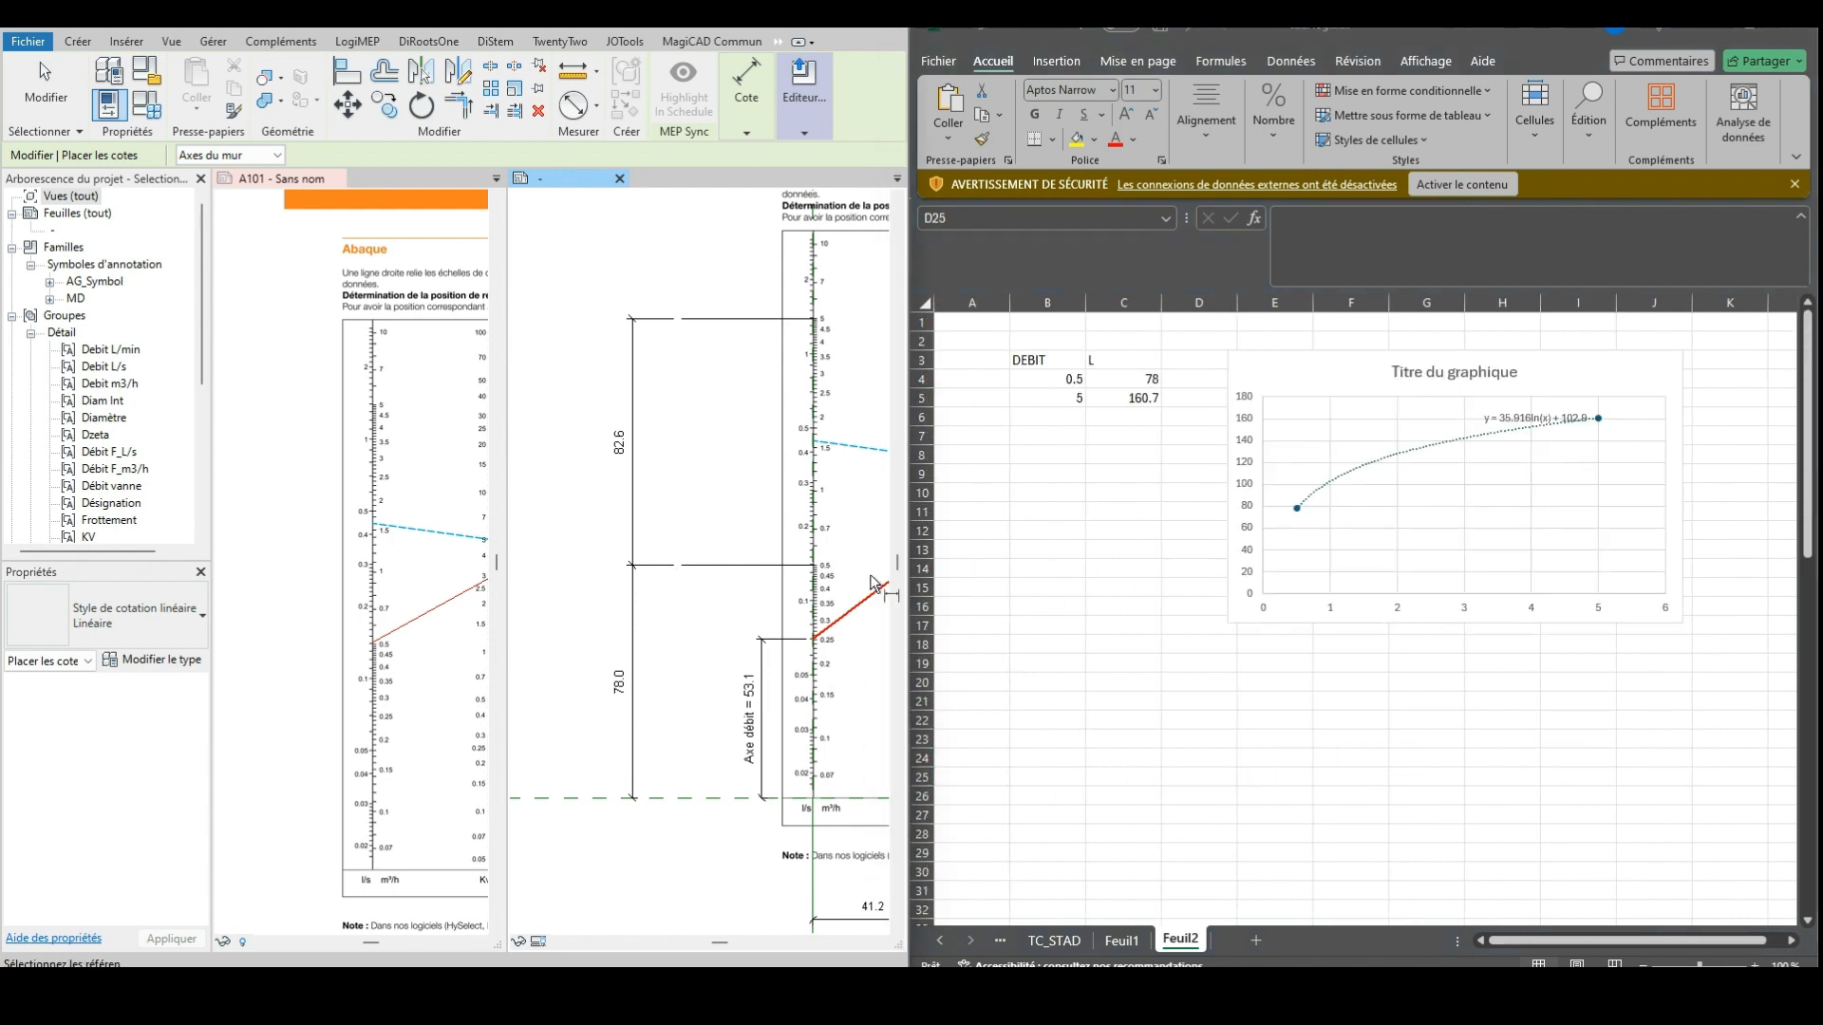
pyautogui.press('Escape')
pyautogui.press('Escape')
pyautogui.click(1064, 380)
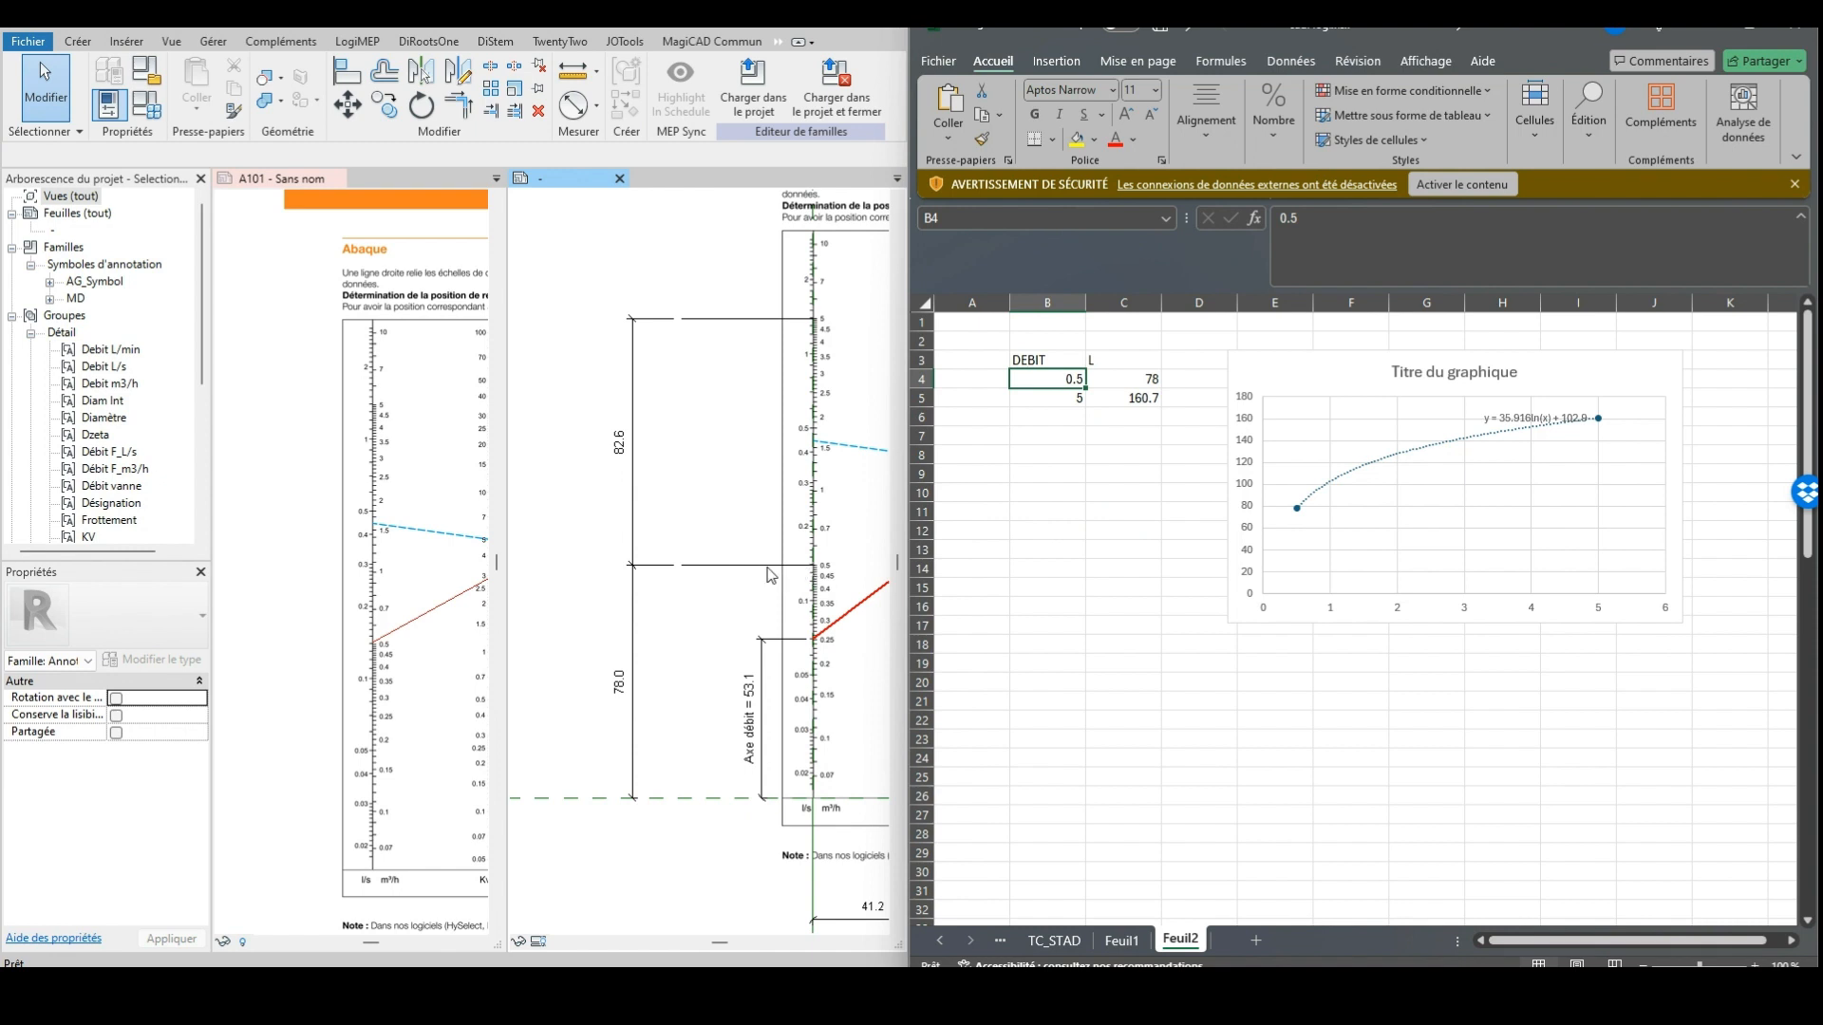
pyautogui.click(1147, 384)
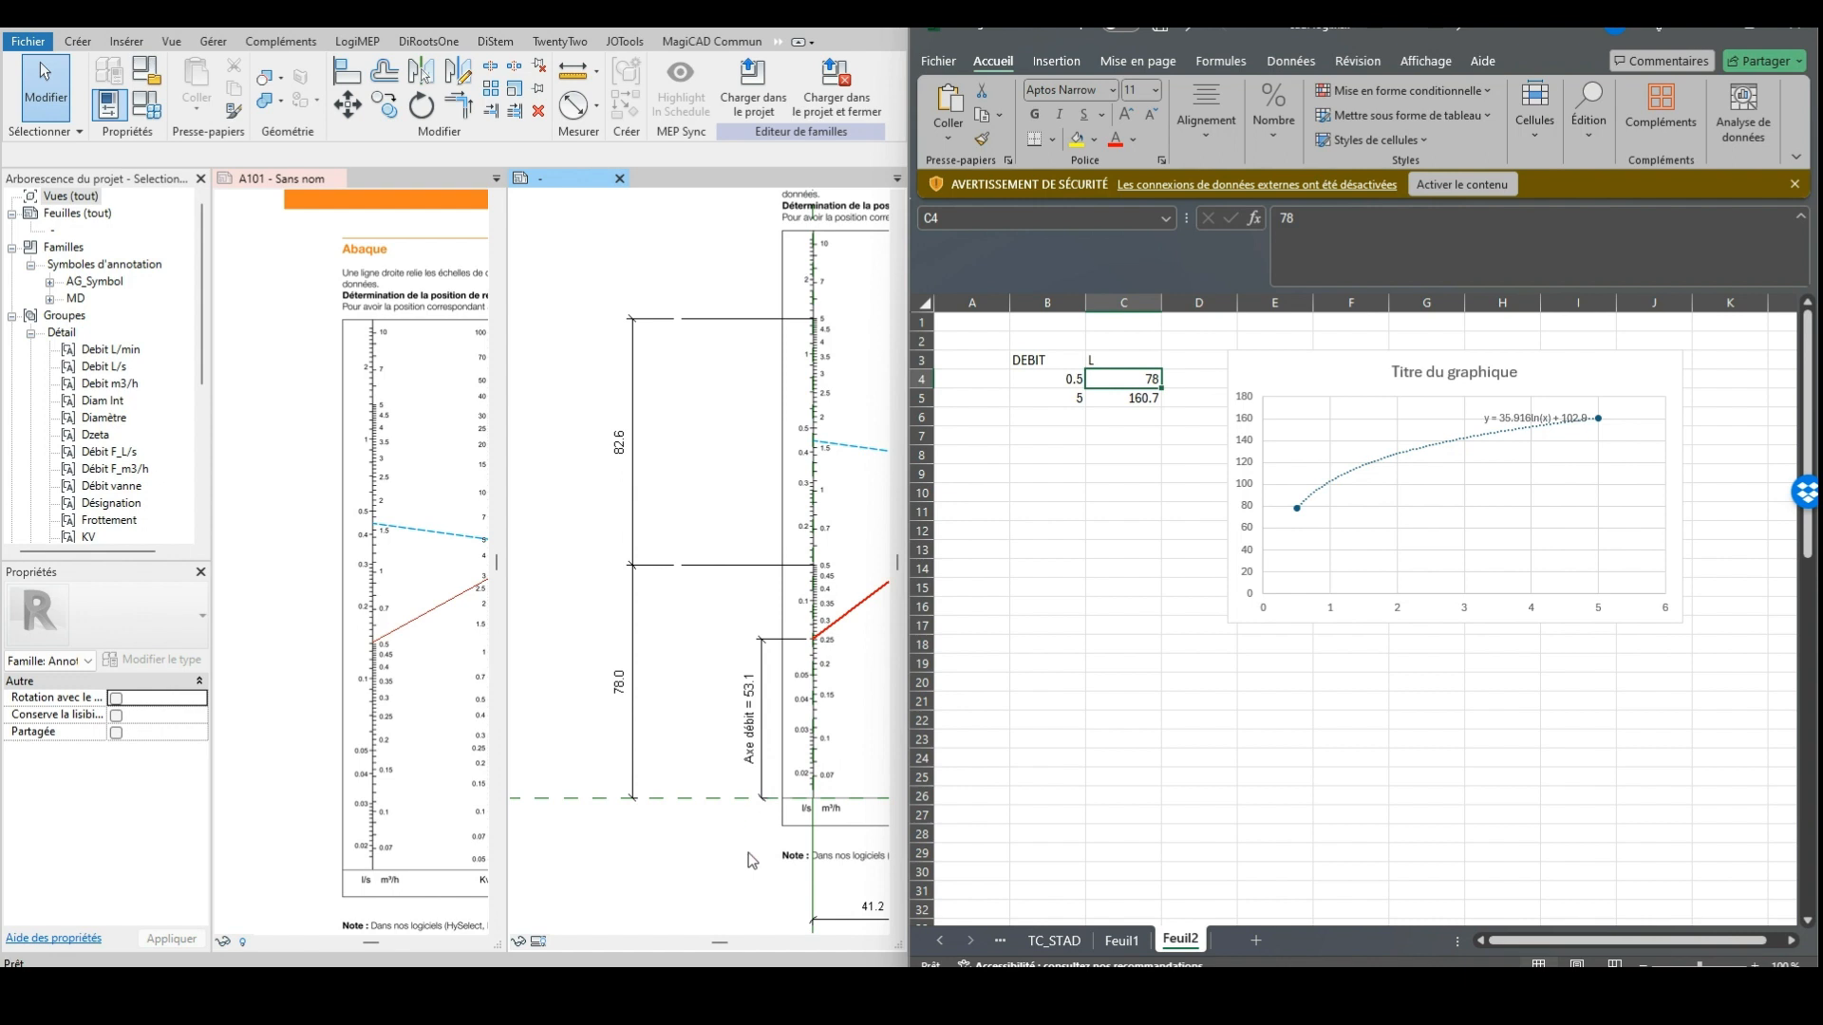
pyautogui.scroll(2, 755, 860)
pyautogui.click(592, 655)
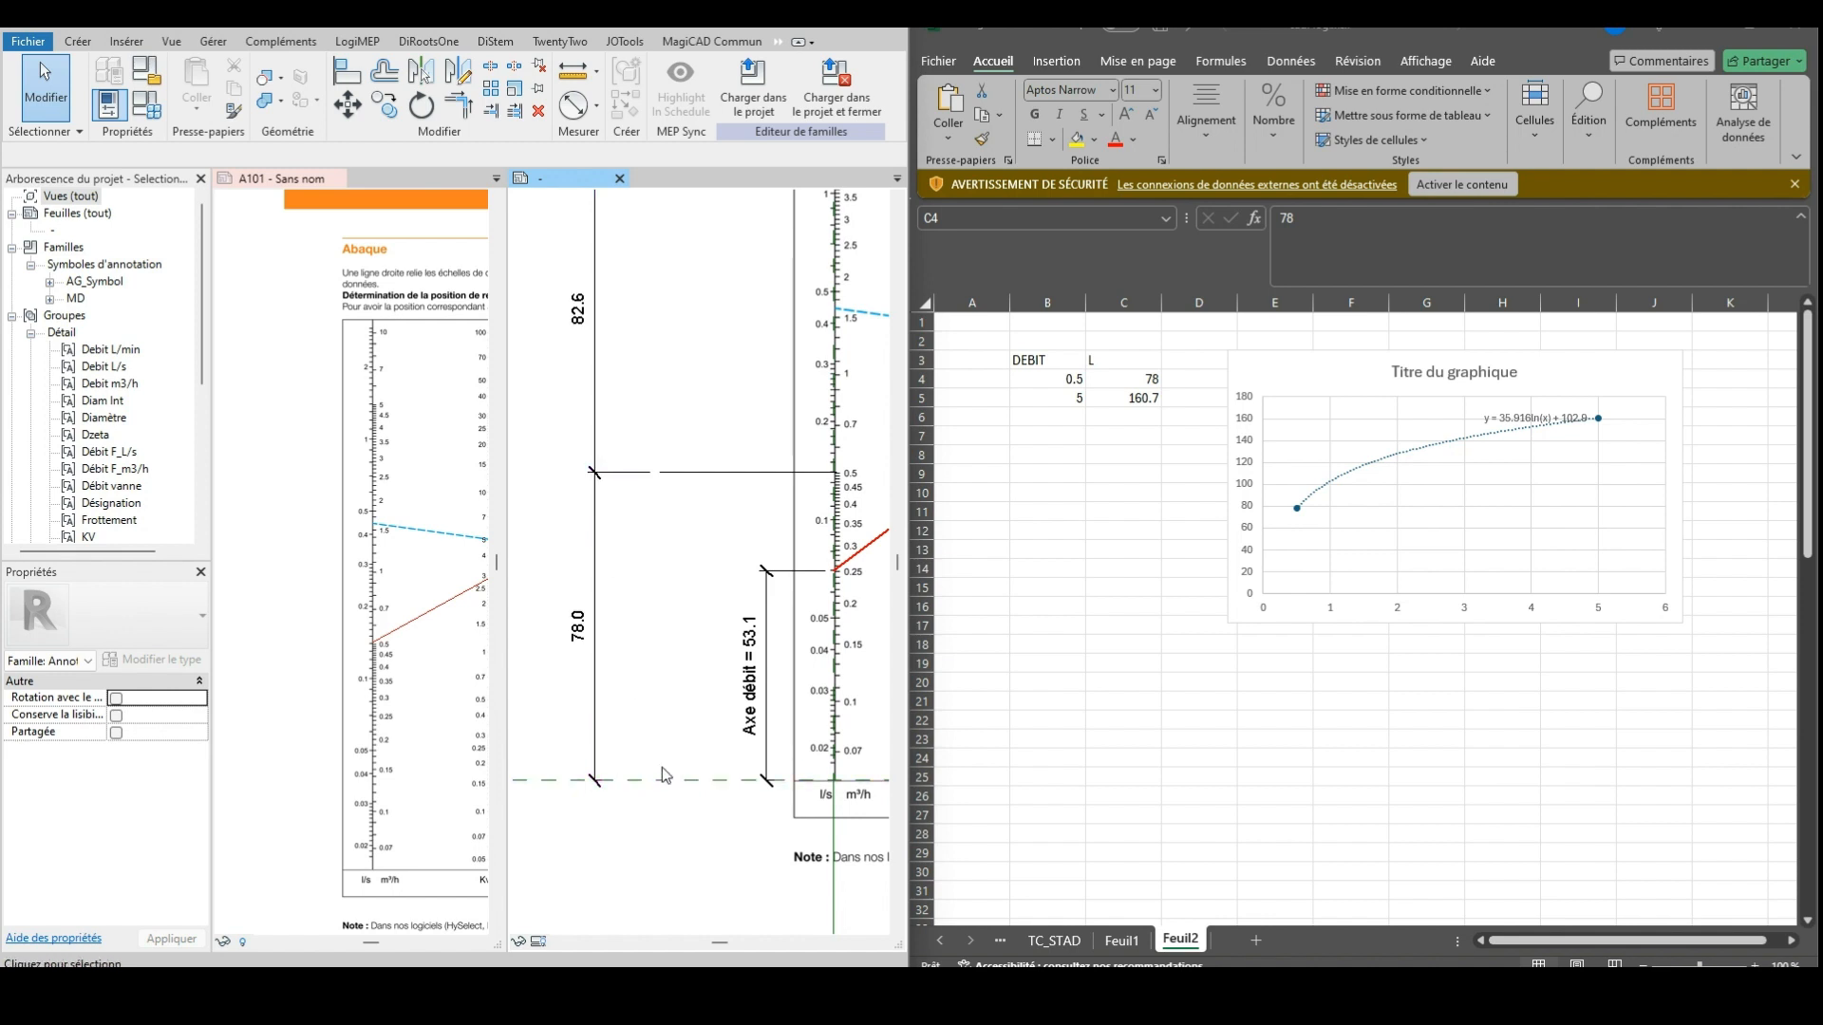
pyautogui.click(1063, 484)
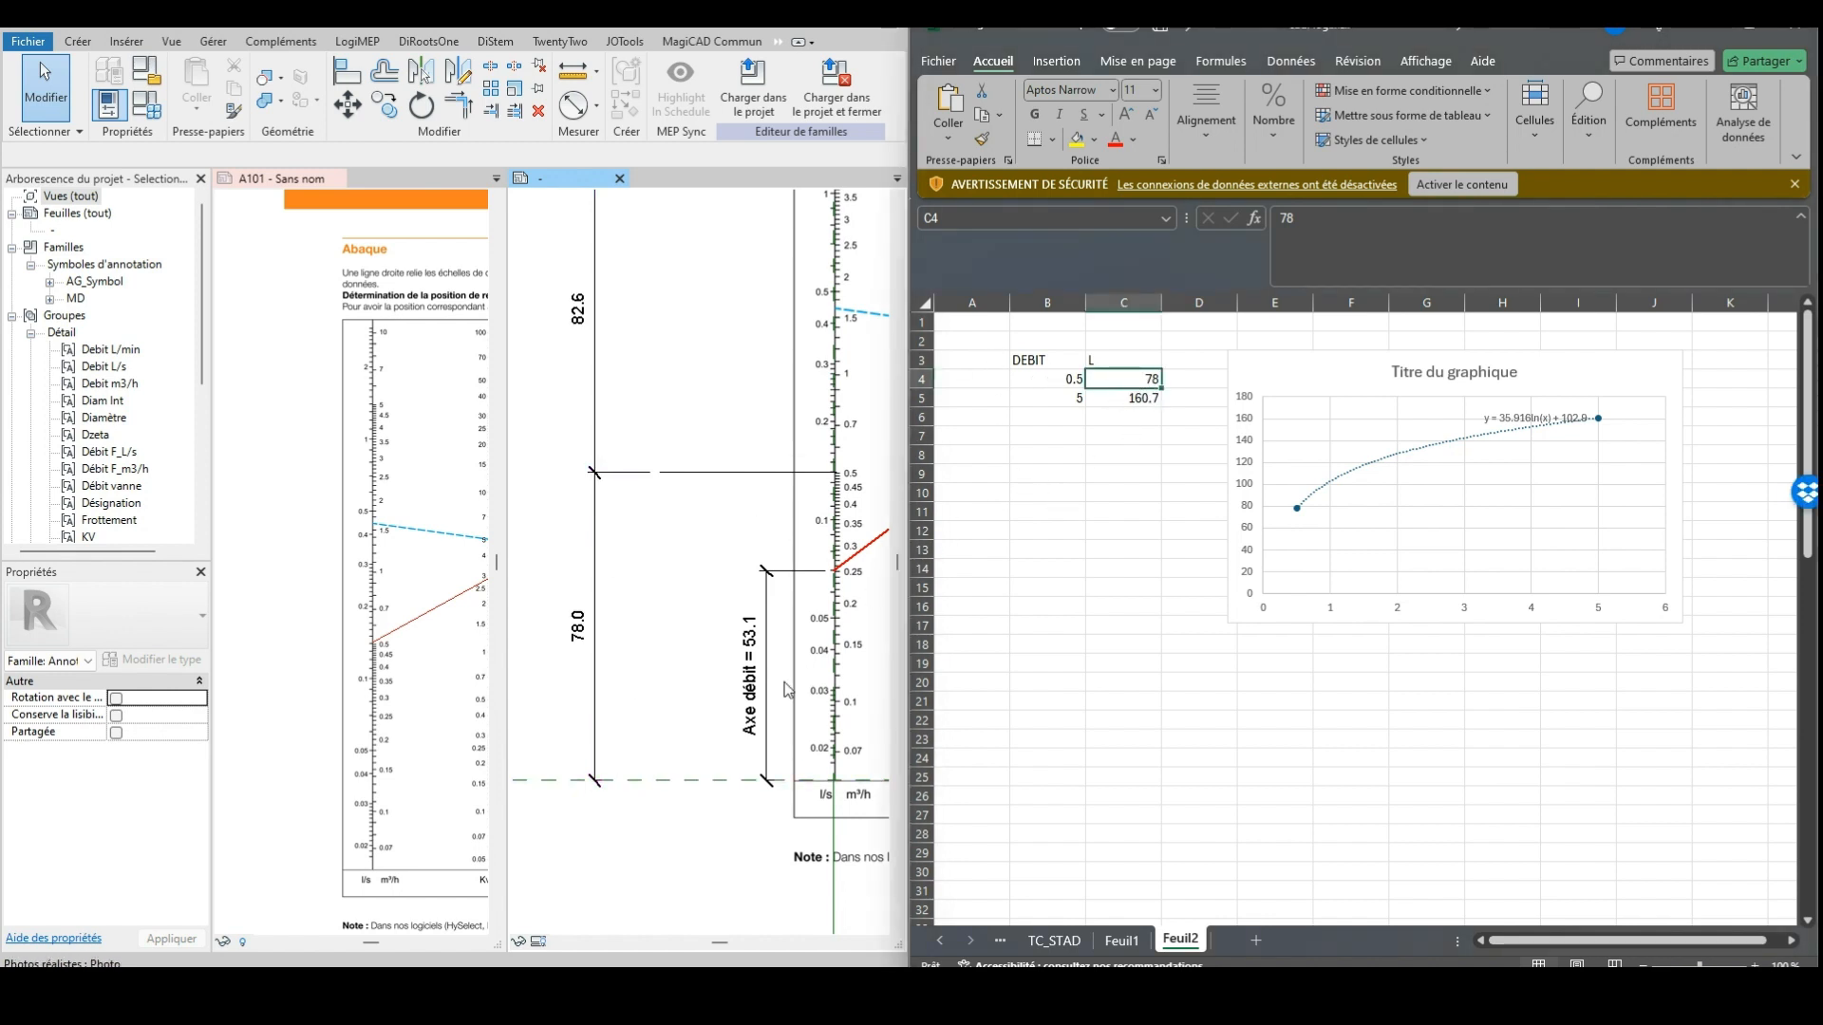
pyautogui.scroll(-2, 690, 703)
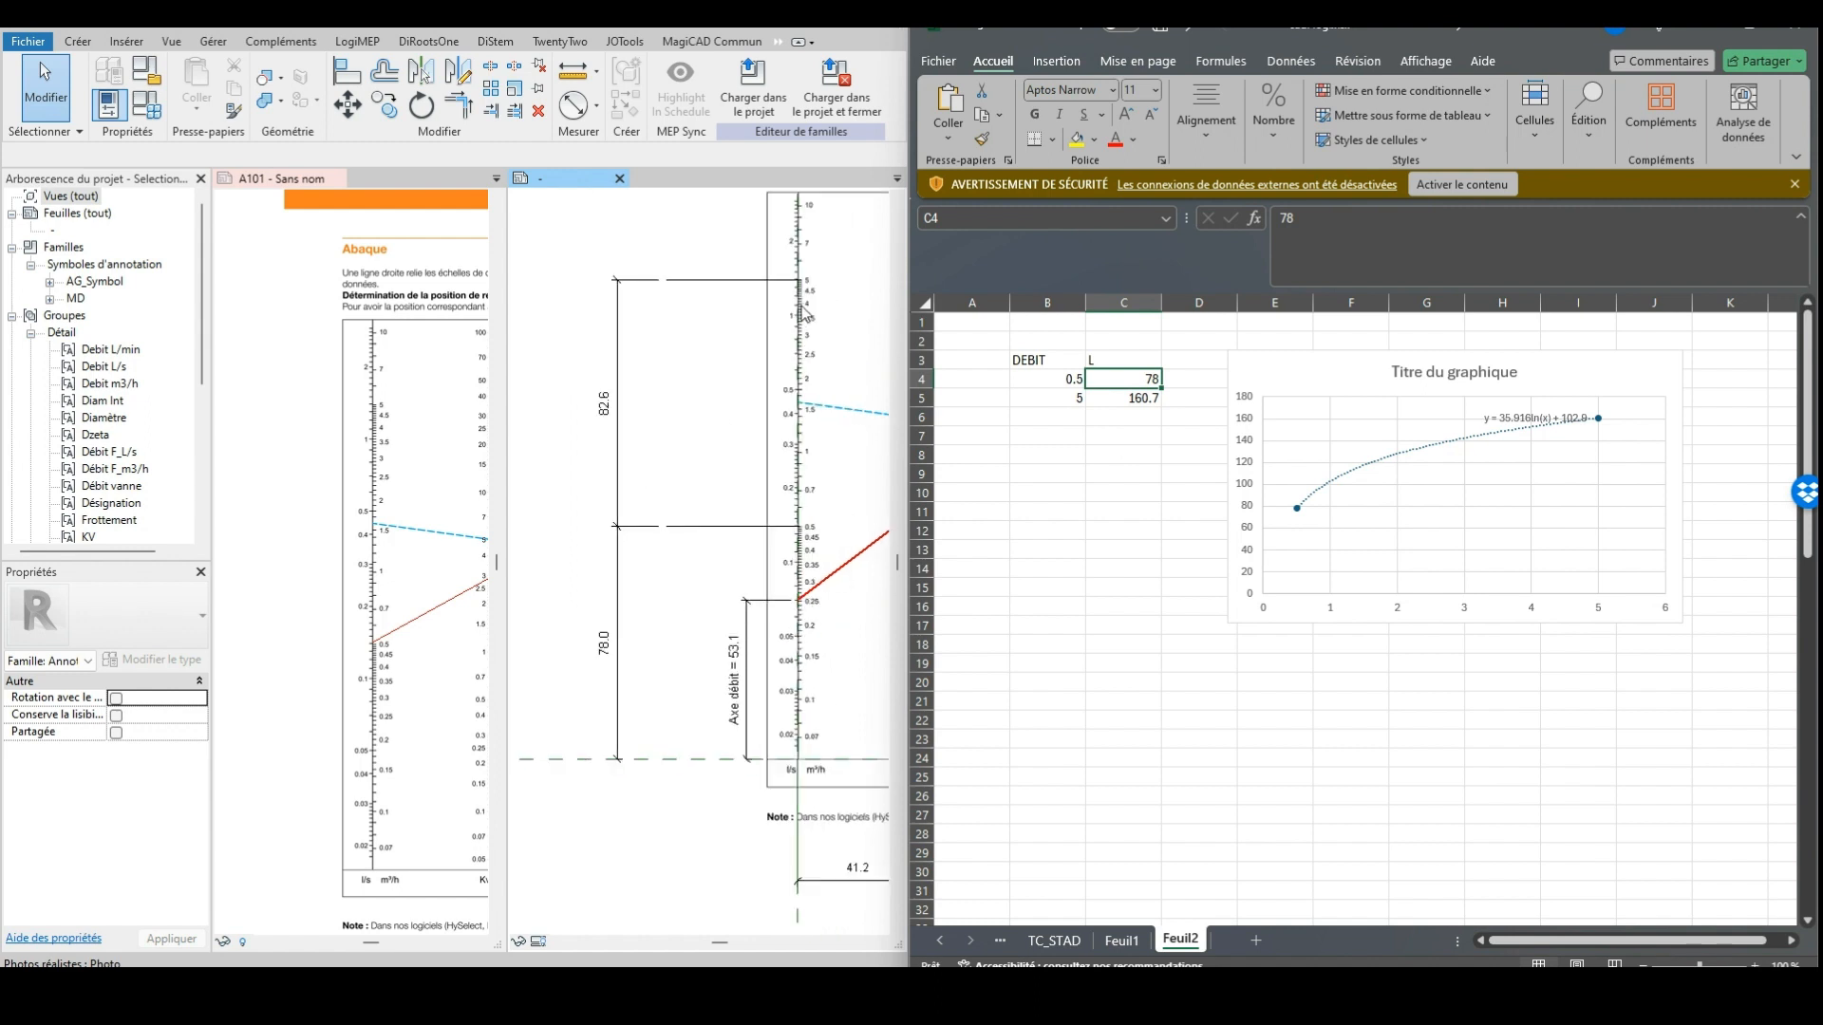
pyautogui.scroll(2, 712, 267)
# Change the length formula for flow 5 in cell C5 to =82.6+78
pyautogui.click(1182, 507)
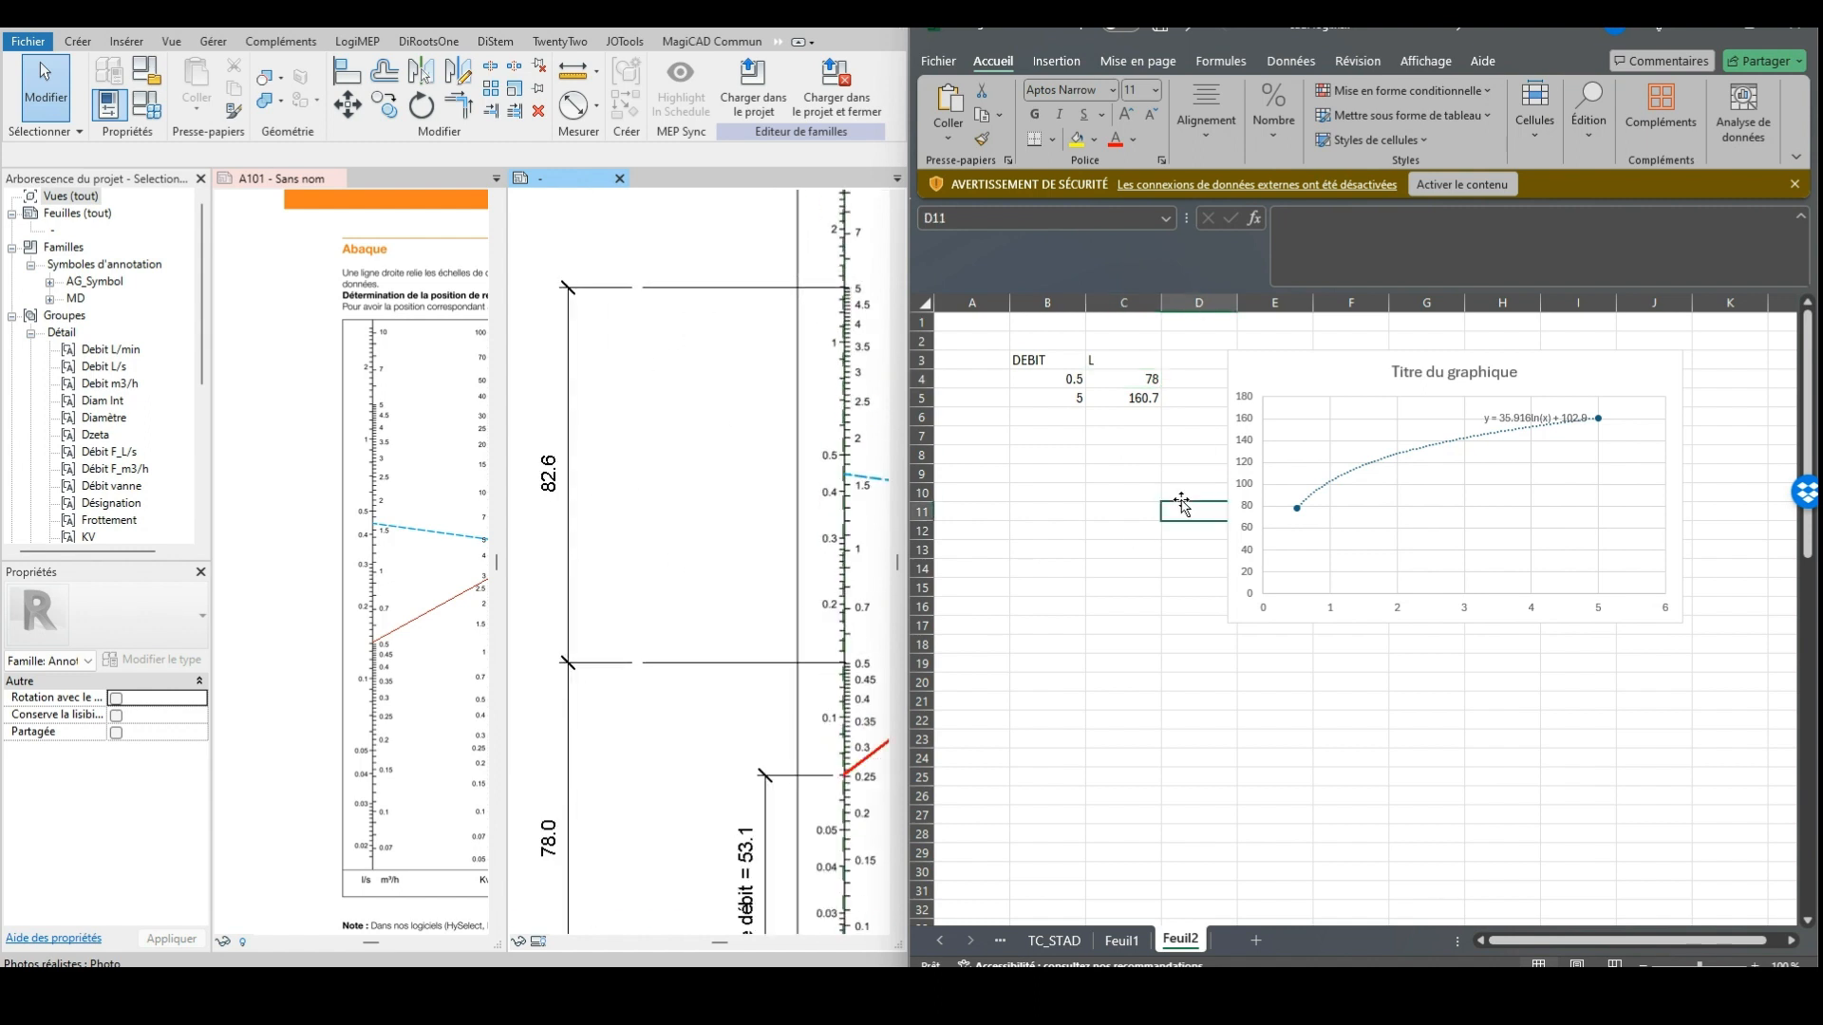
pyautogui.click(1139, 396)
pyautogui.doubleClick(1140, 397)
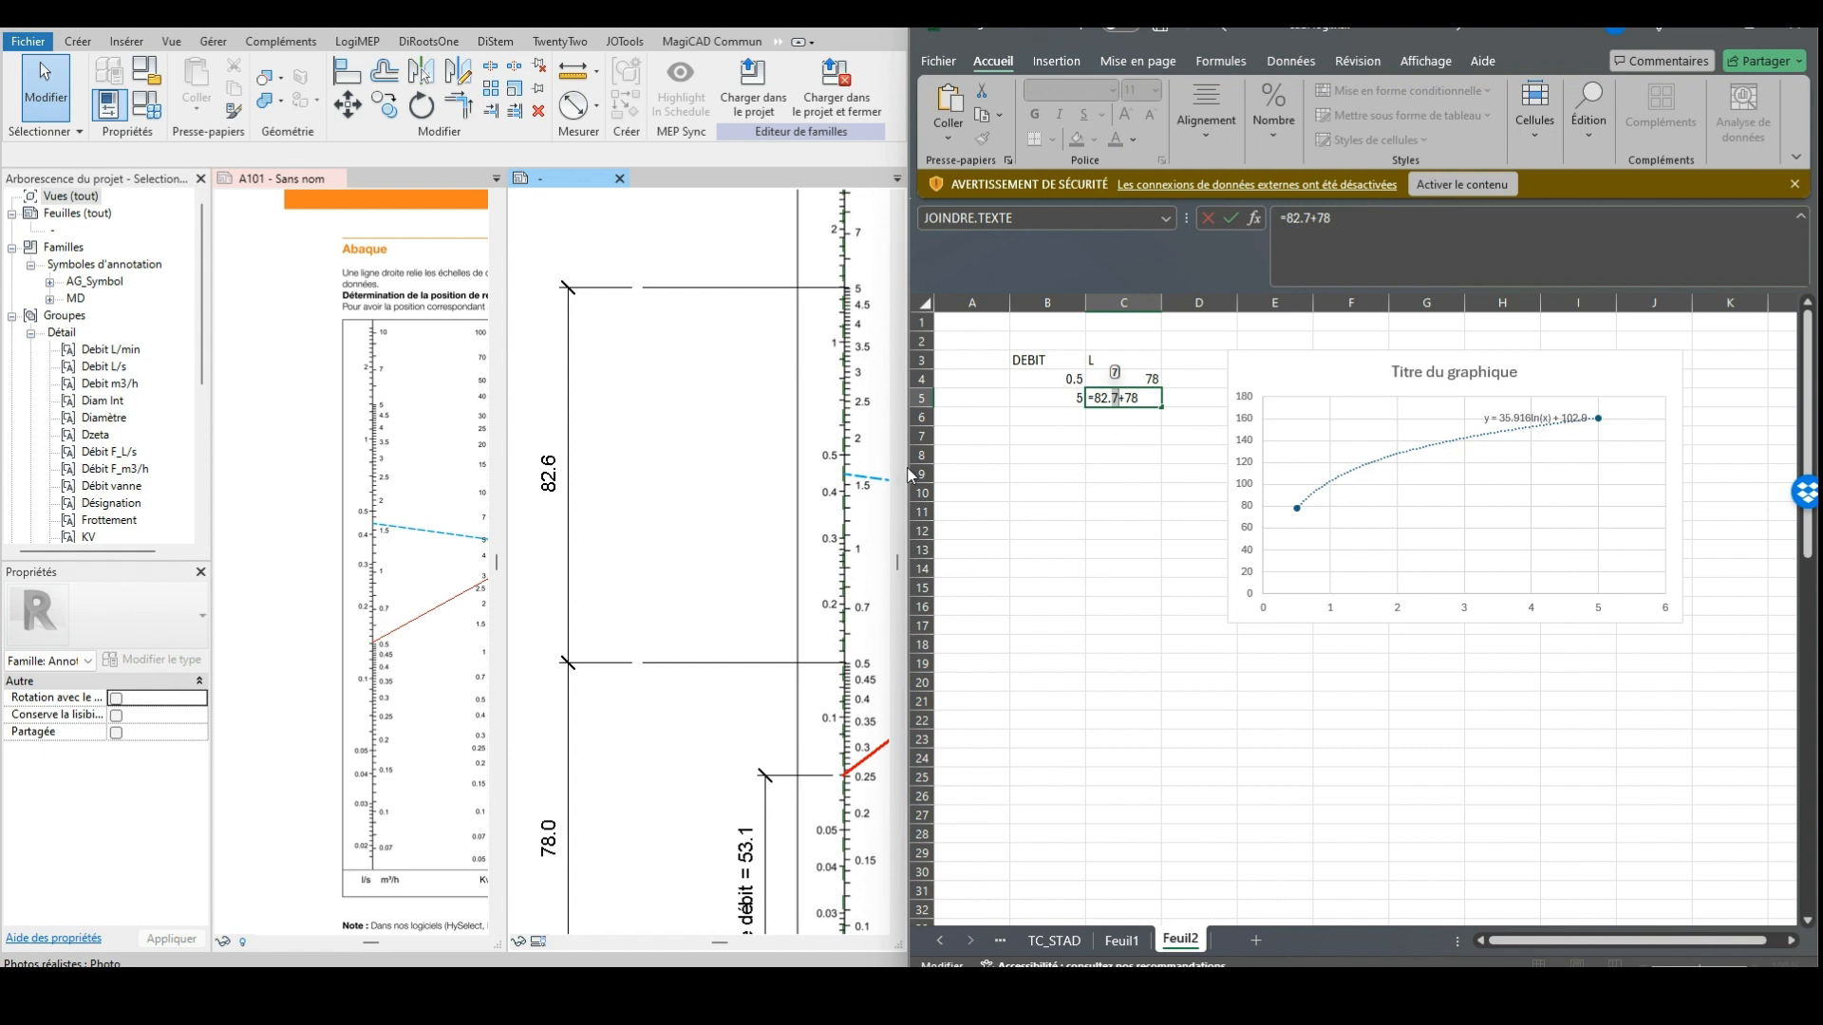
pyautogui.click(1101, 481)
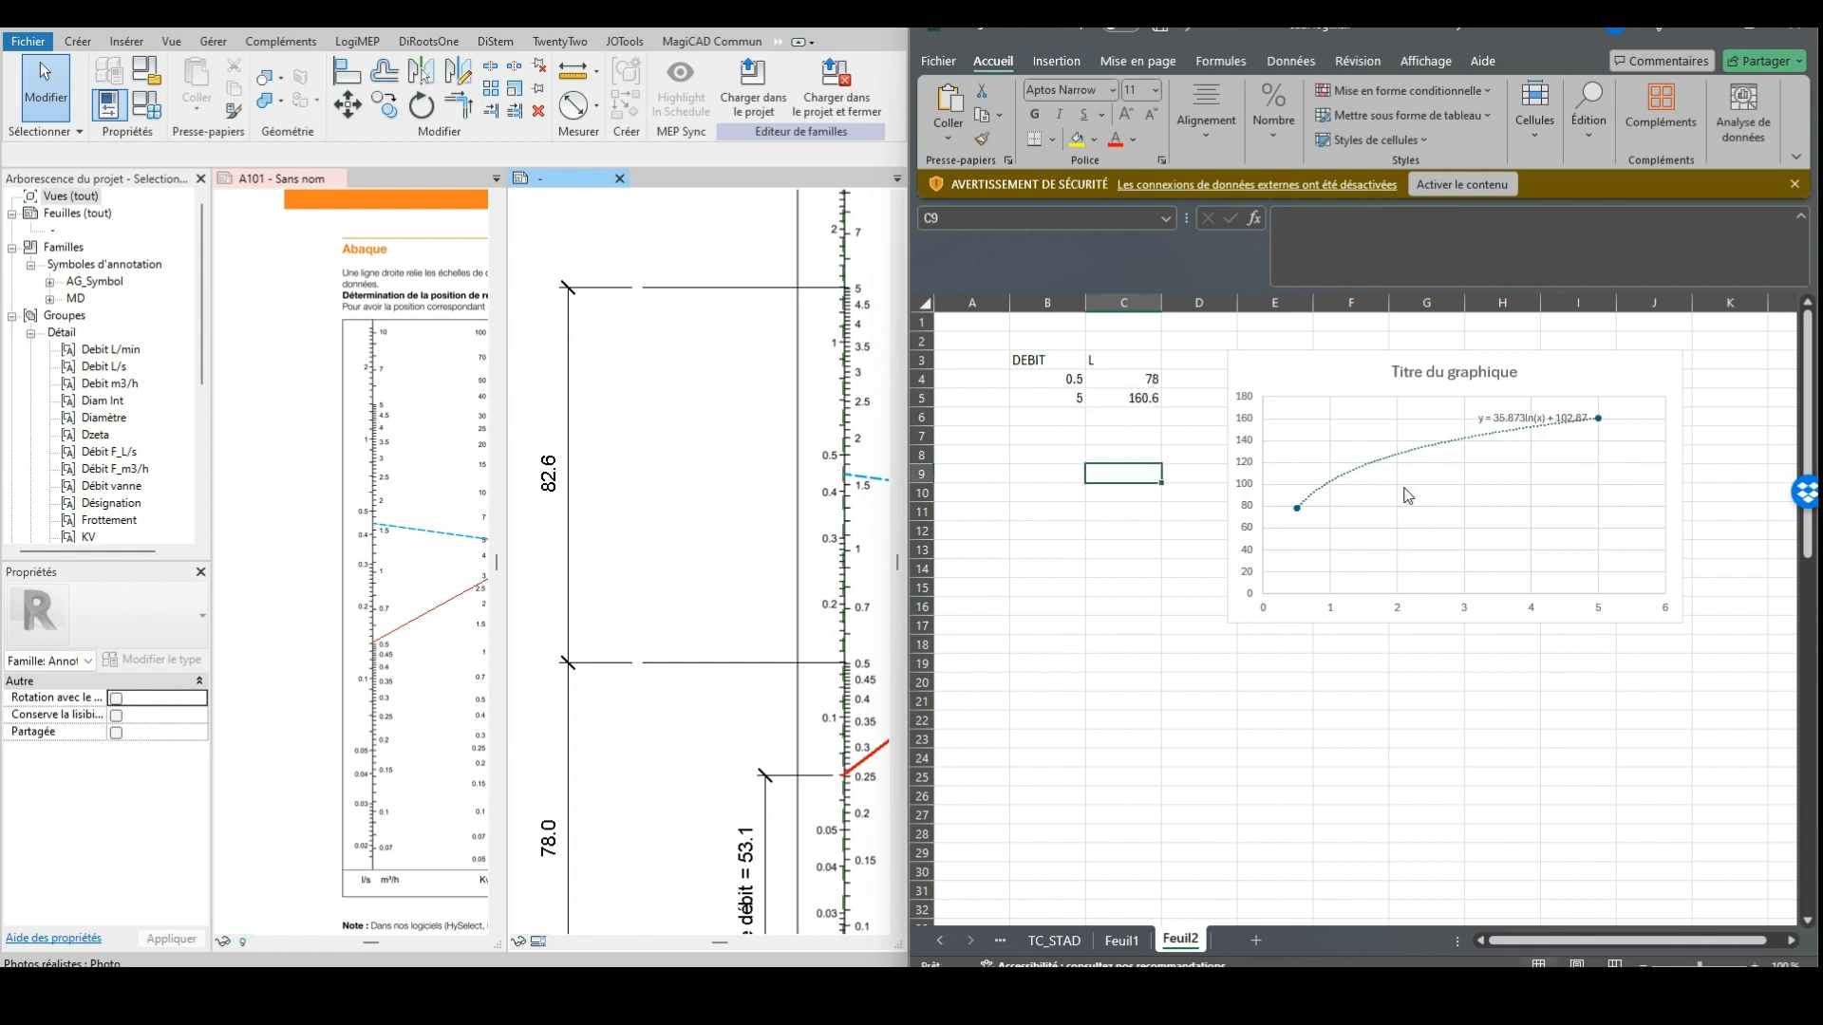
# Move the flow chart further right, away from the data table, and deselect it
pyautogui.click(1431, 503)
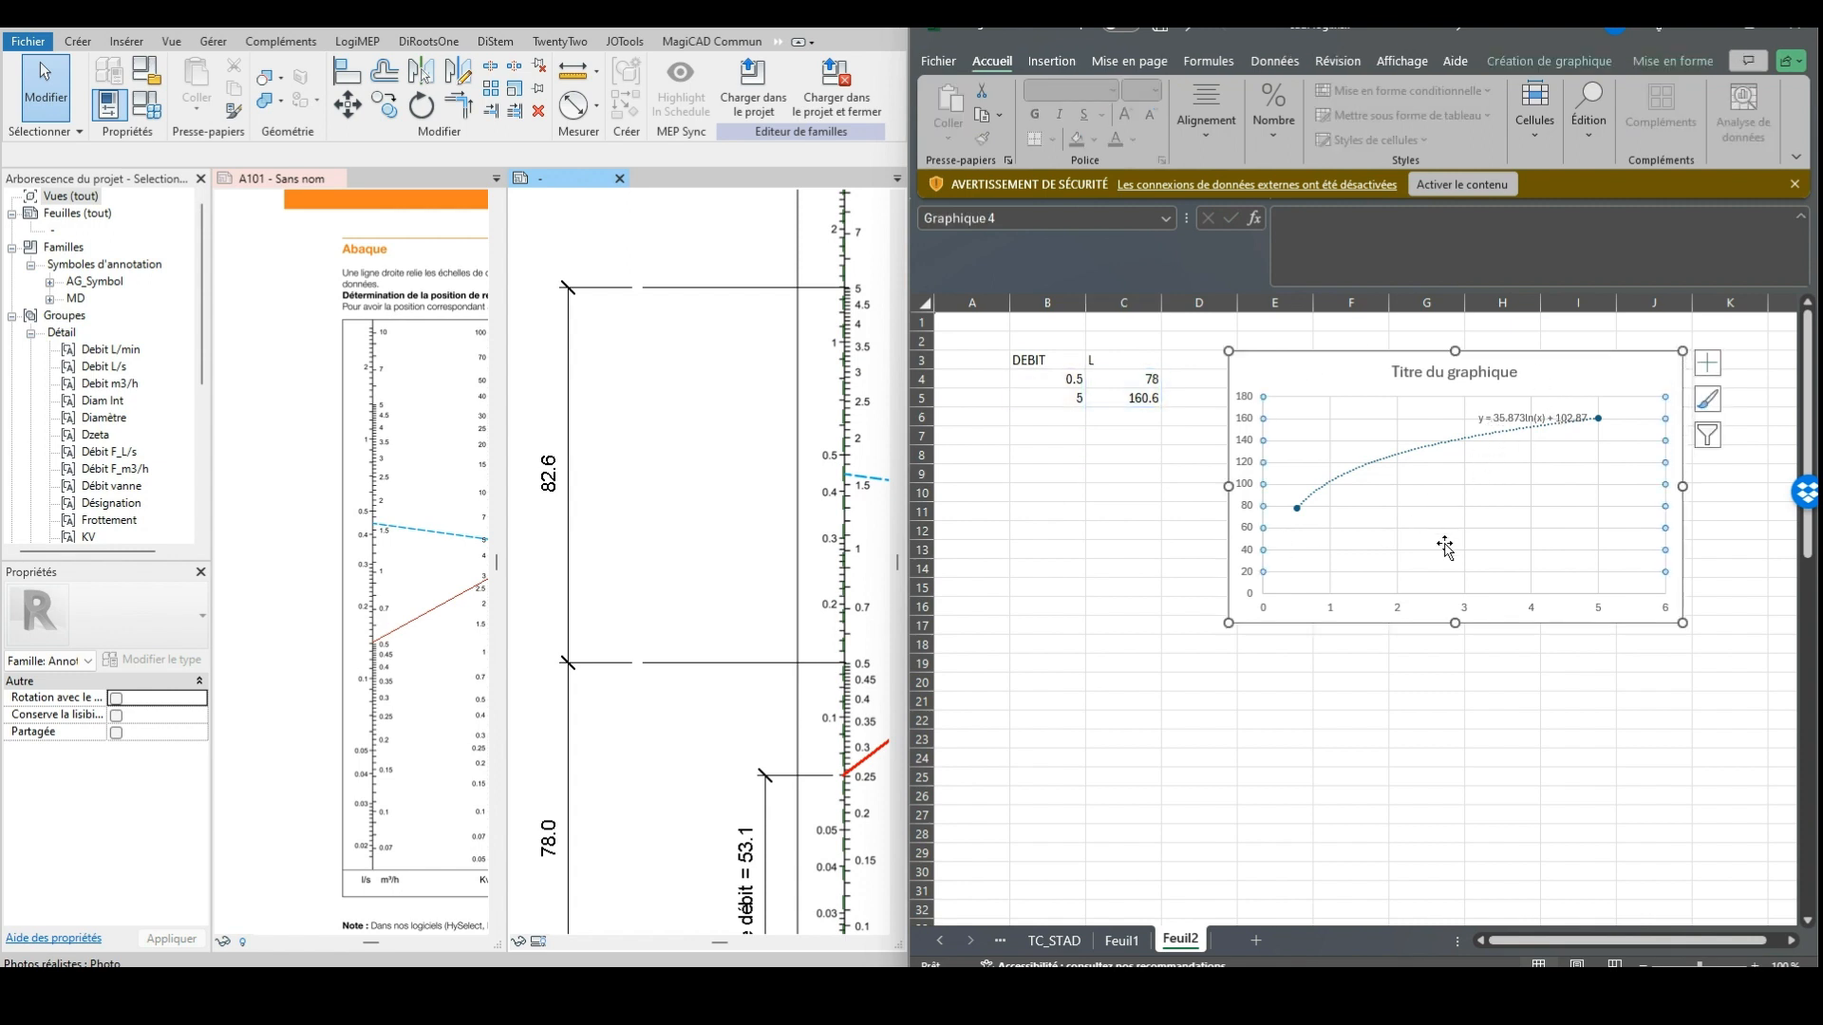
pyautogui.moveTo(1445, 547); pyautogui.dragTo(1484, 547)
pyautogui.moveTo(1534, 383); pyautogui.dragTo(1634, 387)
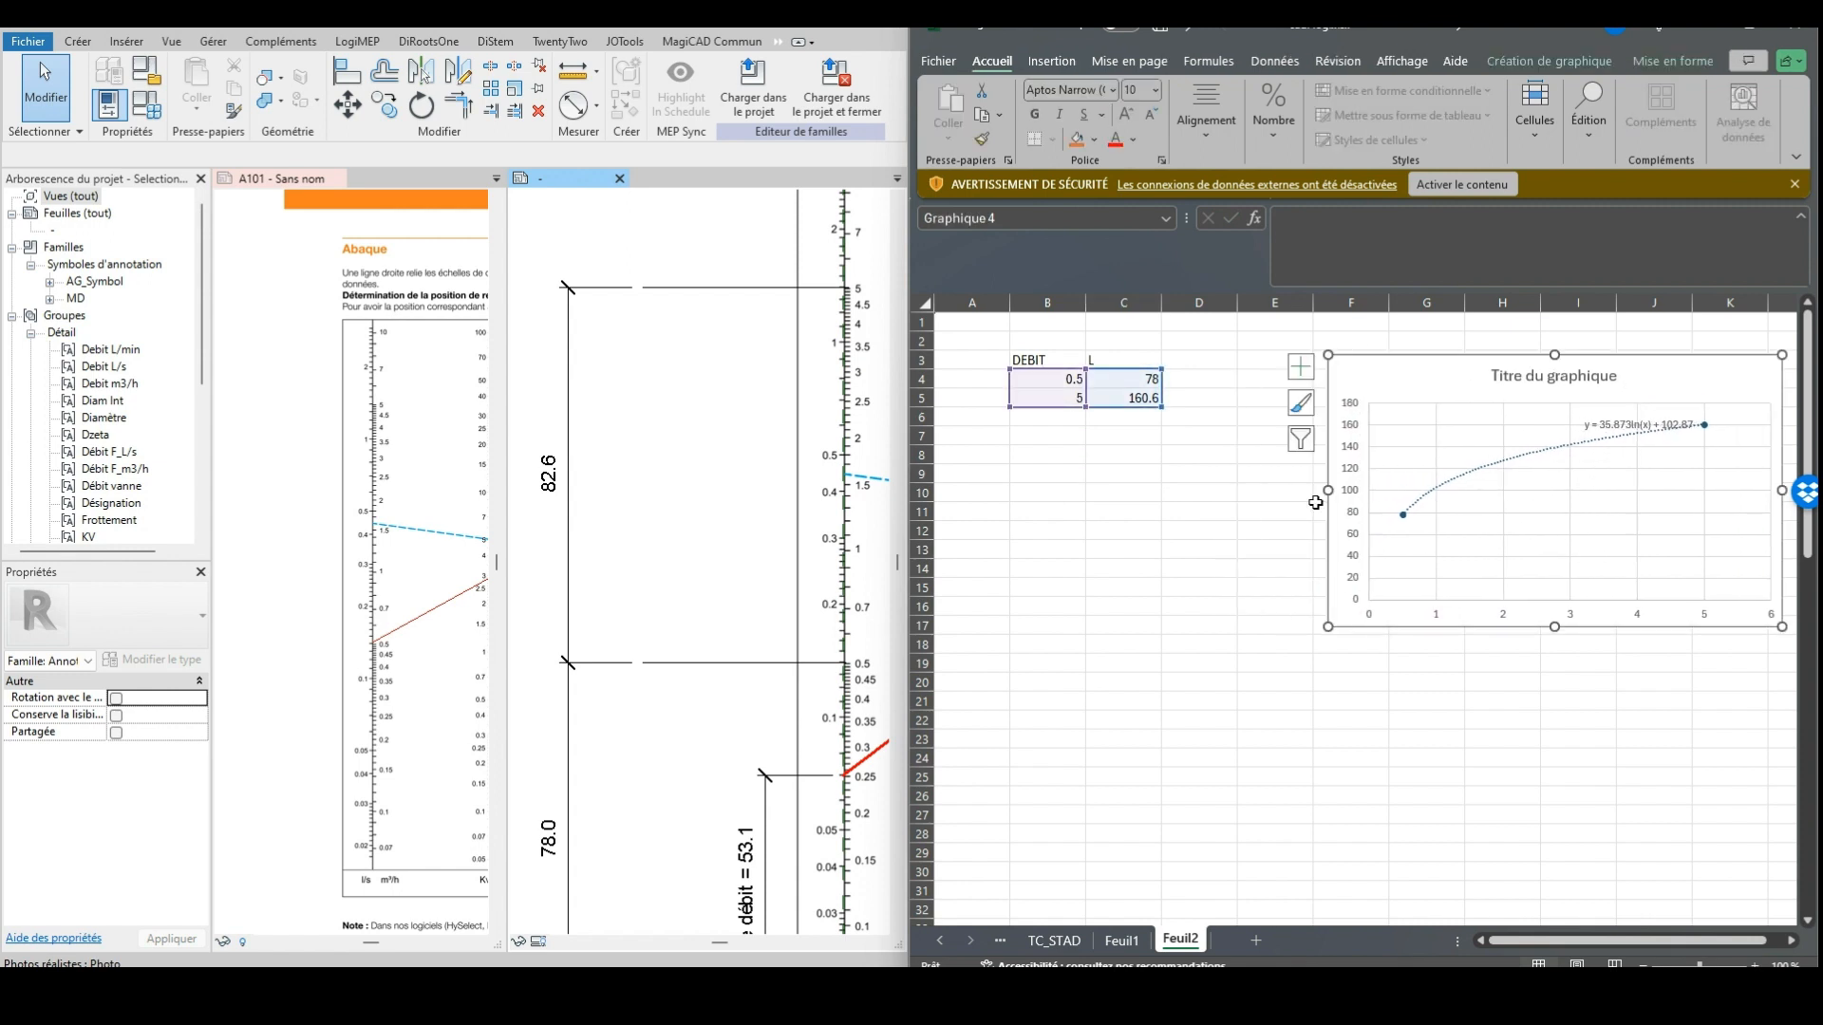
pyautogui.click(1308, 503)
pyautogui.click(1152, 533)
# Insert a markers-only scatter chart from the B4:C5 flow and length values and move it down to row 15
pyautogui.moveTo(1056, 380); pyautogui.dragTo(1139, 399)
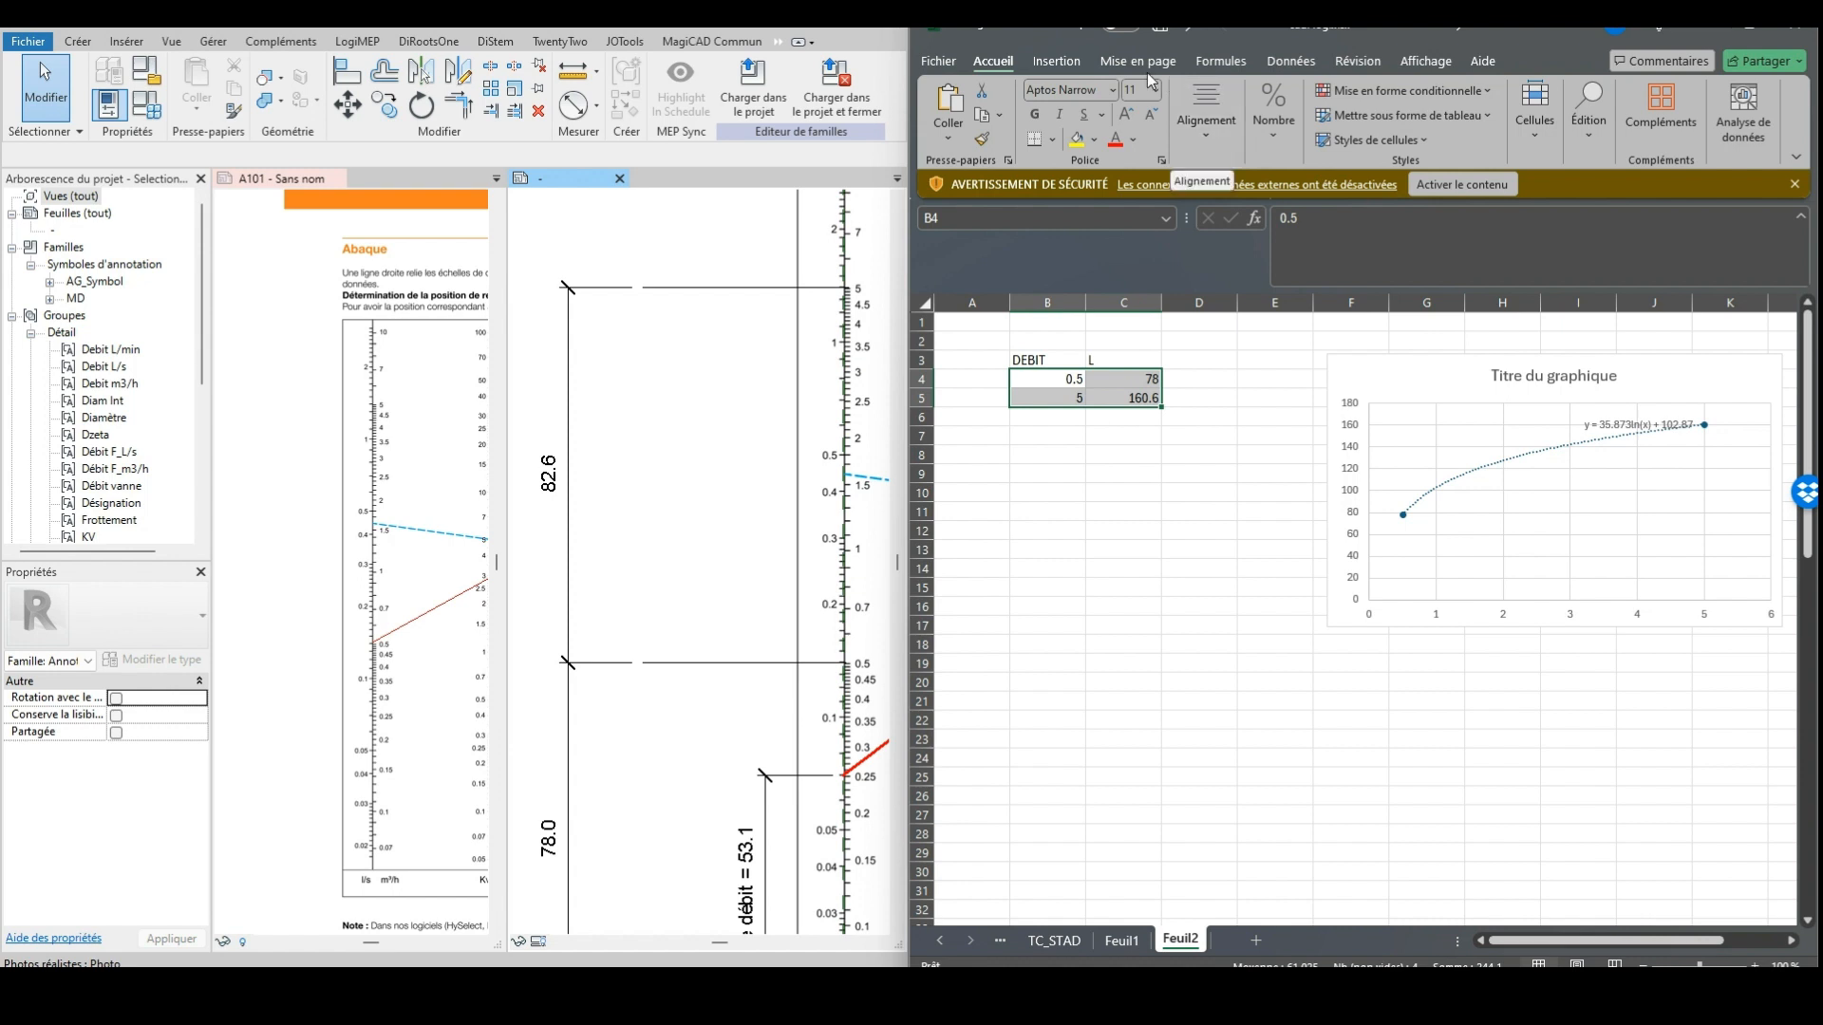
pyautogui.click(1058, 63)
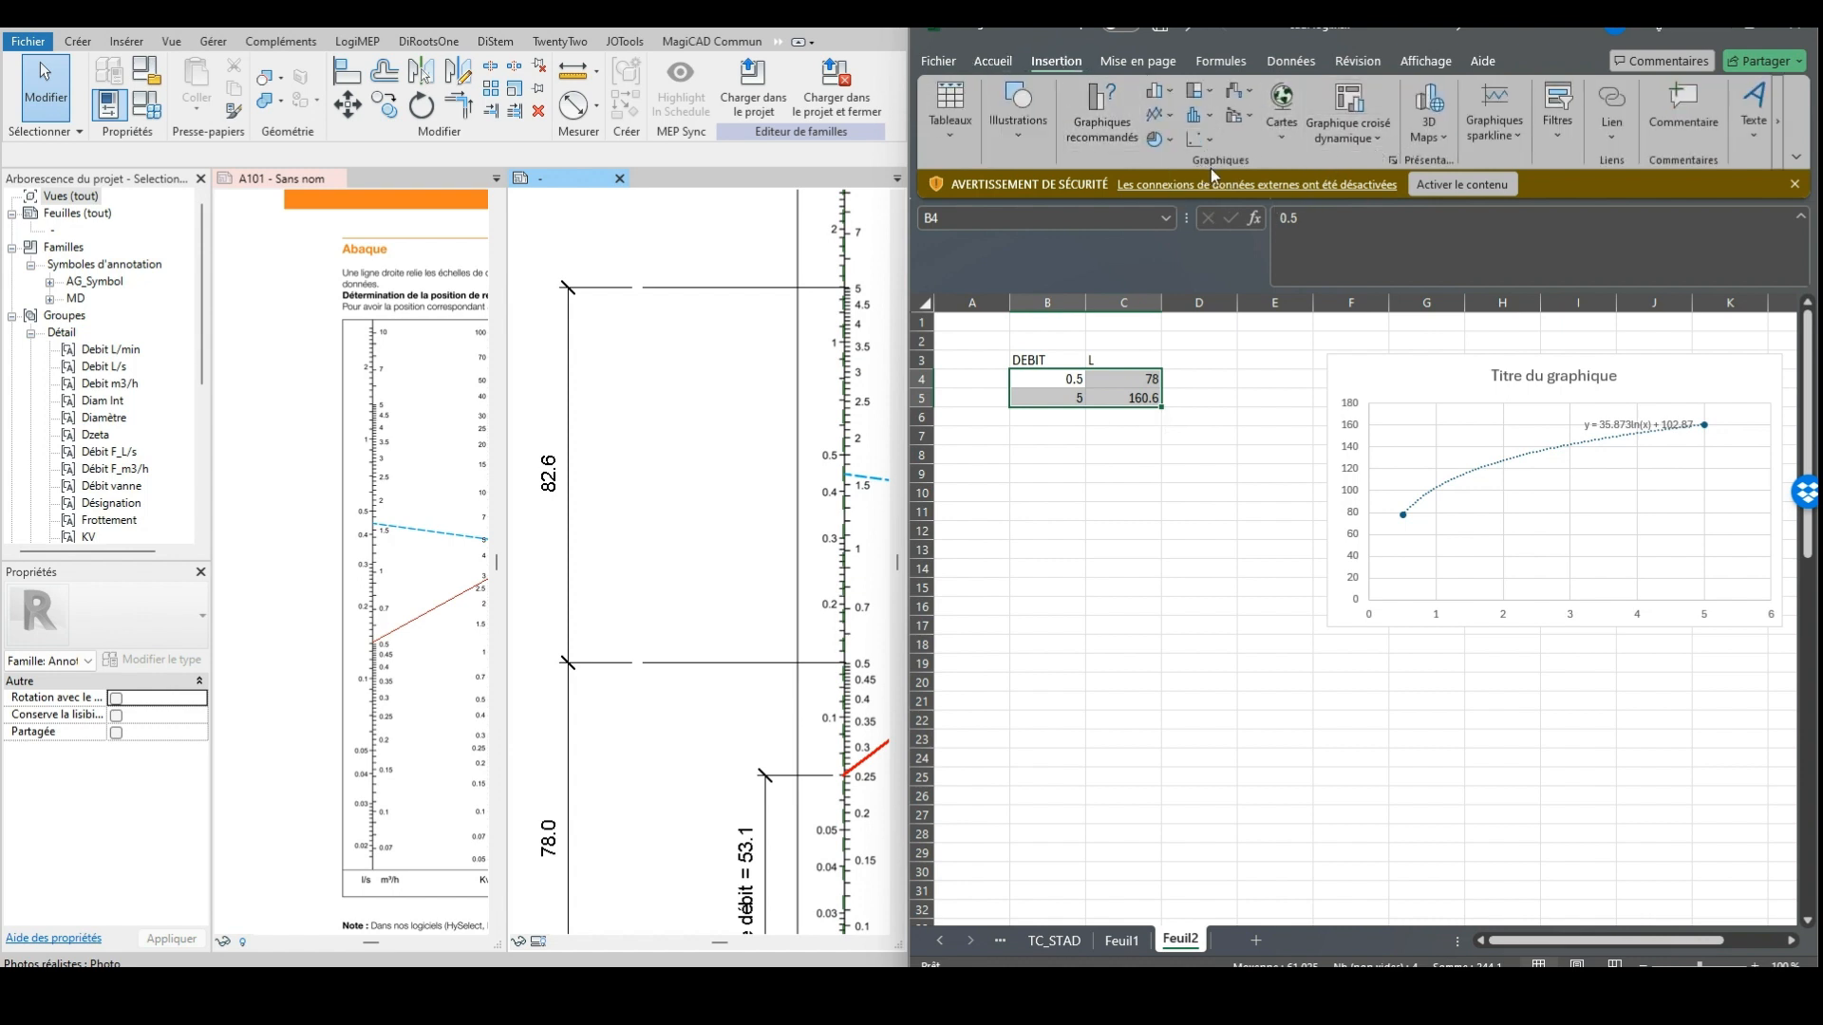
pyautogui.click(1213, 141)
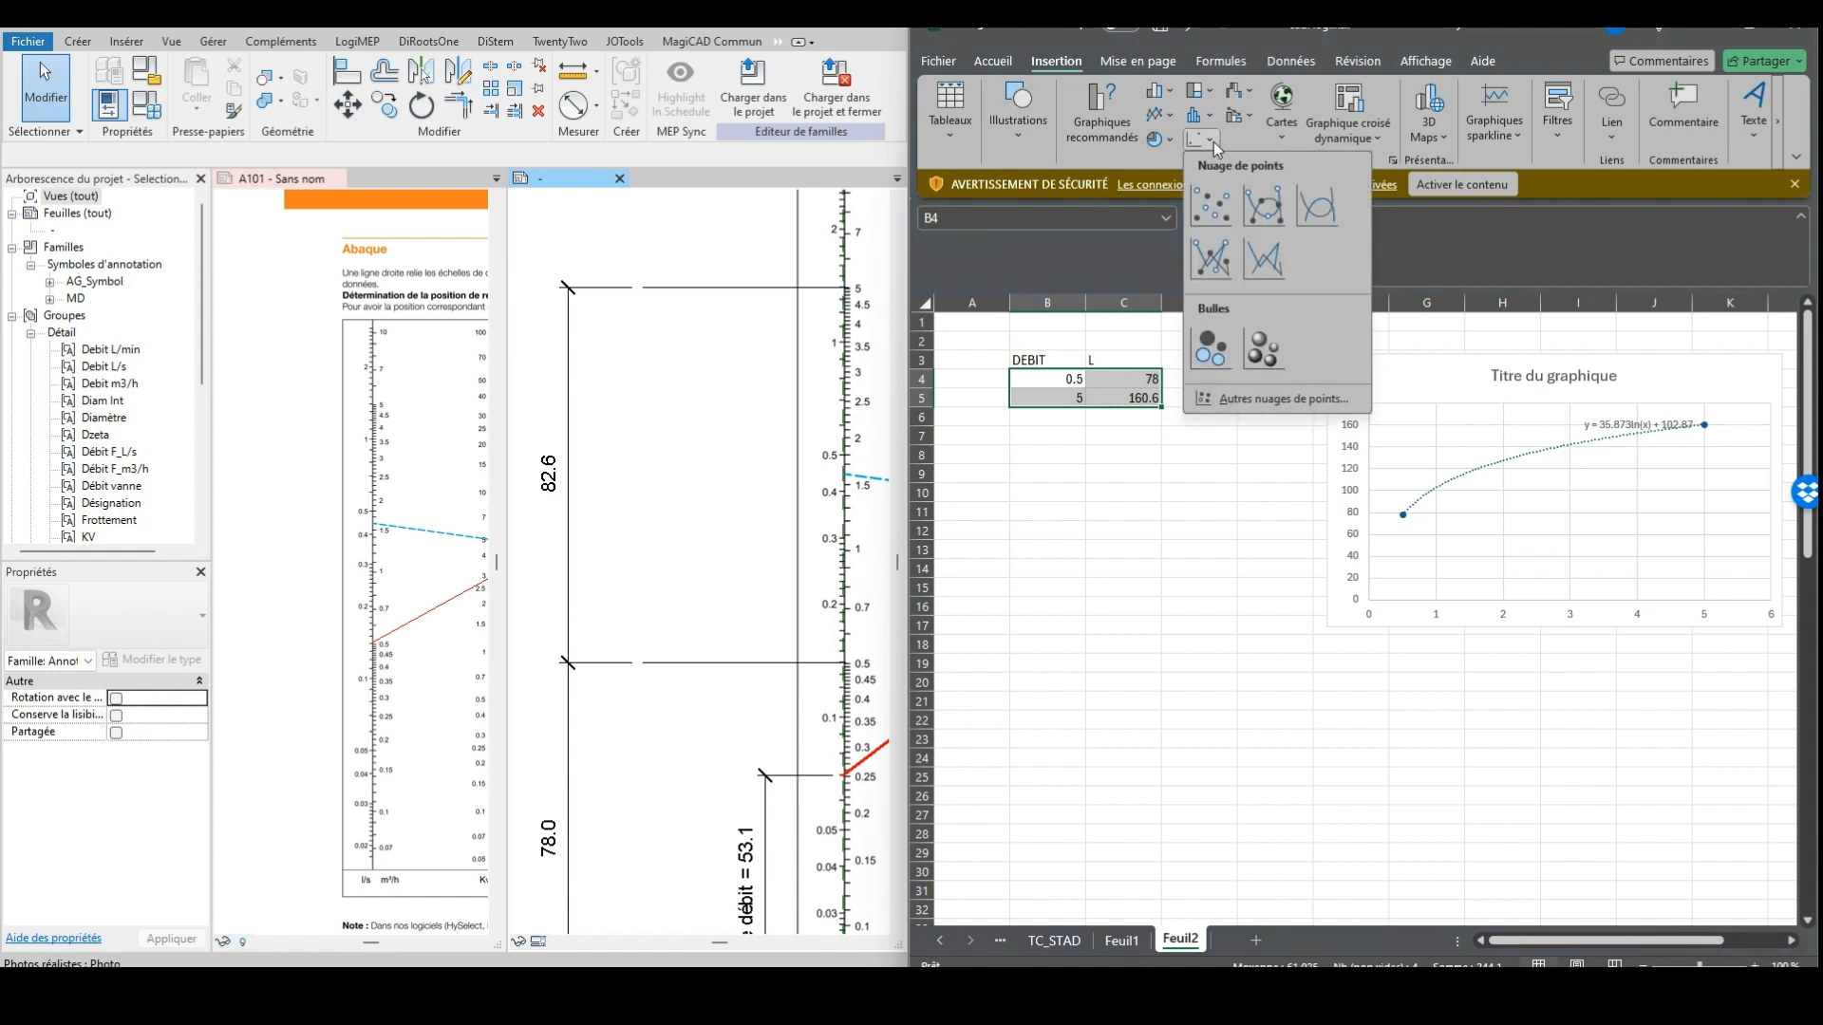
pyautogui.click(1214, 207)
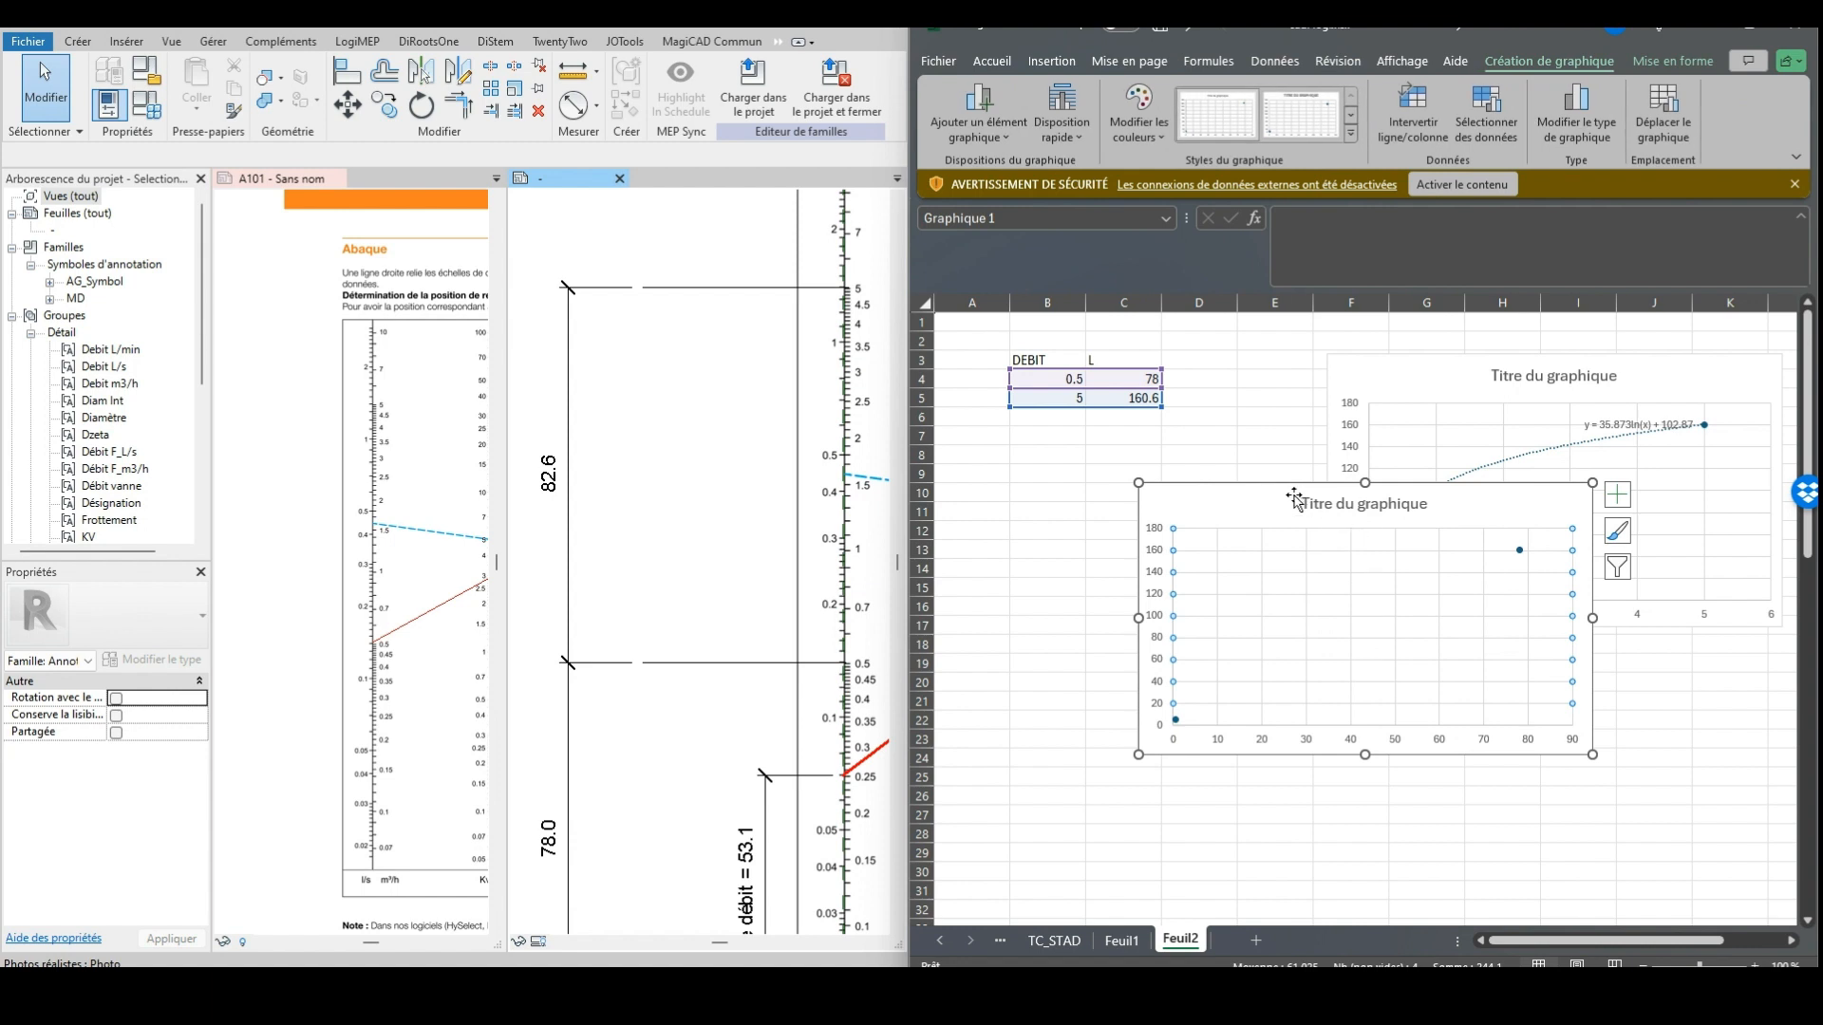
pyautogui.moveTo(1284, 495); pyautogui.dragTo(1342, 602)
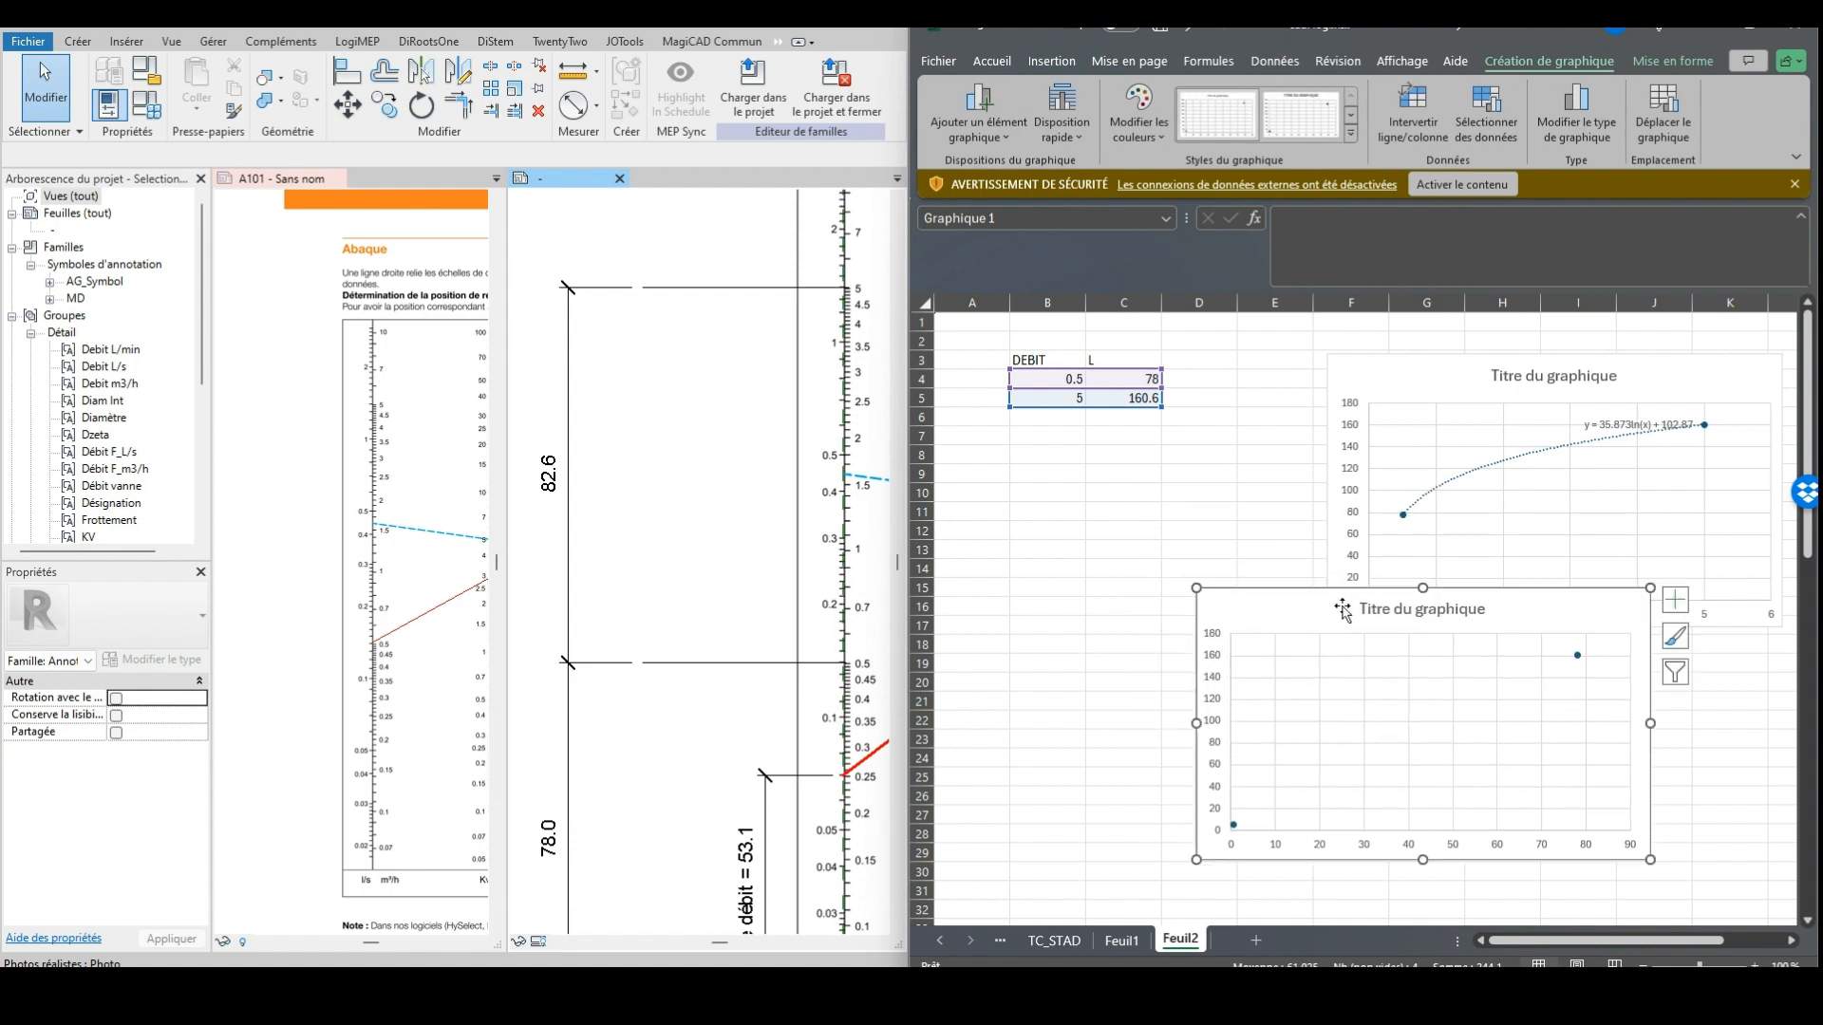
pyautogui.click(1303, 689)
pyautogui.click(1260, 607)
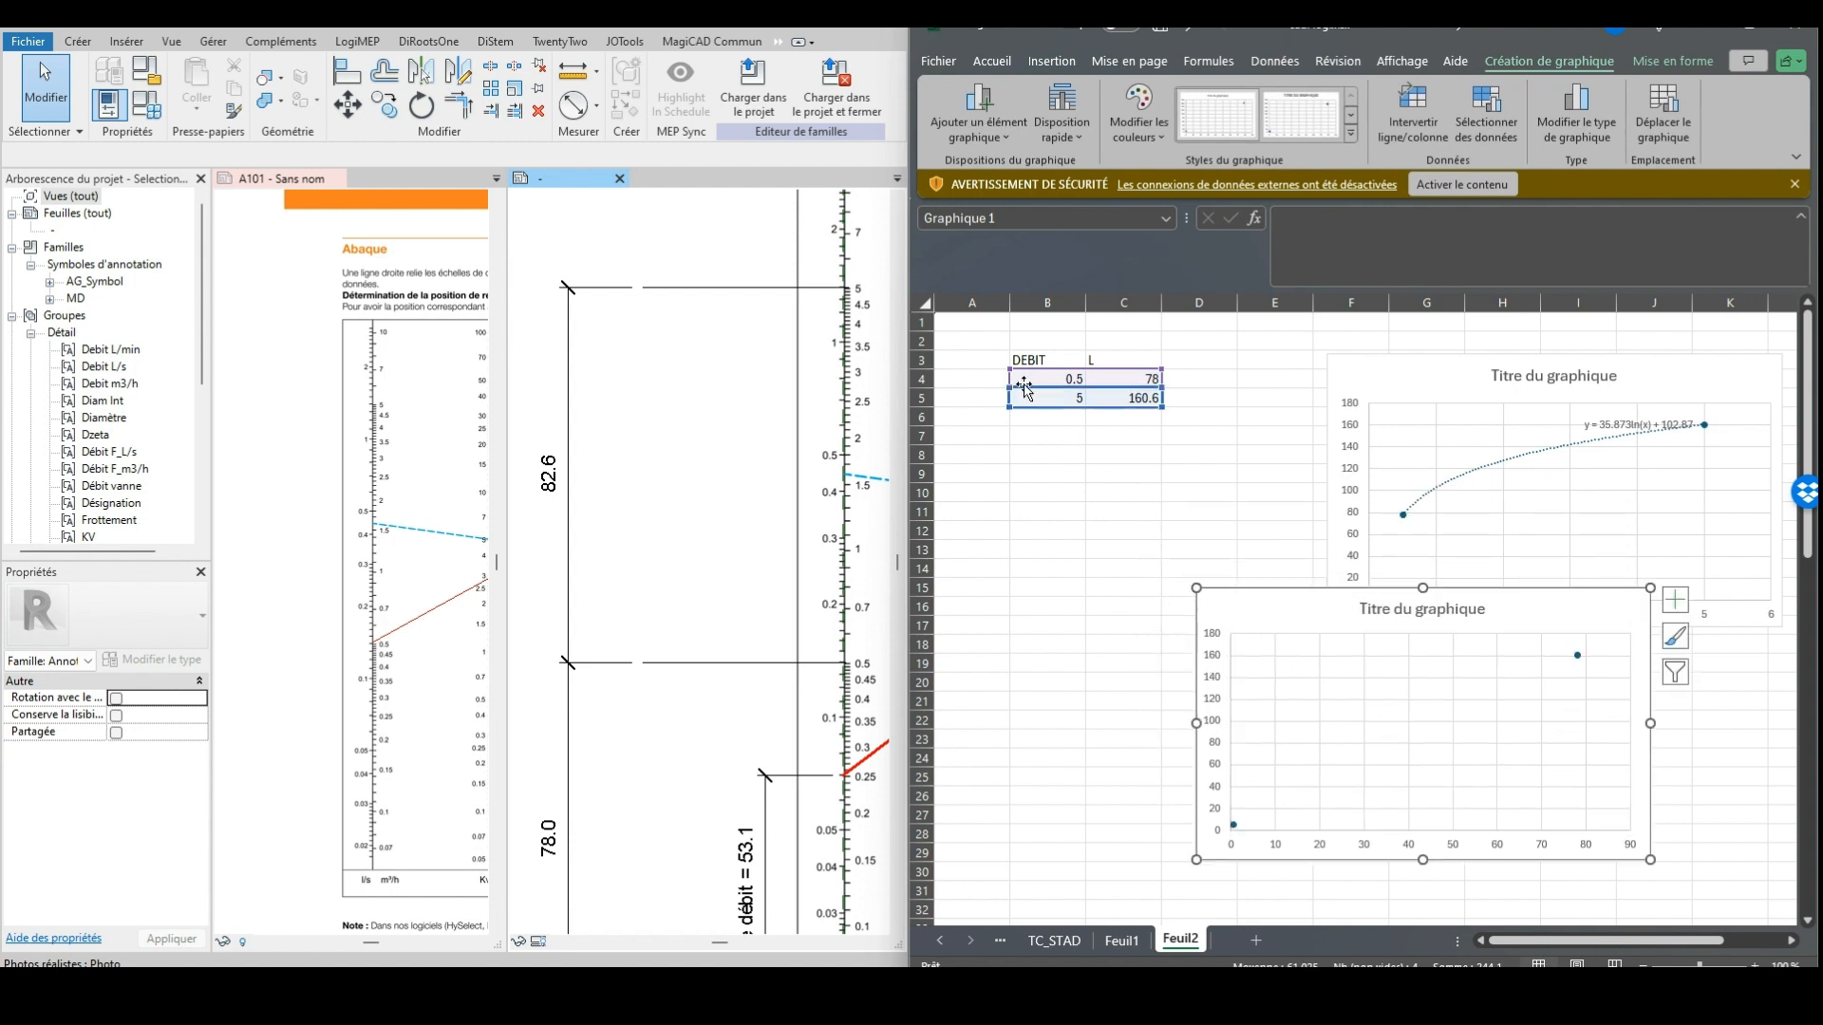
# Edit the new chart's data series so its X values come from the DEBIT cells B4:B5
pyautogui.rightClick(1303, 622)
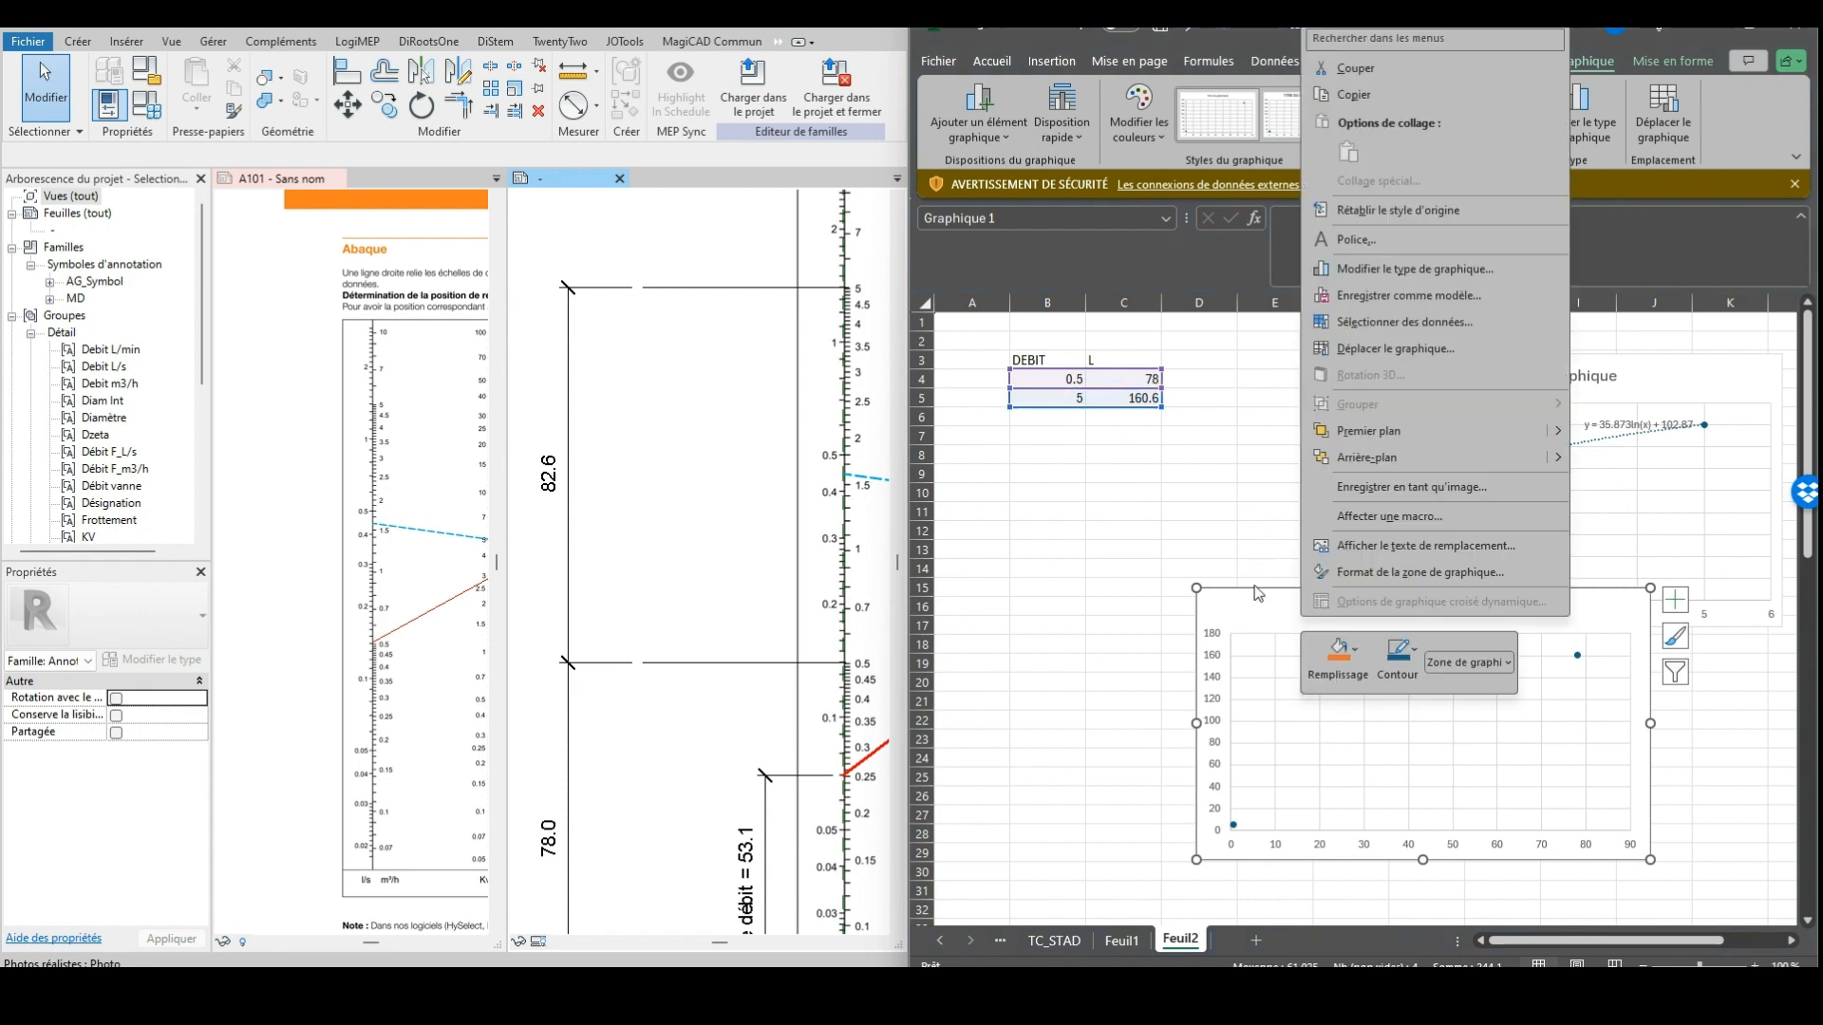
pyautogui.click(1429, 322)
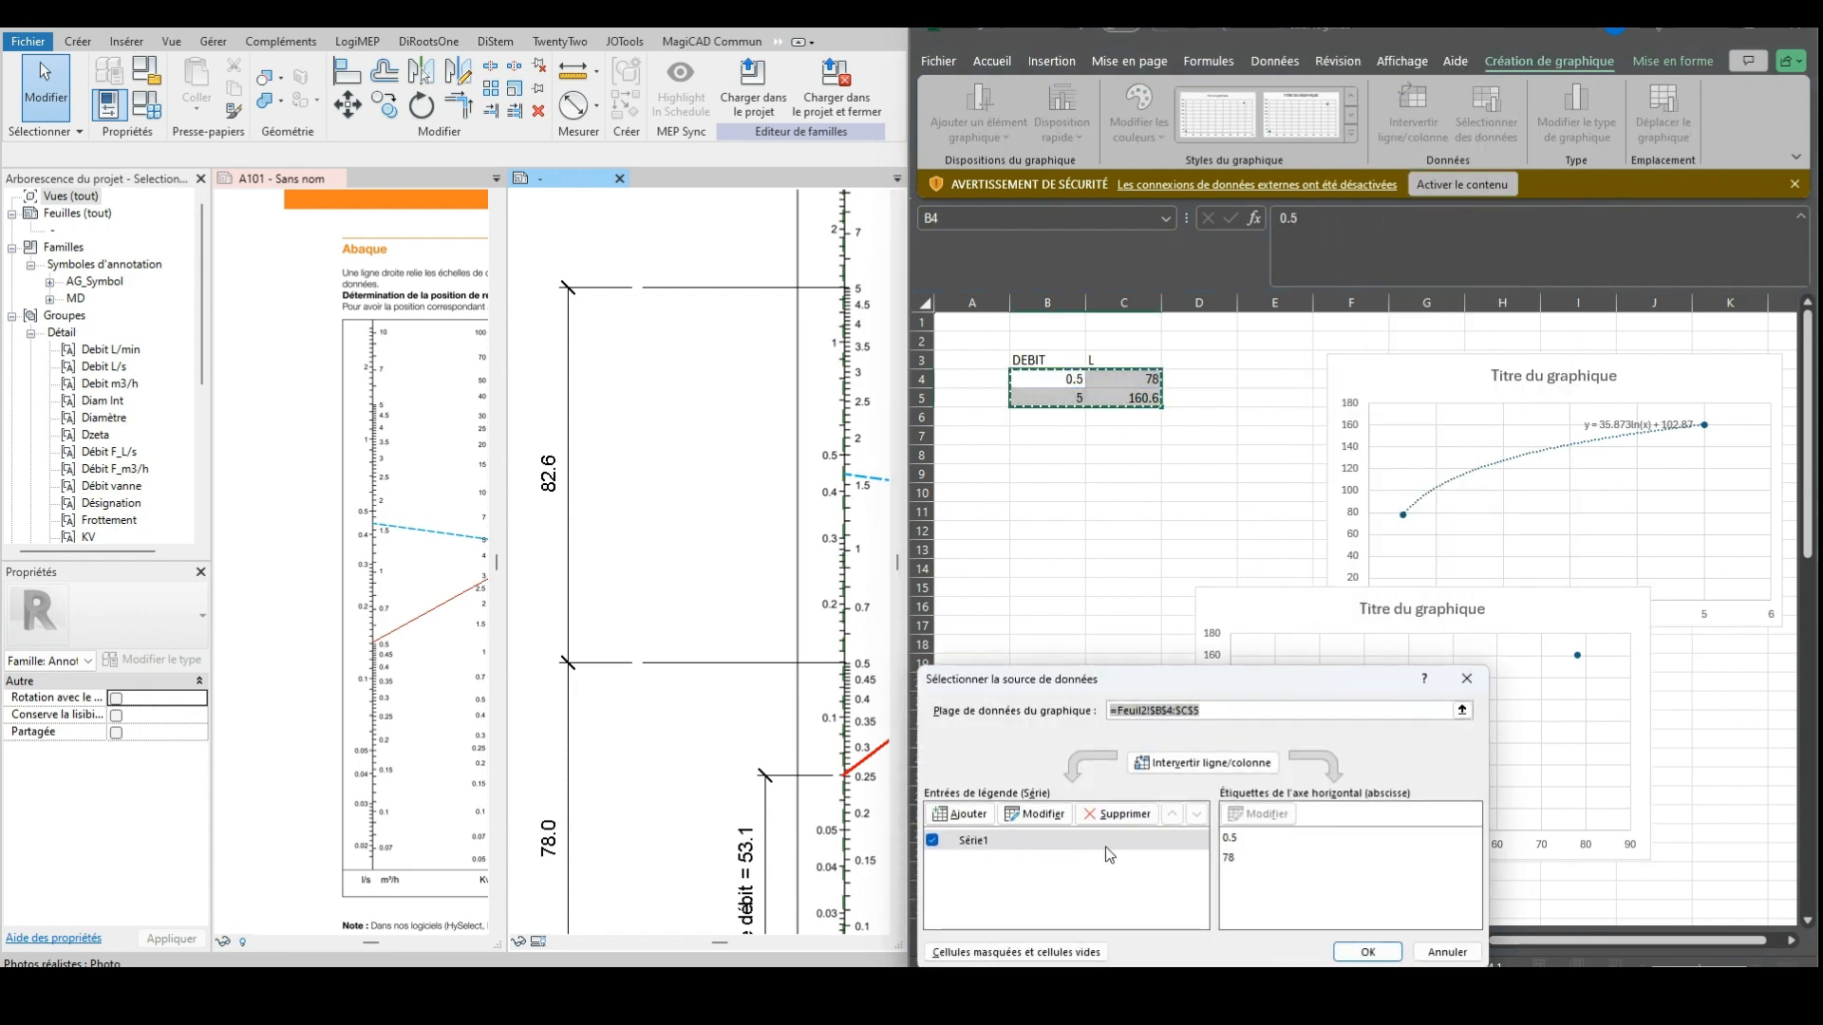
pyautogui.click(1037, 815)
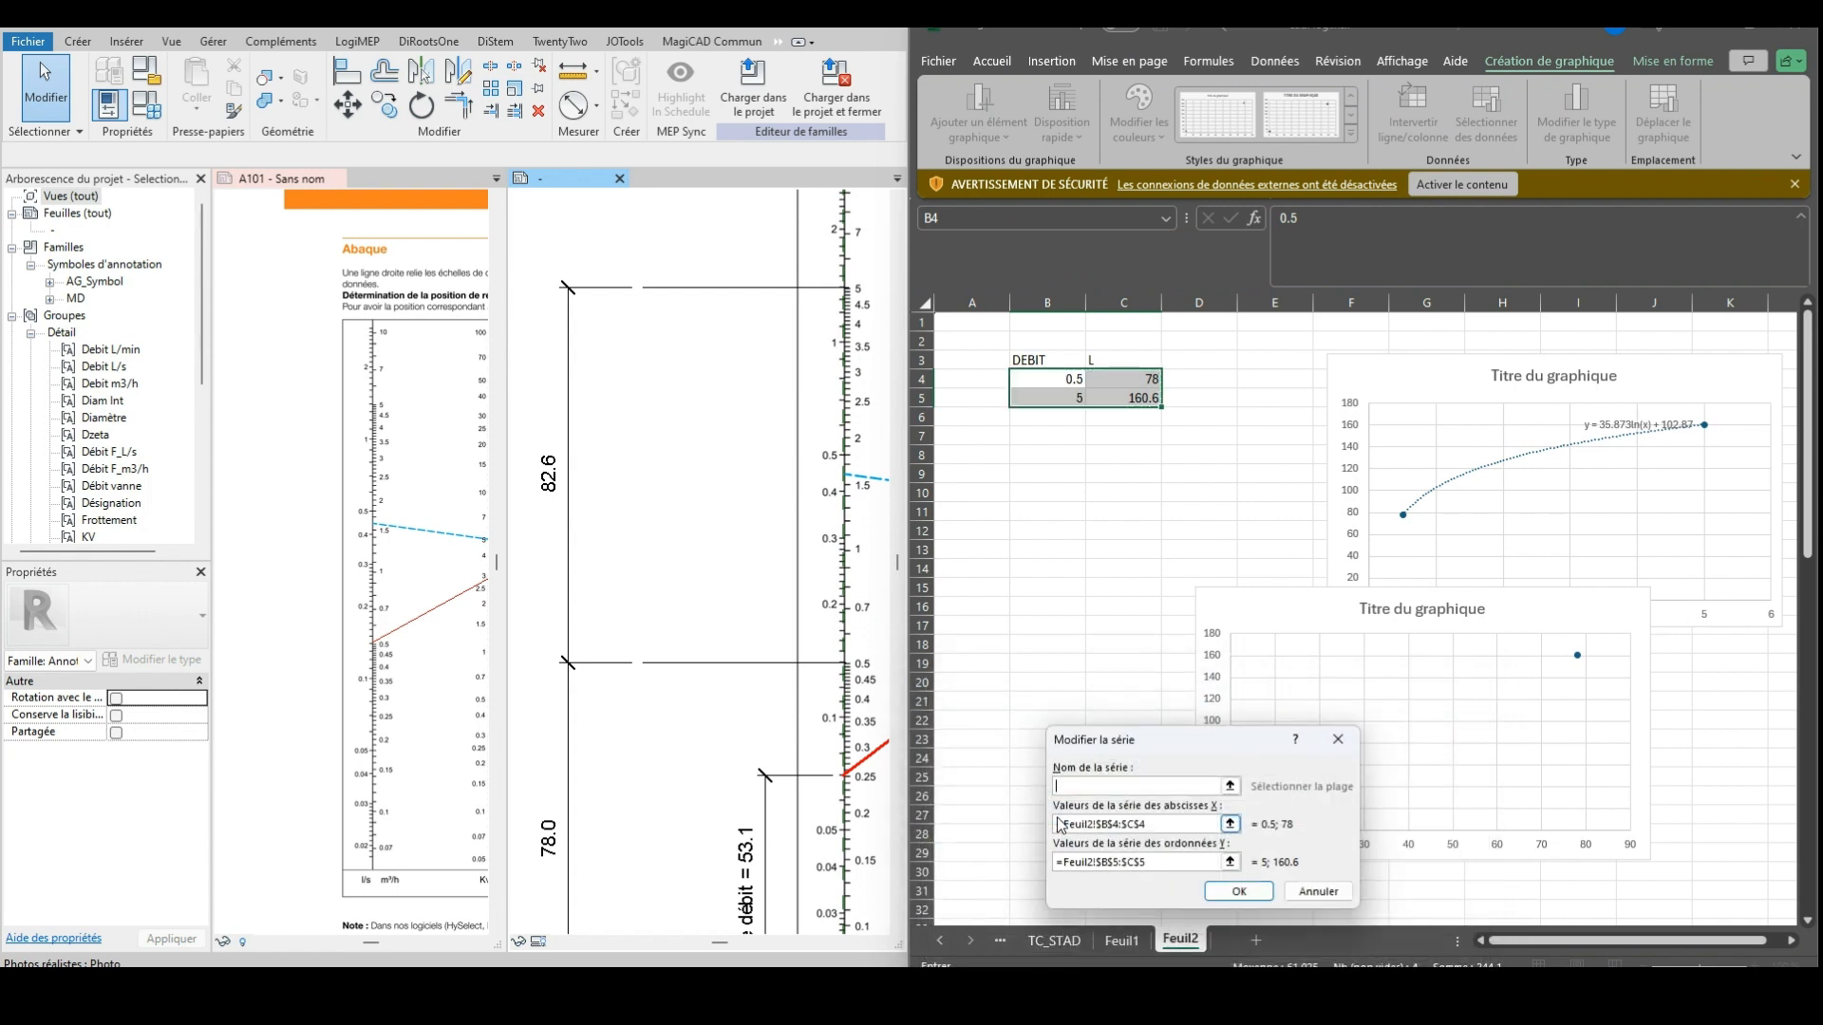
pyautogui.click(1229, 825)
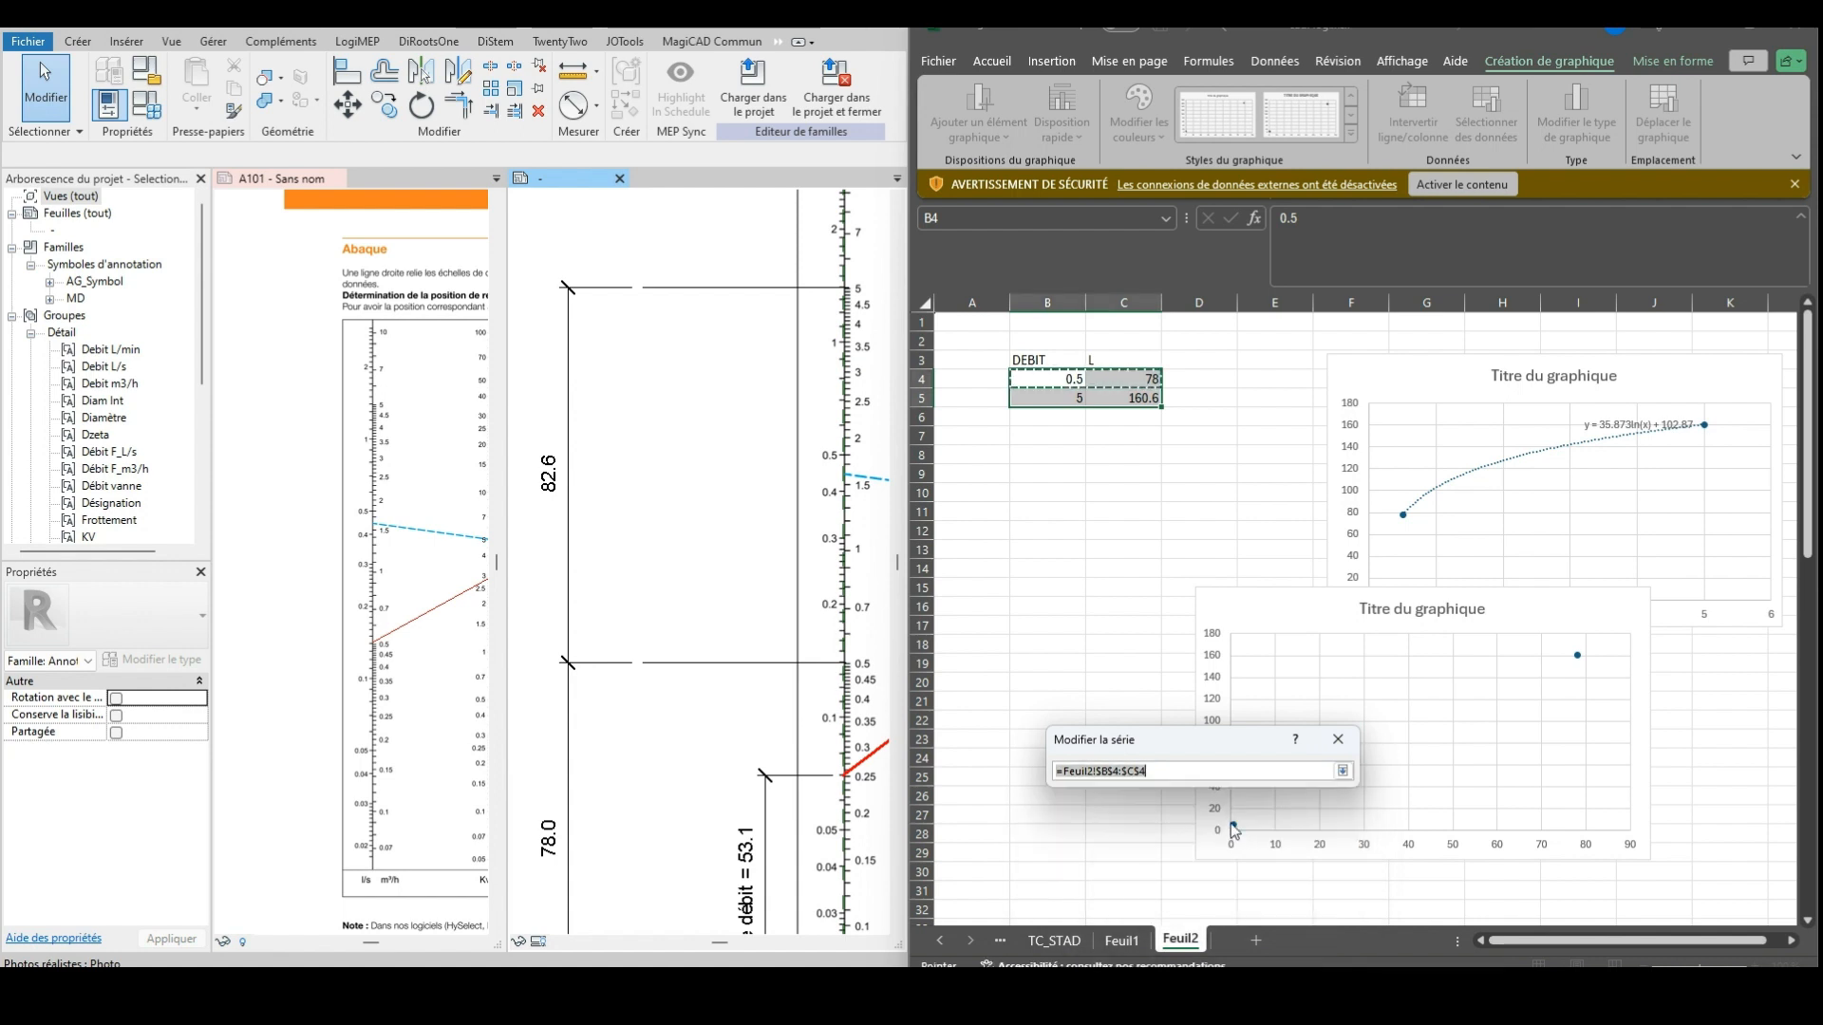
pyautogui.moveTo(1066, 379); pyautogui.dragTo(1068, 399)
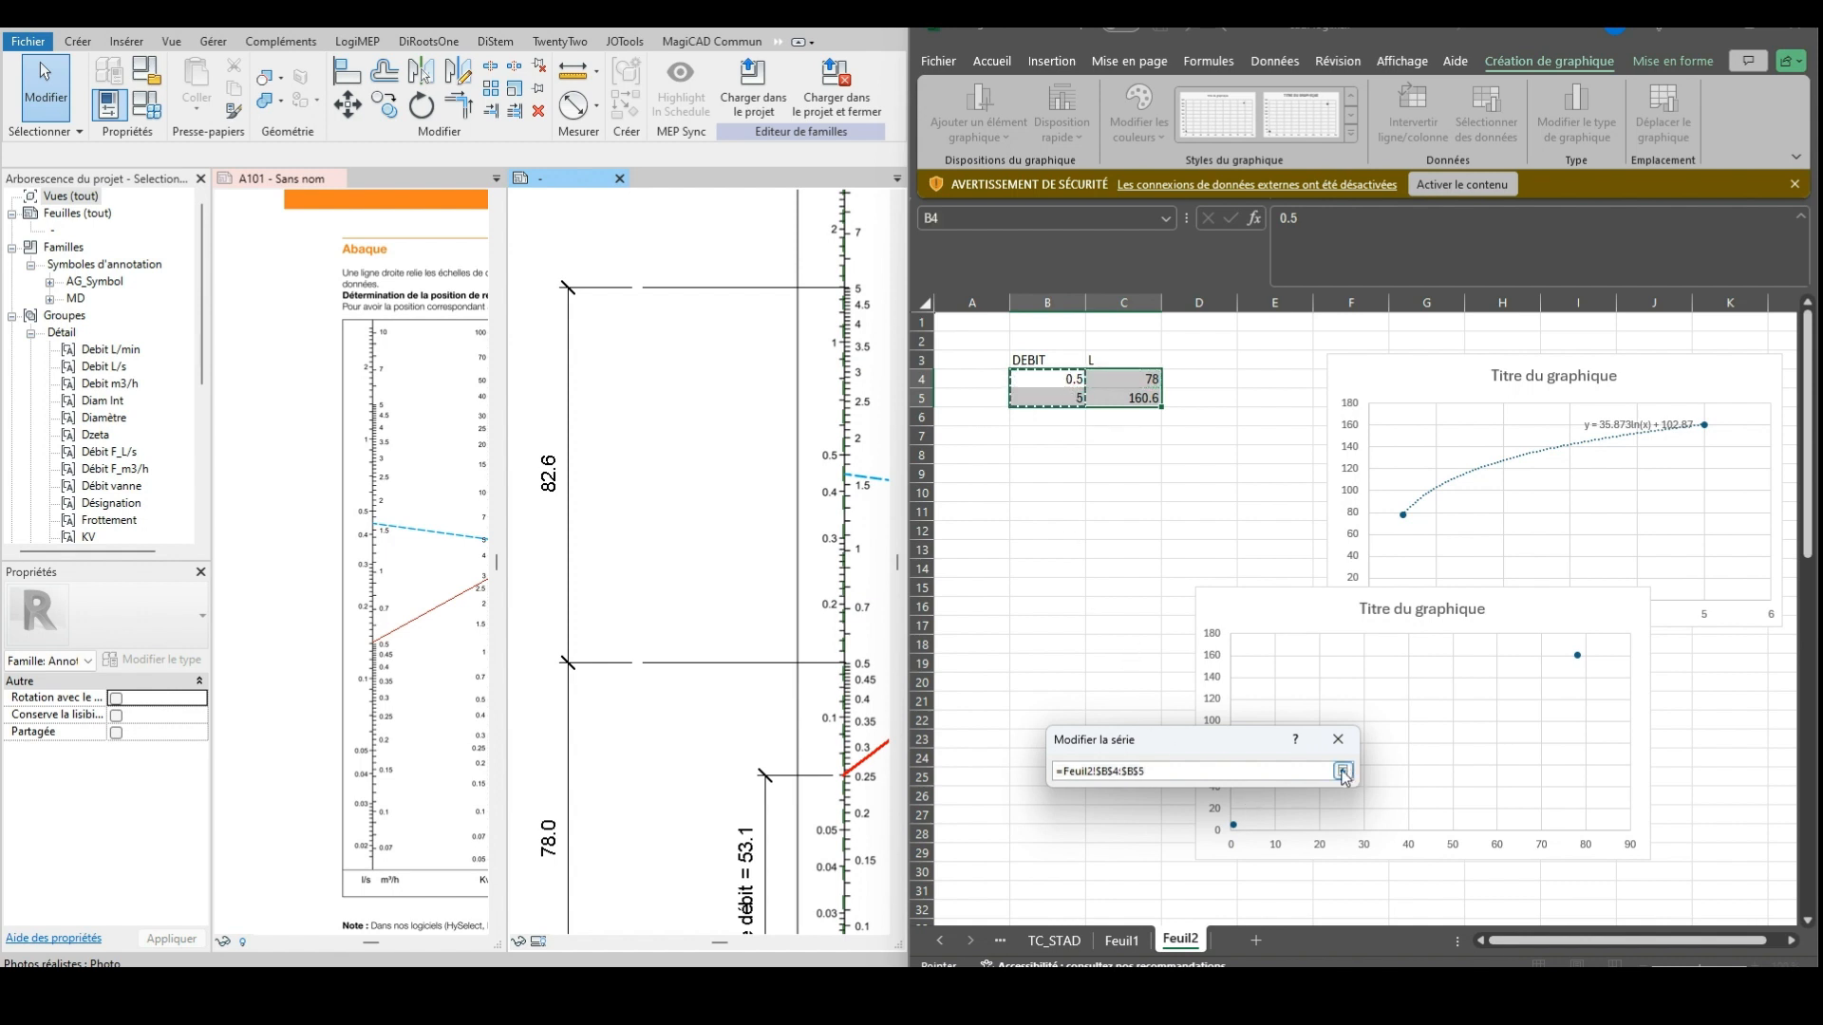
pyautogui.click(1342, 770)
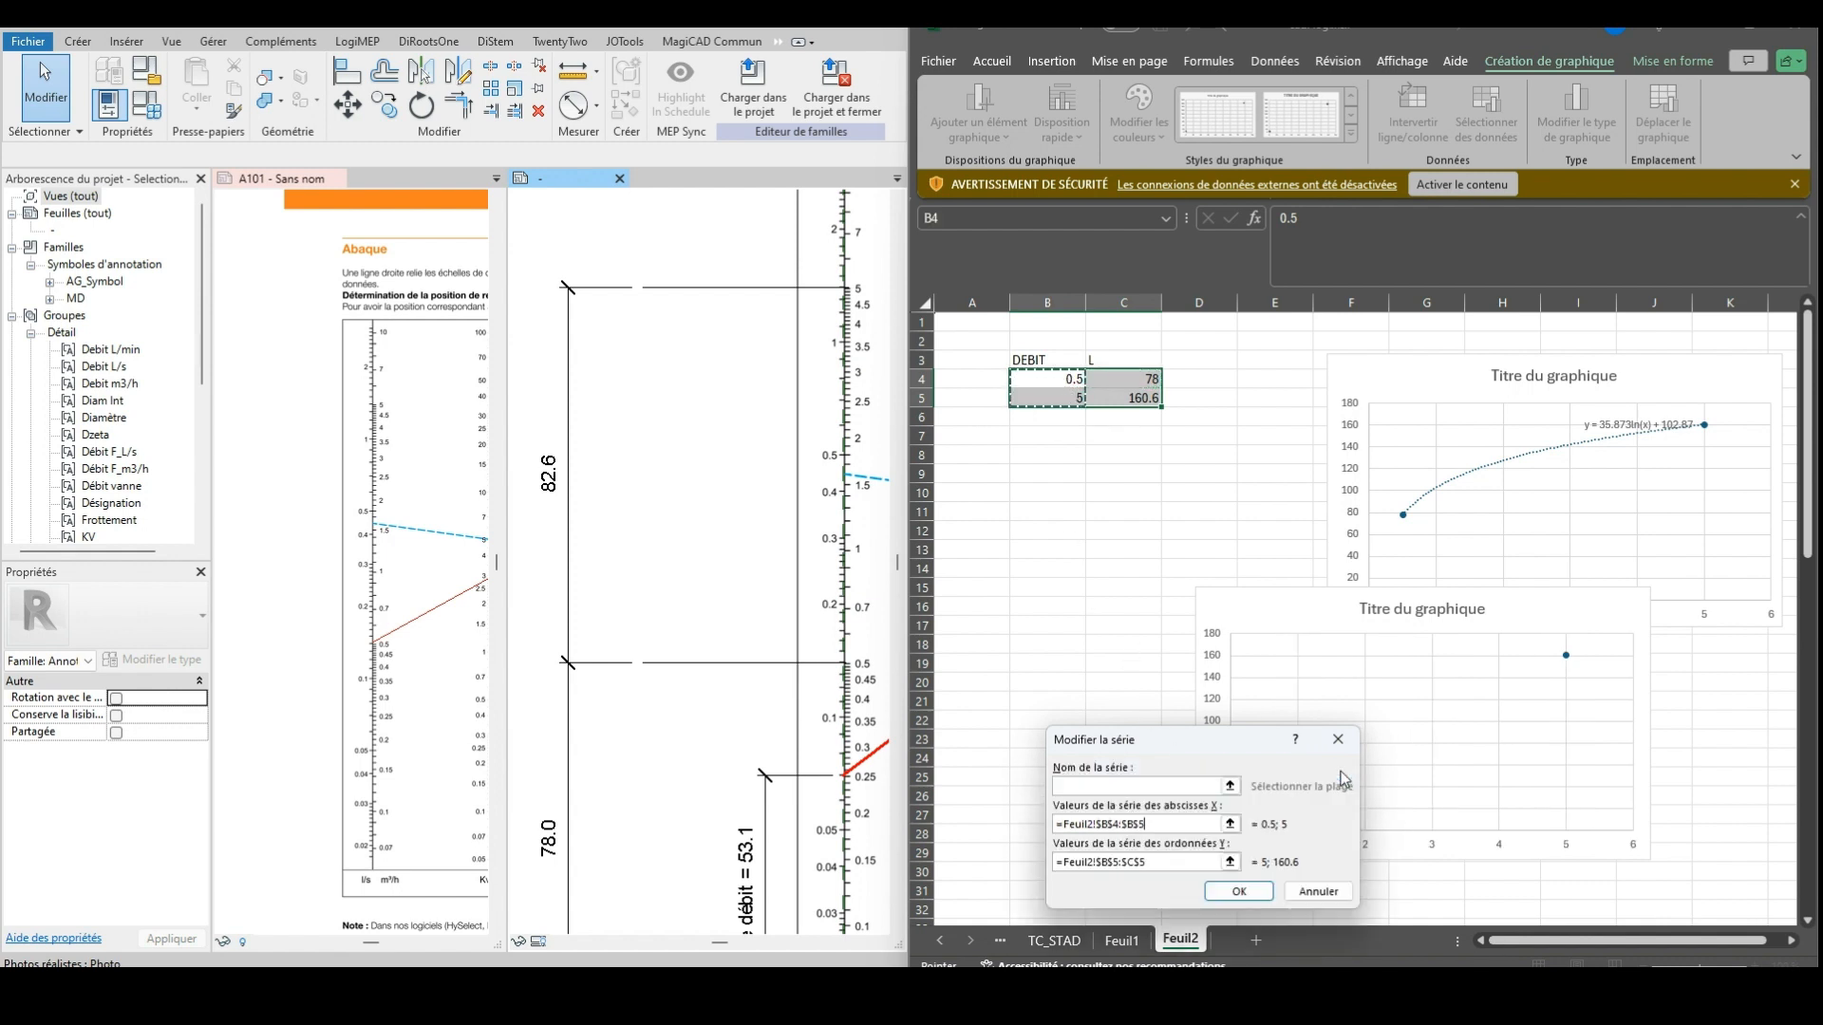
# Set the series' Y values to the L cells C4:C5 and apply the data source changes
pyautogui.click(1230, 862)
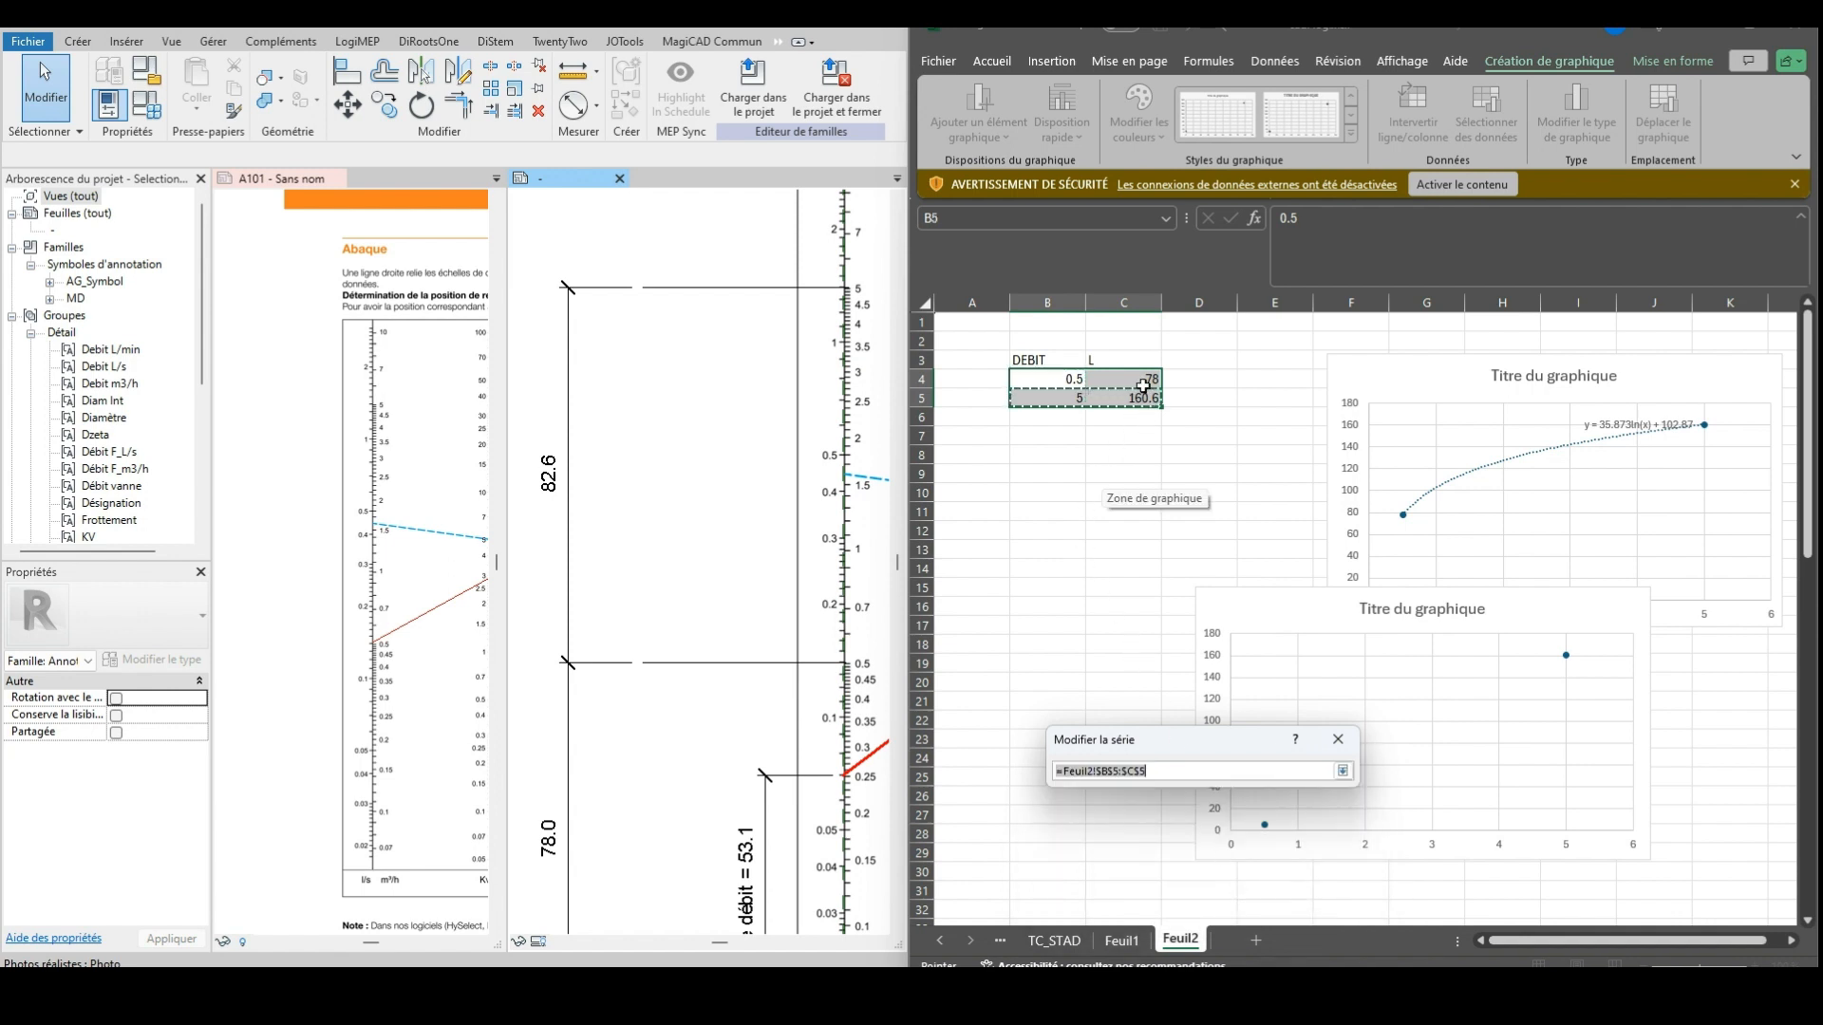
pyautogui.moveTo(1142, 378); pyautogui.dragTo(1144, 395)
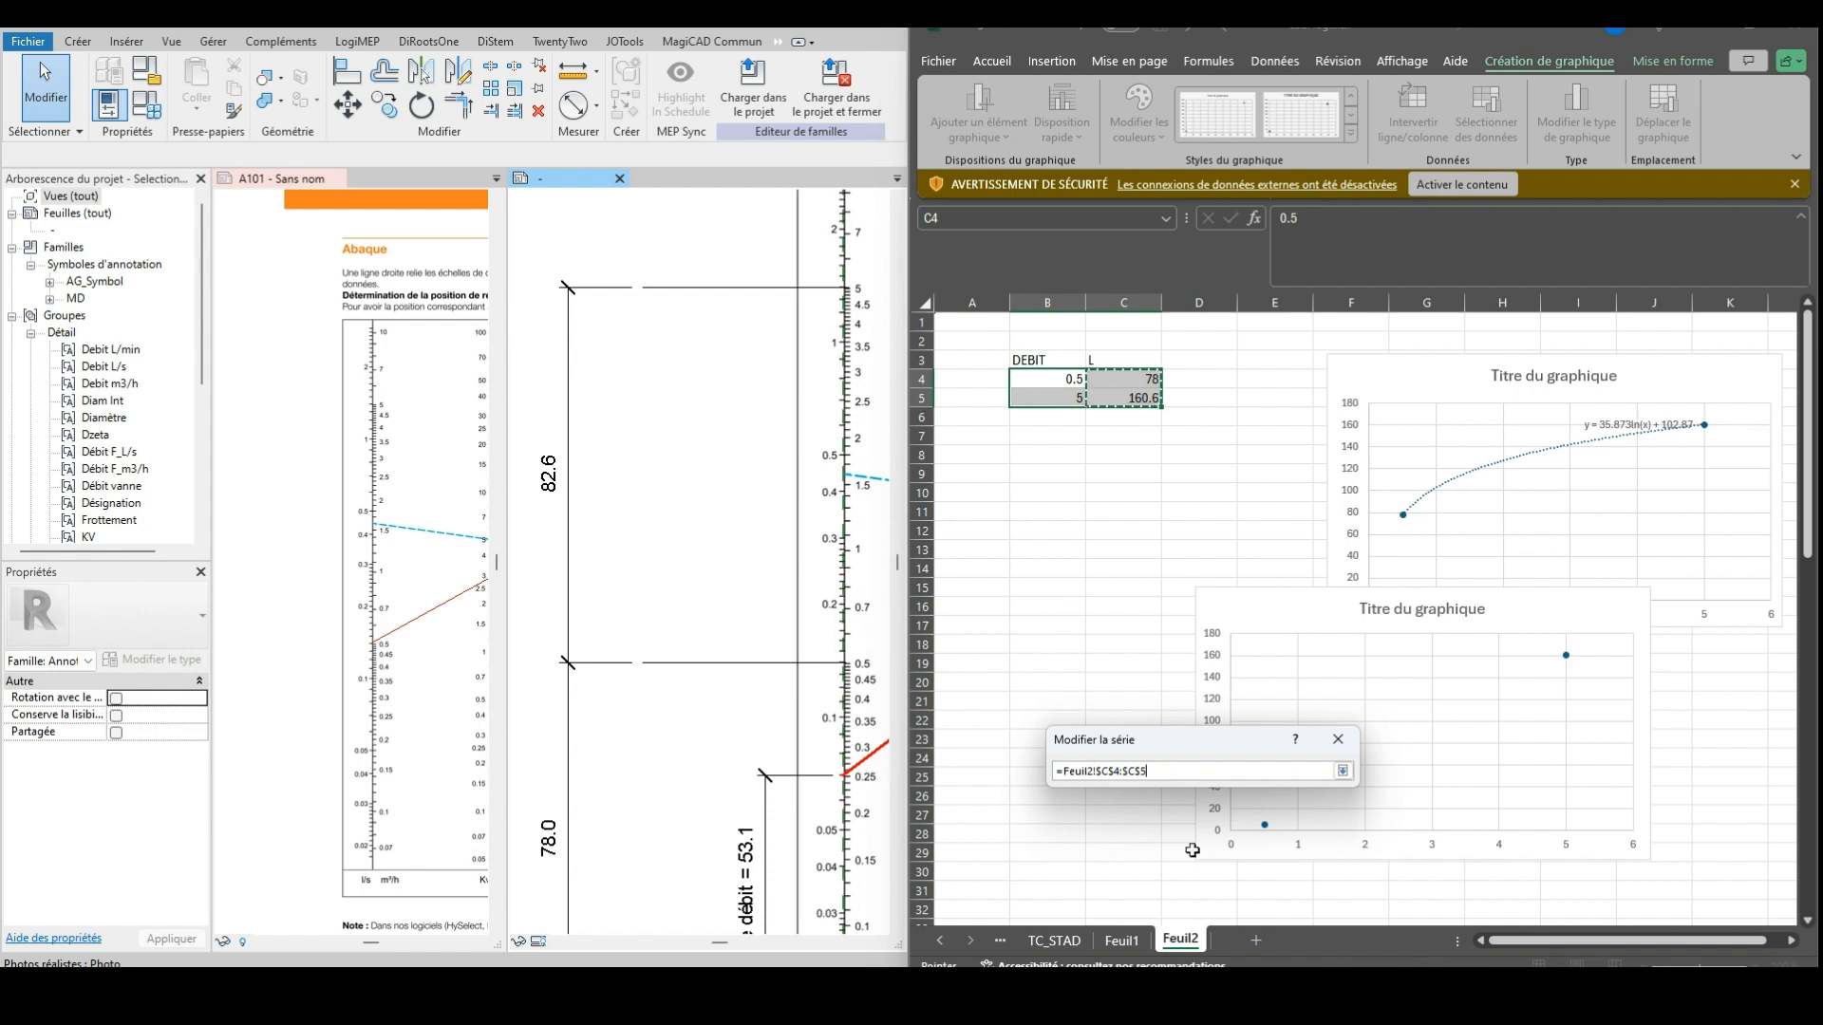
pyautogui.click(1342, 771)
pyautogui.click(1248, 894)
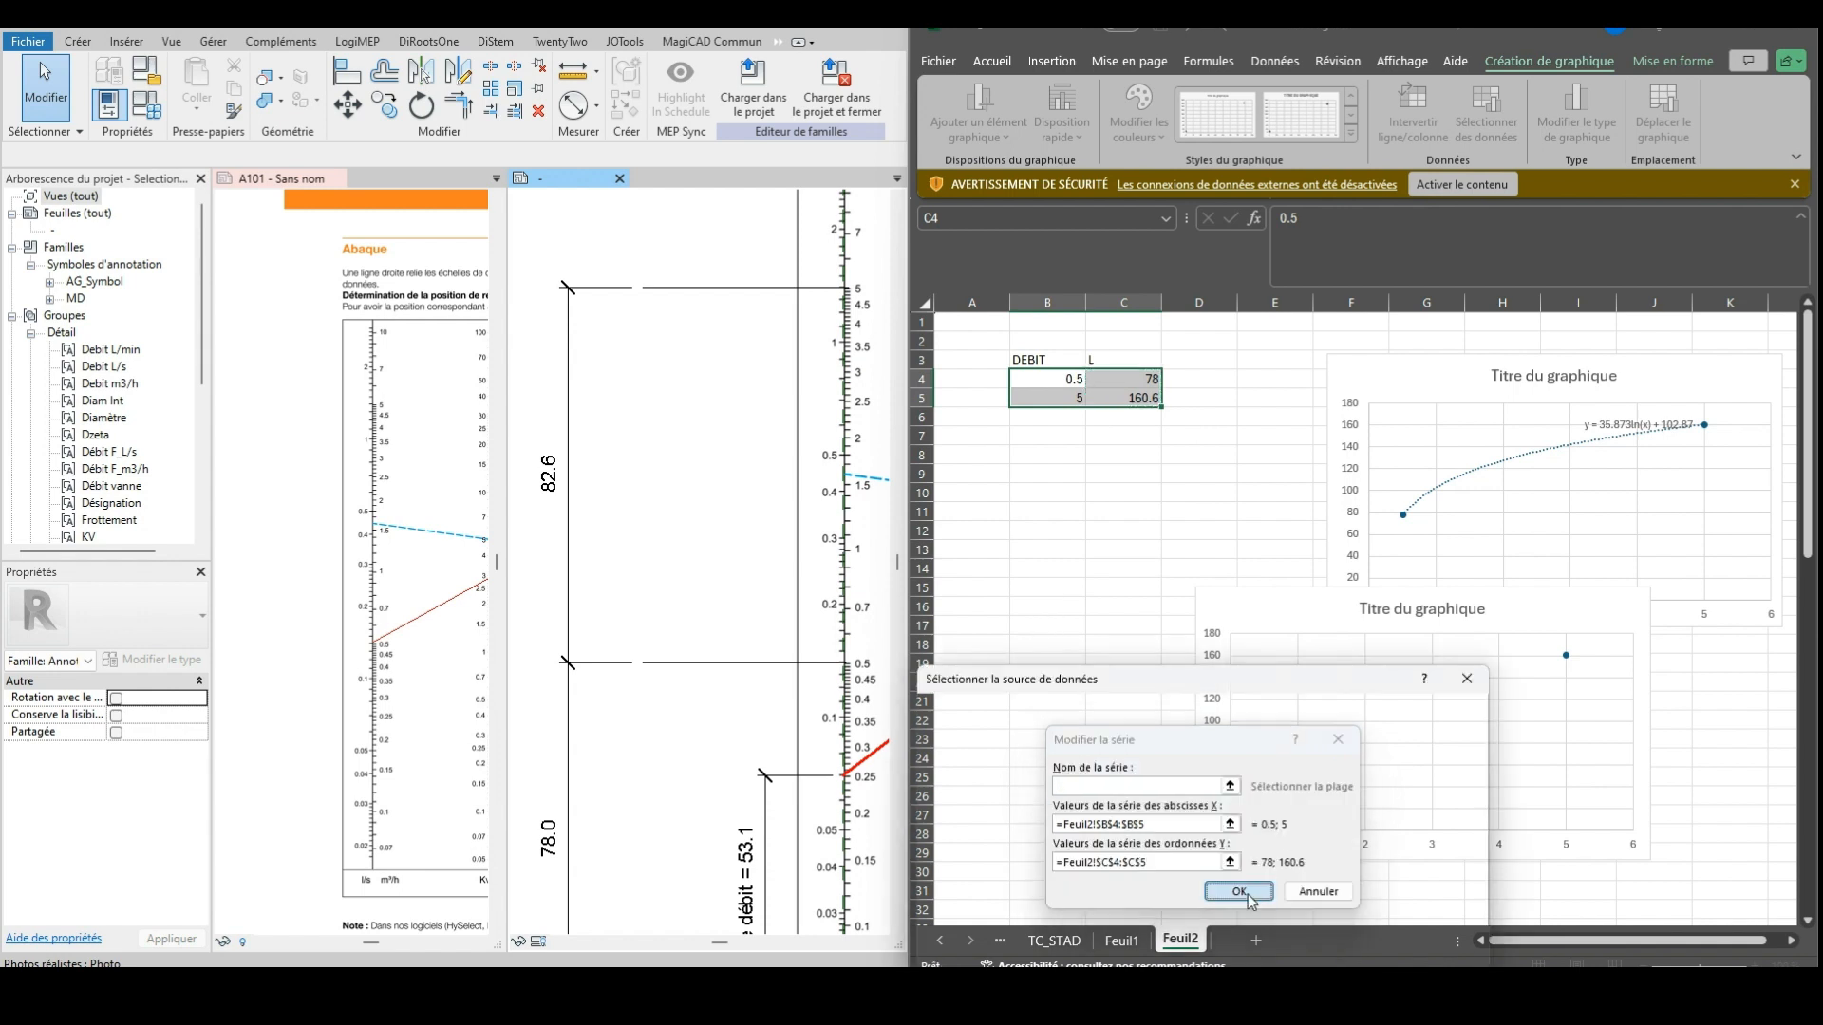
pyautogui.click(1368, 952)
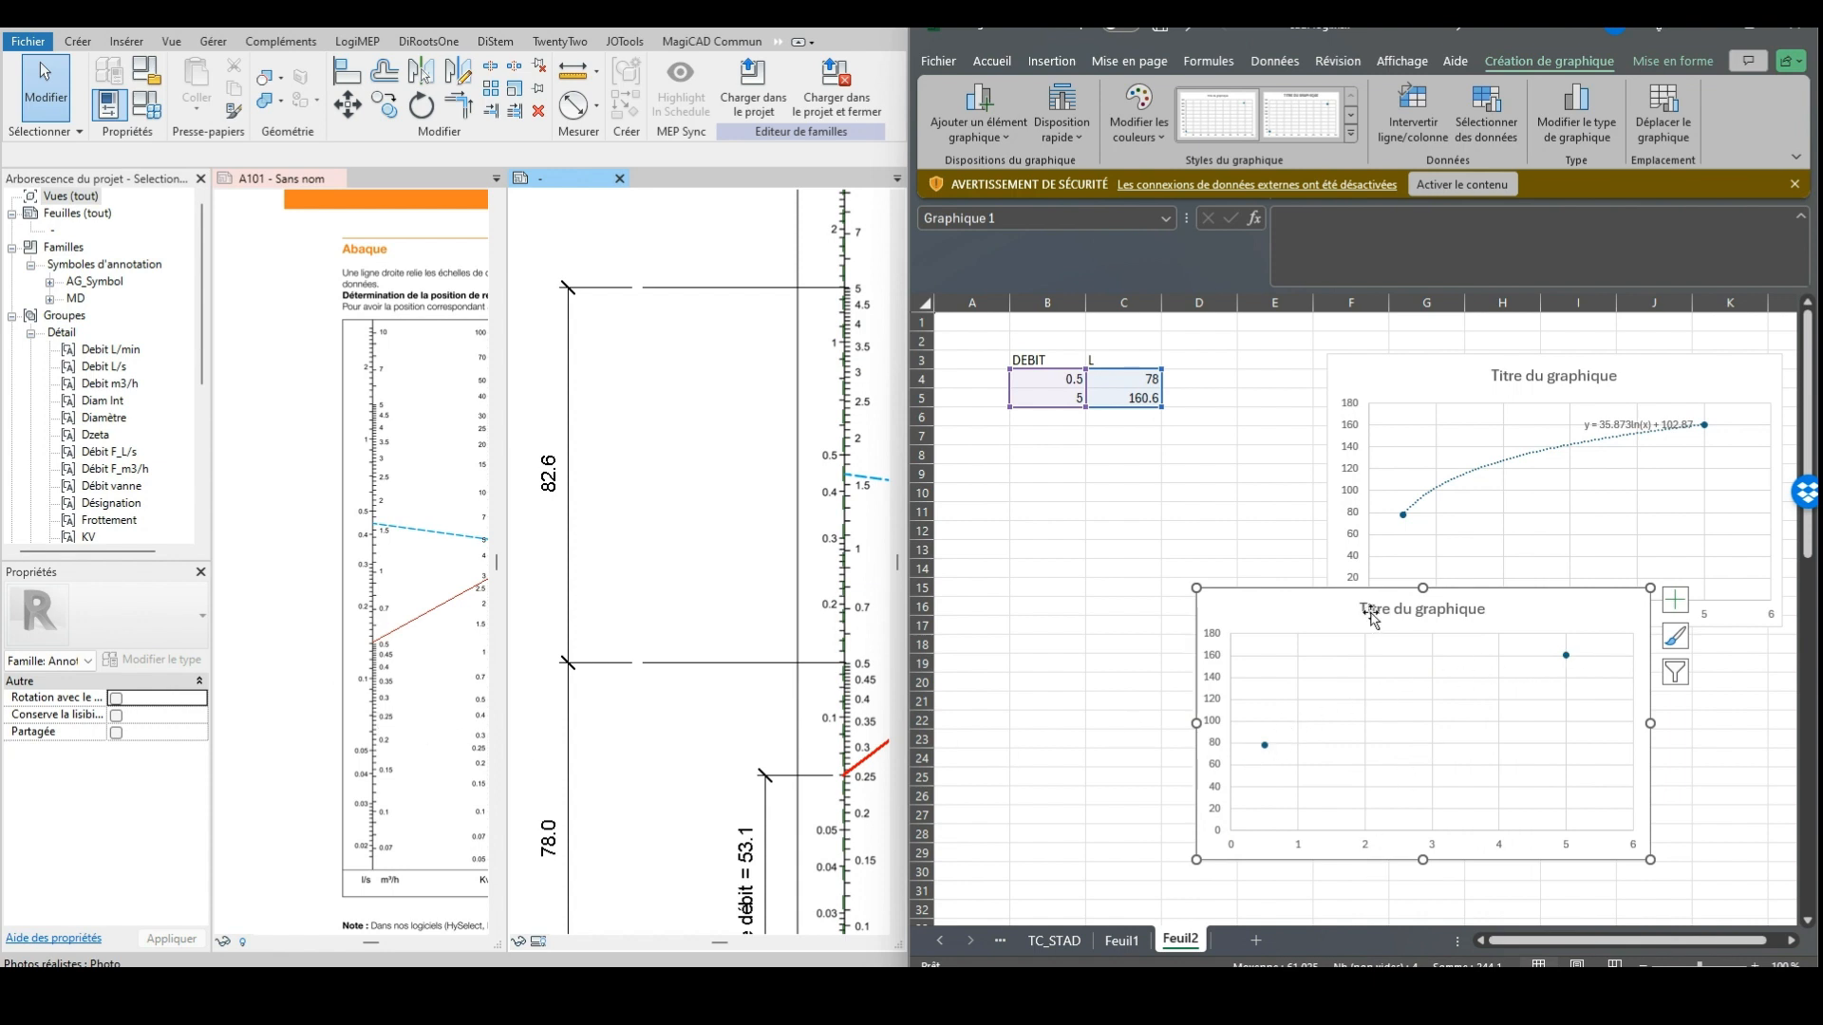
# Add a trendline to the two-point series in the new chart
pyautogui.click(1460, 765)
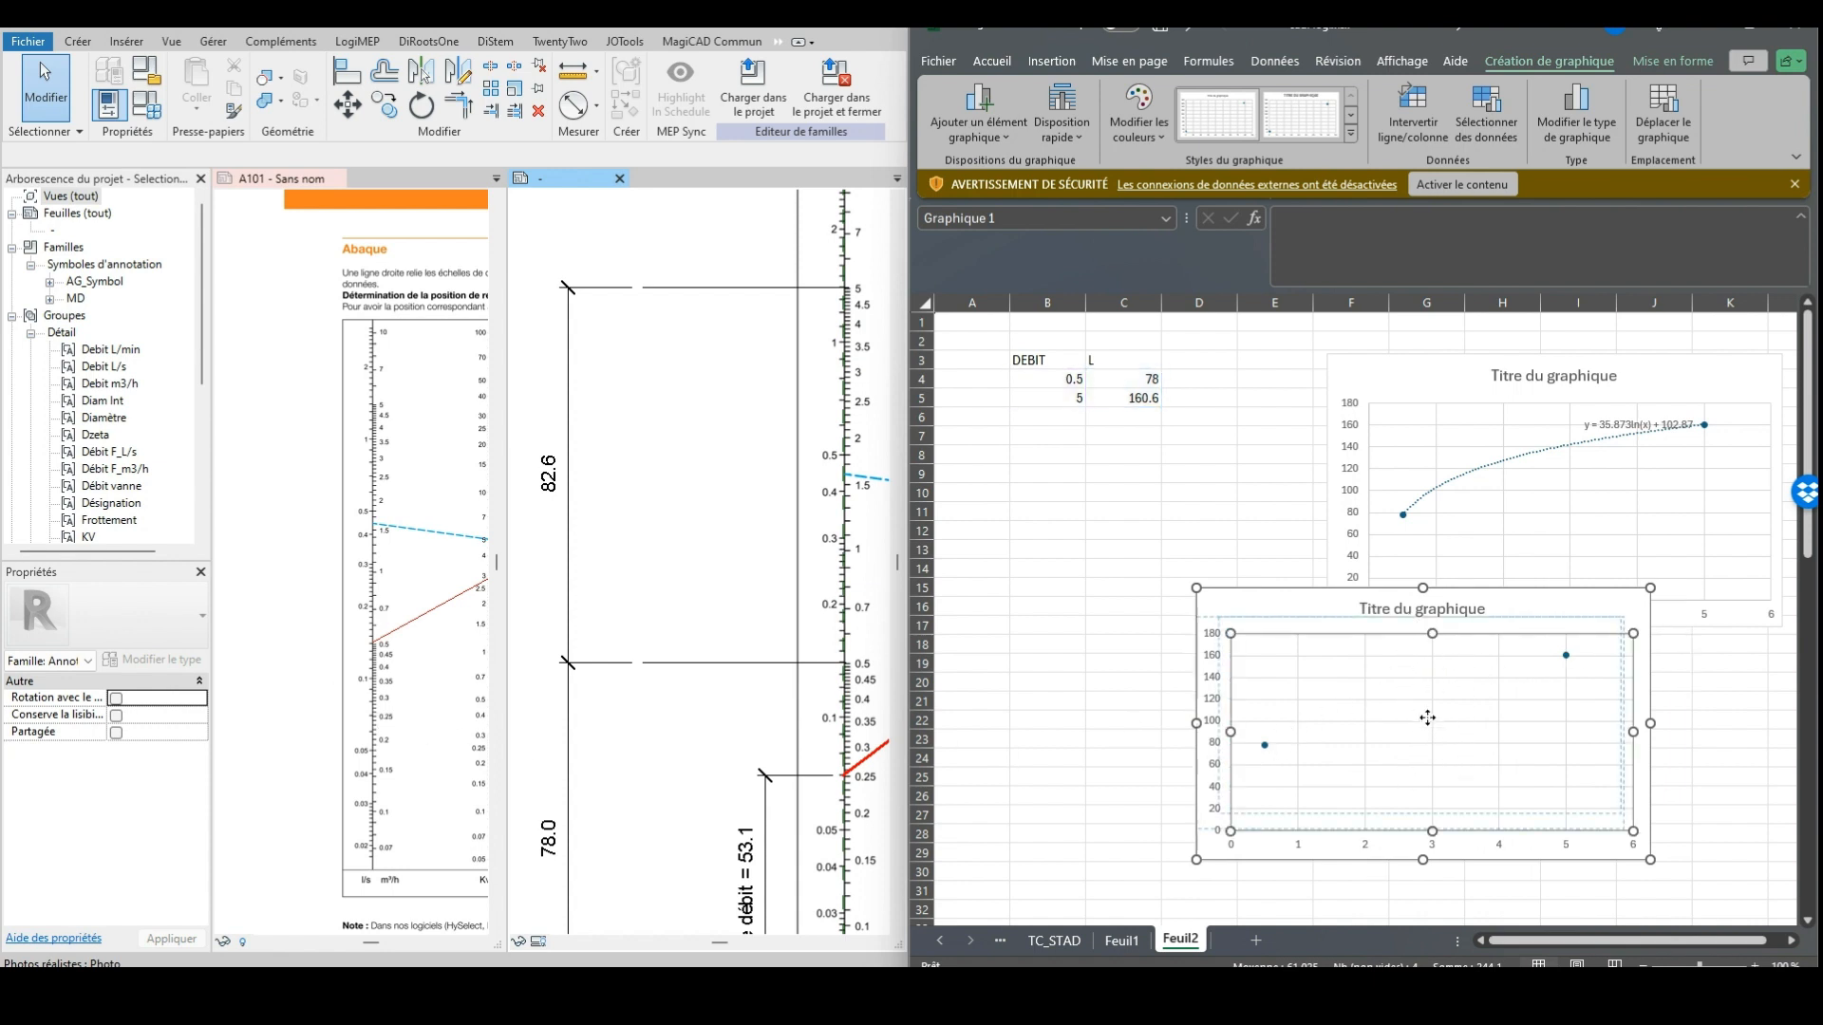
pyautogui.click(1260, 719)
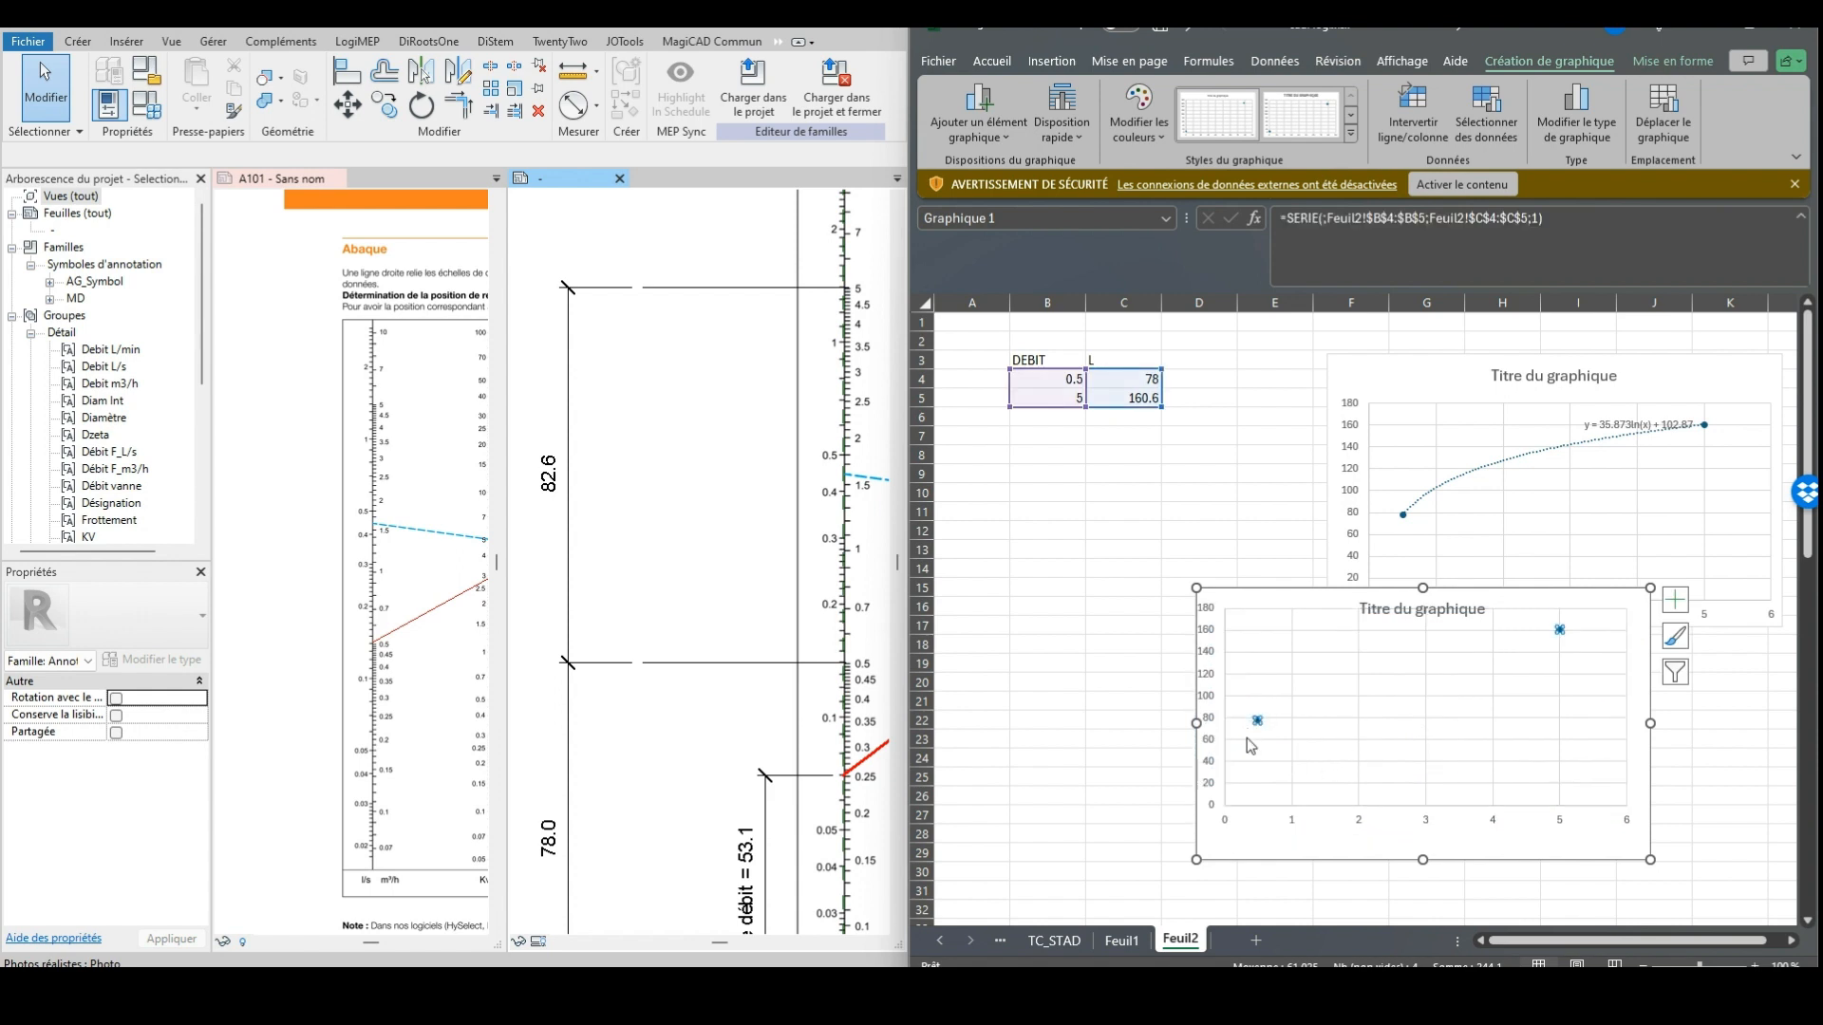
pyautogui.rightClick(1260, 718)
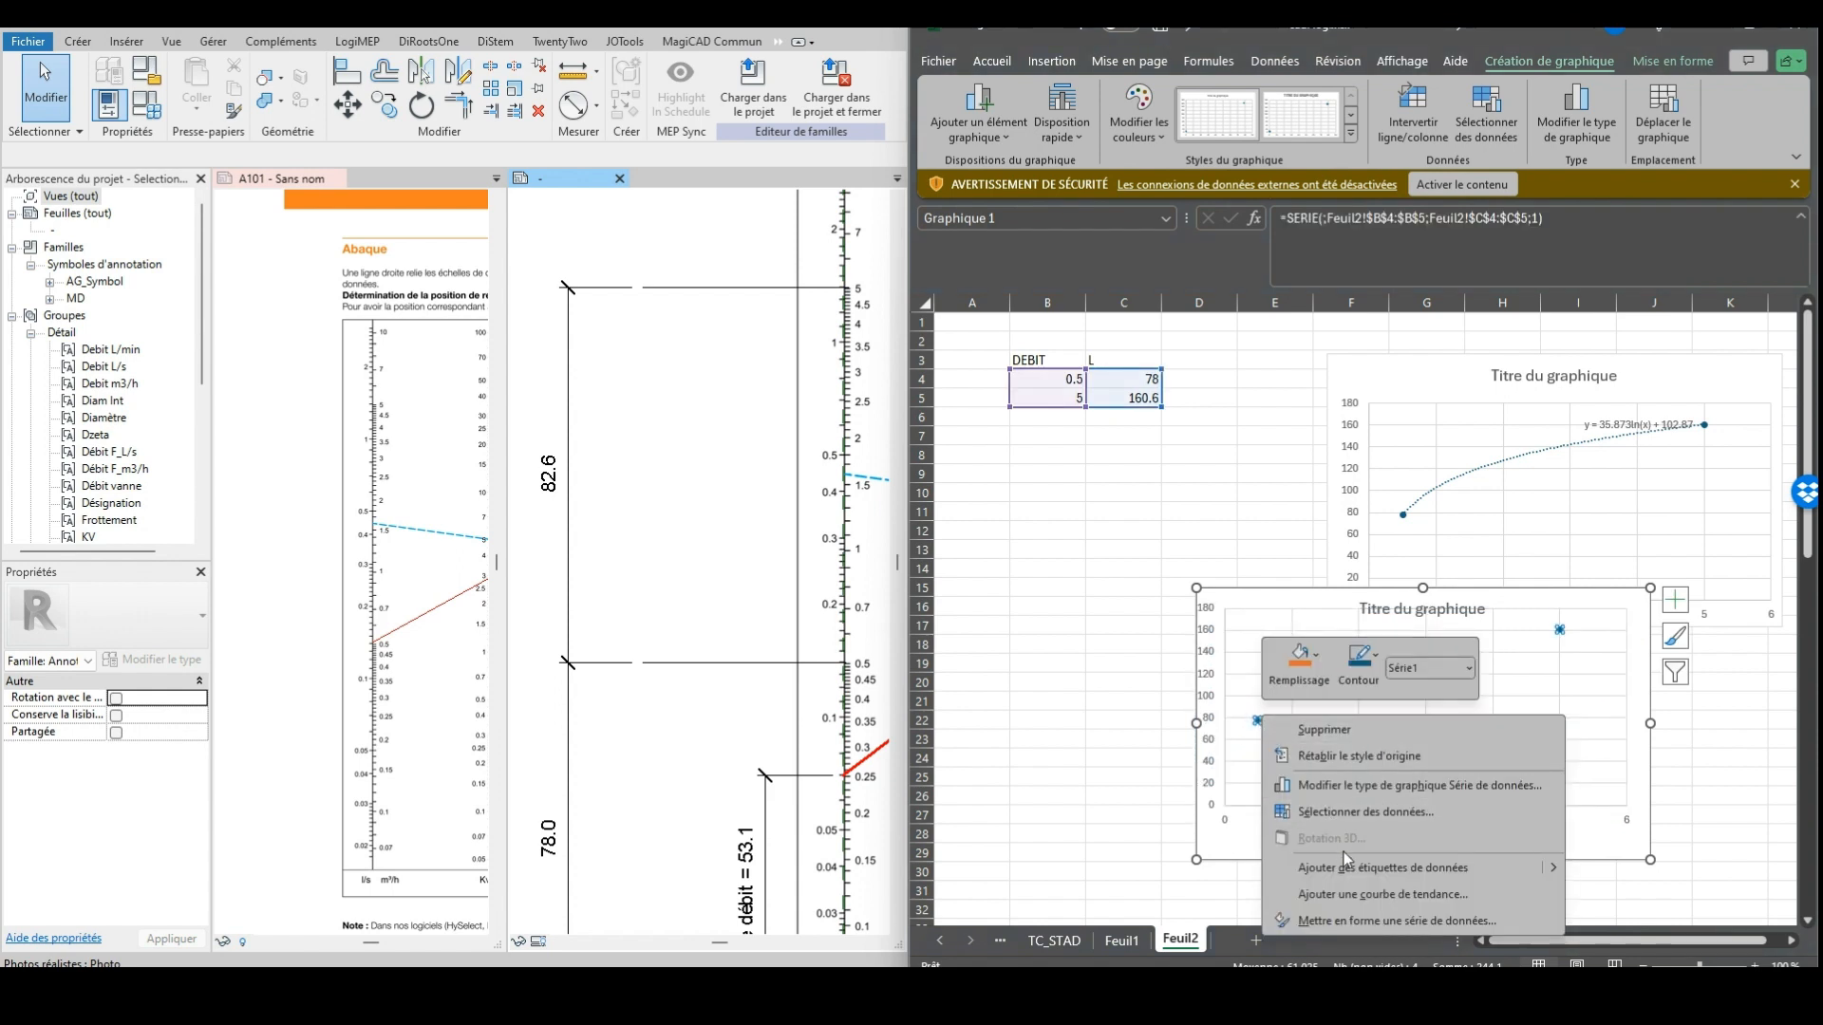
pyautogui.click(1365, 895)
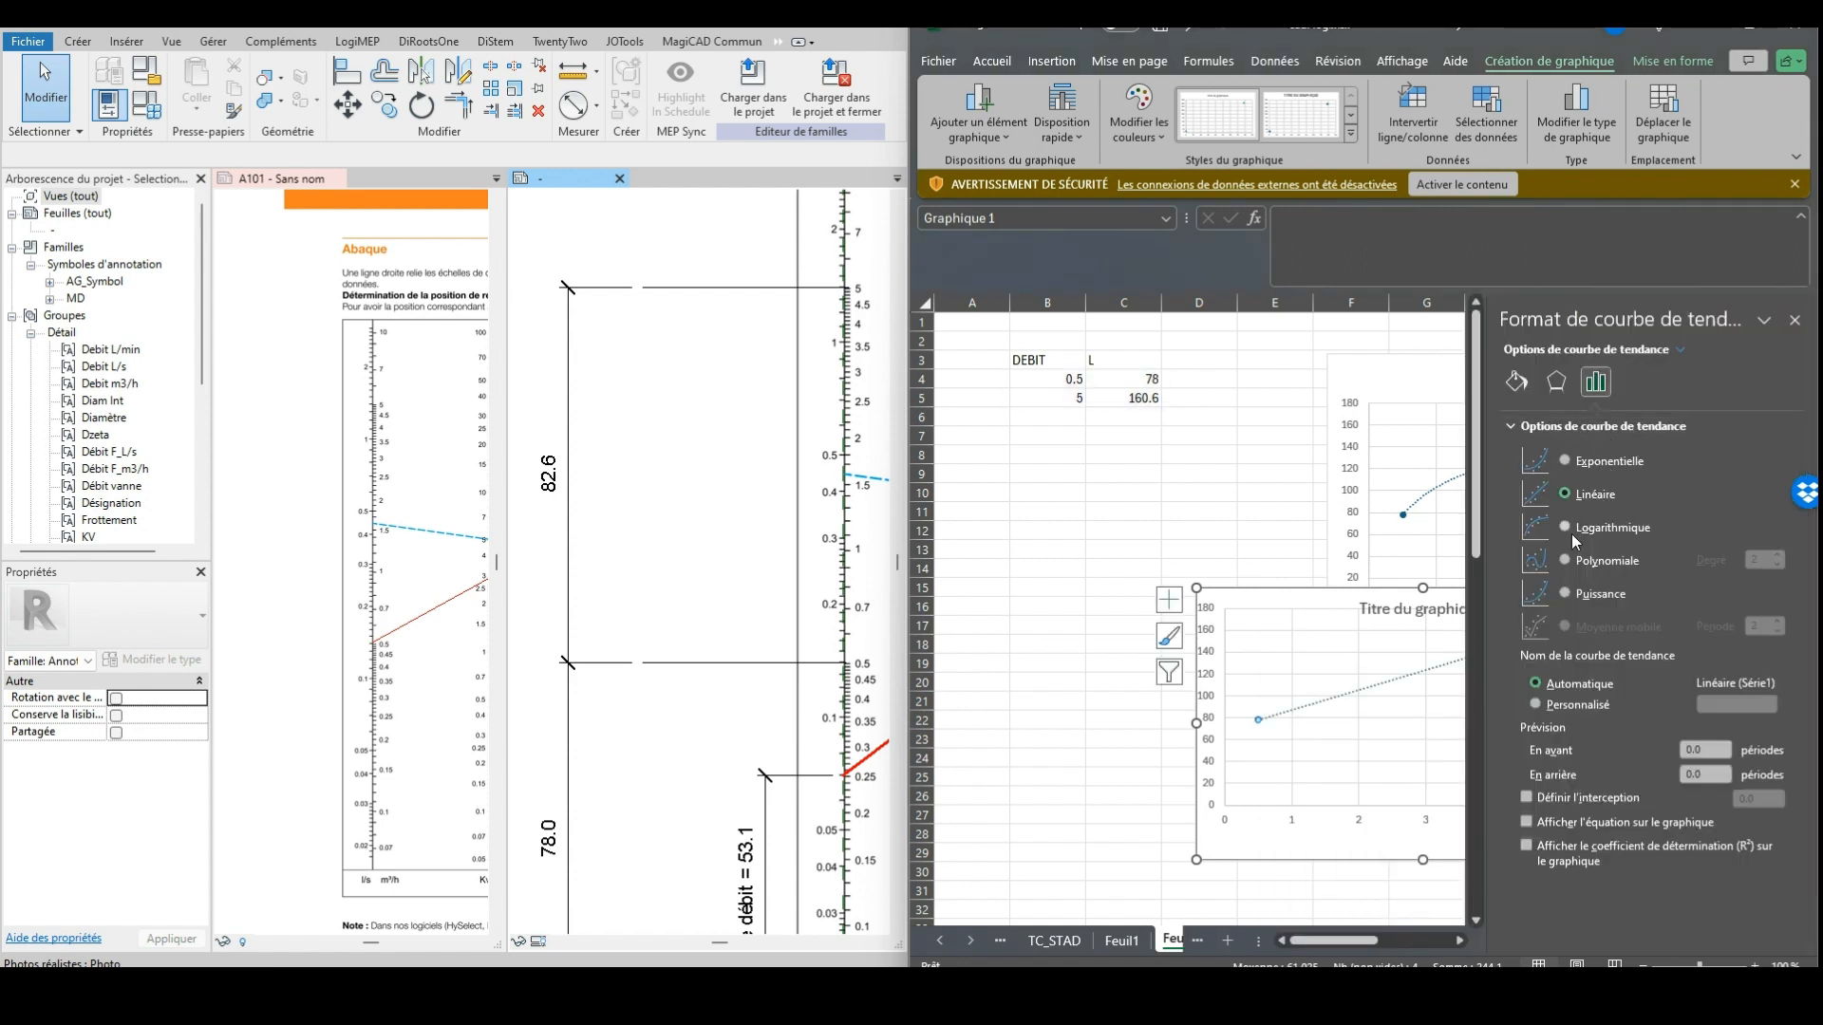
# Move the new chart up and to the left, just beneath the DEBIT and L table
pyautogui.click(1367, 665)
pyautogui.click(1316, 666)
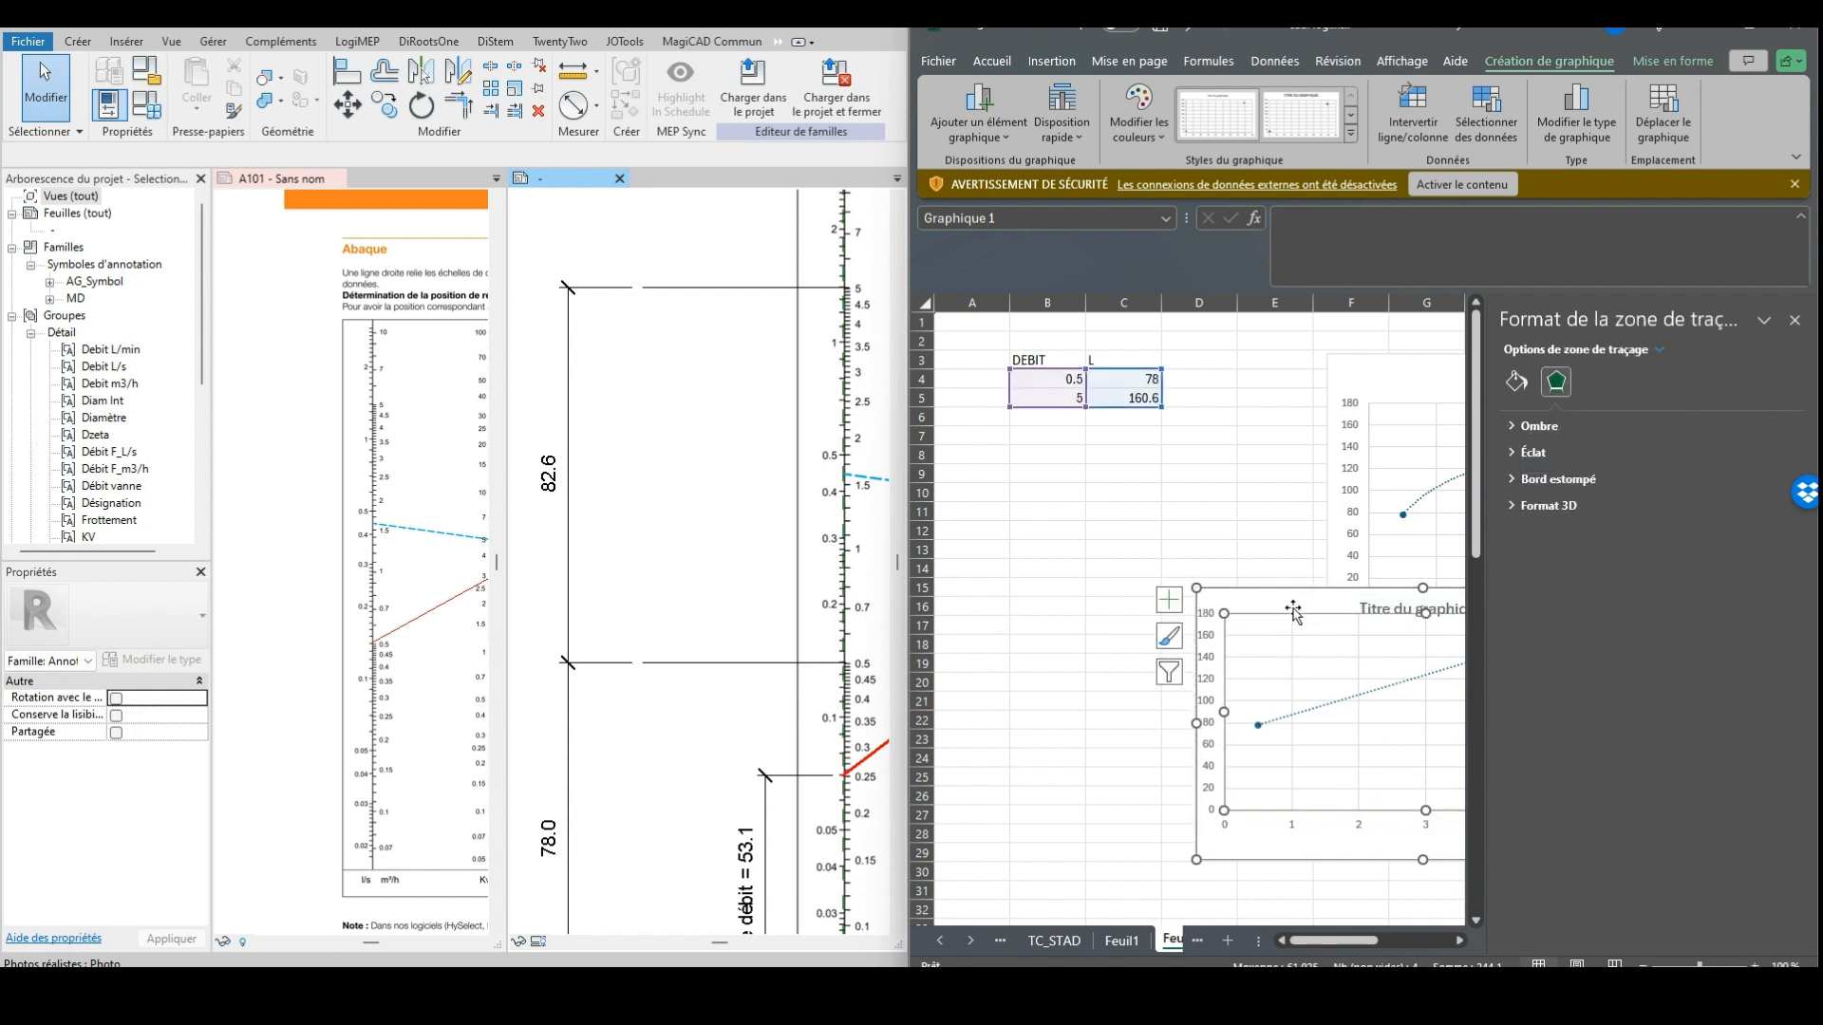
pyautogui.moveTo(1242, 711); pyautogui.dragTo(1080, 639)
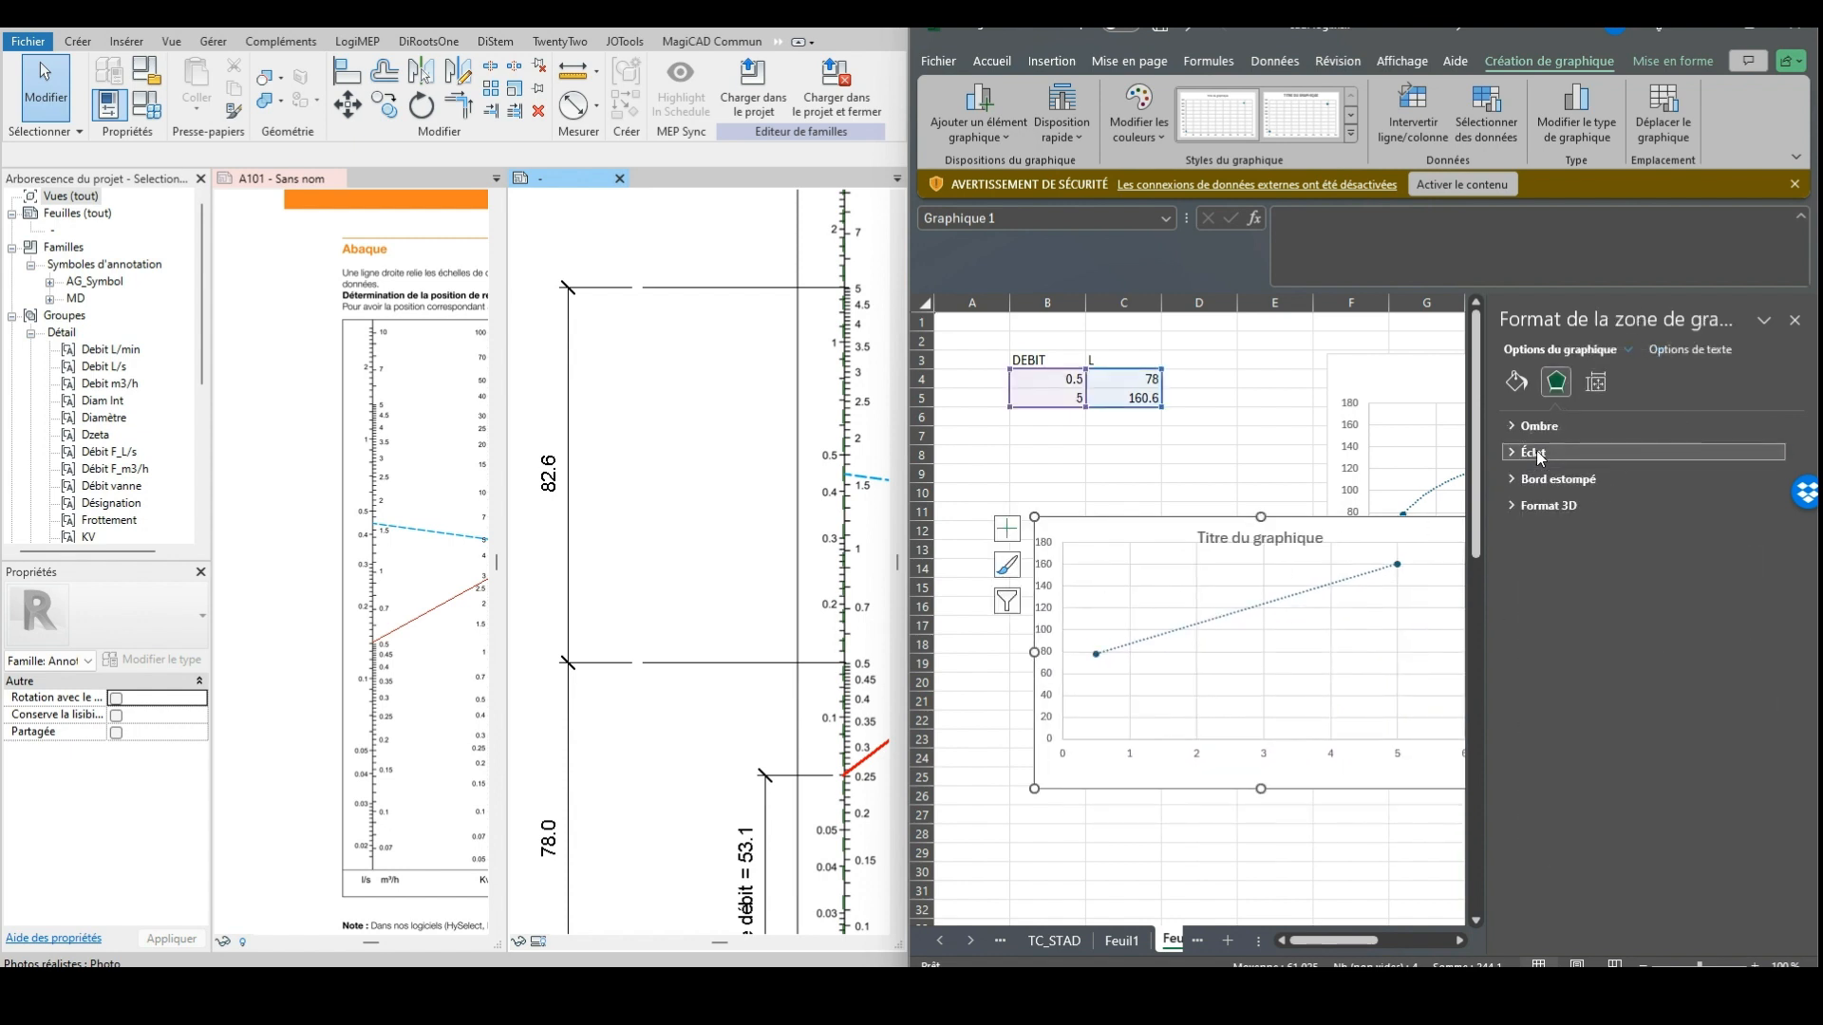
# Reopen the trendline's options in the new chart and set its type to Logarithmique
pyautogui.click(1099, 654)
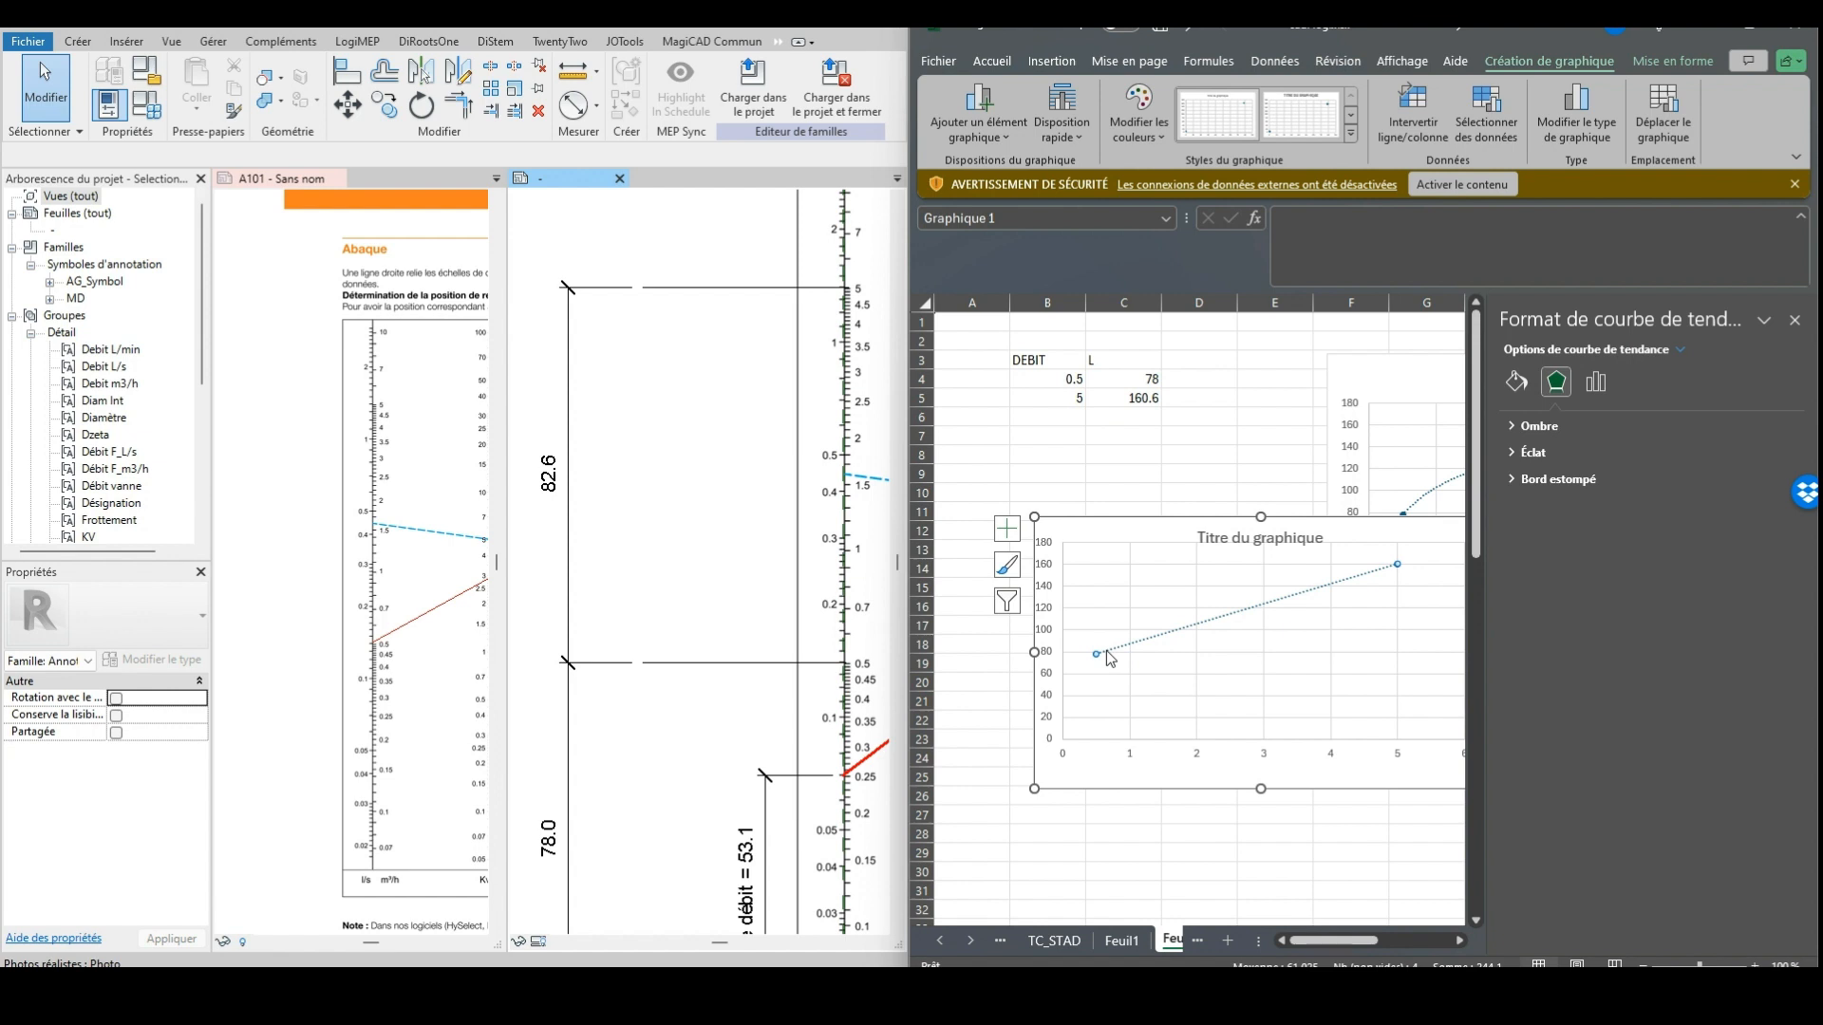
pyautogui.click(1596, 383)
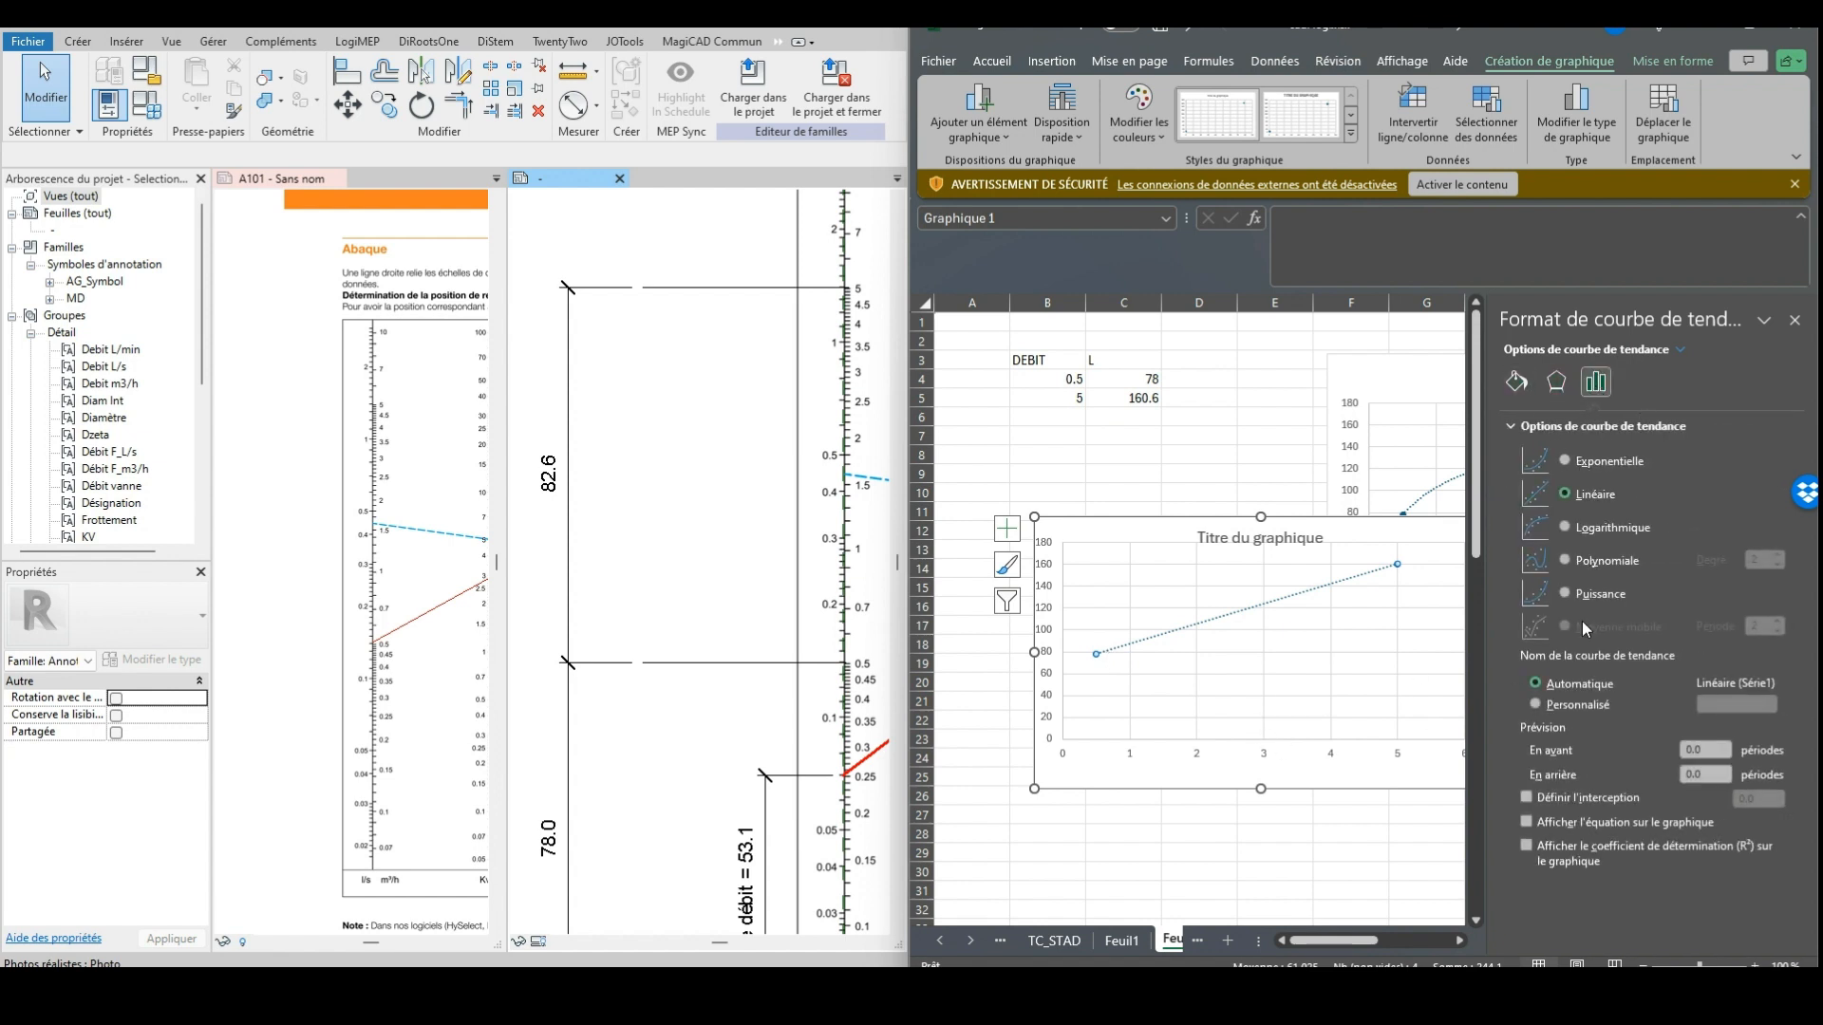
pyautogui.click(1569, 528)
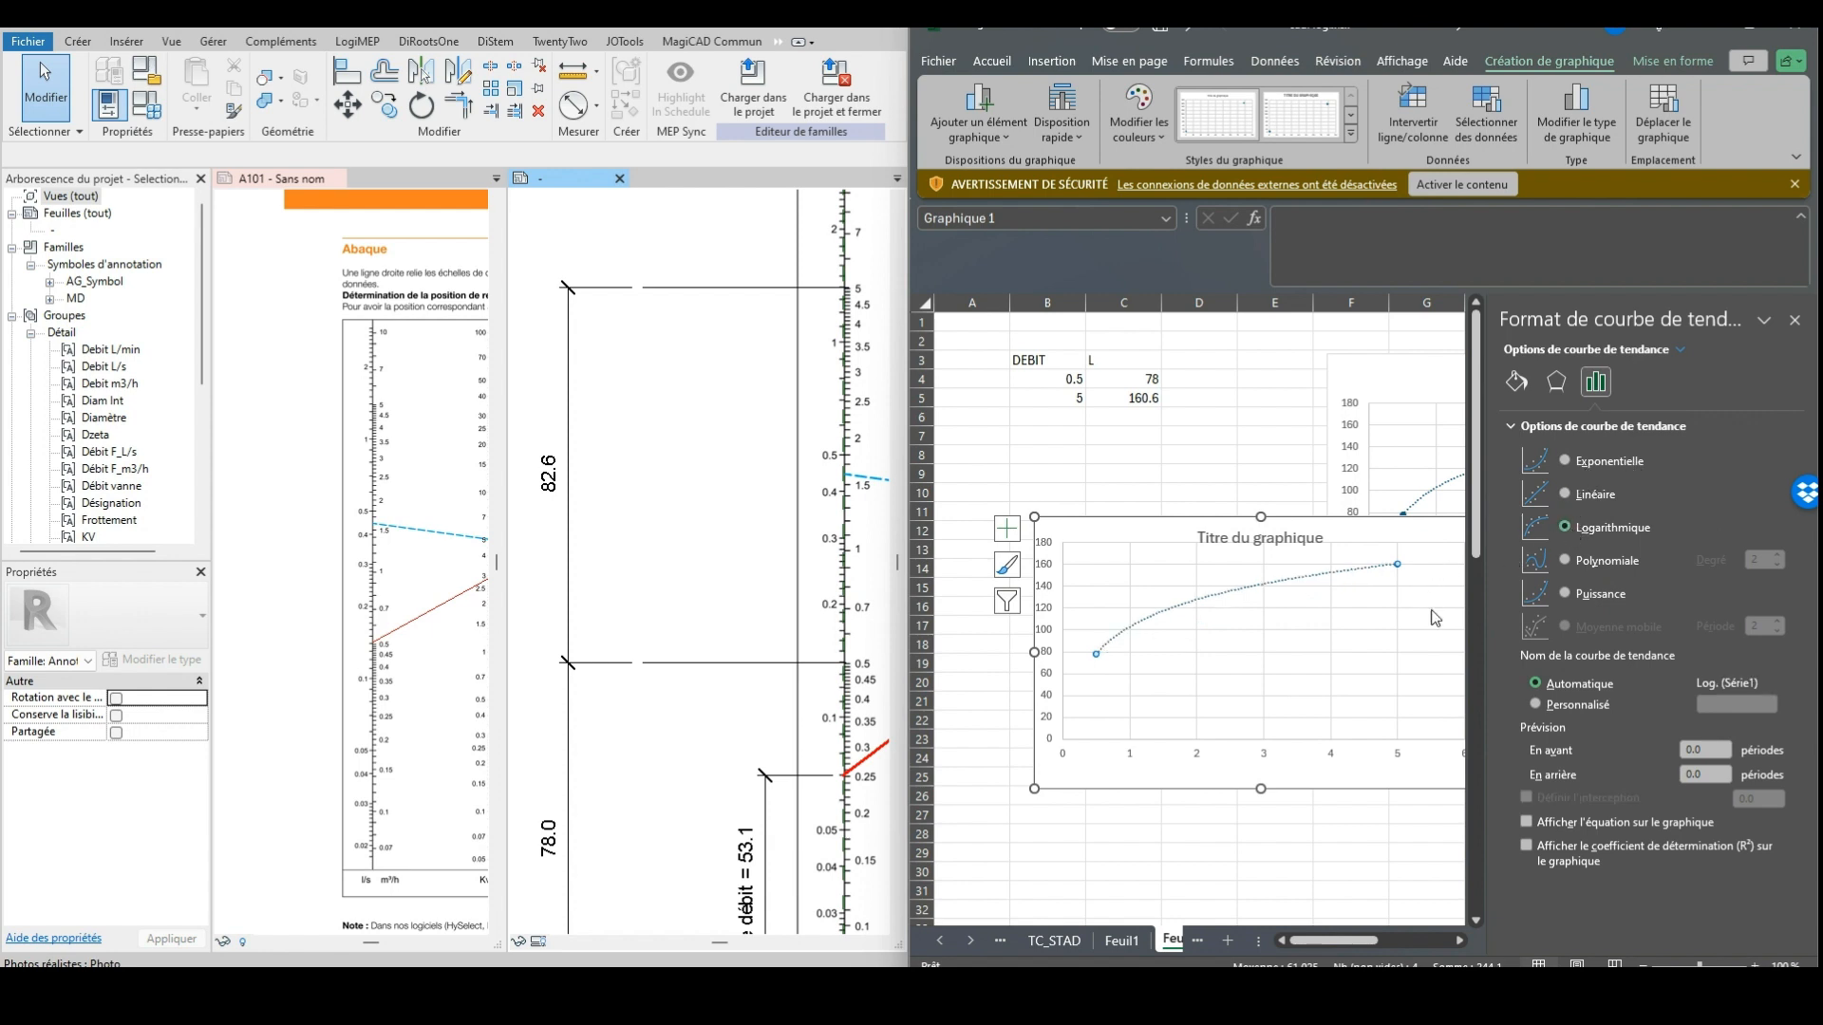
# Compare the Exponentielle, Linéaire and Polynomiale trendline types, and return the trendline to Logarithmique
pyautogui.click(1566, 460)
pyautogui.click(1597, 499)
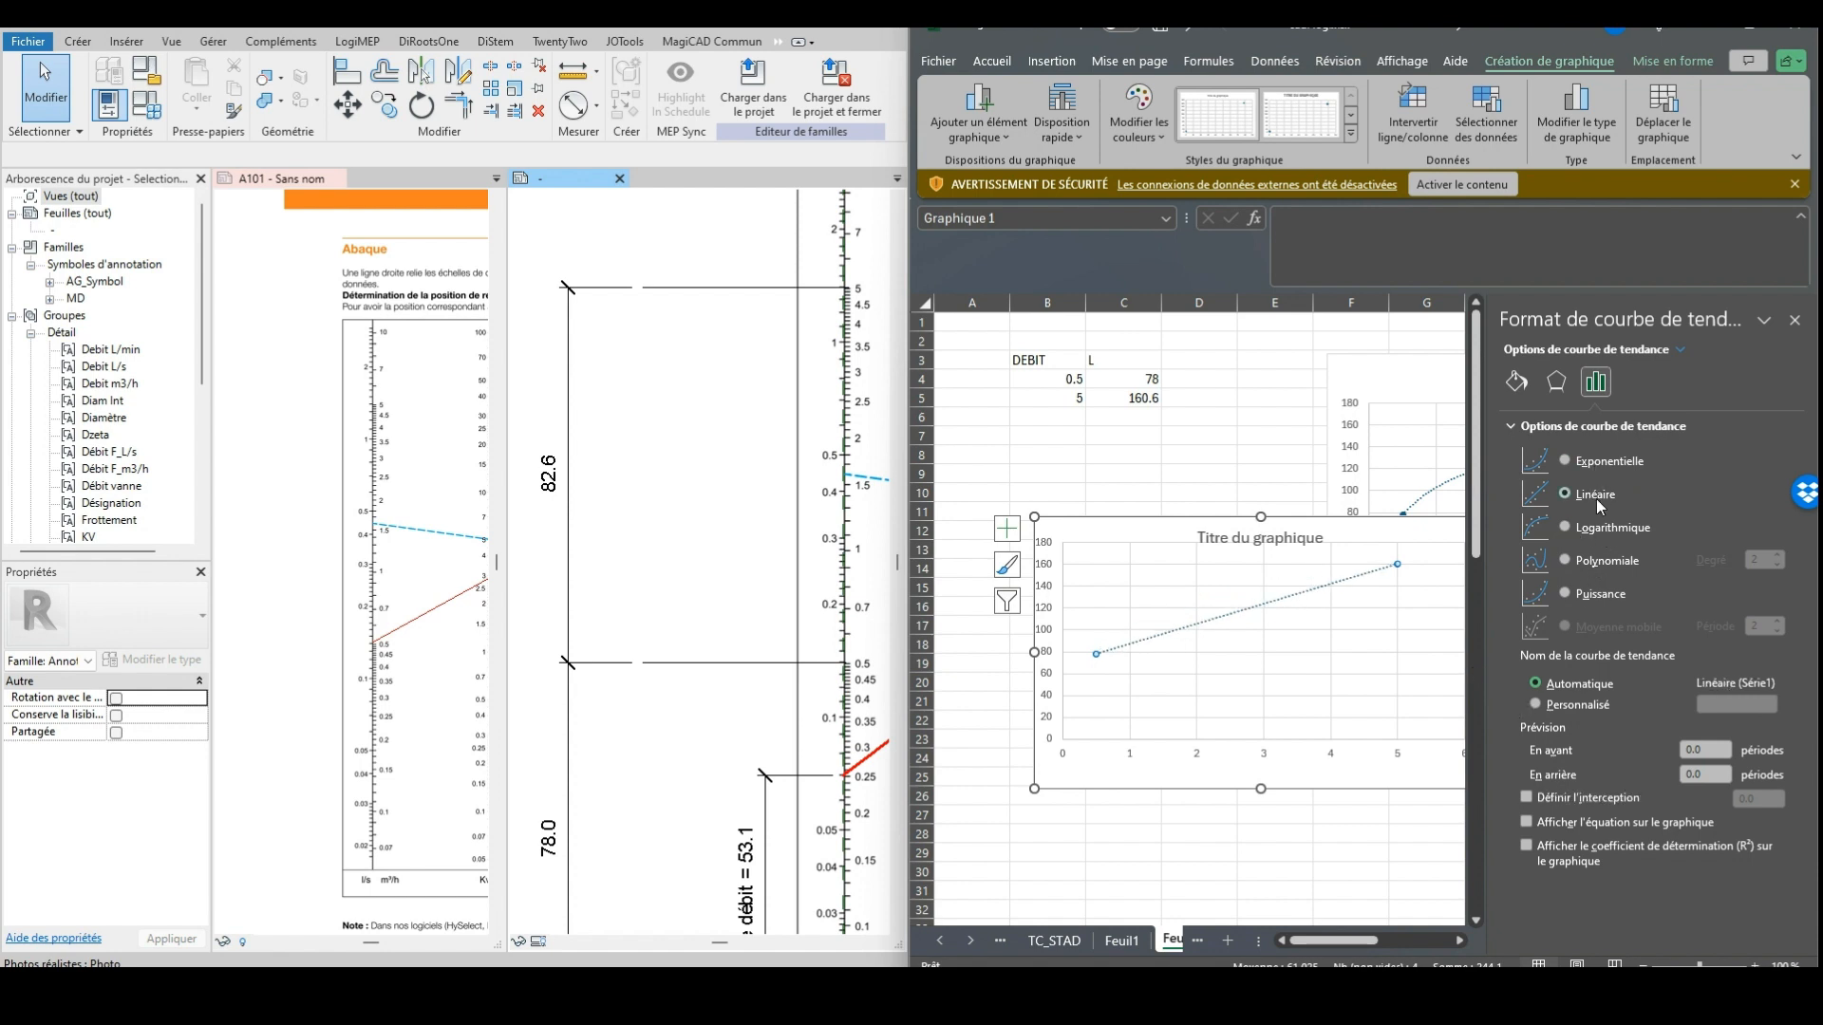
pyautogui.click(1595, 529)
pyautogui.click(1587, 565)
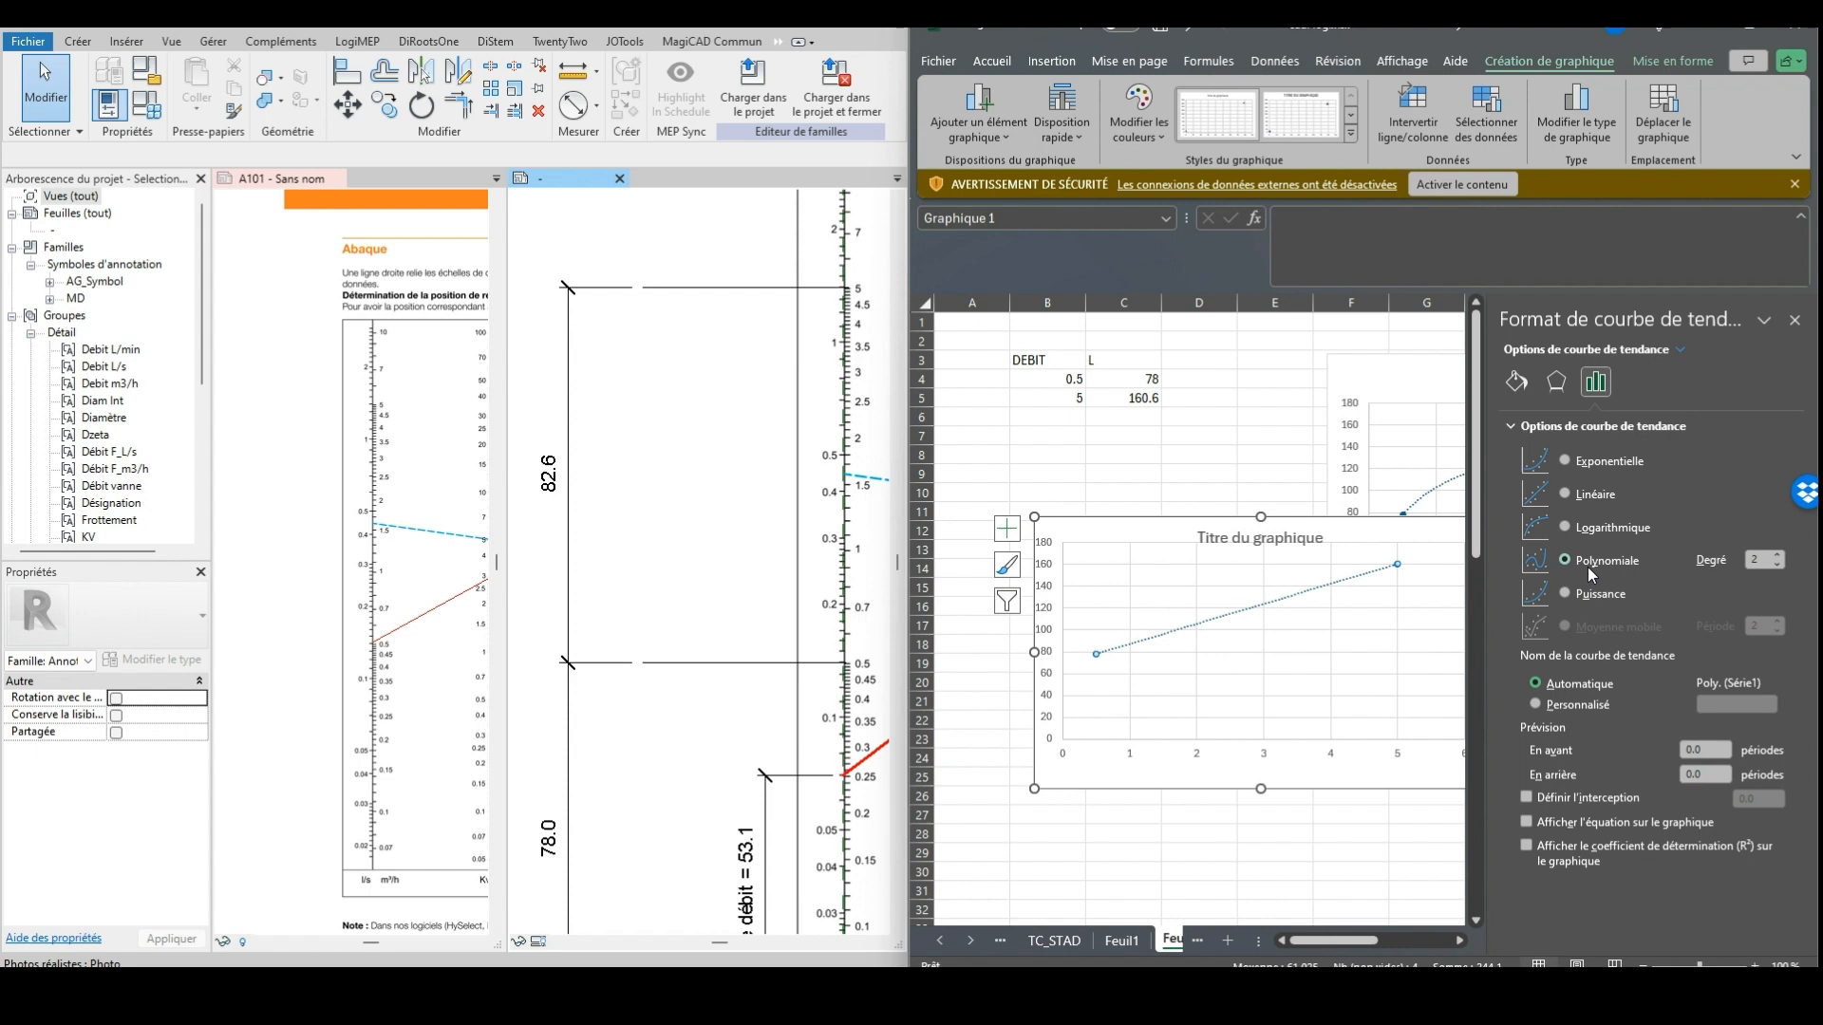
pyautogui.click(1588, 496)
pyautogui.click(1578, 527)
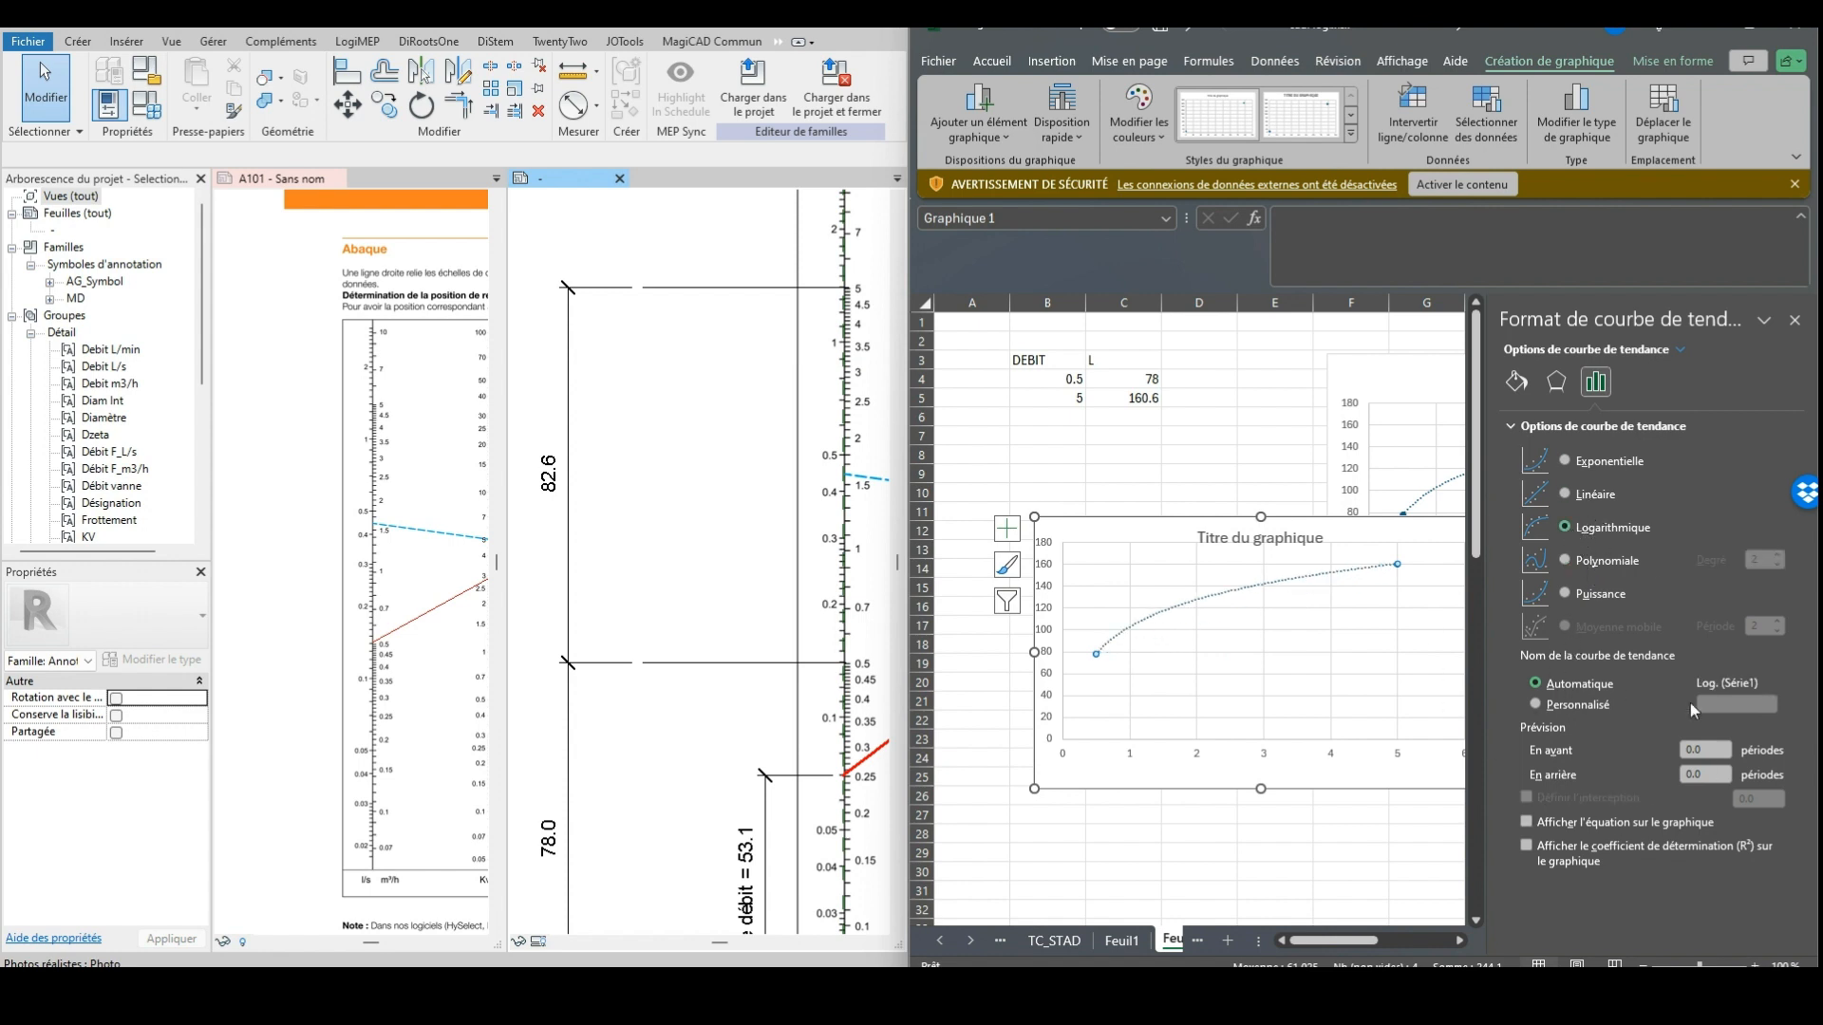
# Display the trendline equation on the chart and copy its text, y = 35.873ln(x) + 102.87, into cell B7
pyautogui.click(1527, 822)
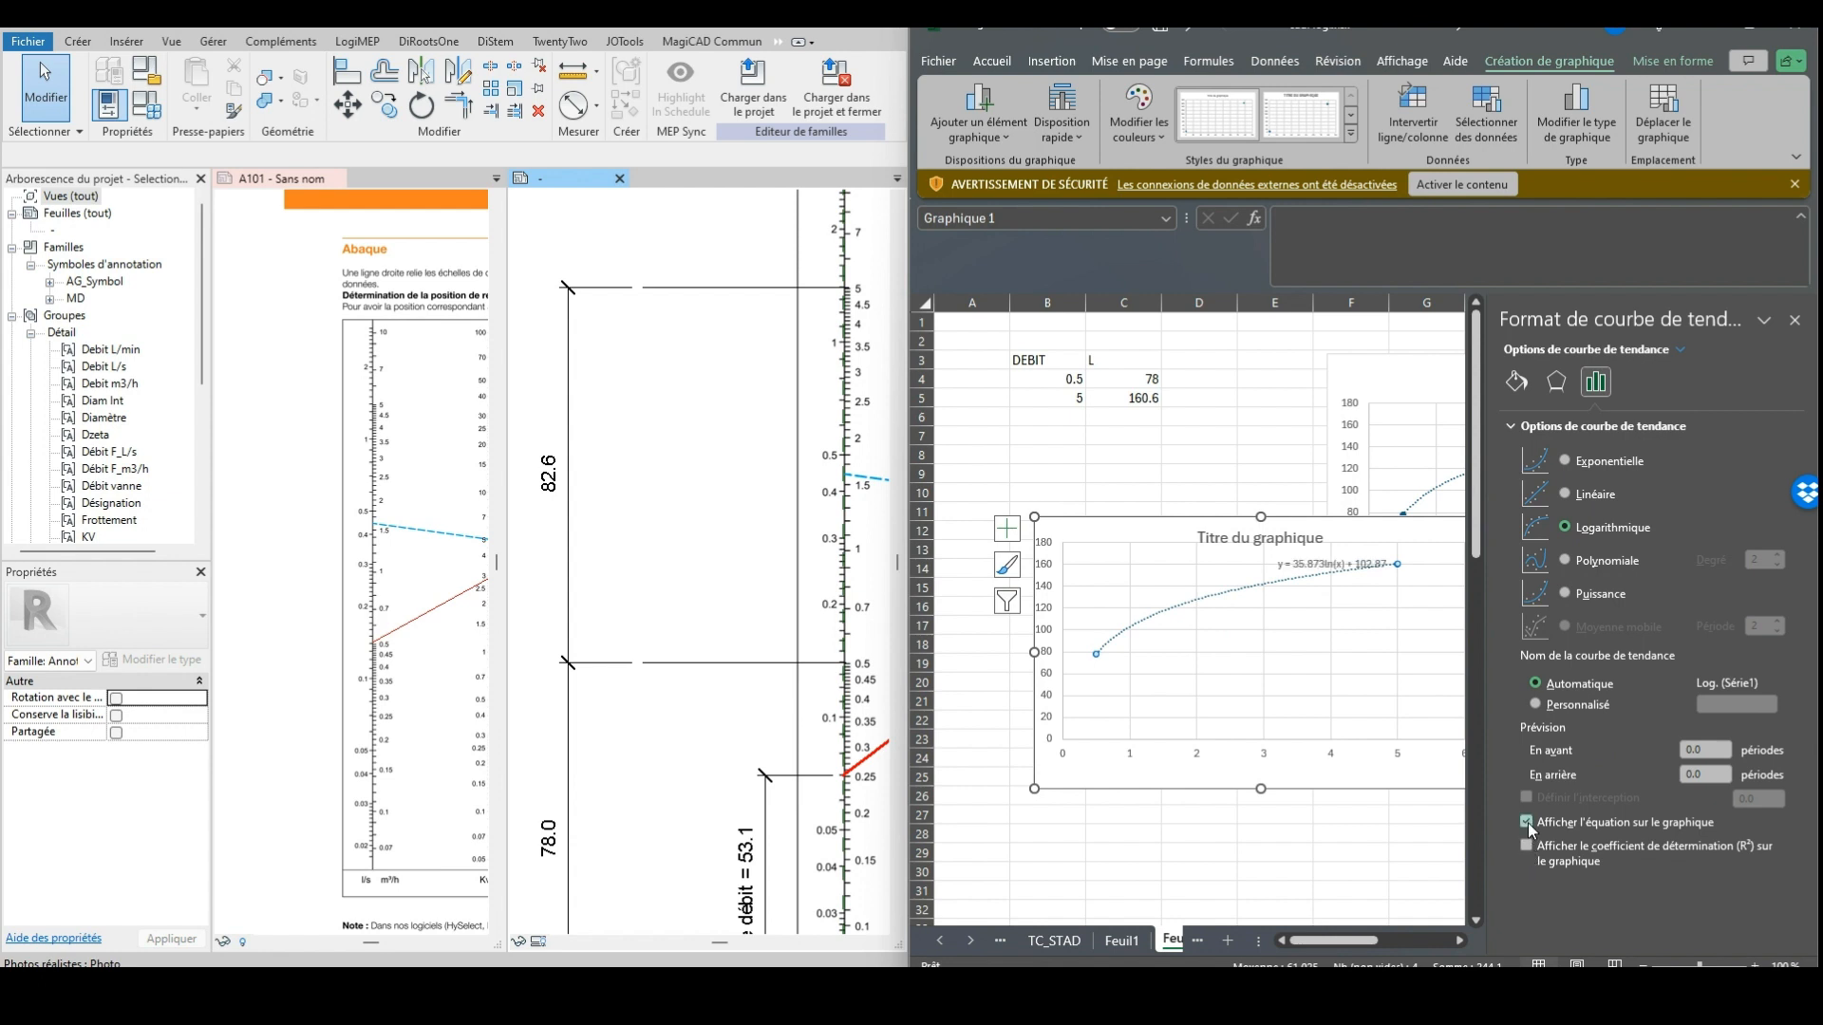
pyautogui.click(1299, 564)
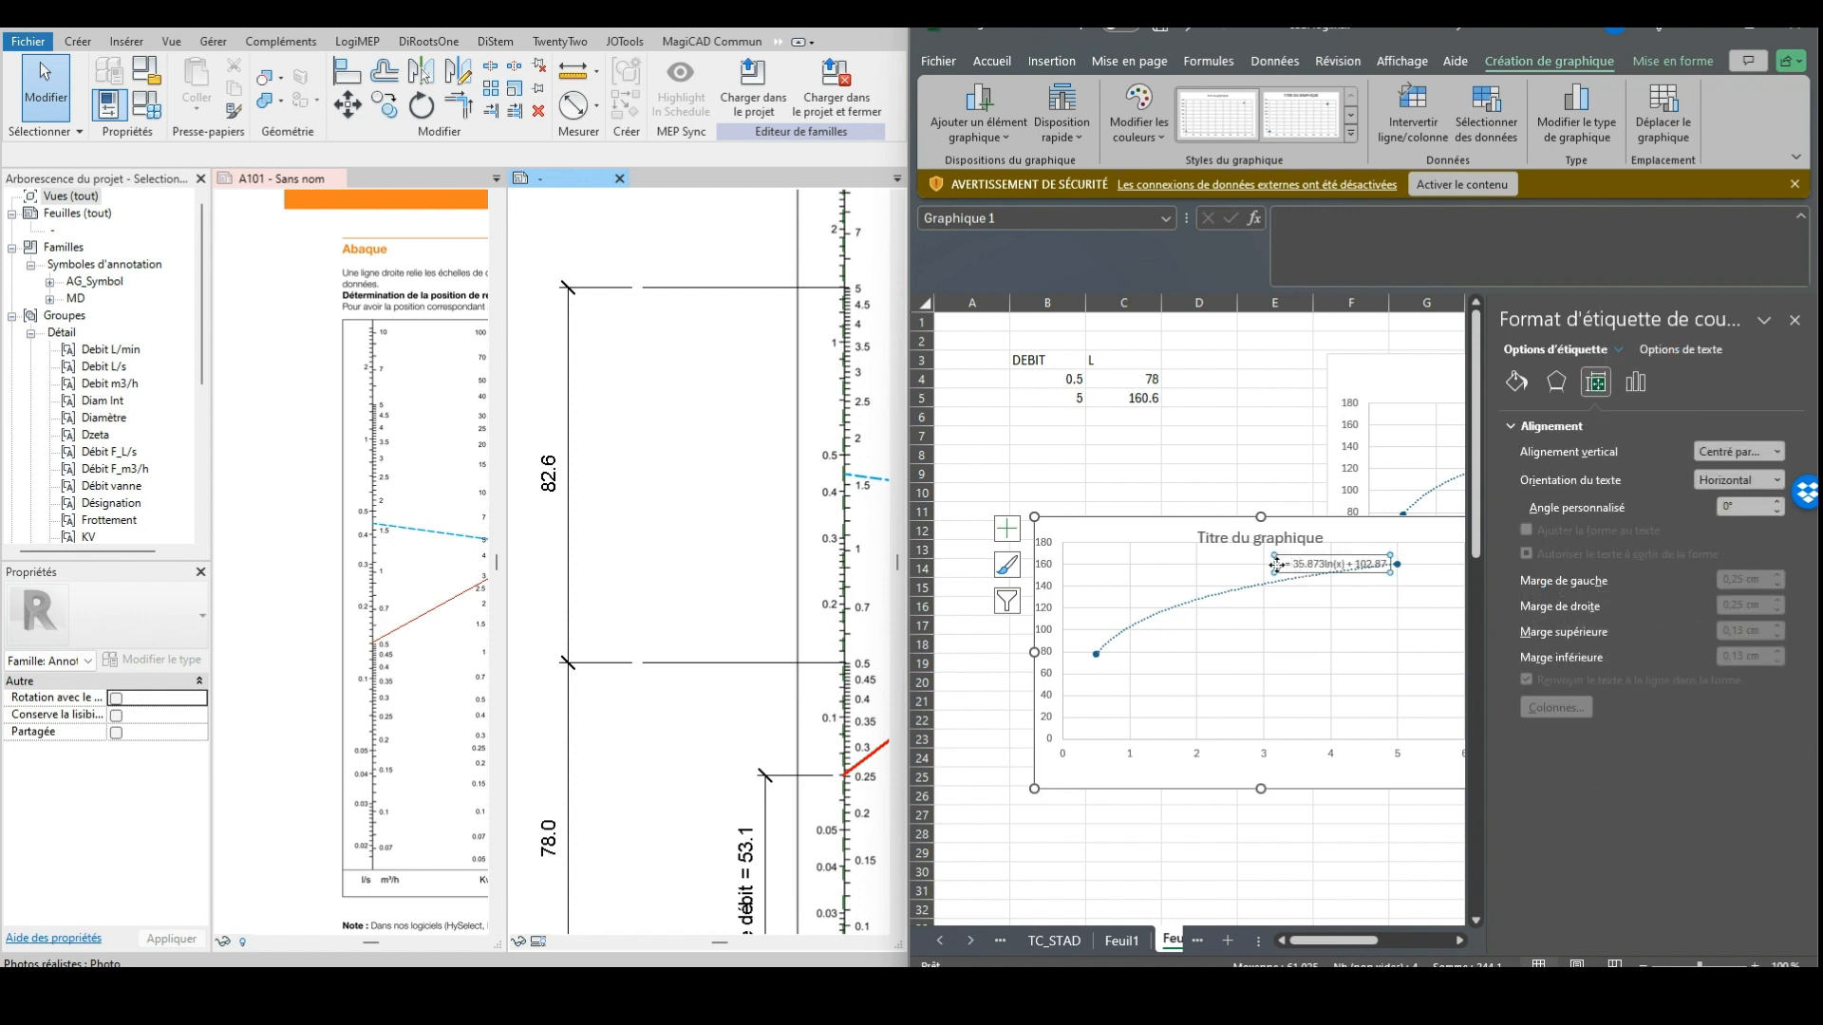
pyautogui.moveTo(1279, 564); pyautogui.dragTo(1391, 567)
pyautogui.hotkey('ctrl', 'c')
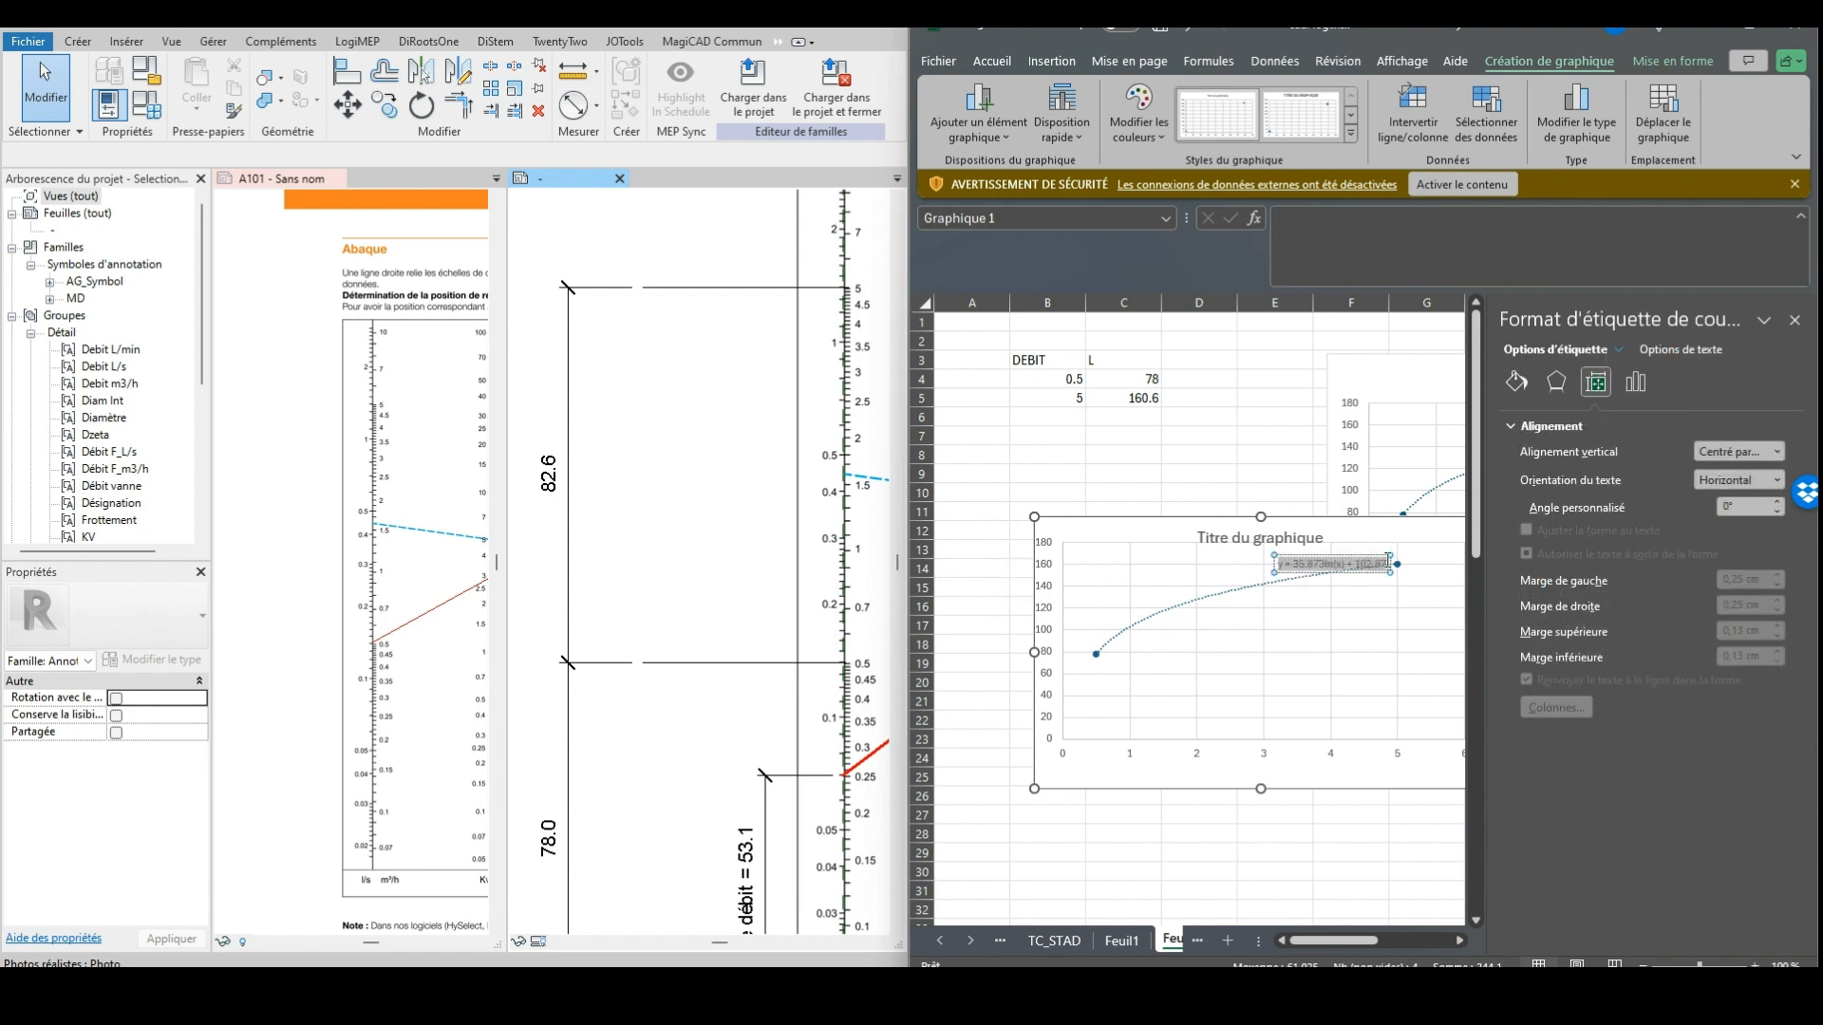
pyautogui.click(1120, 467)
pyautogui.doubleClick(1049, 437)
pyautogui.hotkey('ctrl', 'v')
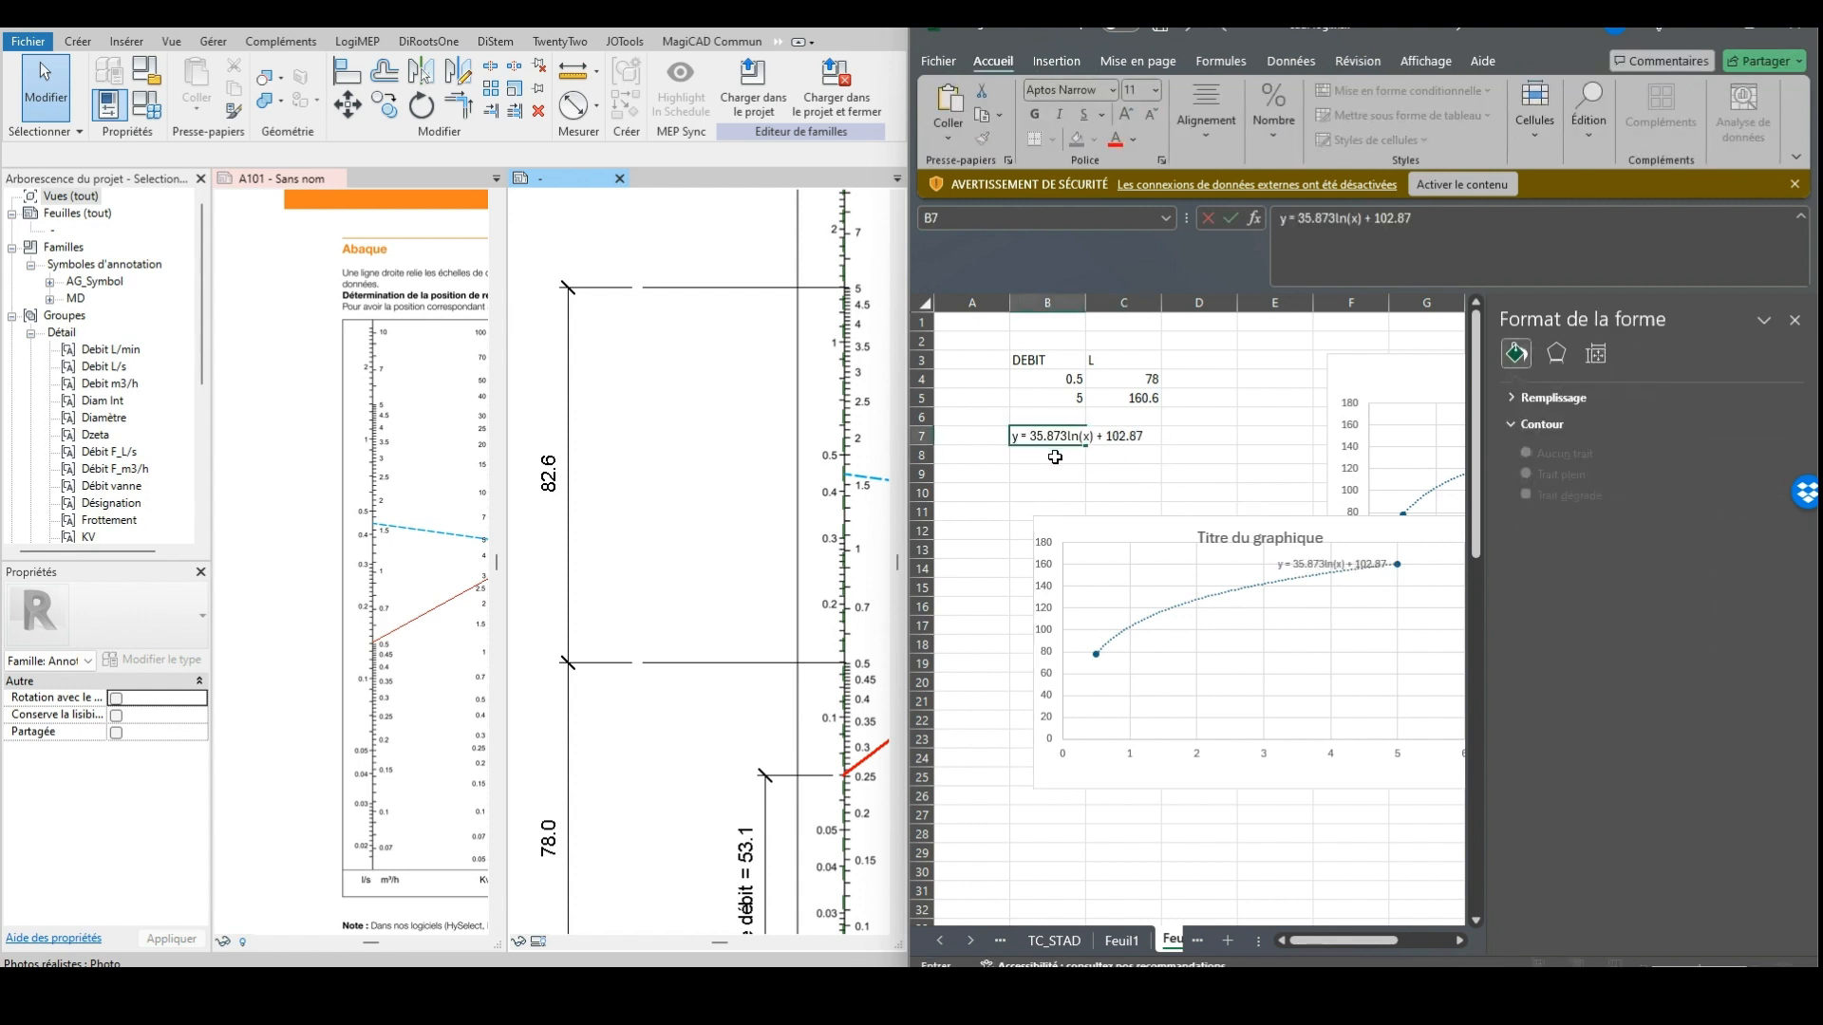
pyautogui.click(1168, 469)
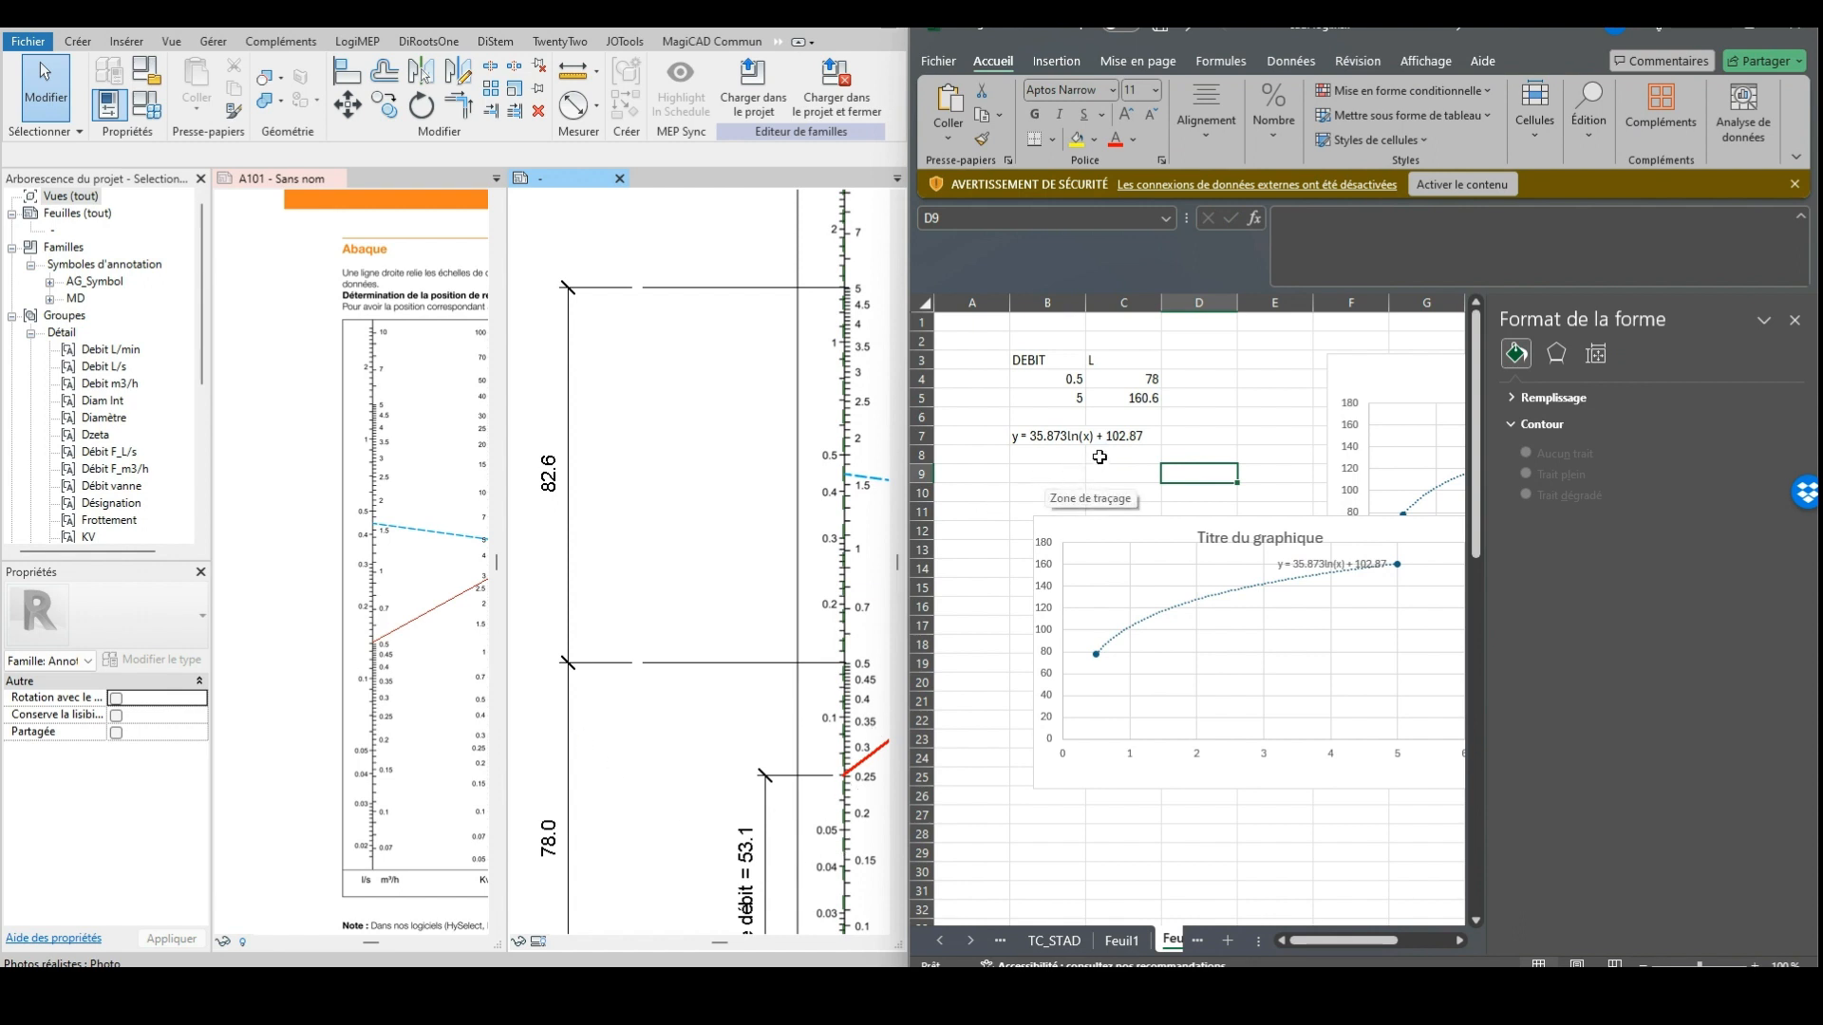
# Switch back to the Revit family view with the 82.6 and 78.0 flow-axis dimensions
pyautogui.click(1045, 455)
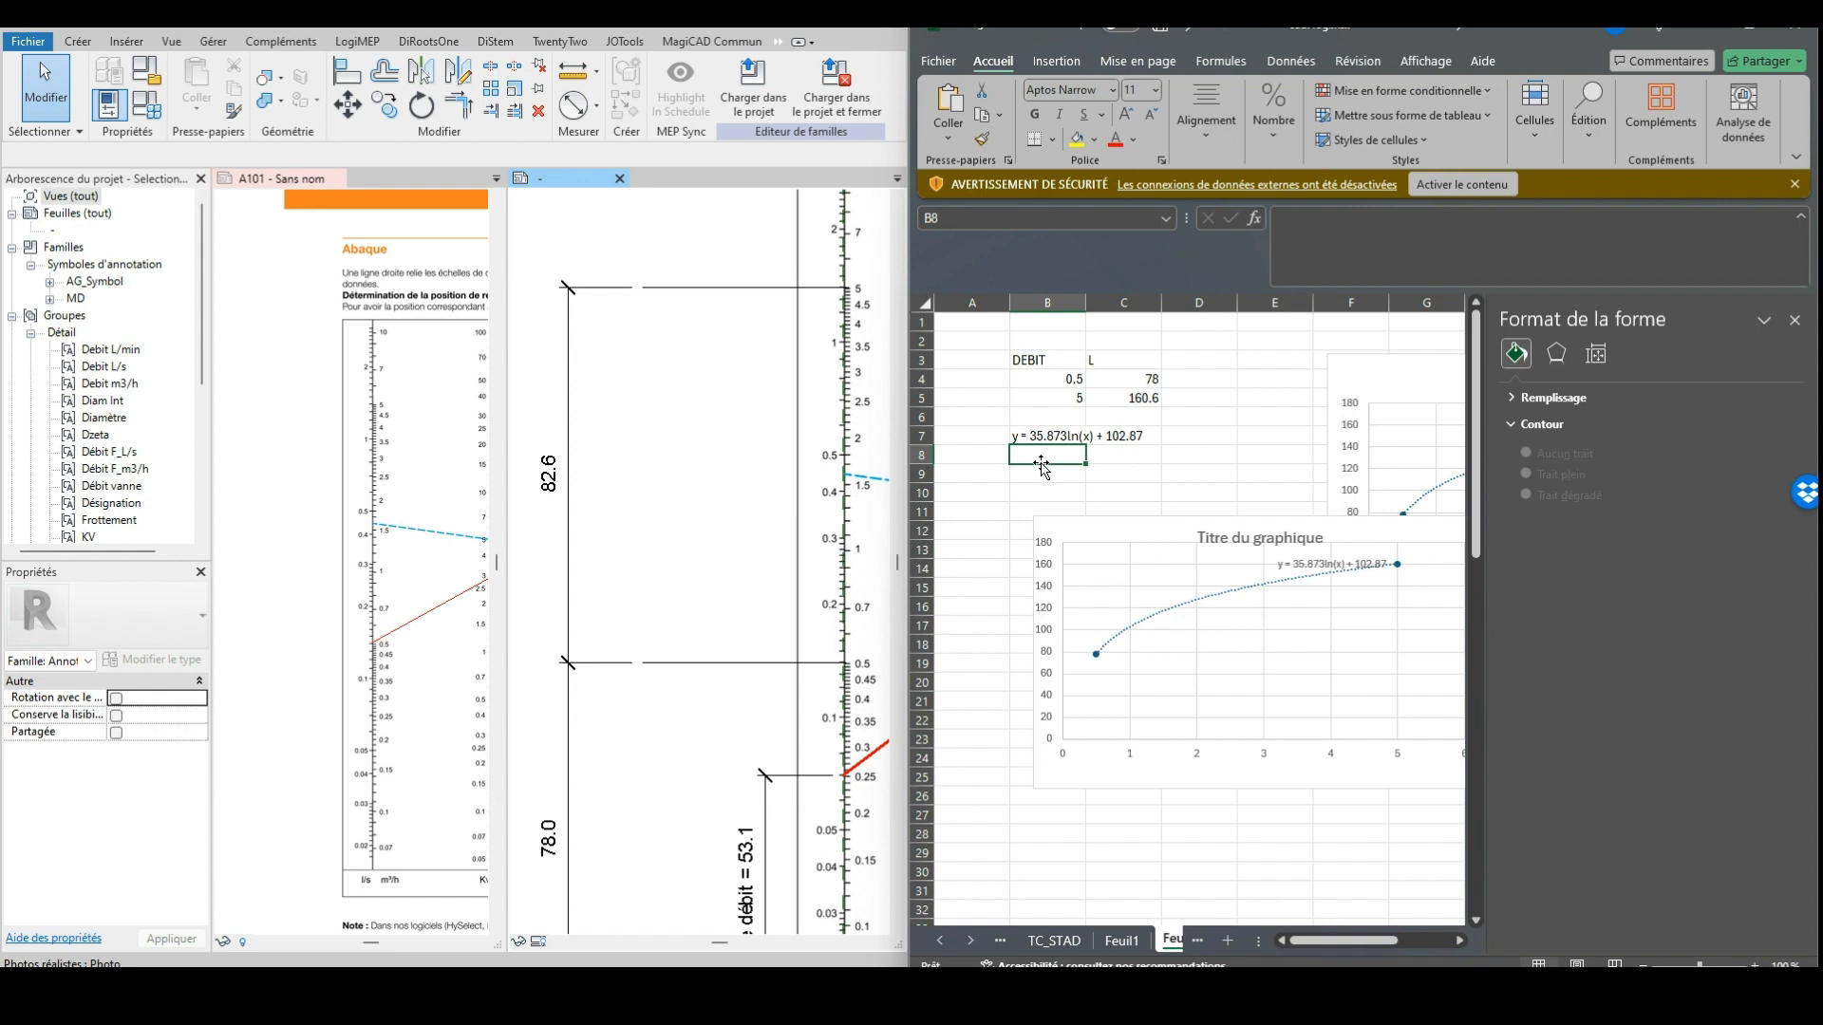
pyautogui.click(1115, 456)
pyautogui.click(673, 517)
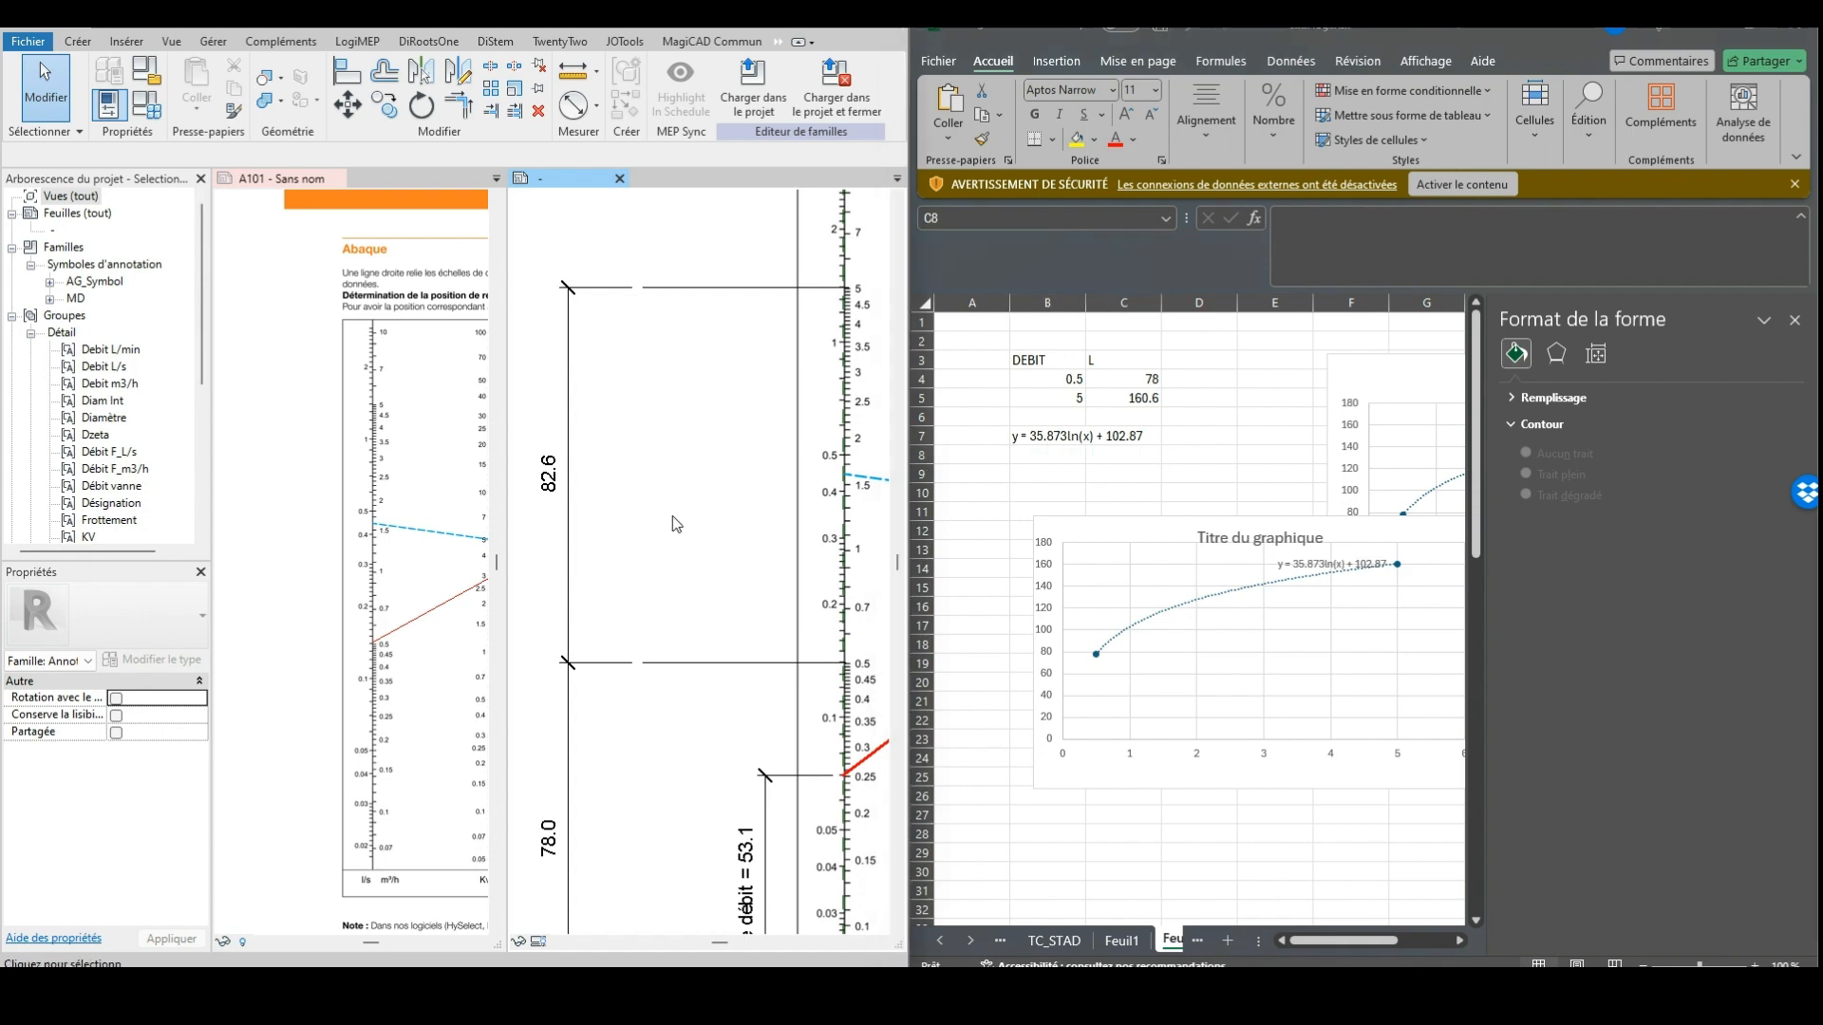
# Widen the Revit window and its family view beside Excel so that the whole valve chart and its axis dimensions can be seen
pyautogui.scroll(-1, 718, 383)
pyautogui.moveTo(908, 442); pyautogui.dragTo(1219, 475)
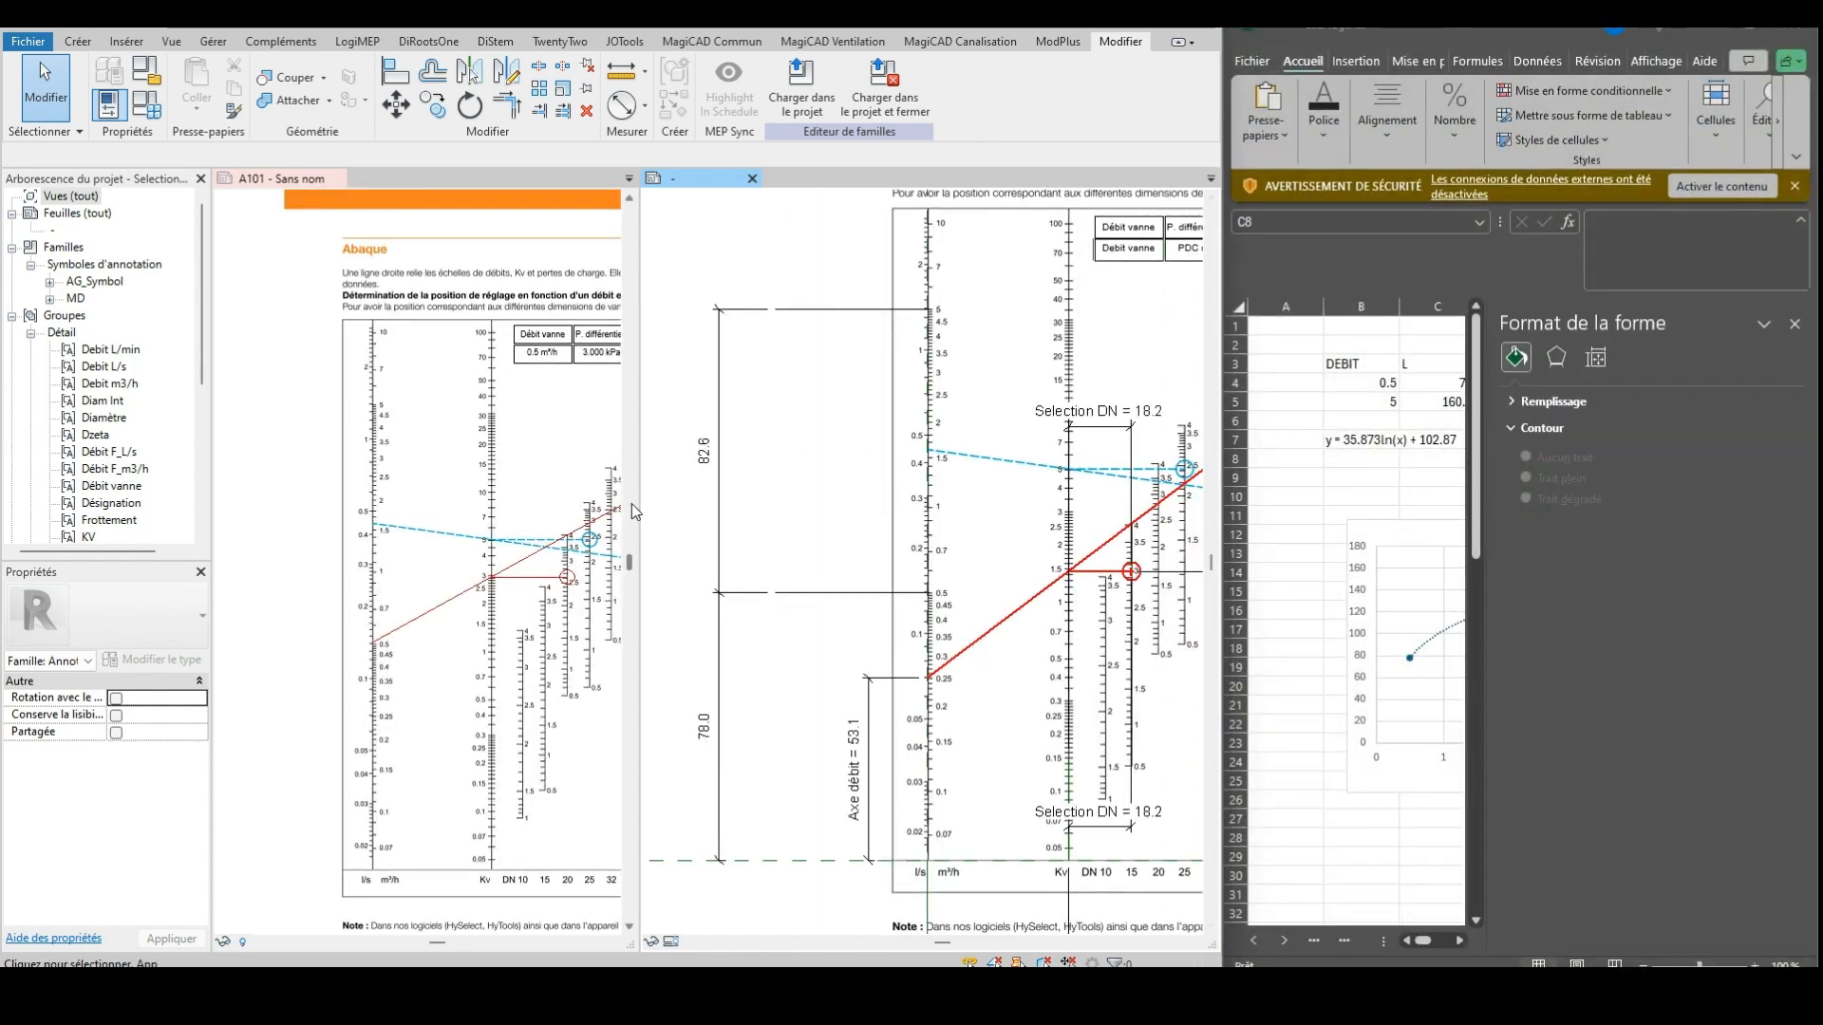
pyautogui.moveTo(632, 505); pyautogui.dragTo(472, 508)
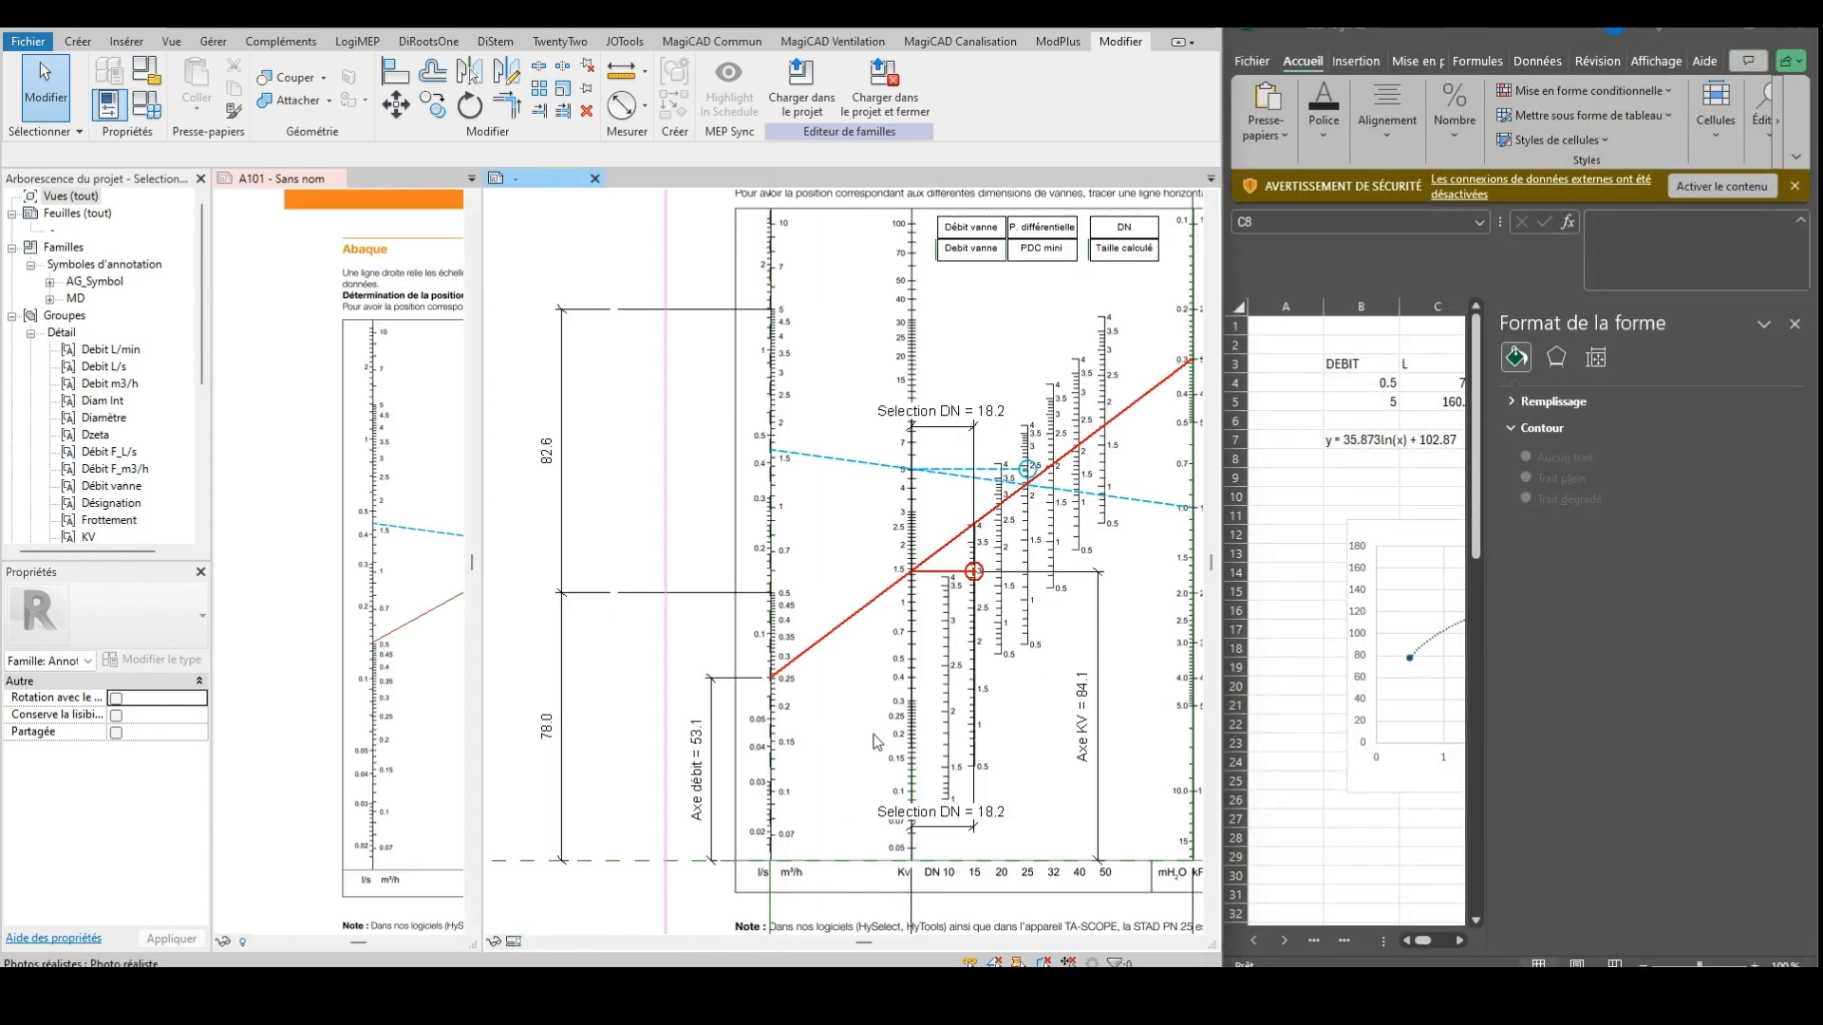
pyautogui.click(787, 701)
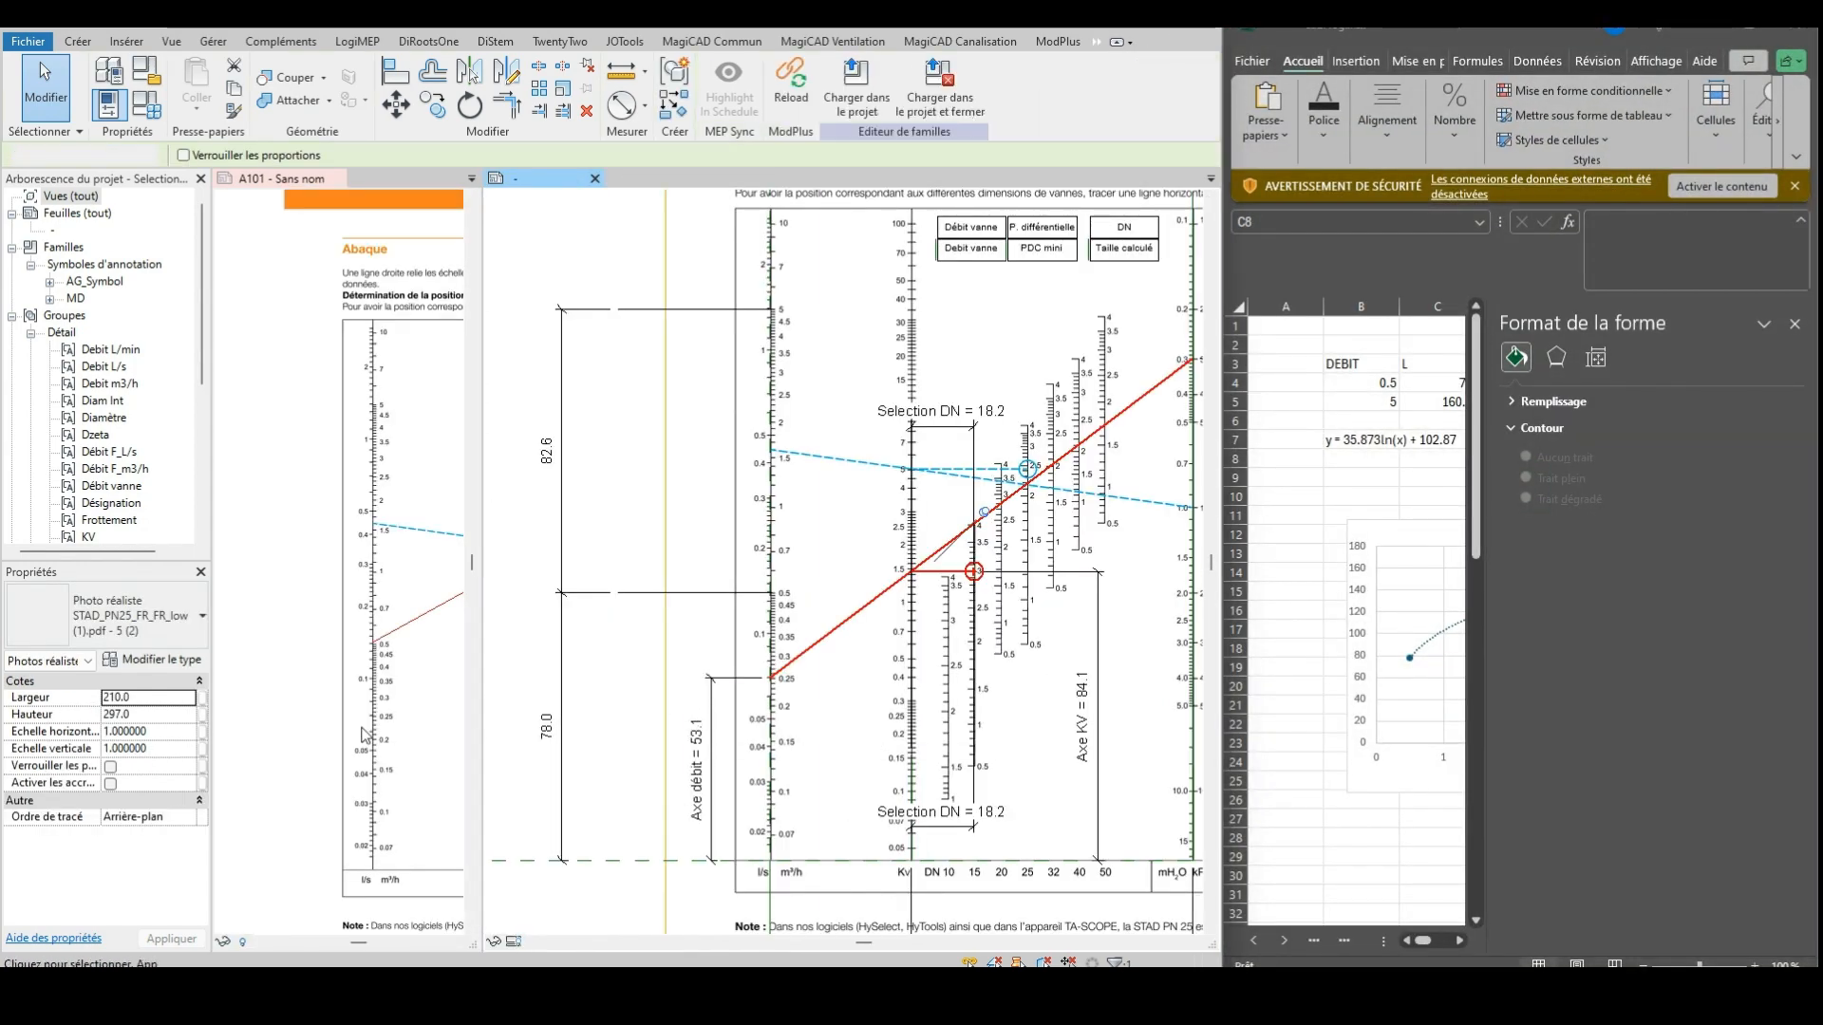
pyautogui.click(849, 755)
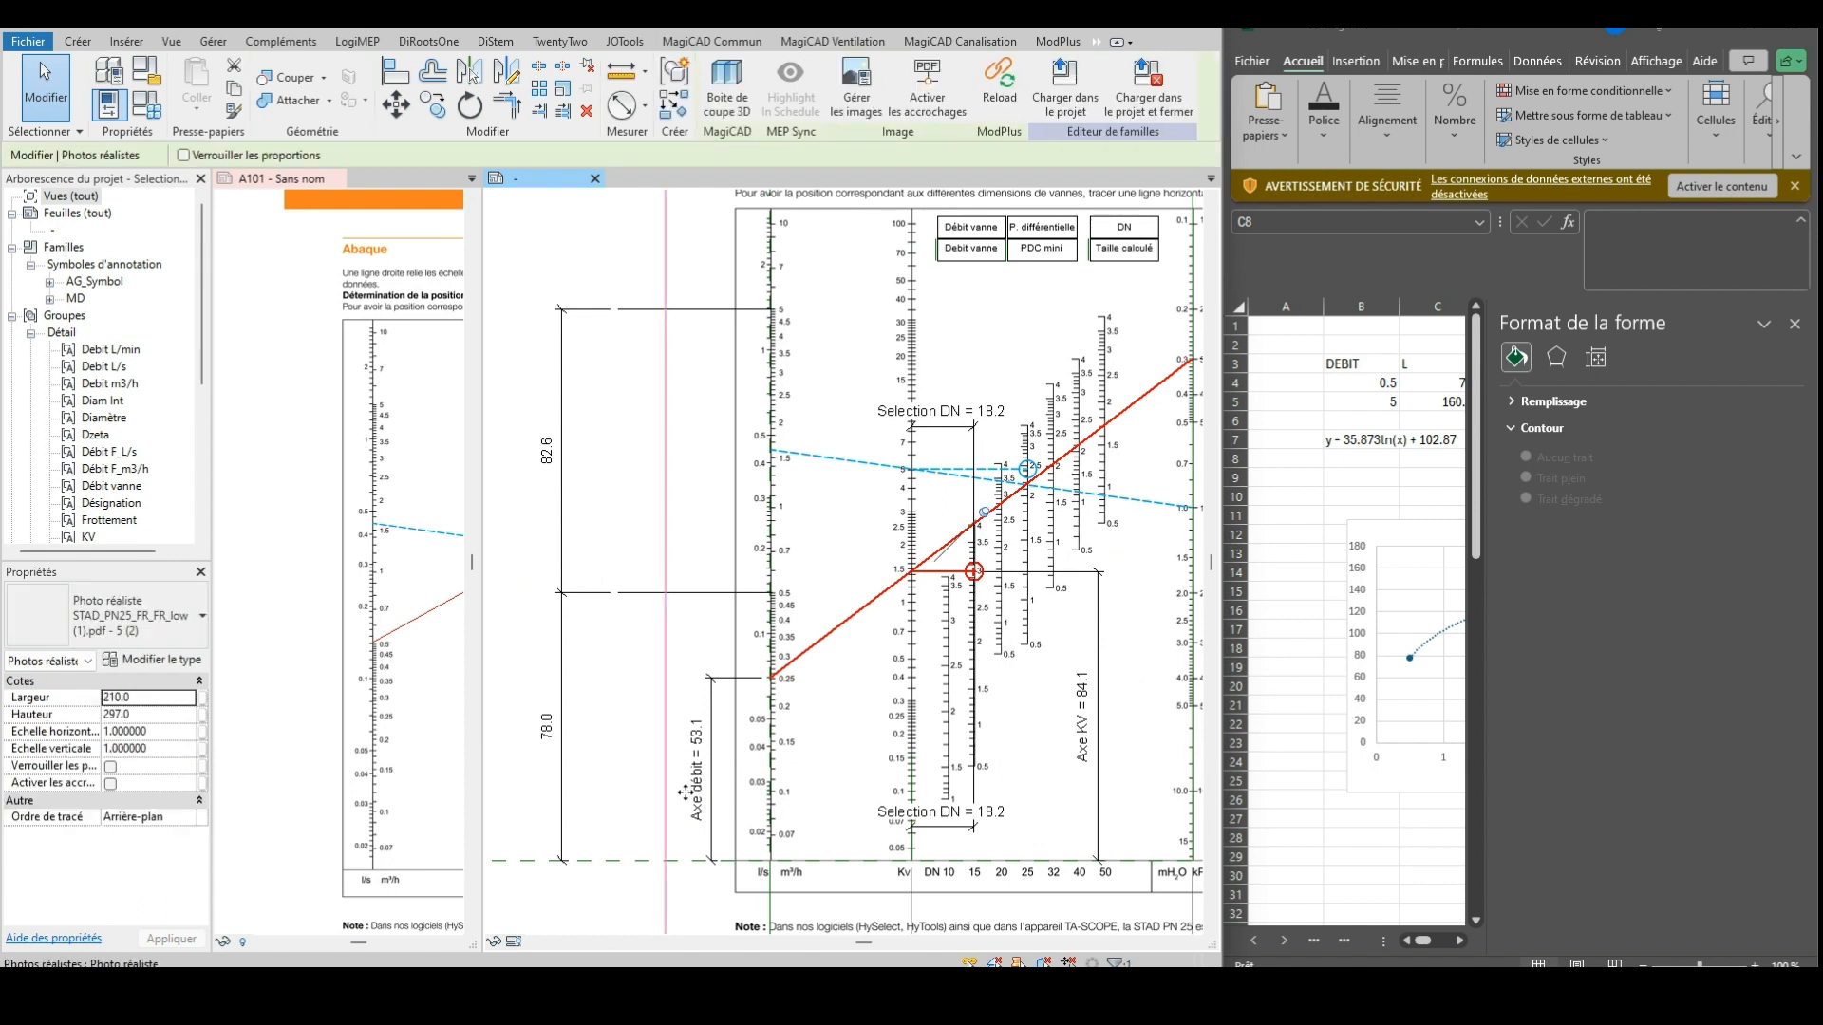
pyautogui.click(597, 732)
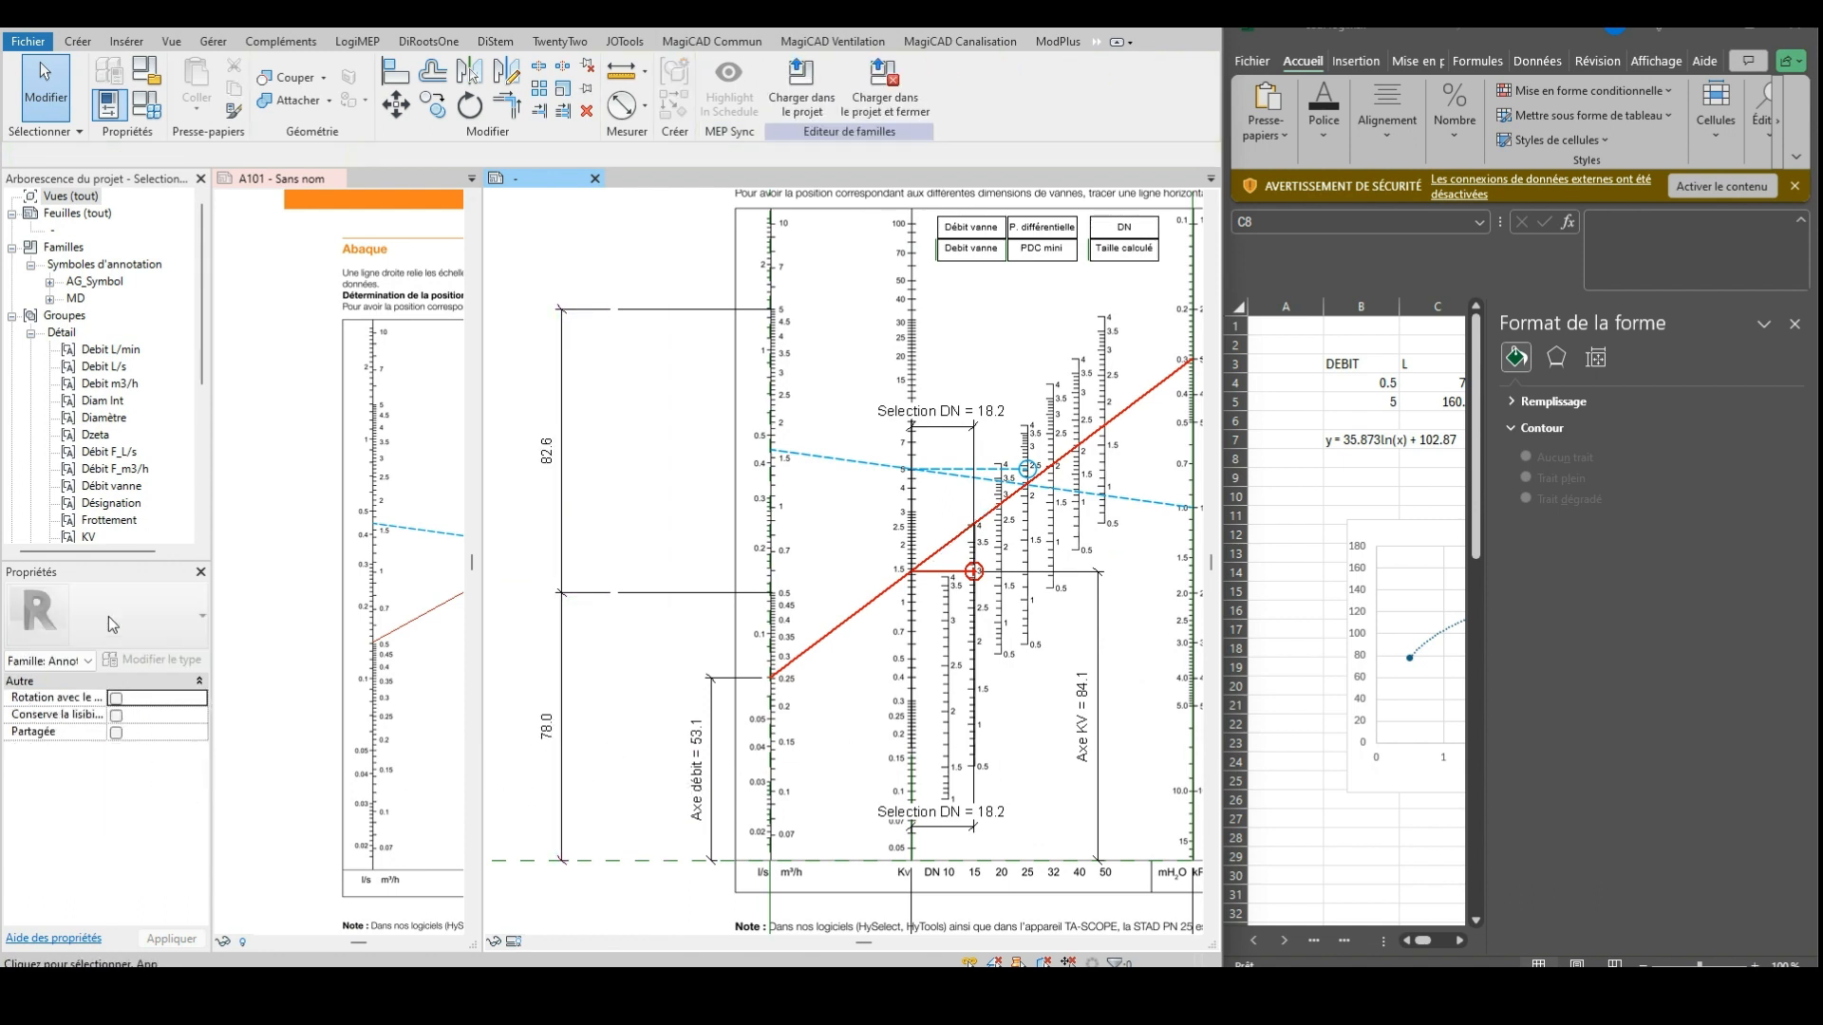
# Open the family types, fit the dialog and its formula column beside the chart, and highlight the log function in the Axe KV formula
pyautogui.click(150, 104)
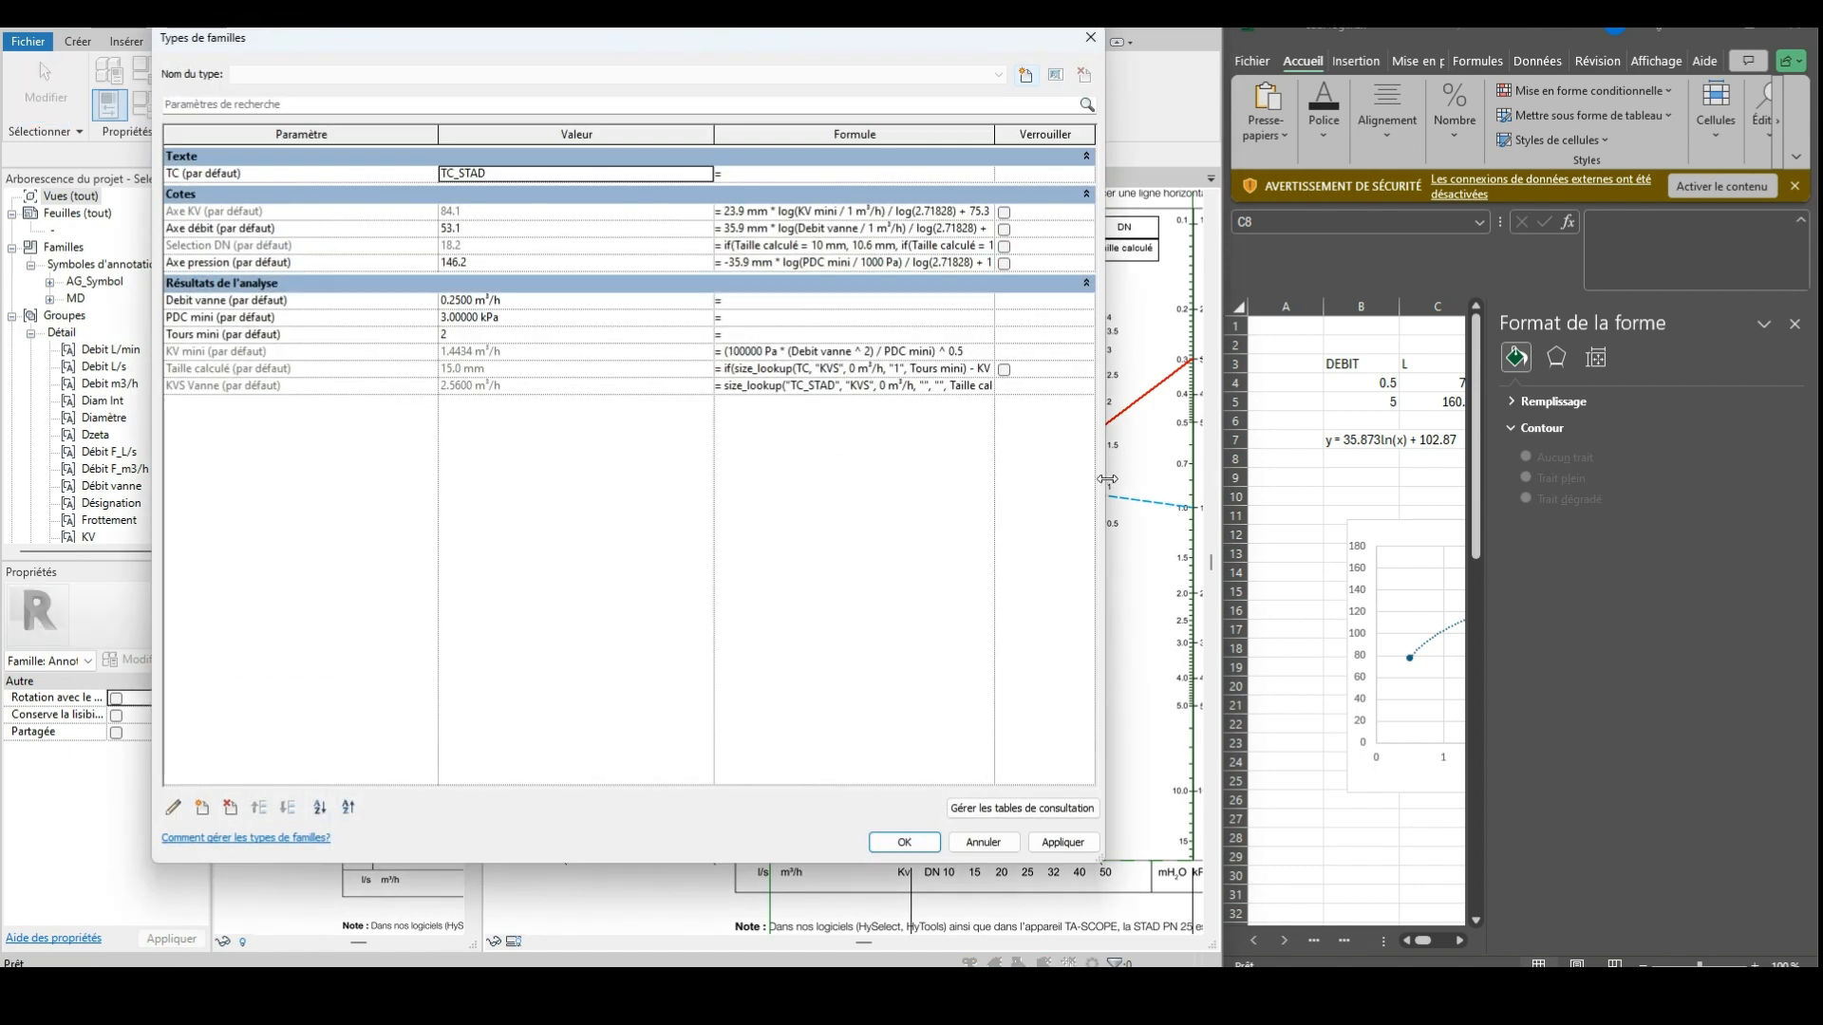
pyautogui.moveTo(1105, 486); pyautogui.dragTo(815, 509)
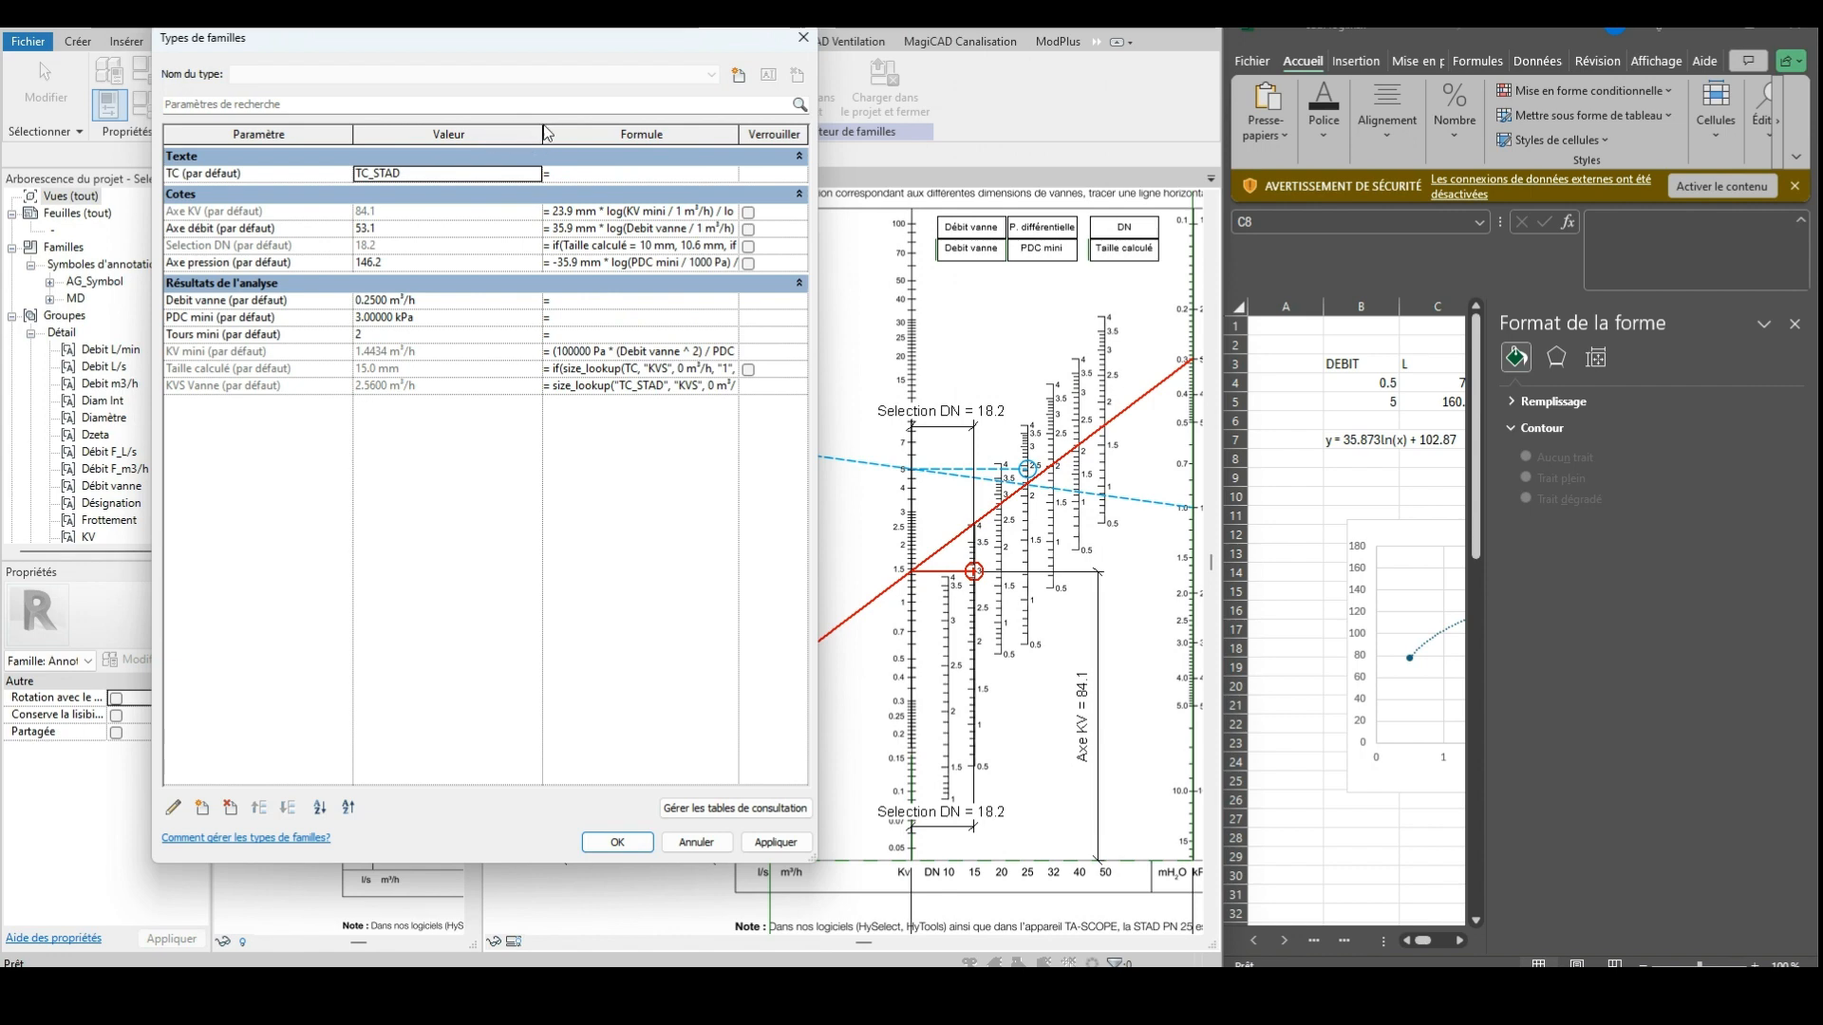
pyautogui.moveTo(542, 127); pyautogui.dragTo(463, 129)
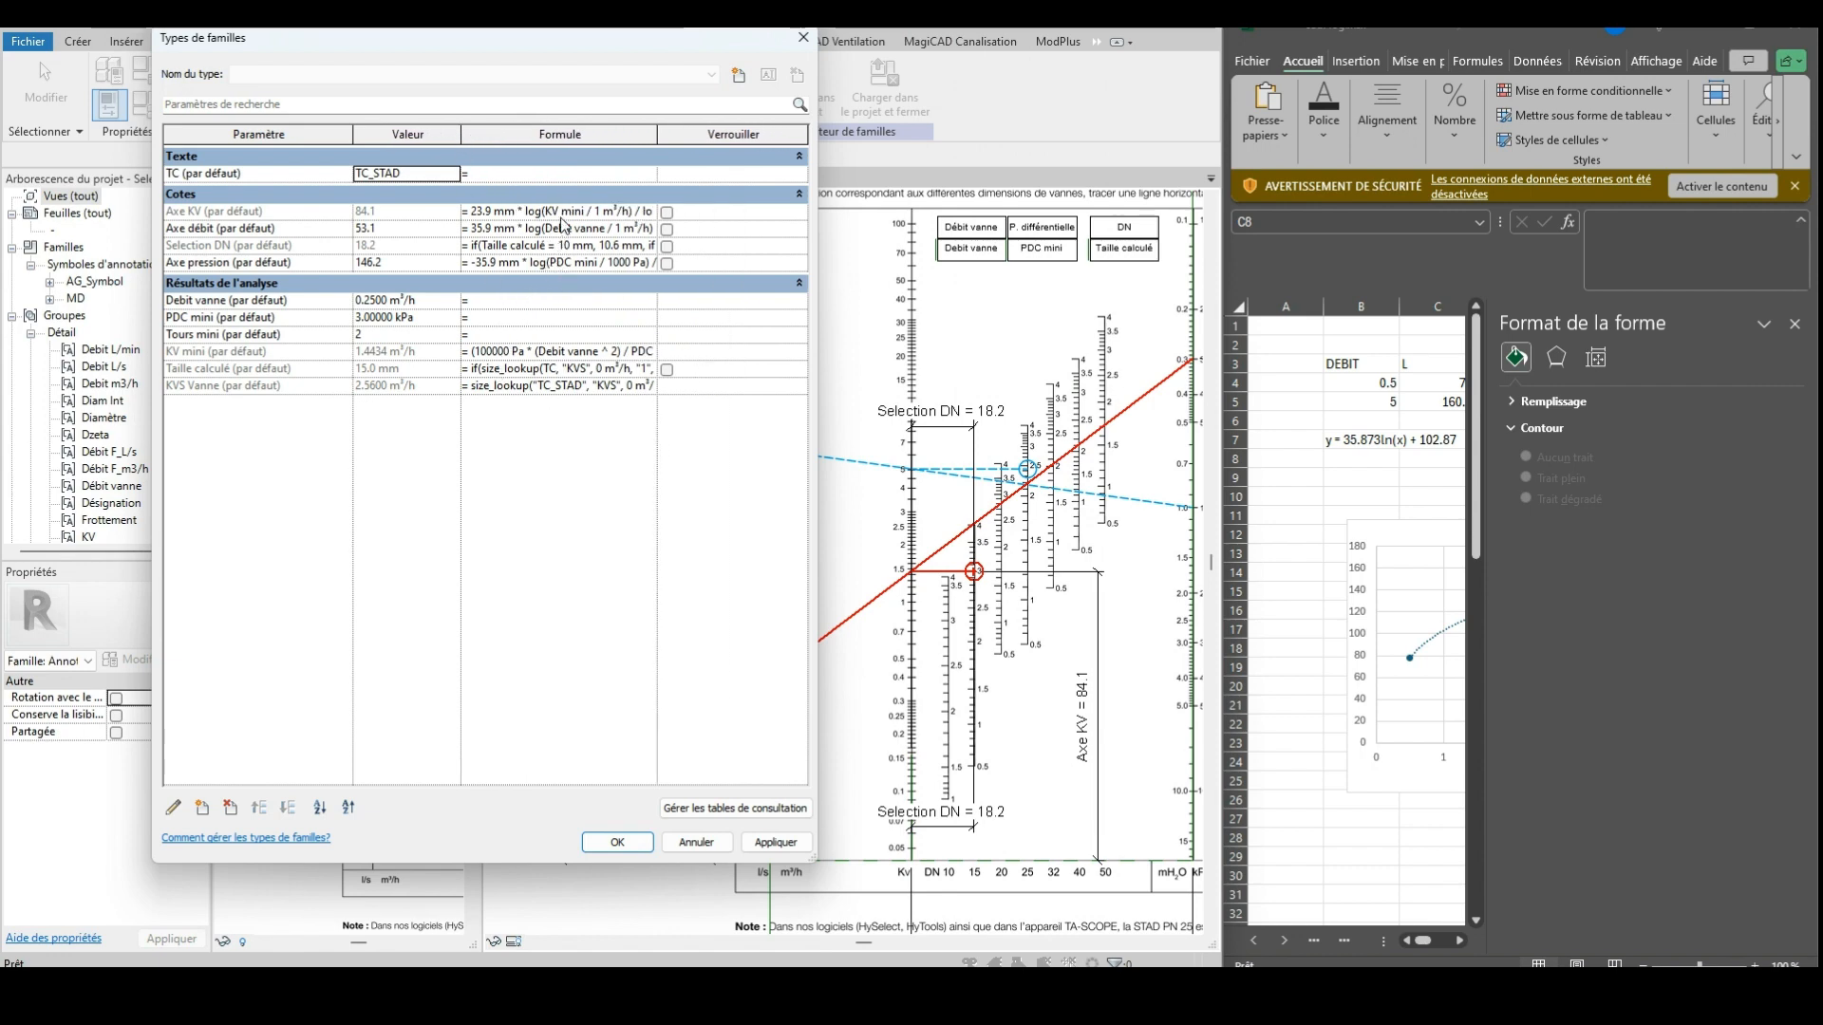
pyautogui.click(531, 213)
pyautogui.moveTo(526, 212); pyautogui.dragTo(541, 215)
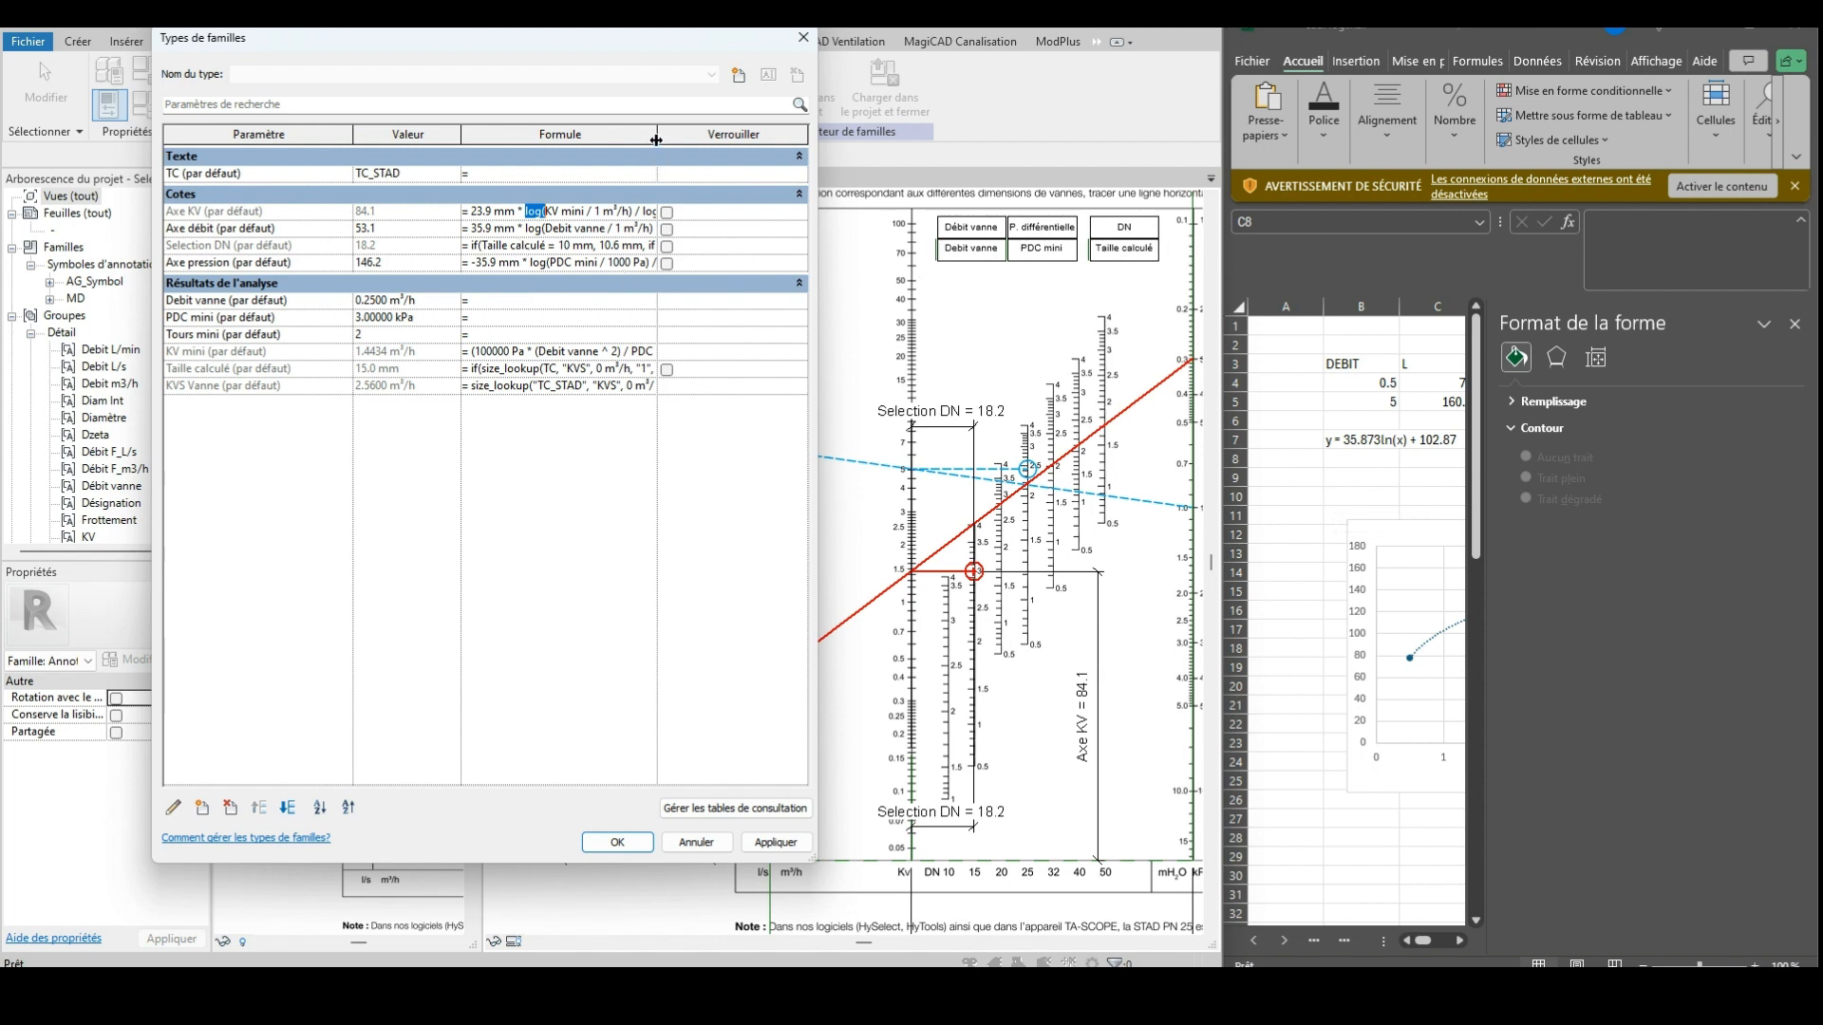
pyautogui.moveTo(655, 139); pyautogui.dragTo(712, 140)
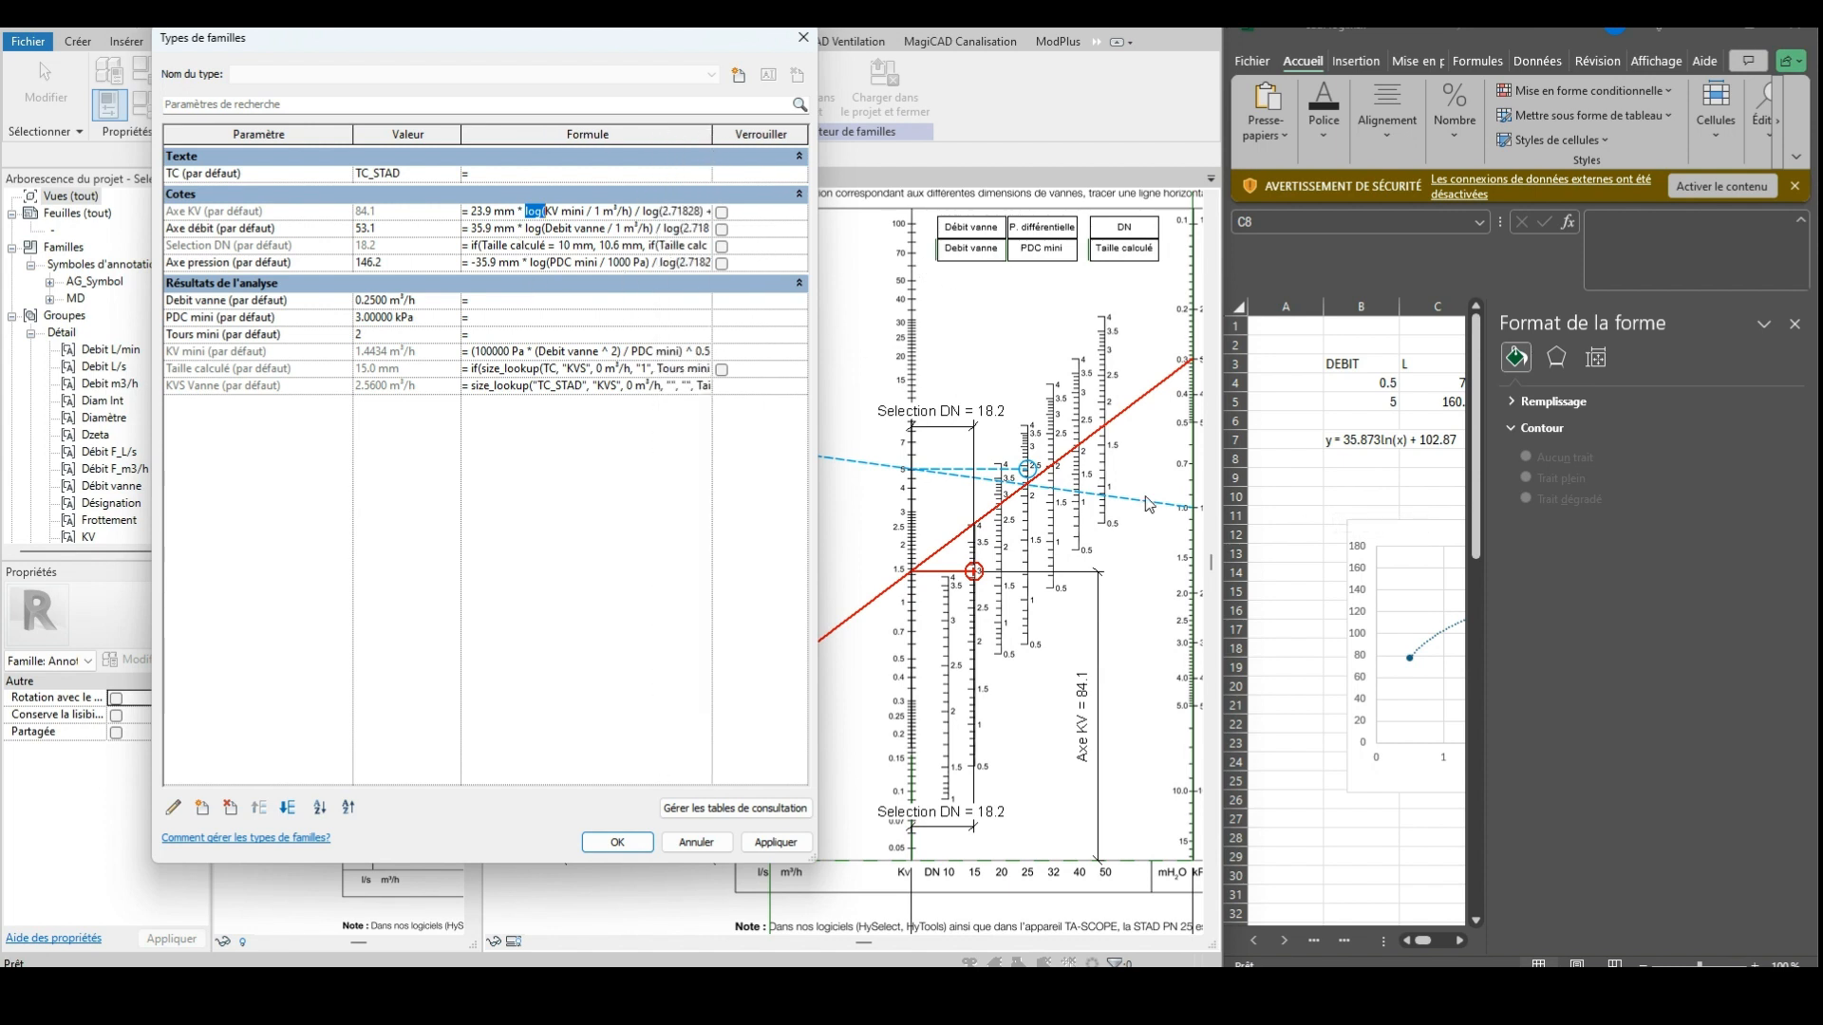
# Switch to the Excel sheet and enter the note "PM : ln(x) =log(x)/log(2.71828)" in cell A1
pyautogui.click(1344, 464)
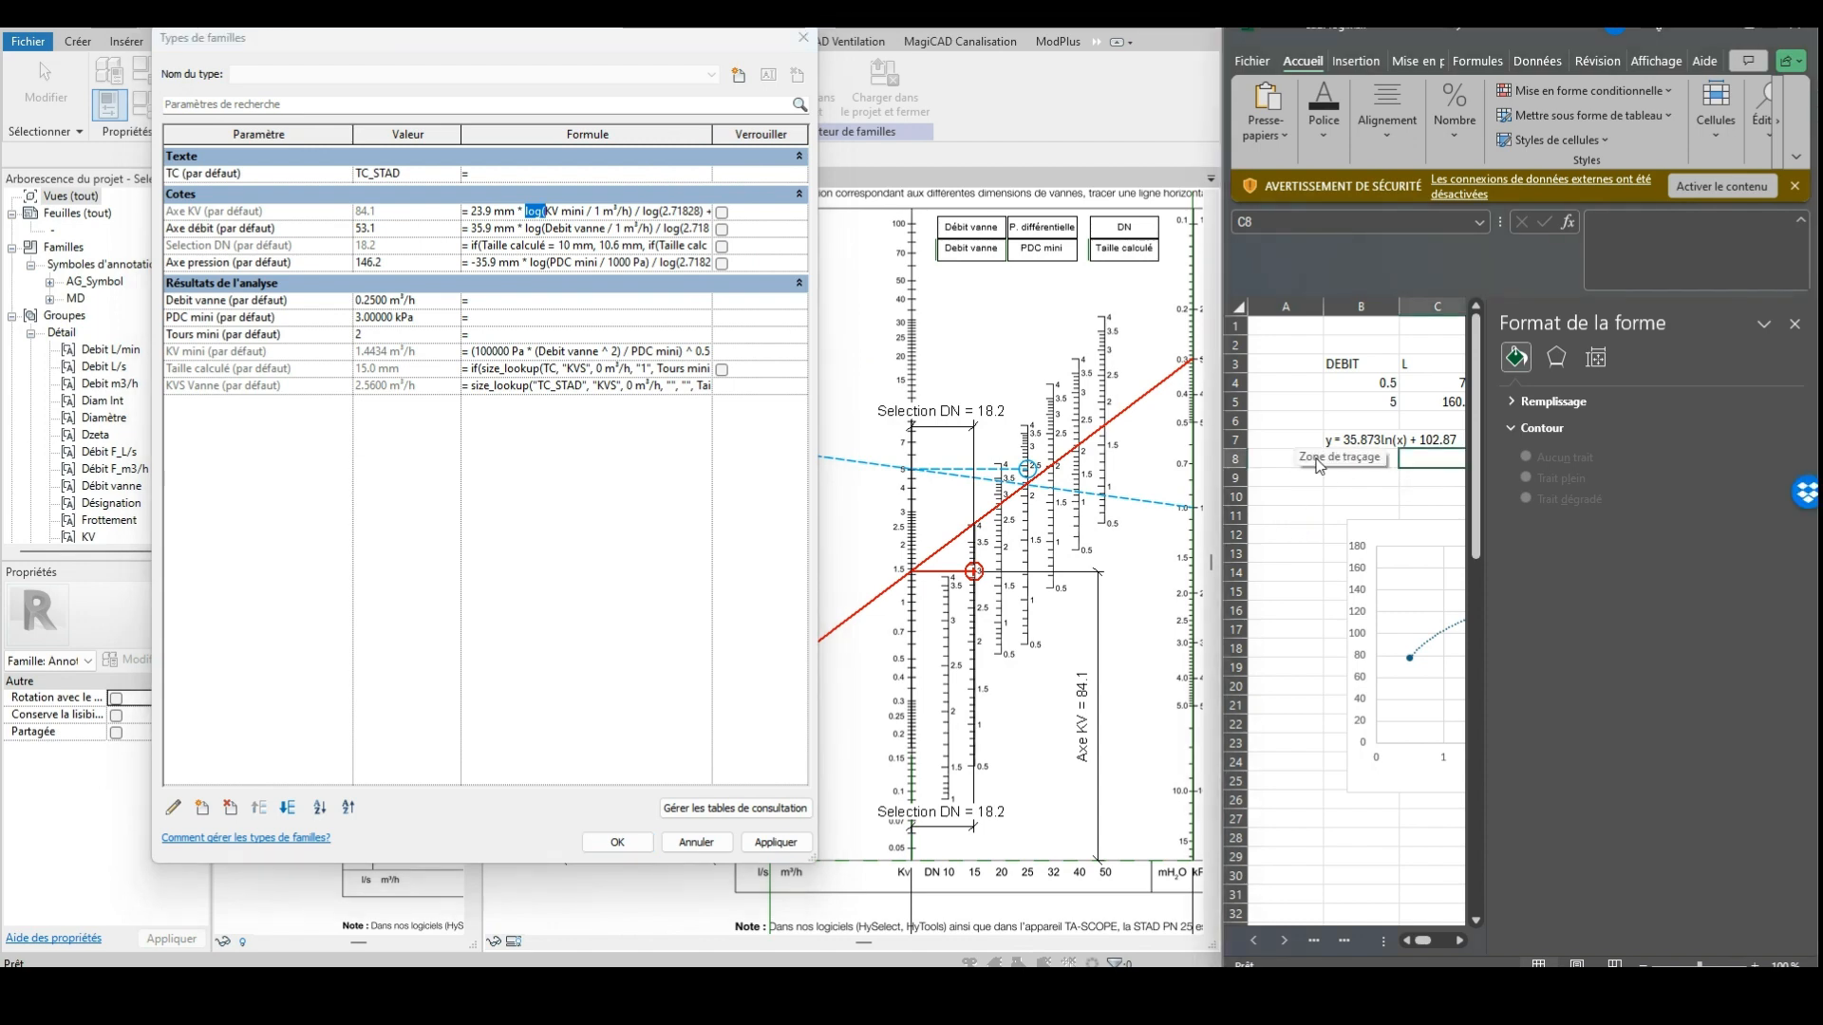
pyautogui.click(1289, 328)
pyautogui.write('P')
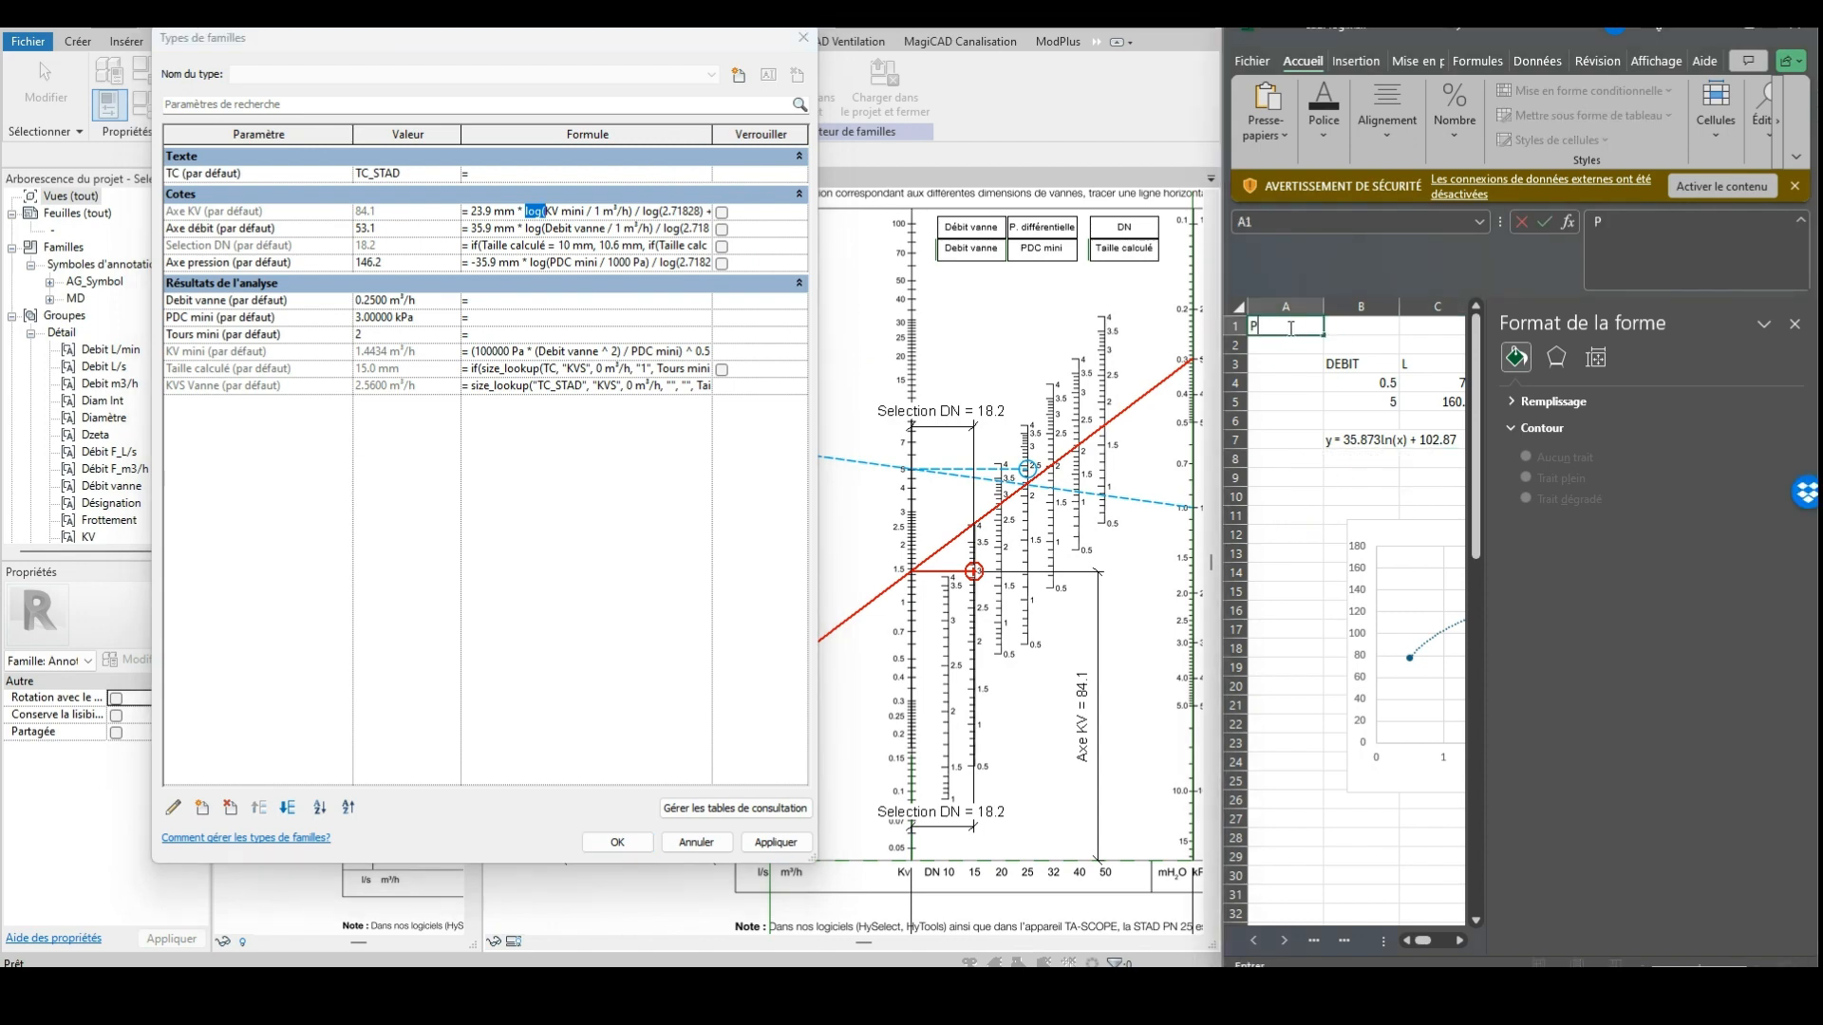
pyautogui.write('M : ln(x) =log(')
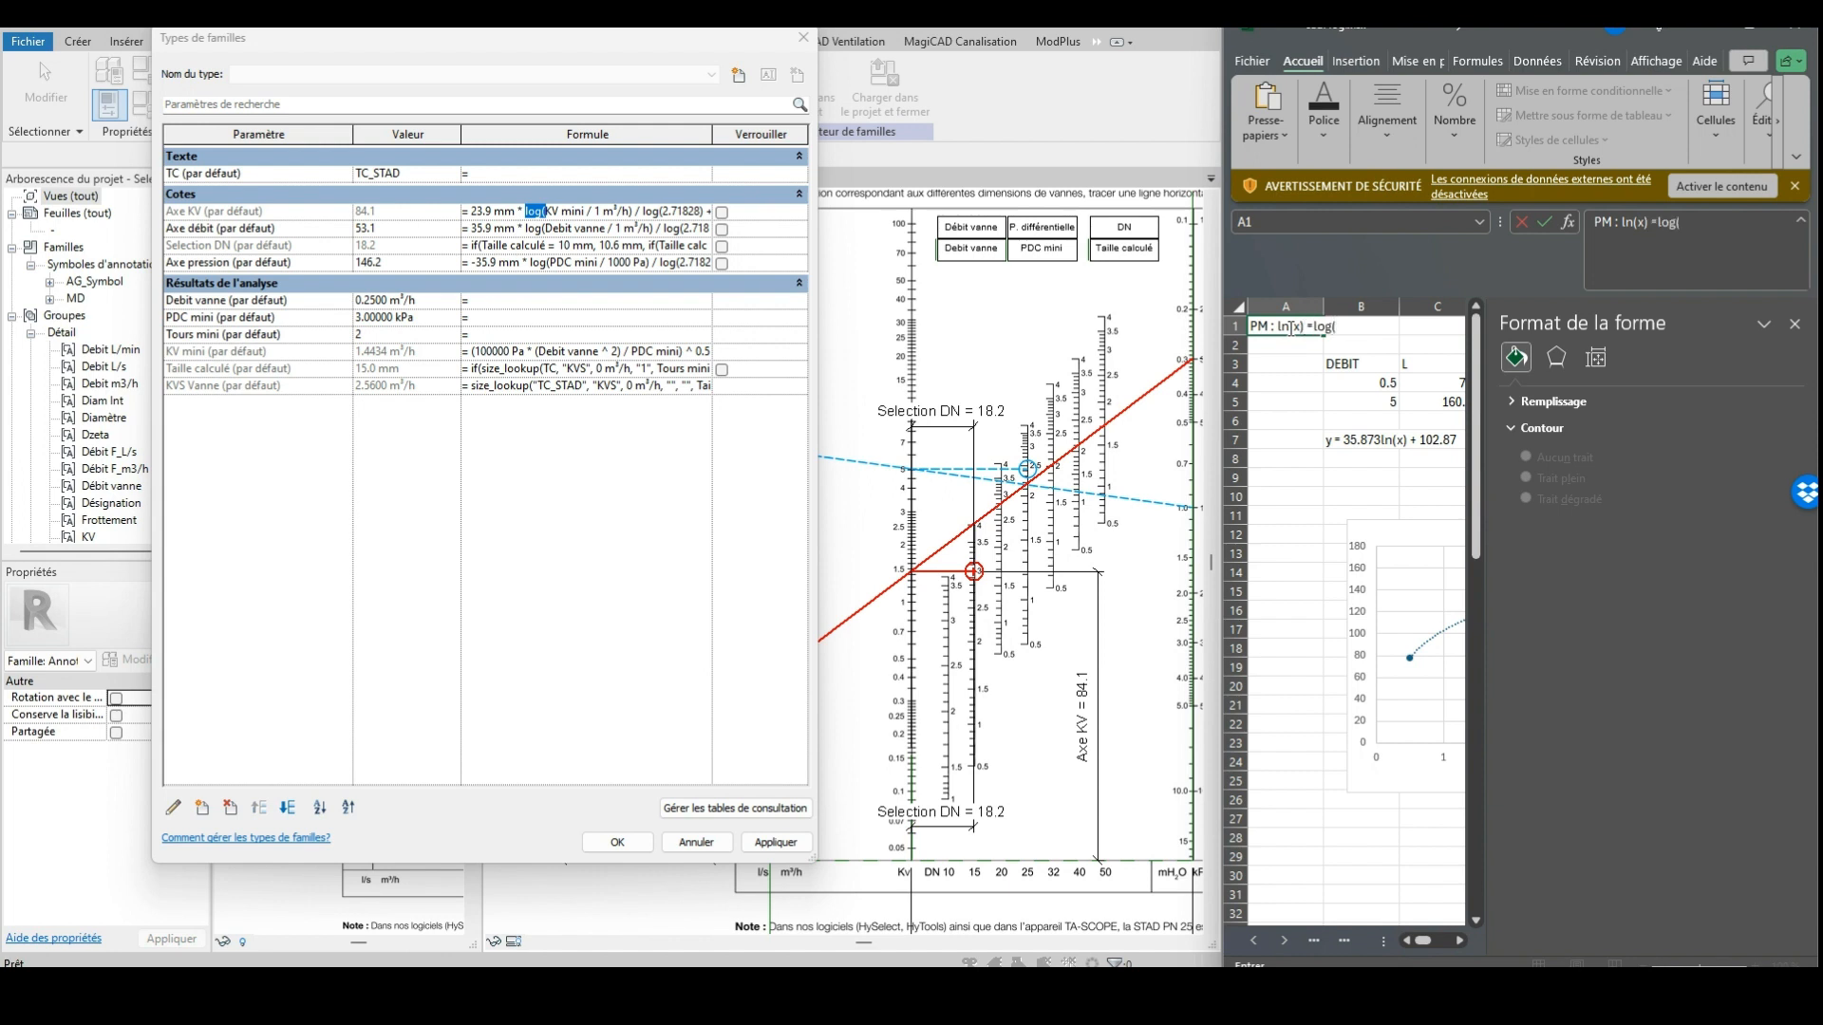
pyautogui.write('x)/log(2')
pyautogui.write('.71828)')
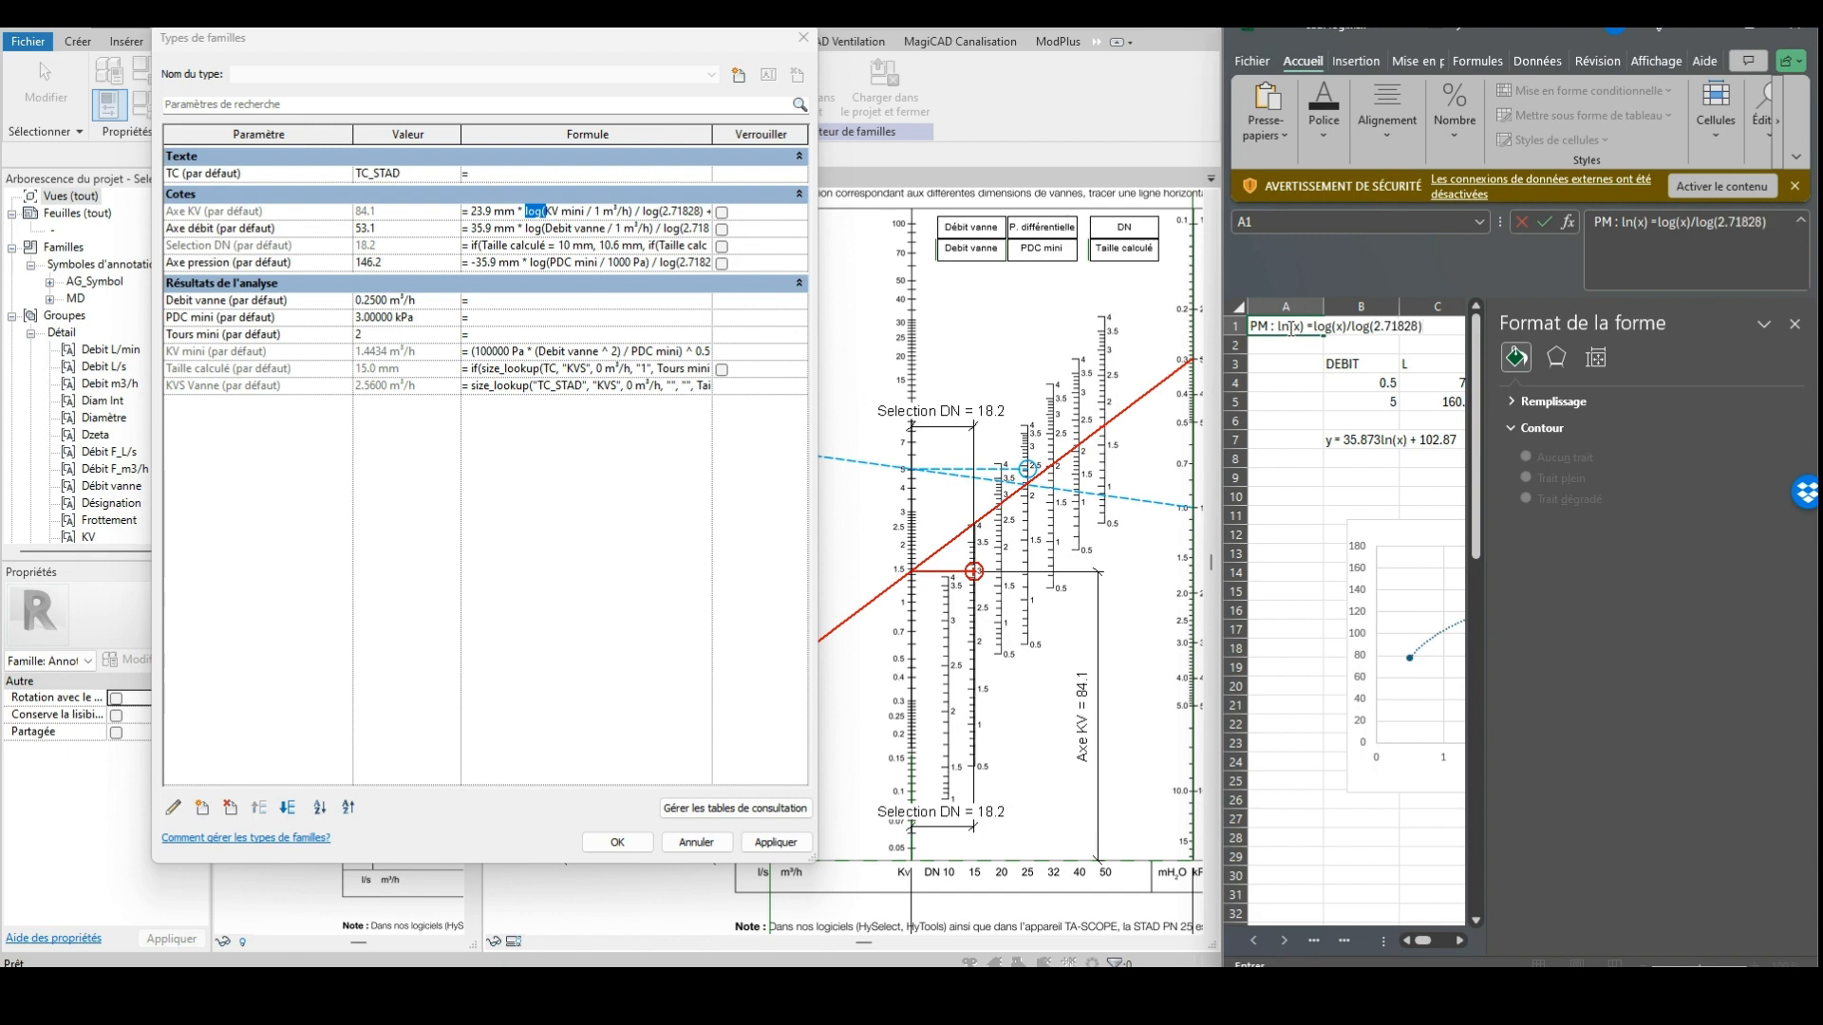
pyautogui.press('Return')
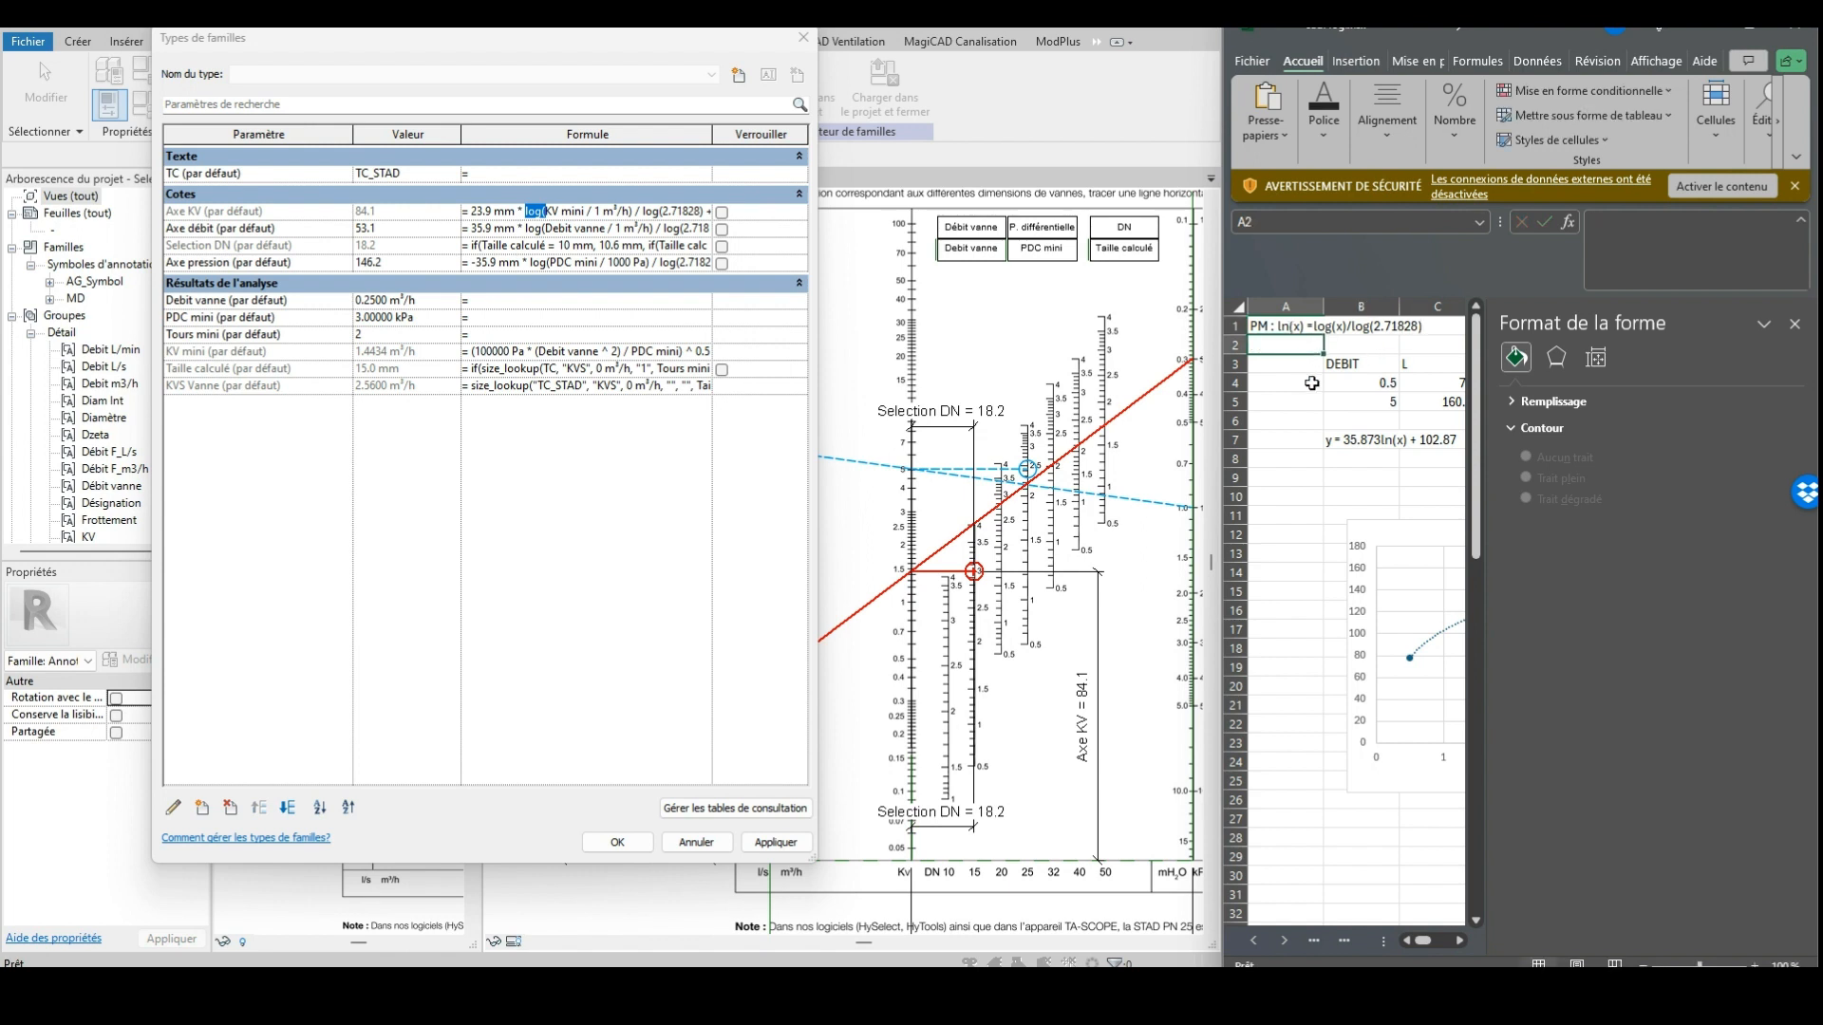
pyautogui.click(1342, 350)
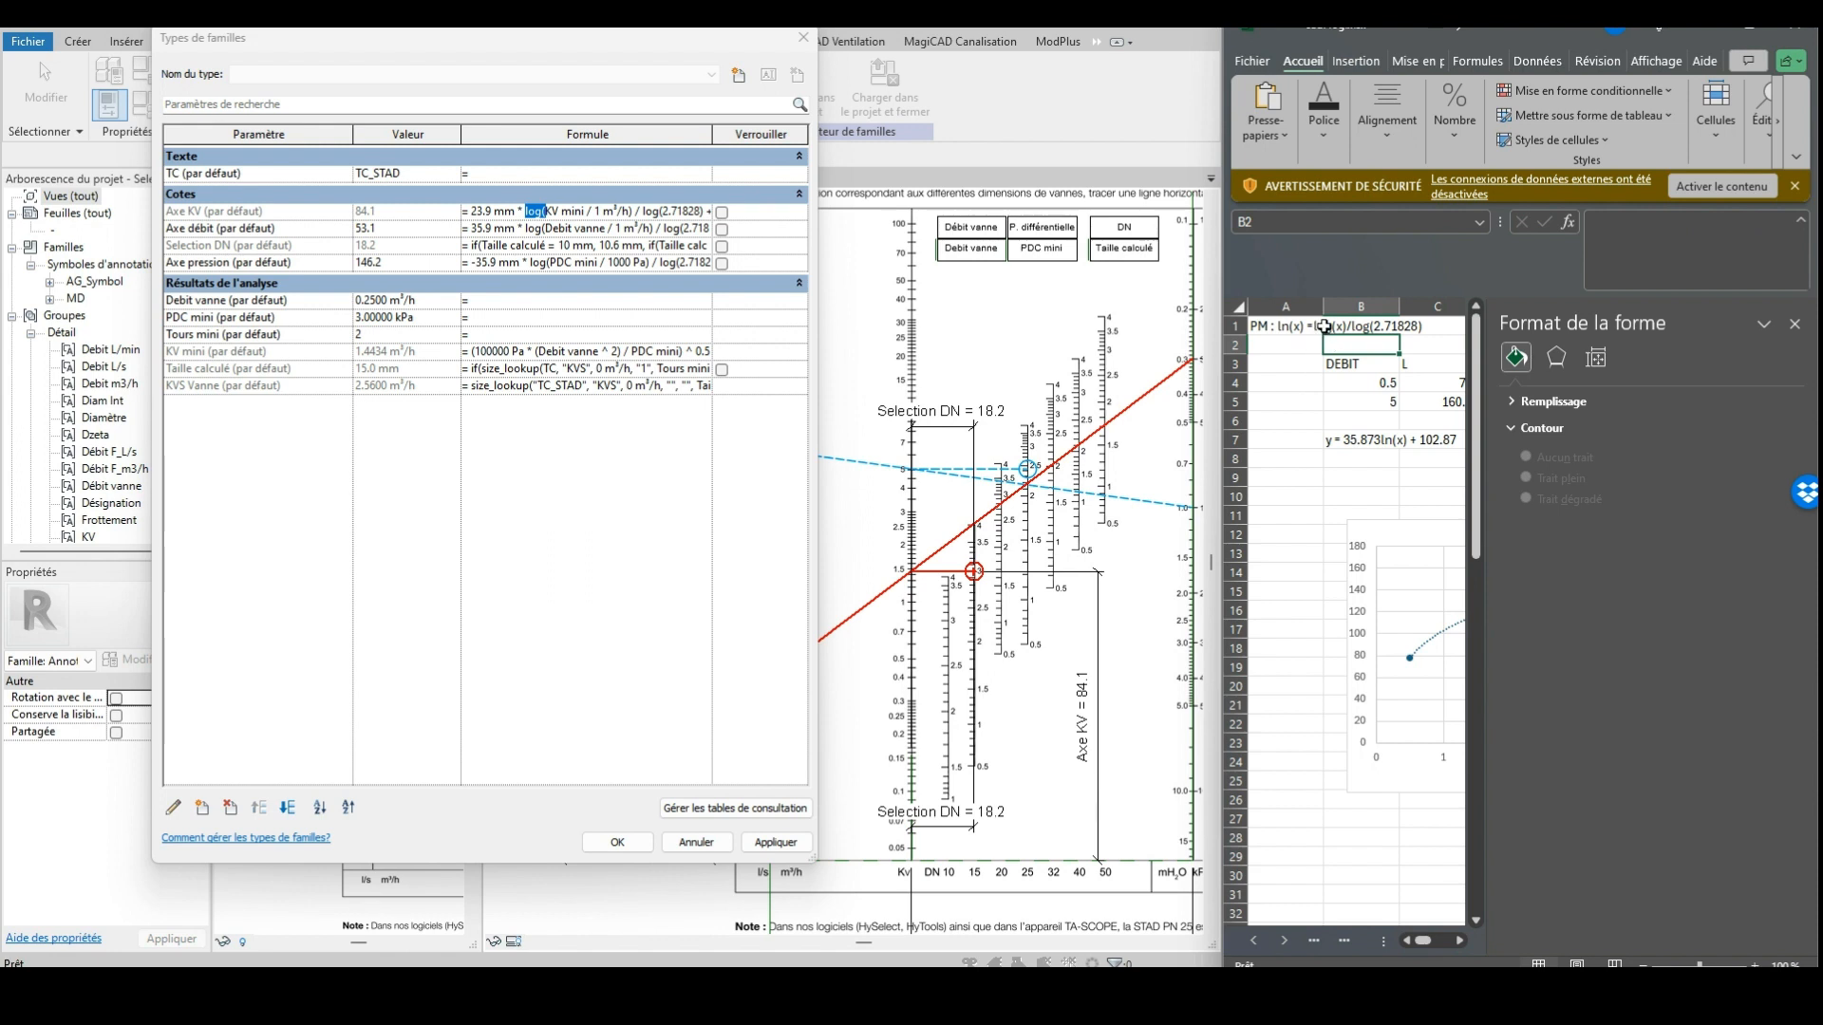
pyautogui.click(1330, 326)
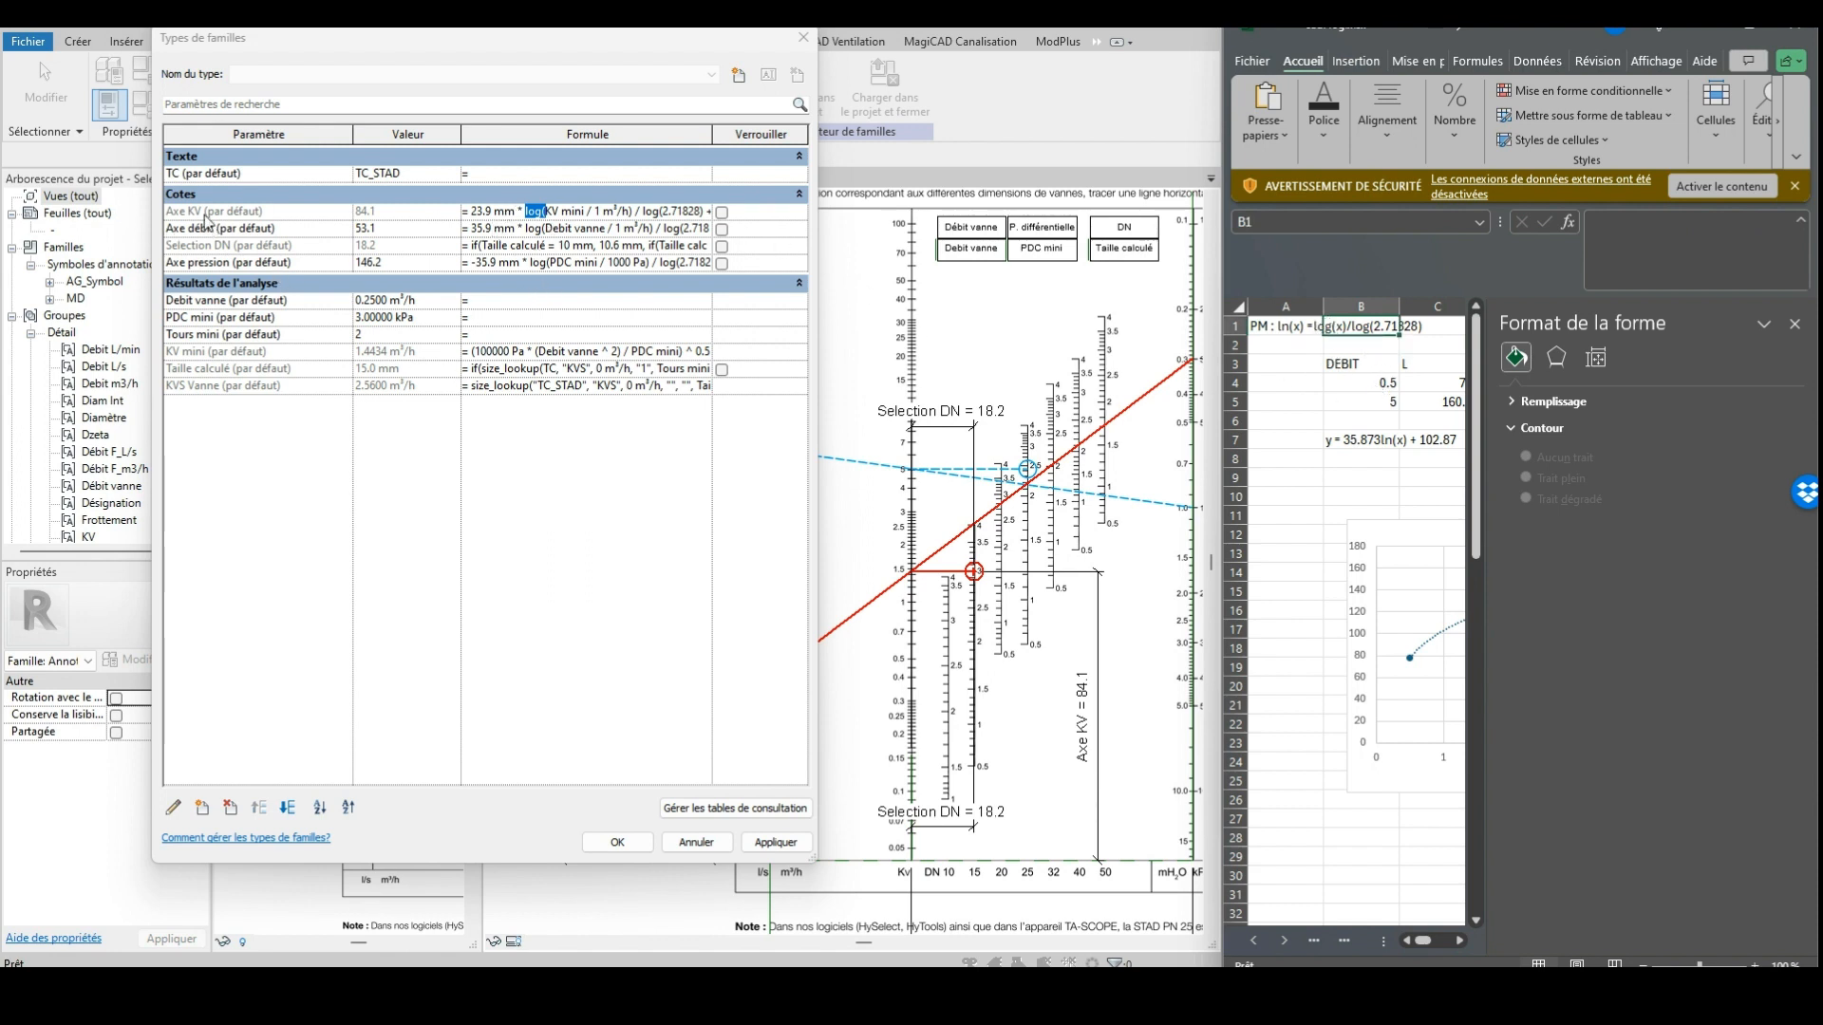
# Examine the complete Axe débit formula in the Revit family types against the Excel trendline equation, and close the dialog
pyautogui.click(502, 236)
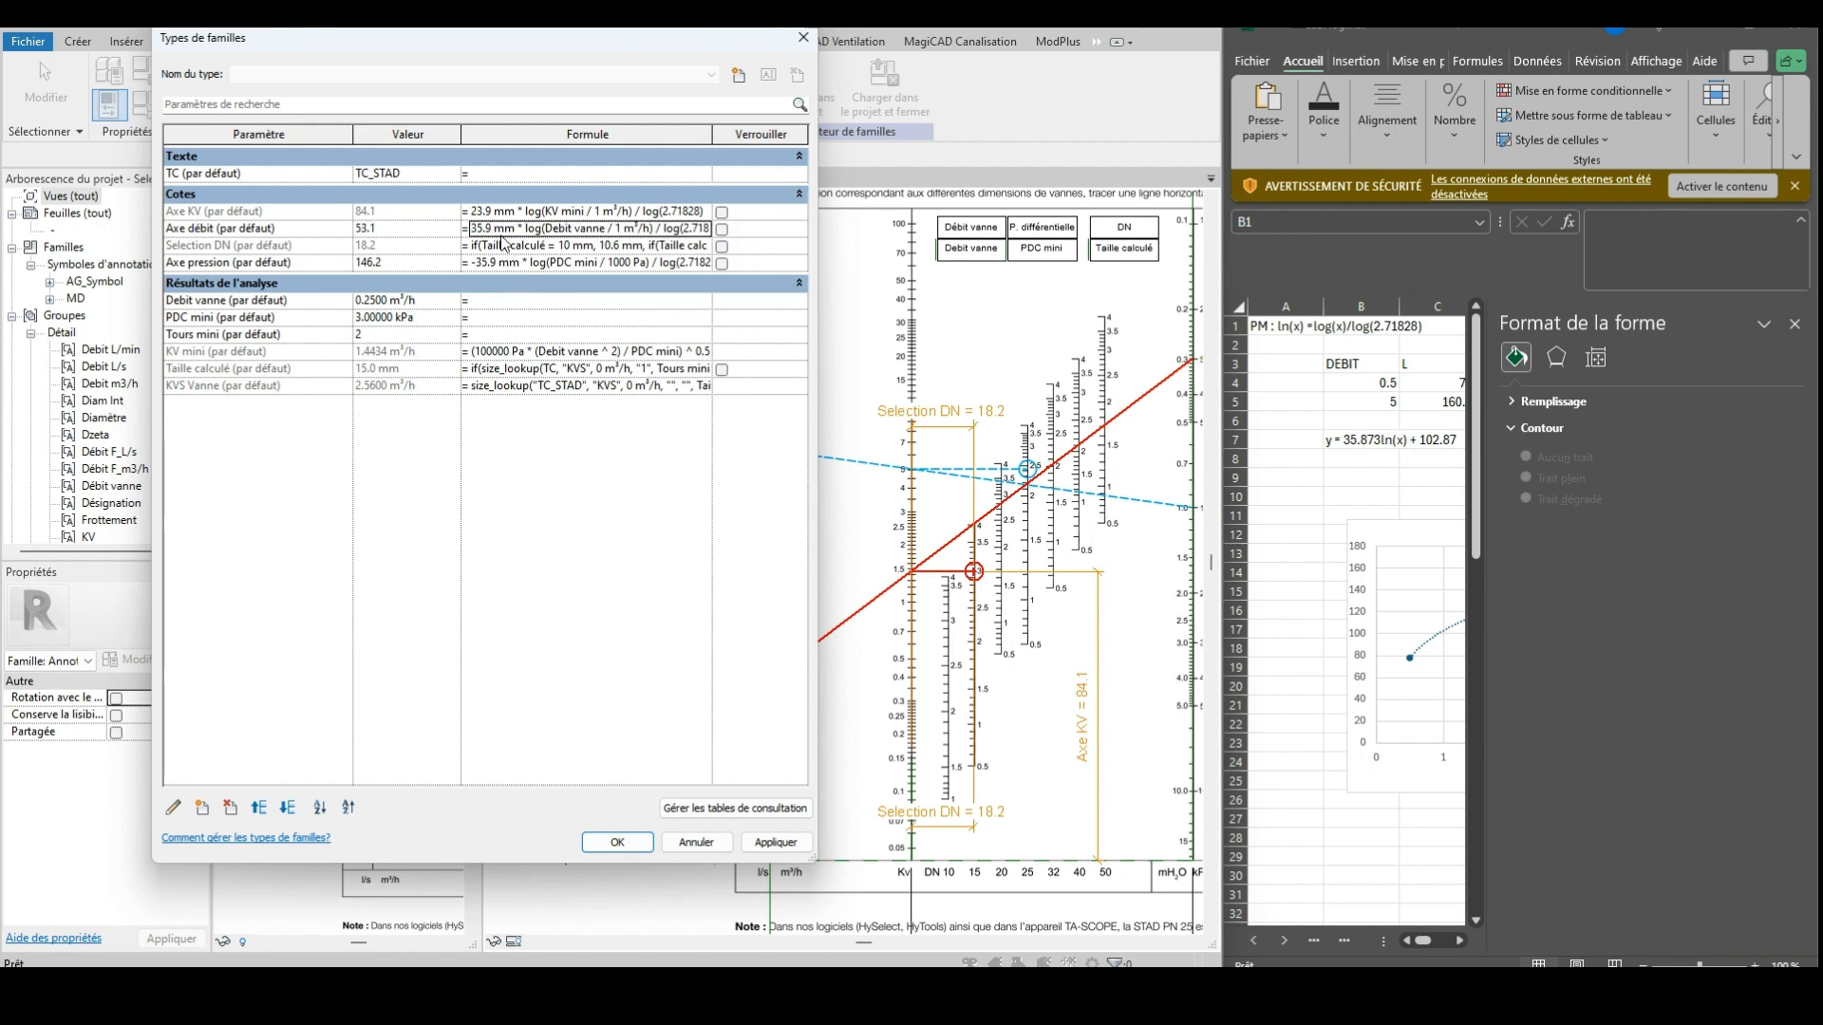
pyautogui.tripleClick(502, 243)
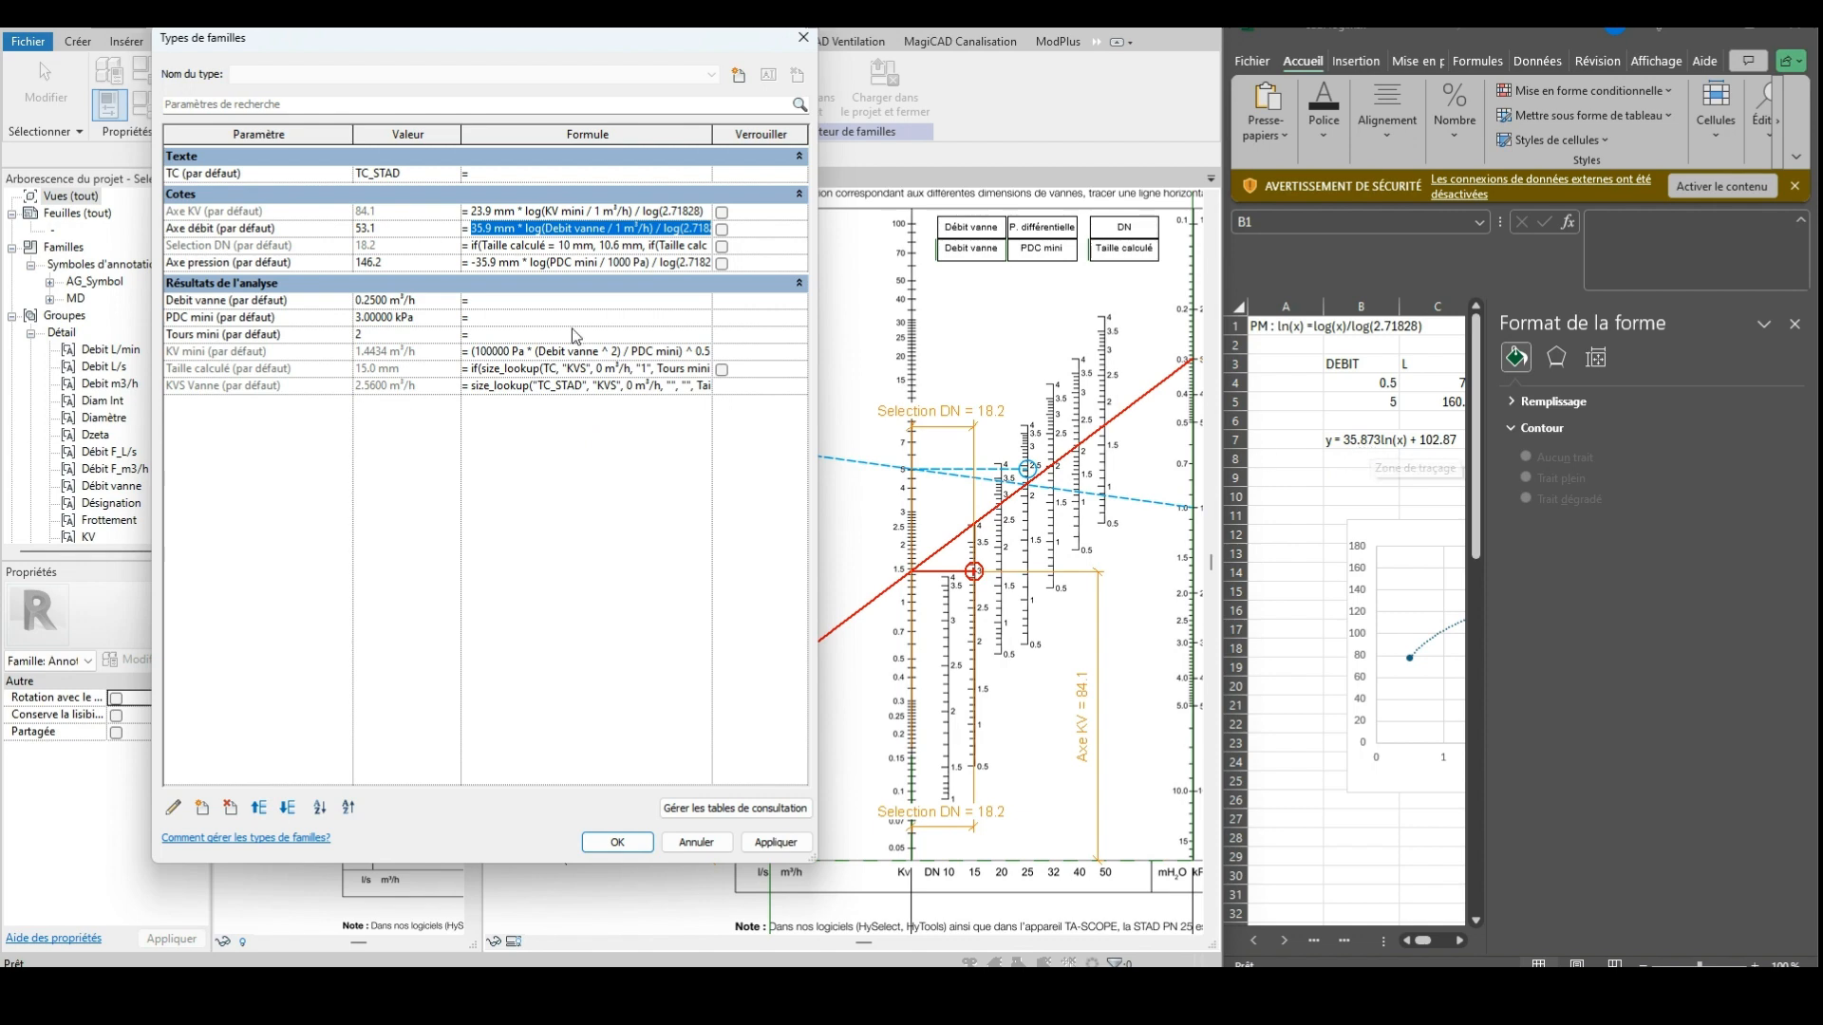
pyautogui.click(490, 233)
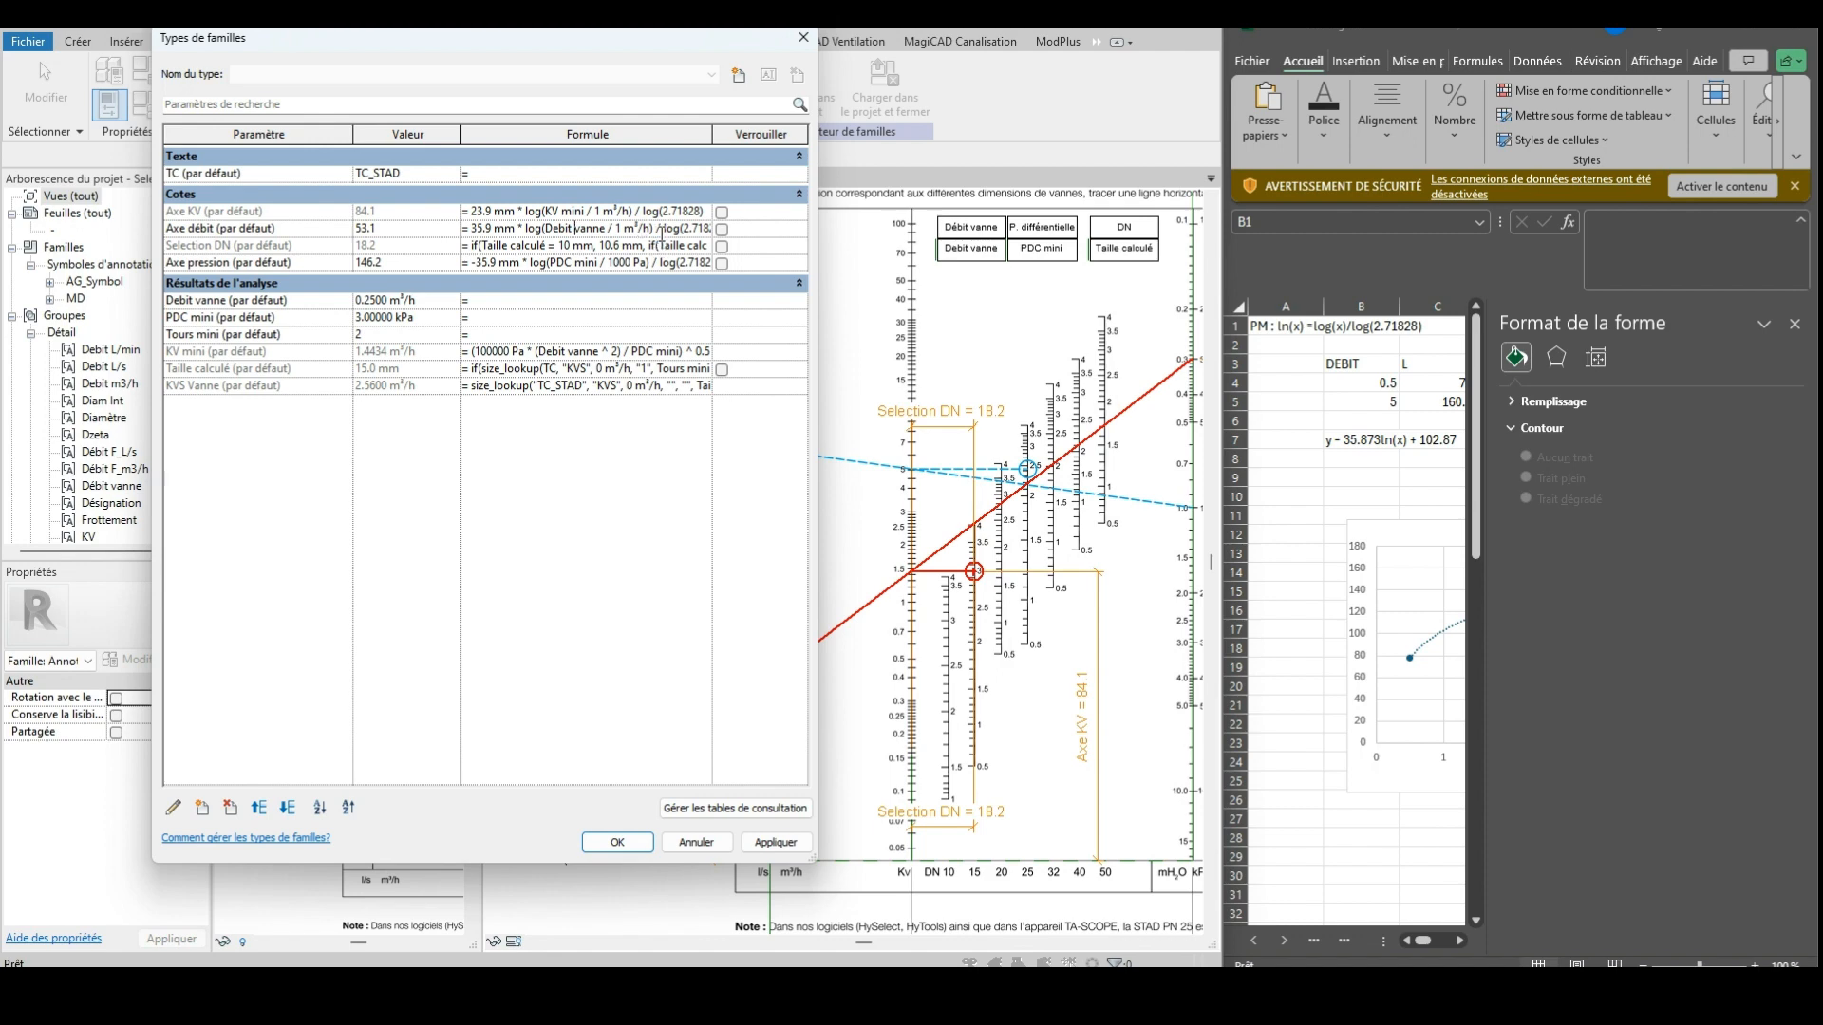
pyautogui.moveTo(683, 230); pyautogui.dragTo(714, 231)
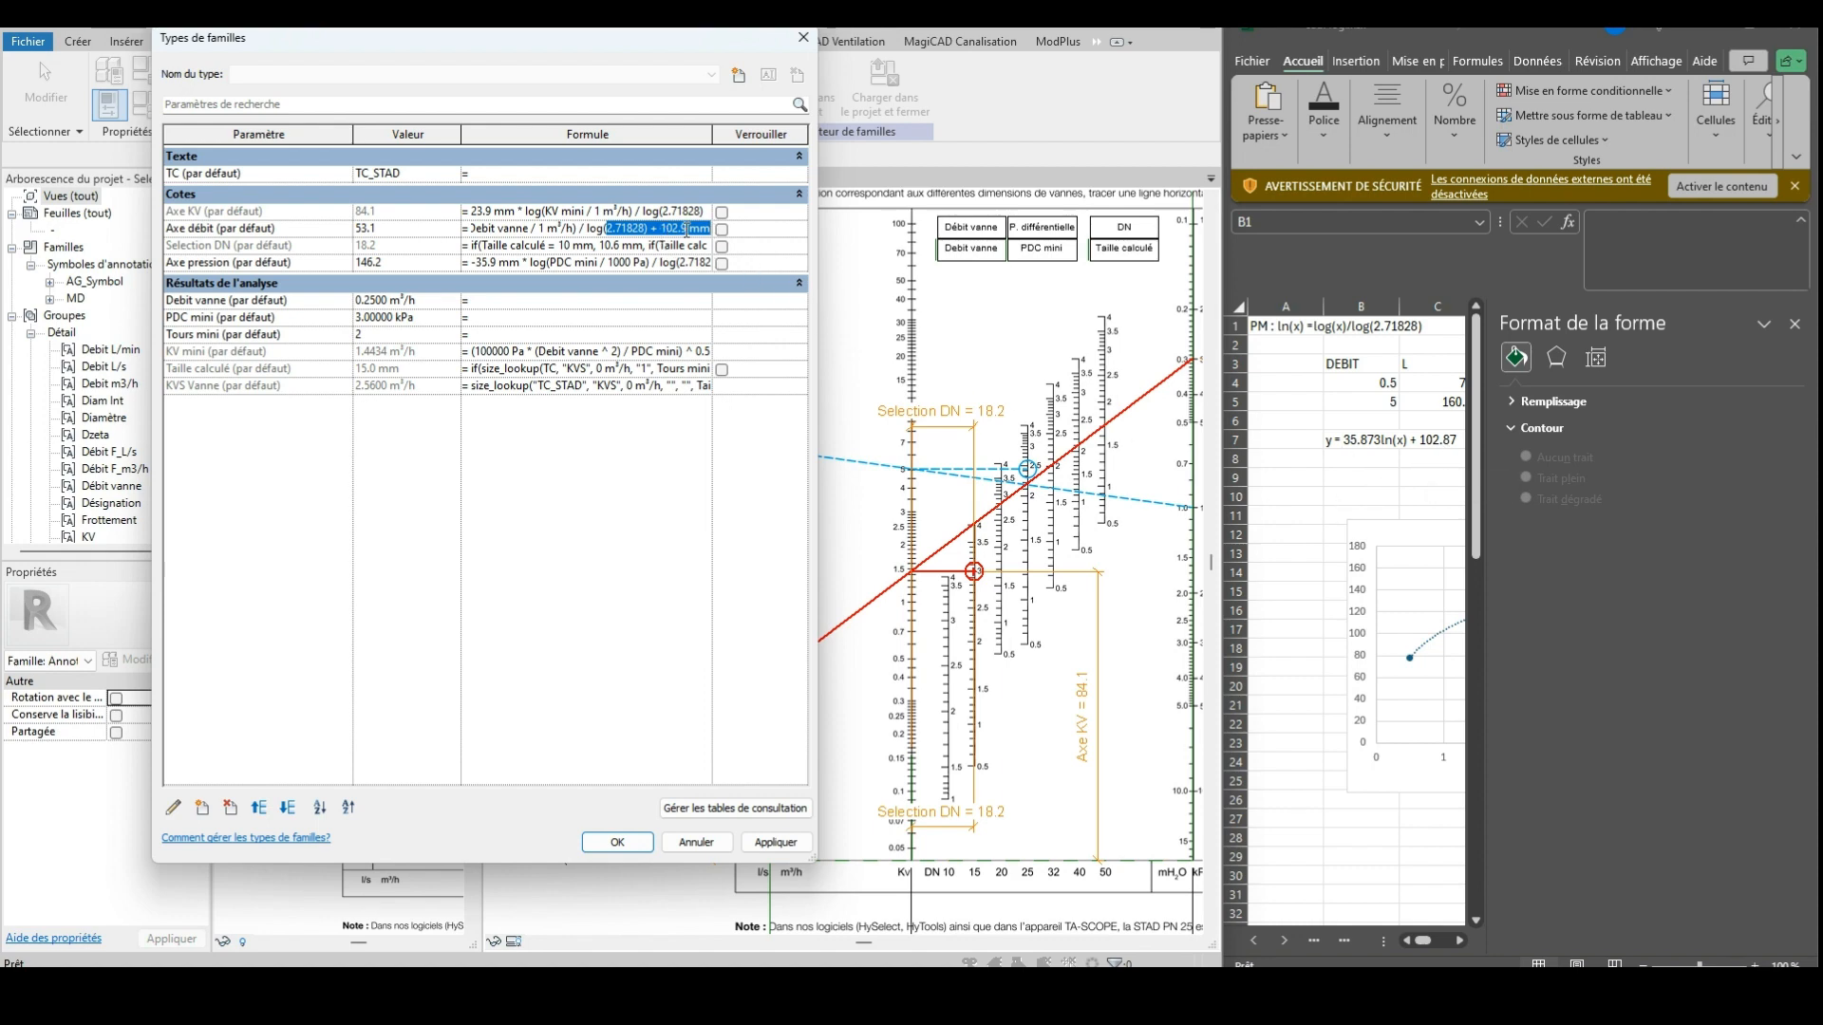
pyautogui.click(687, 230)
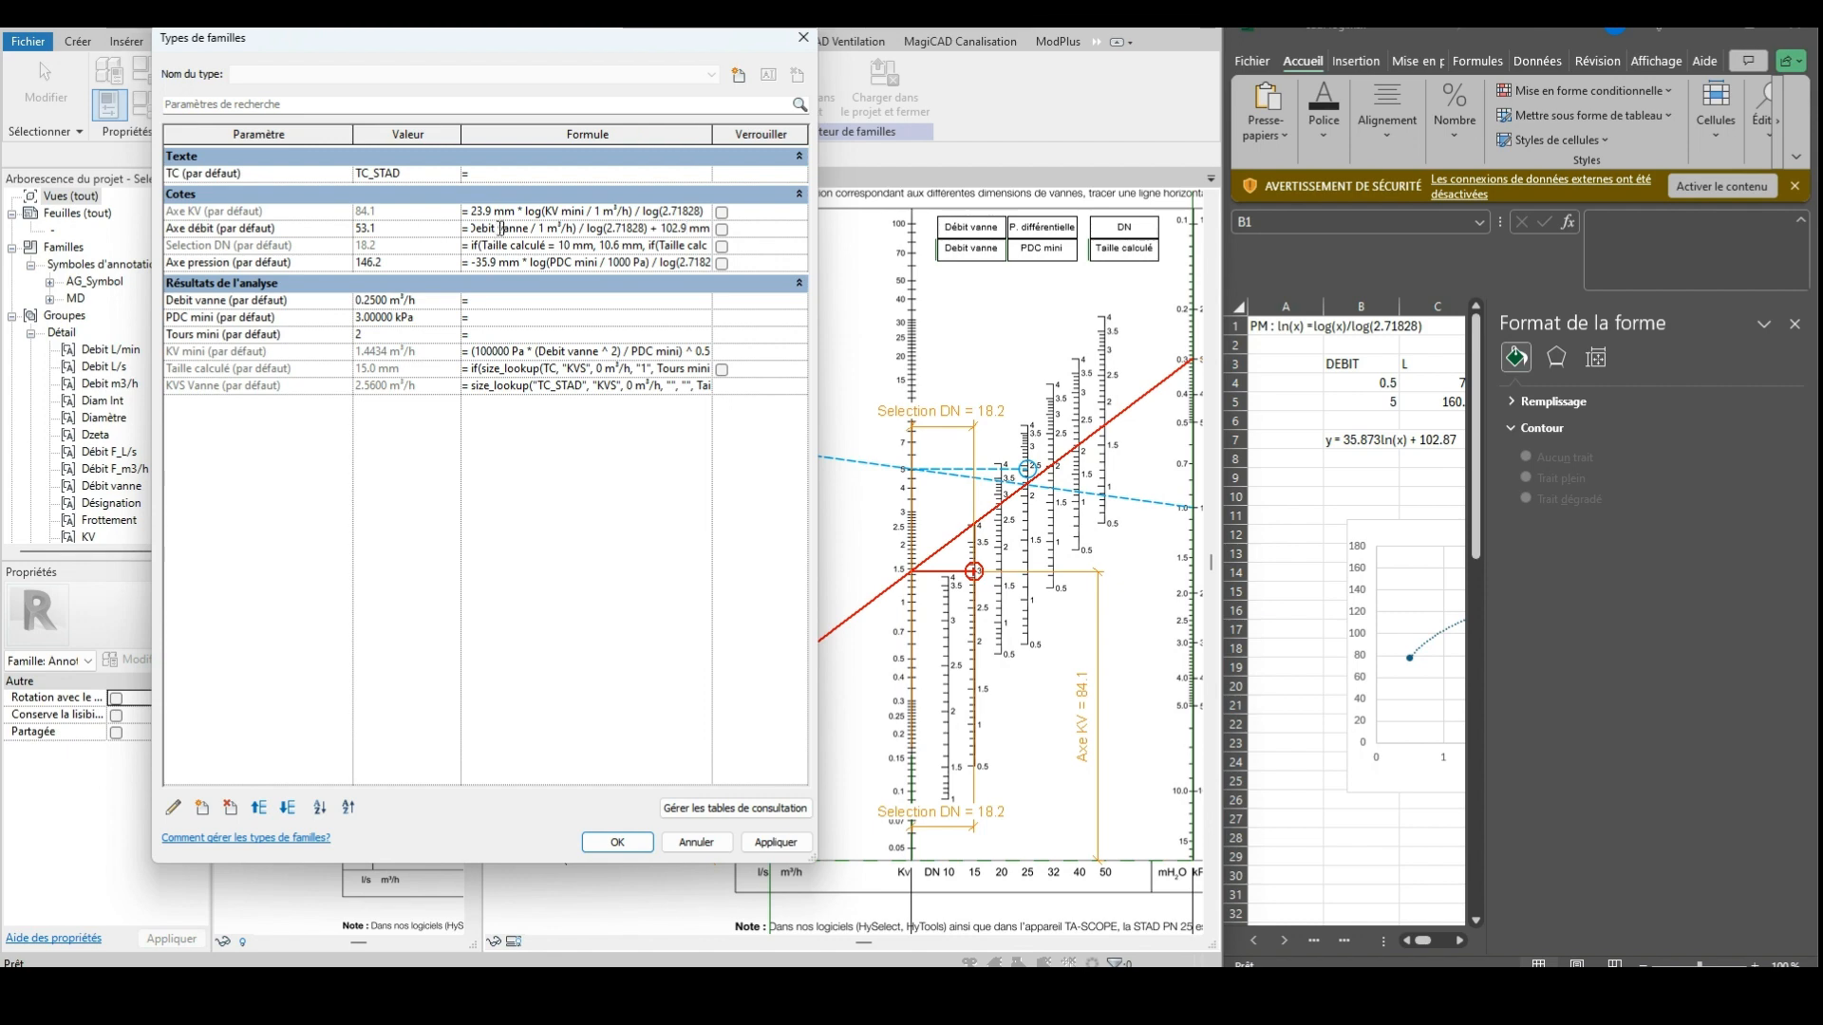
pyautogui.click(776, 844)
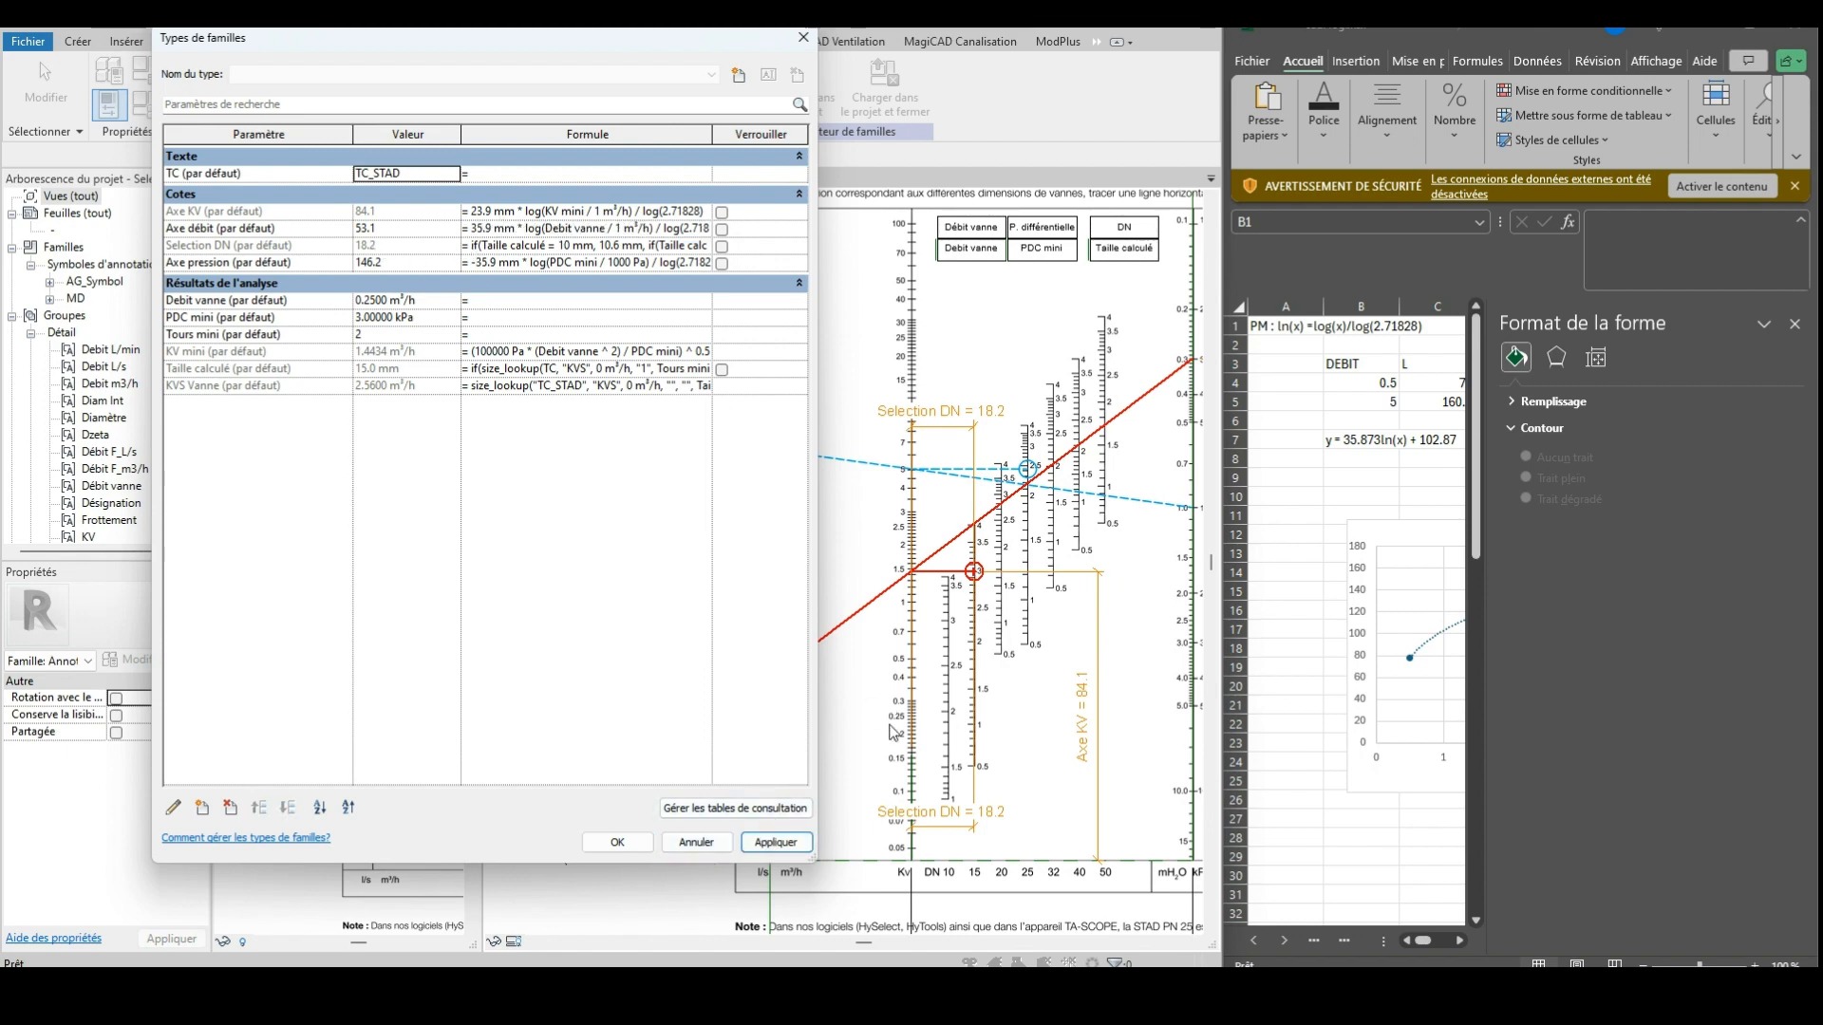
pyautogui.click(618, 843)
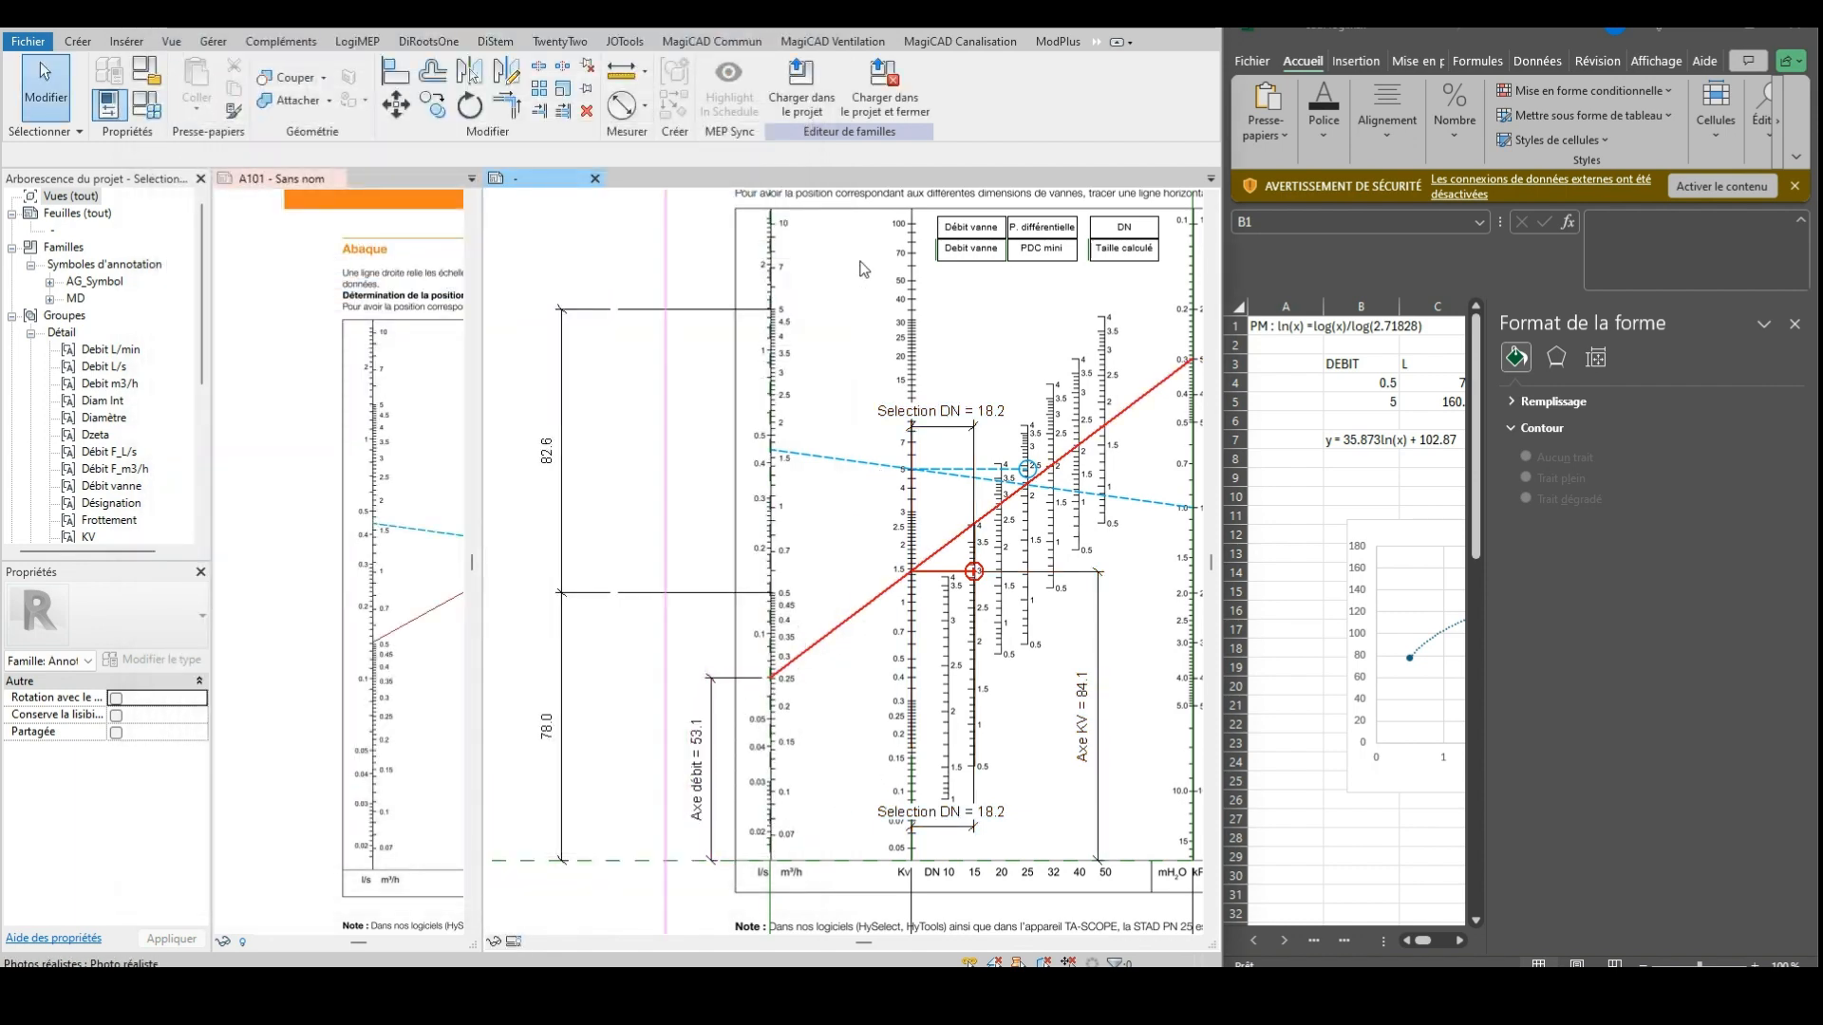
# Reopen the family types and set the Debit vanne parameter to 0.5 m³/h, applying it to the chart
pyautogui.click(146, 104)
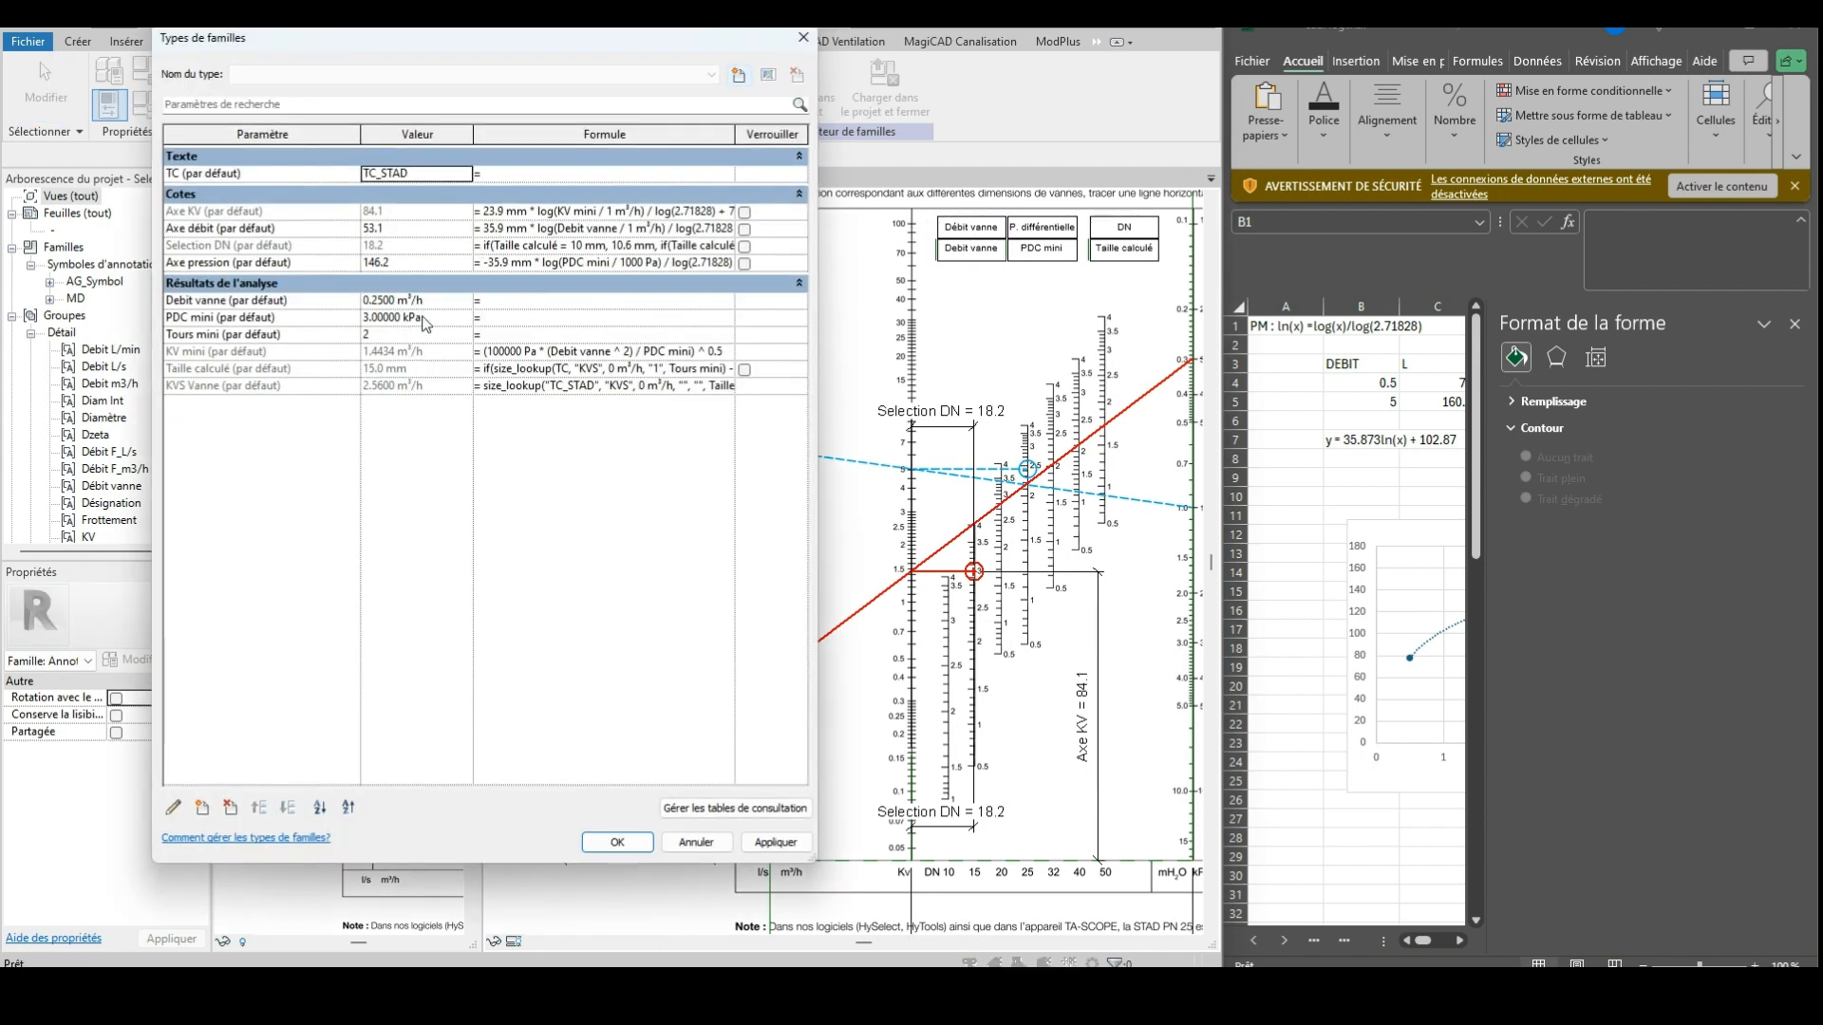
pyautogui.click(445, 299)
pyautogui.write('0.')
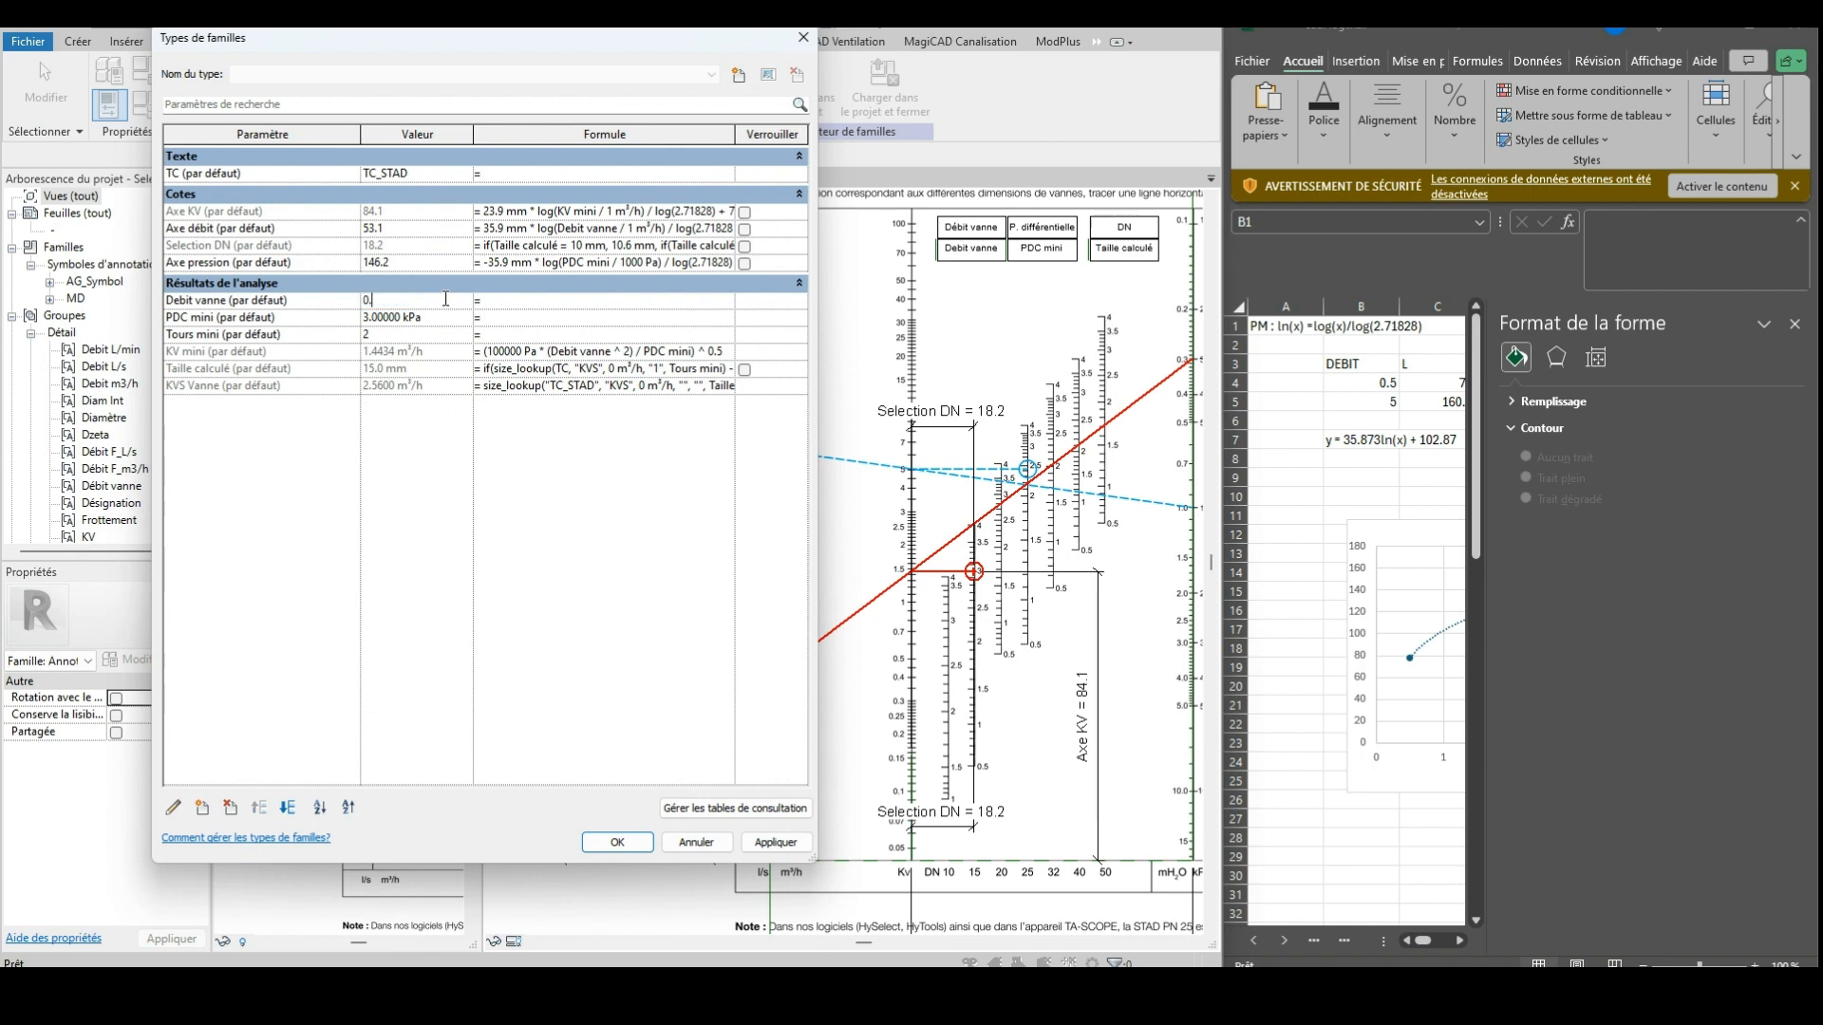
pyautogui.write('5')
pyautogui.press('Return')
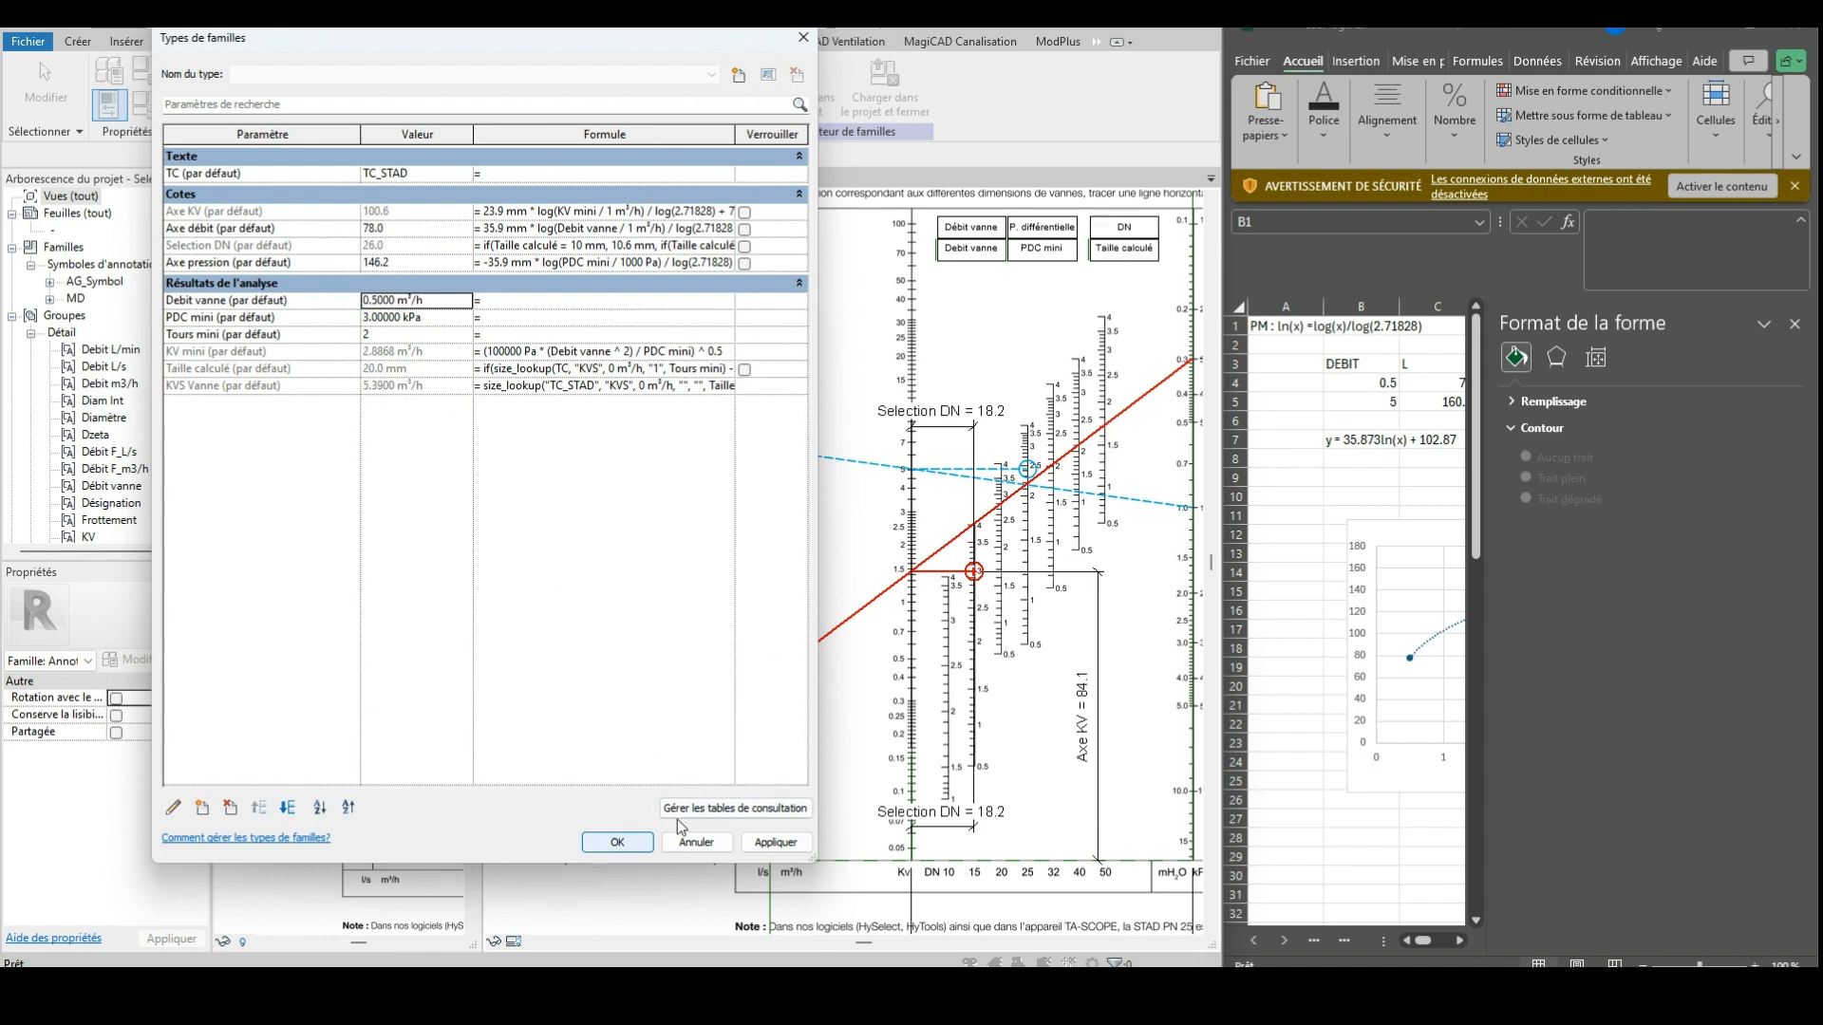
pyautogui.click(617, 842)
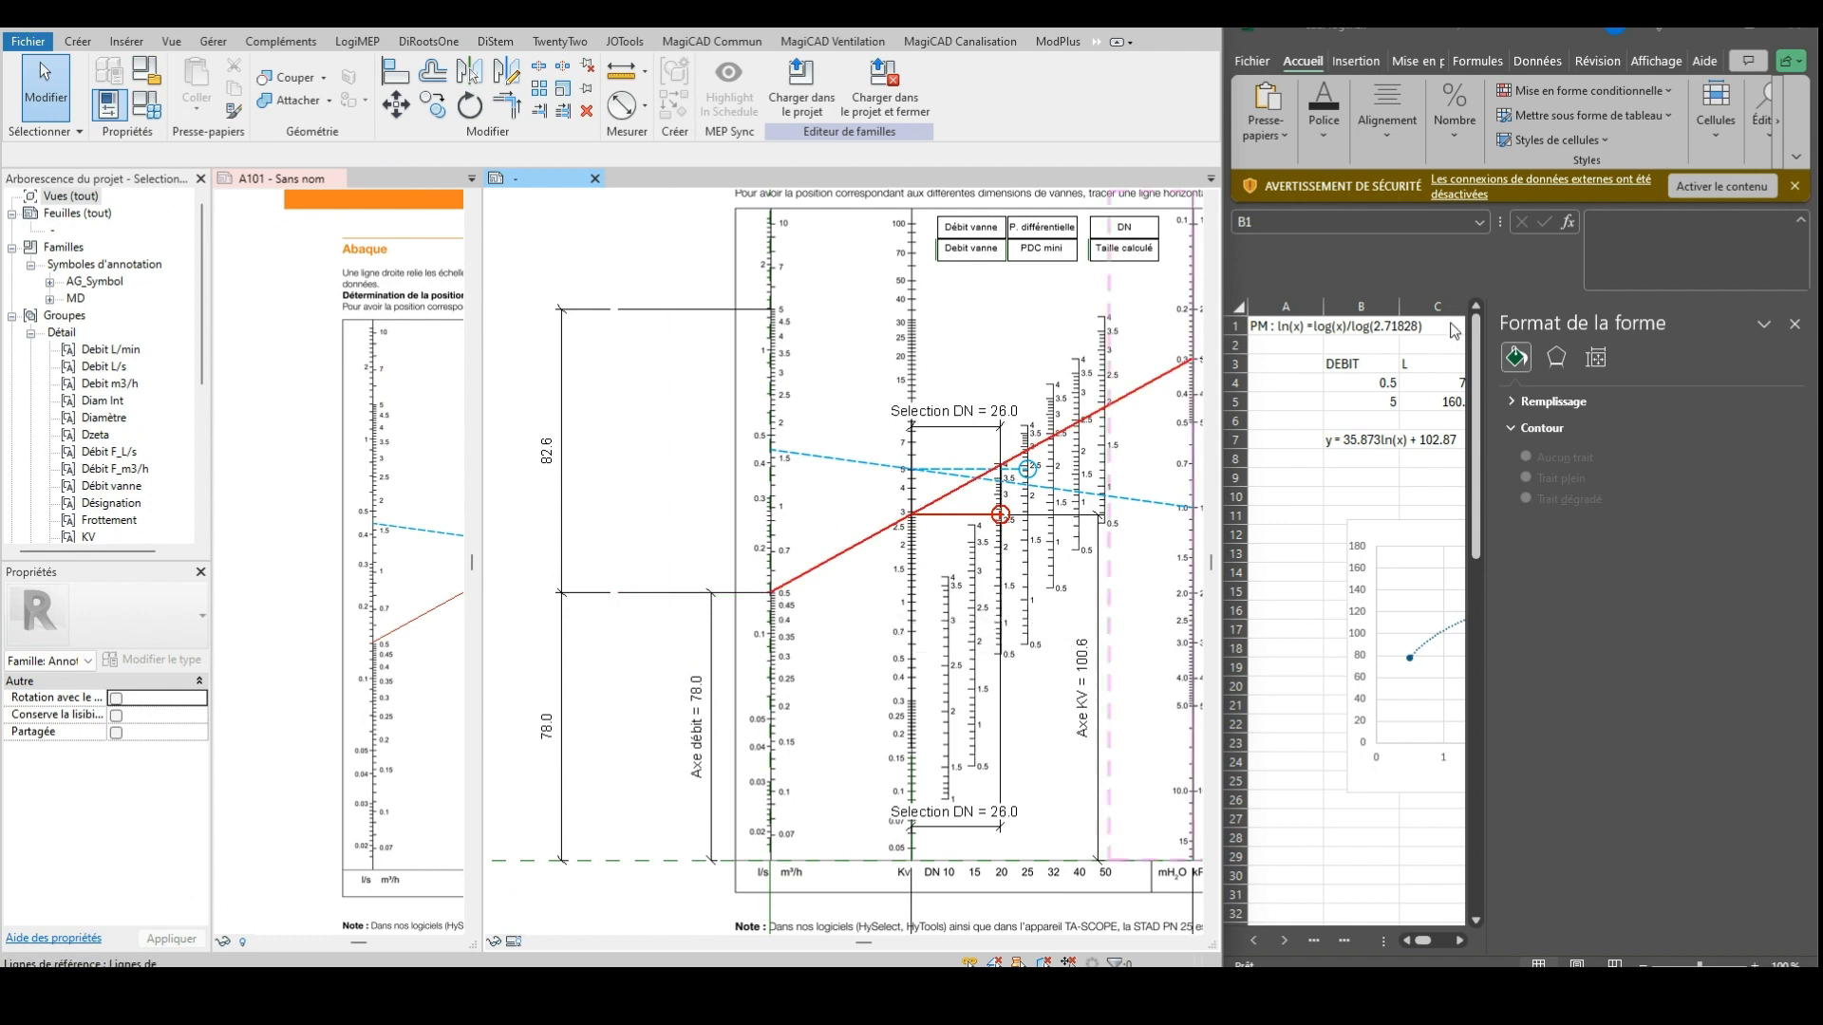
# Close Excel's shape formatting pane and bring the Axe KV and Axe pression dimensions into view in the Revit family
pyautogui.click(1483, 539)
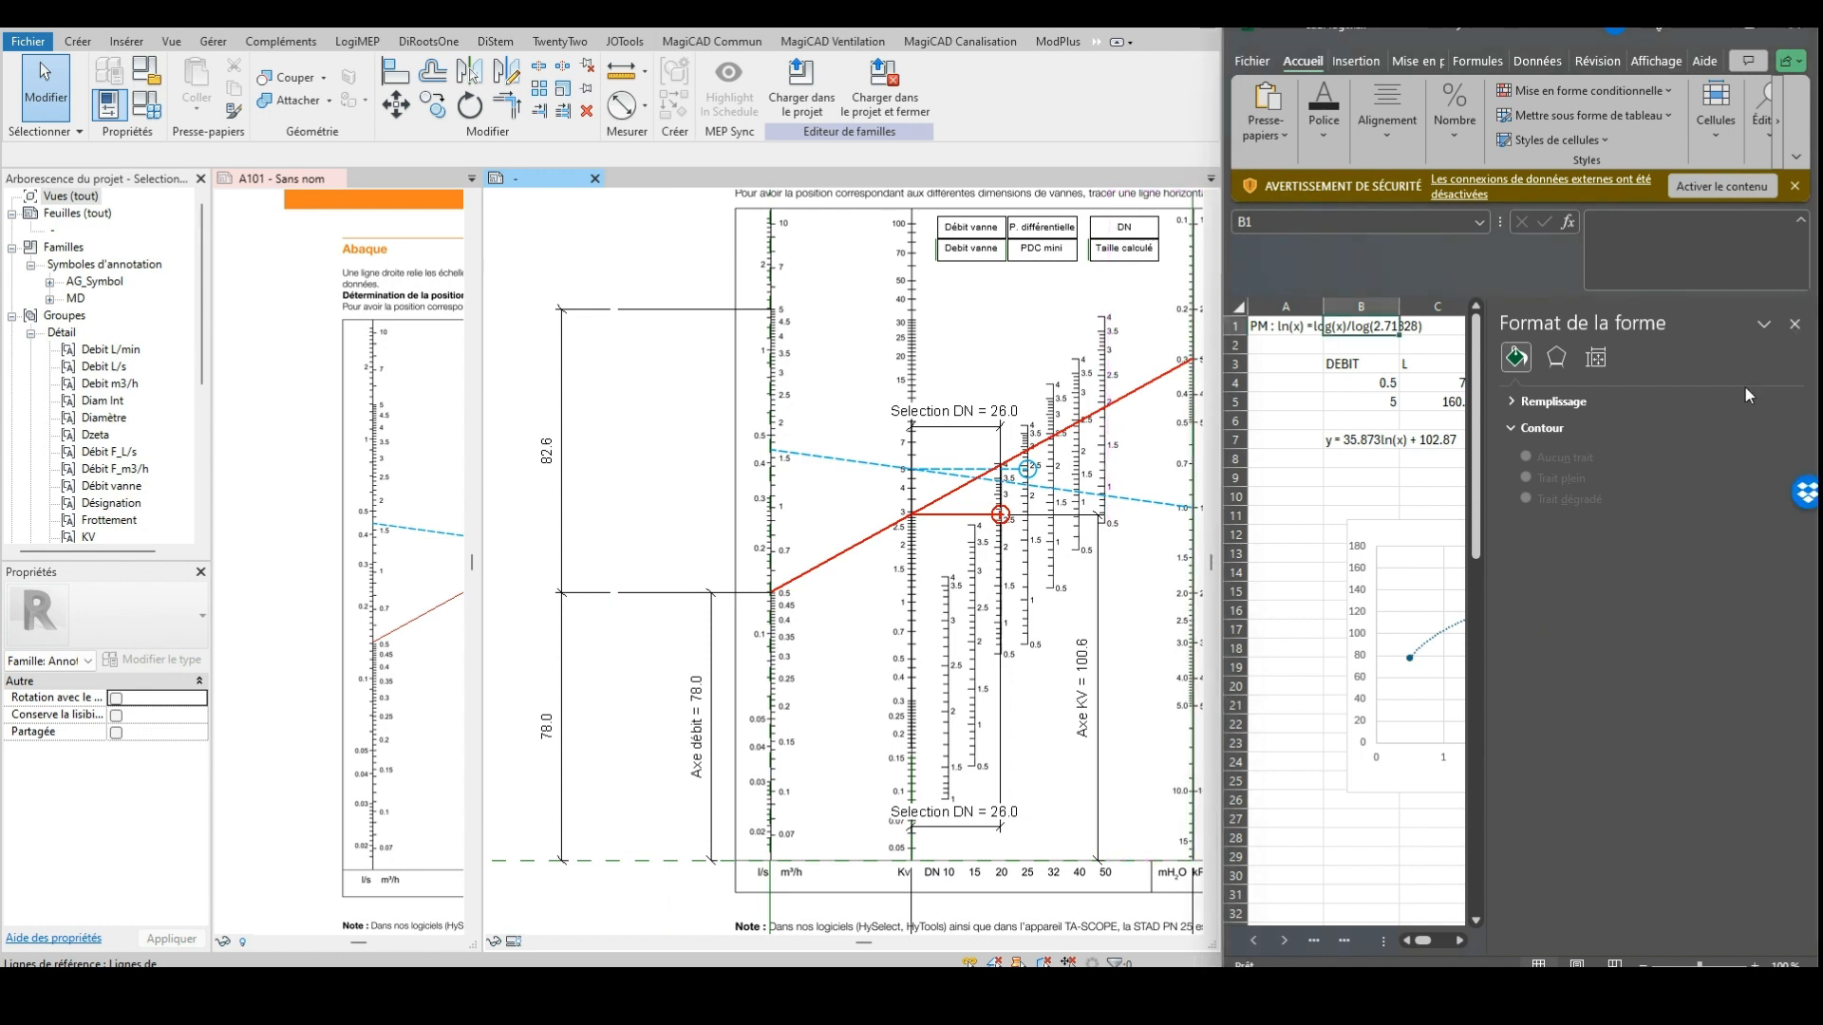
pyautogui.click(1794, 324)
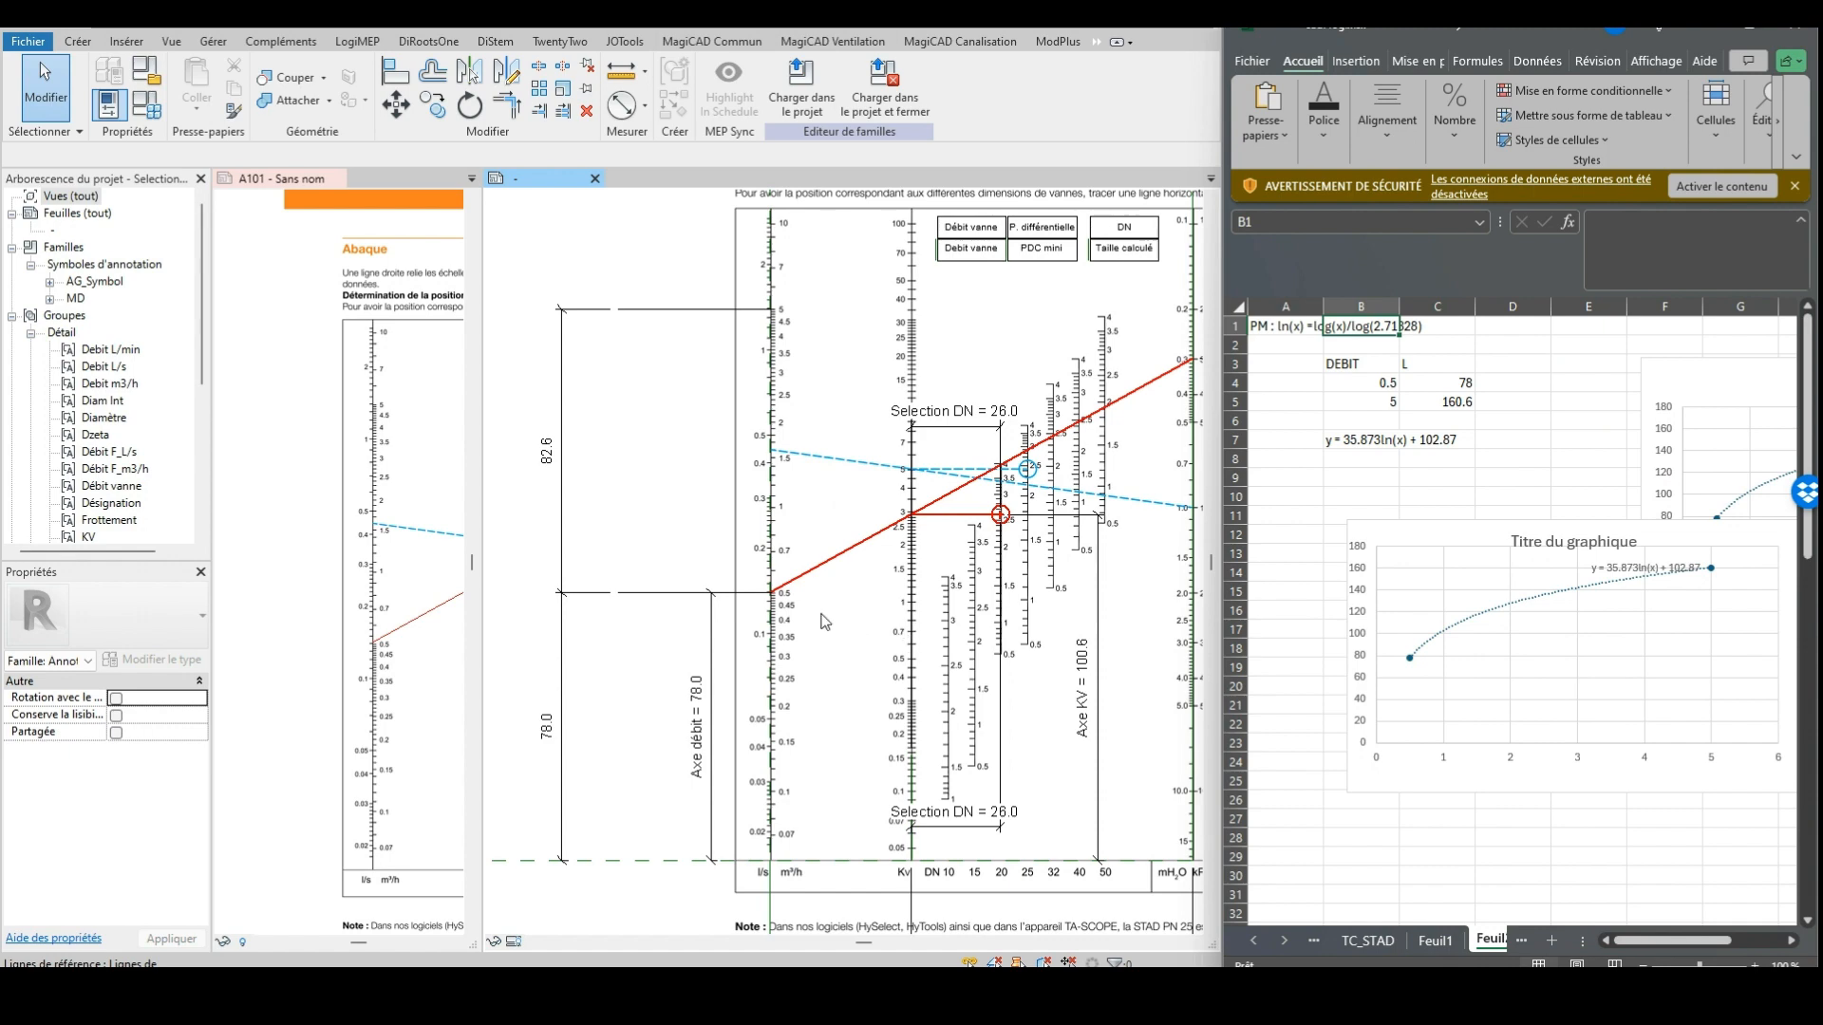
pyautogui.scroll(-1, 543, 530)
pyautogui.scroll(1, 1026, 689)
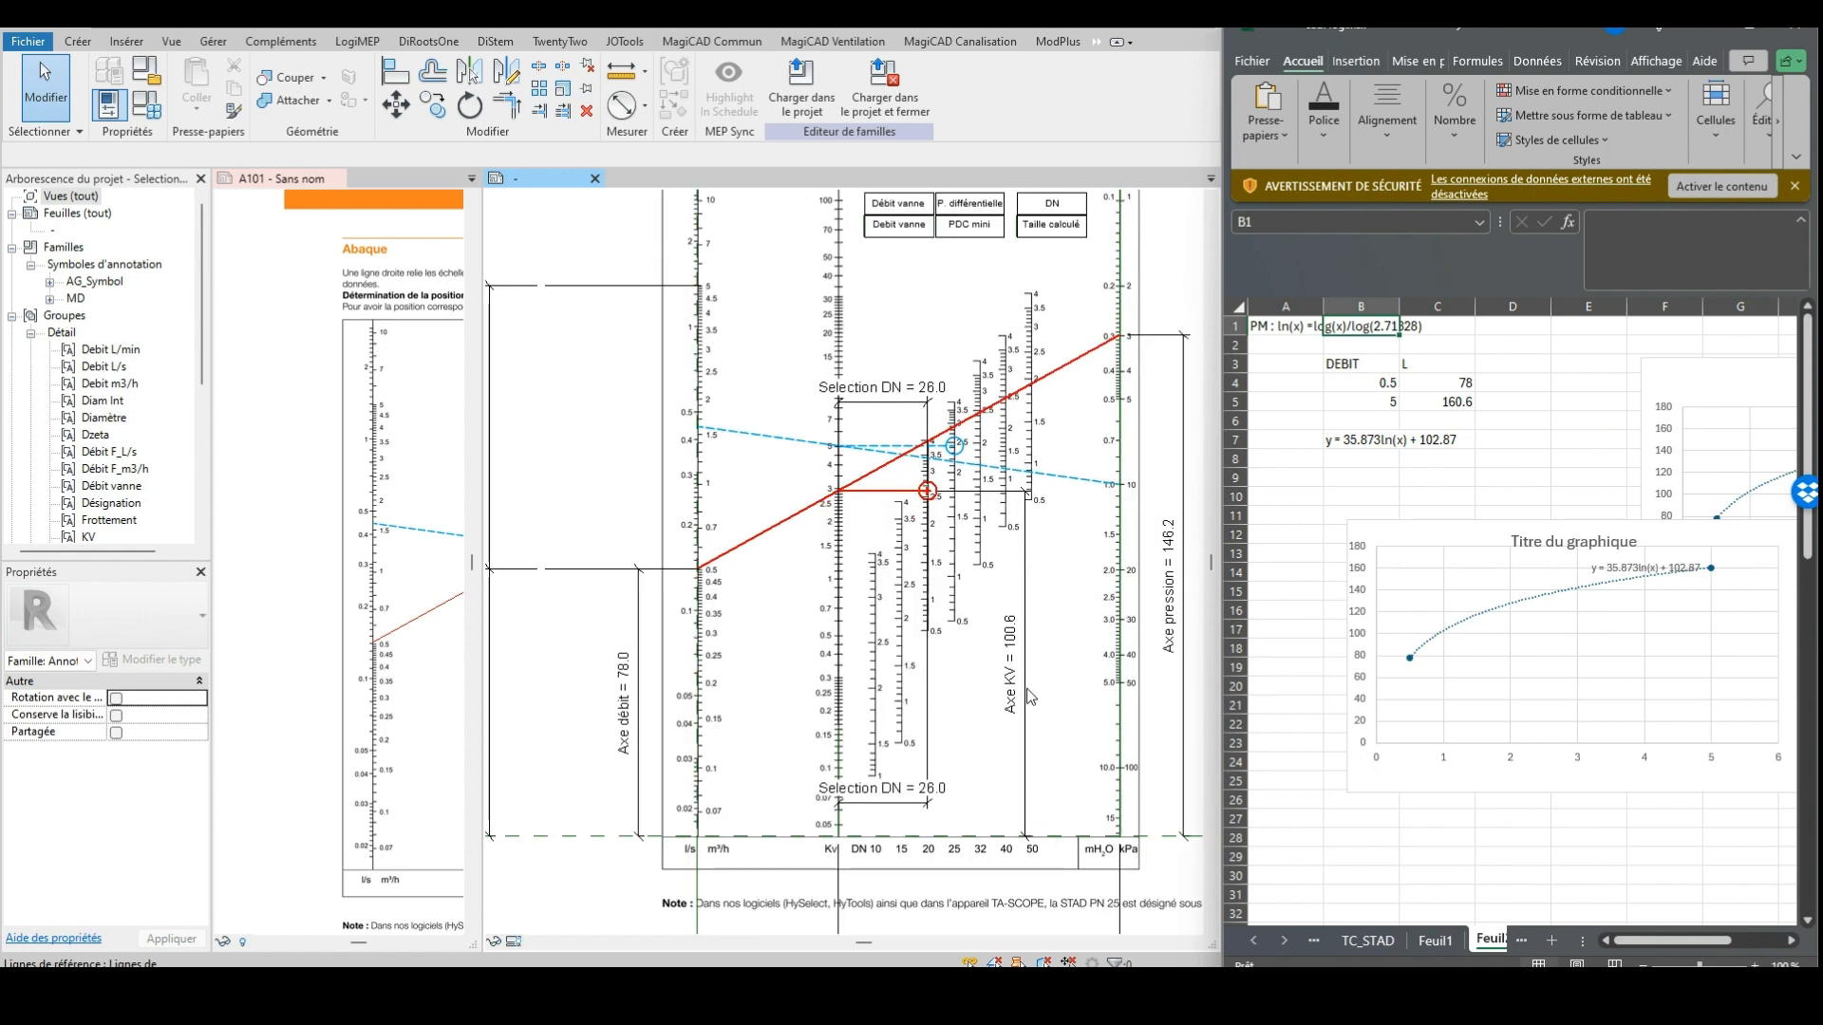